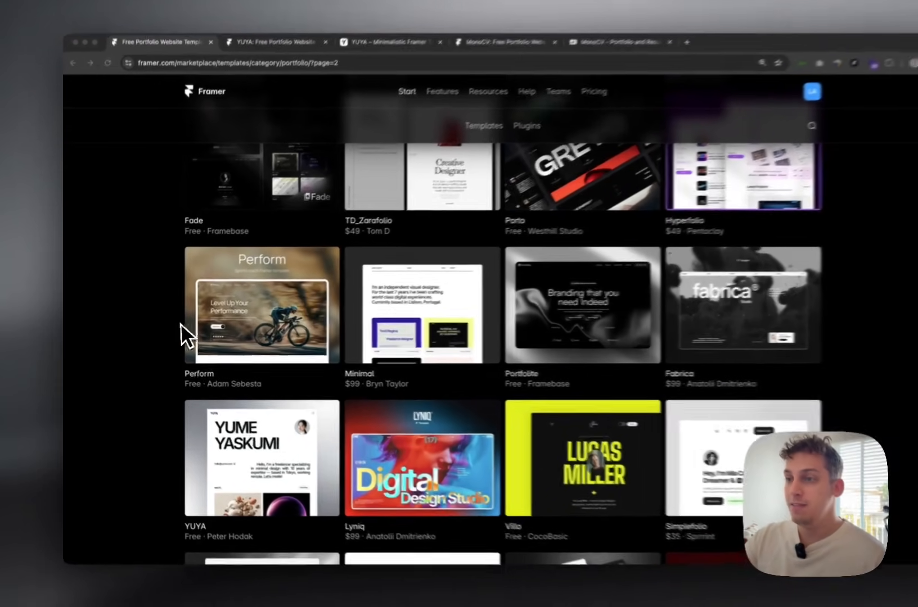
# Browse the free and paid portfolio templates on page 2 of the Framer Marketplace's portfolio category.
pyautogui.scroll(3, 156, 328)
pyautogui.scroll(6, 175, 323)
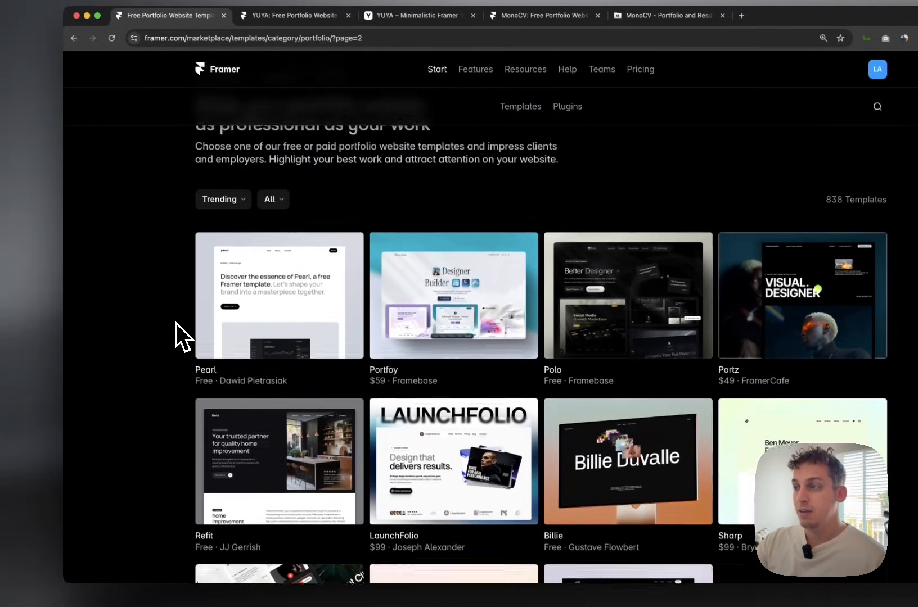
pyautogui.scroll(-2, 176, 324)
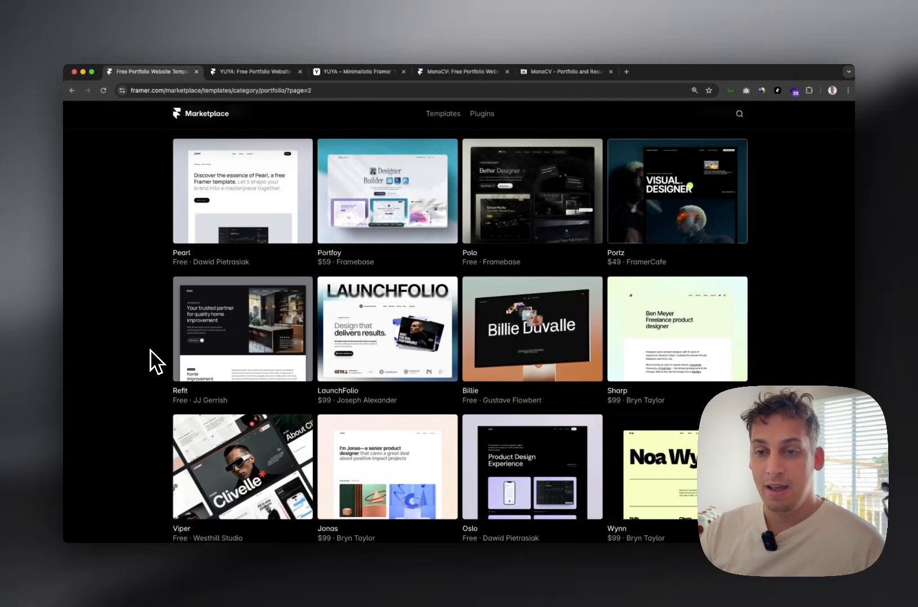
pyautogui.scroll(-1, 158, 357)
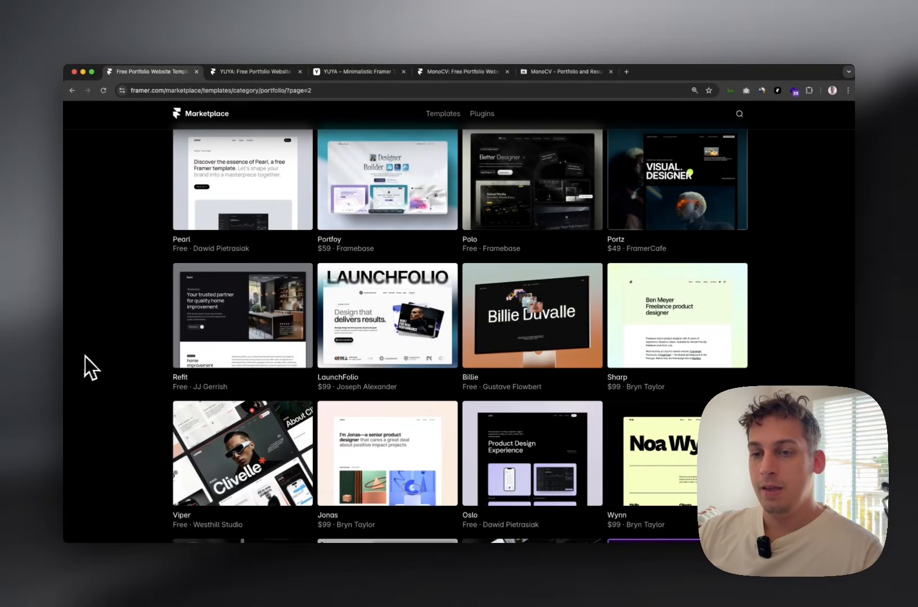
pyautogui.scroll(-5, 101, 368)
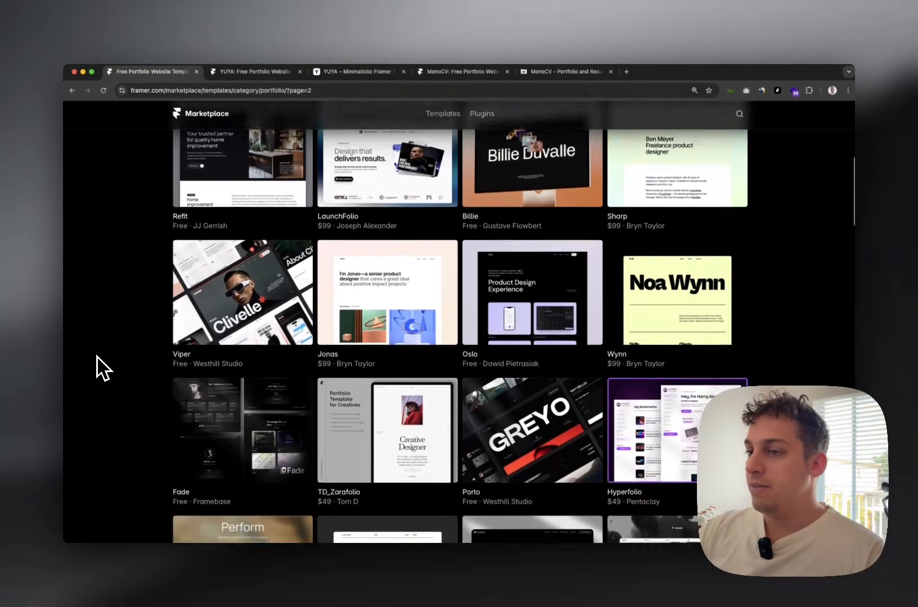
pyautogui.scroll(-3, 122, 368)
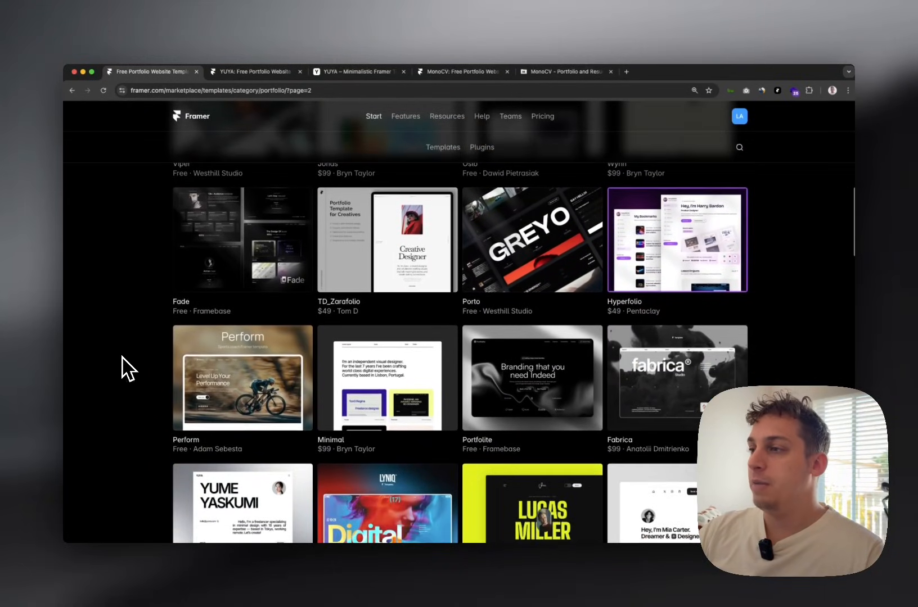
pyautogui.scroll(-3, 117, 366)
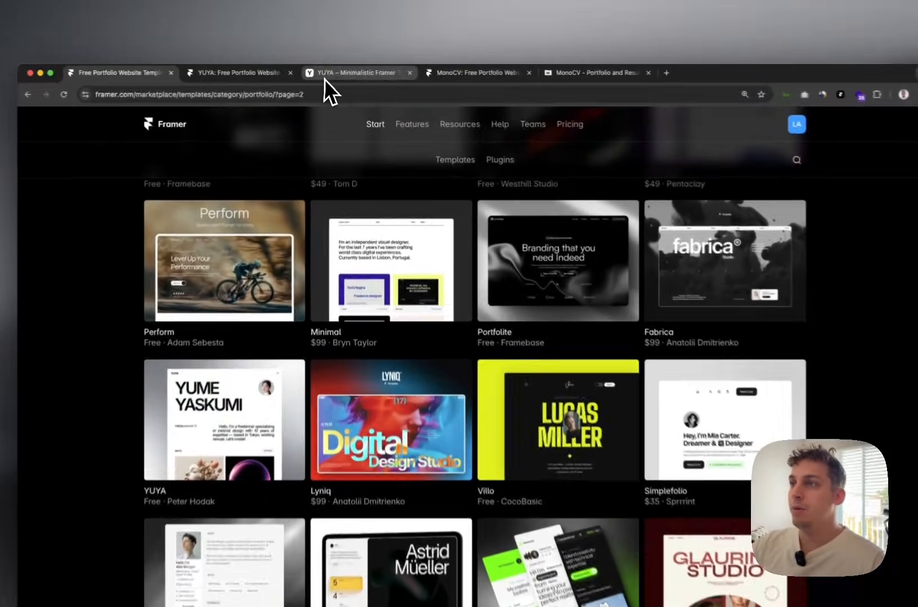
# Open the YUYA template's live preview, and expand and collapse its navigation menu.
pyautogui.click(329, 72)
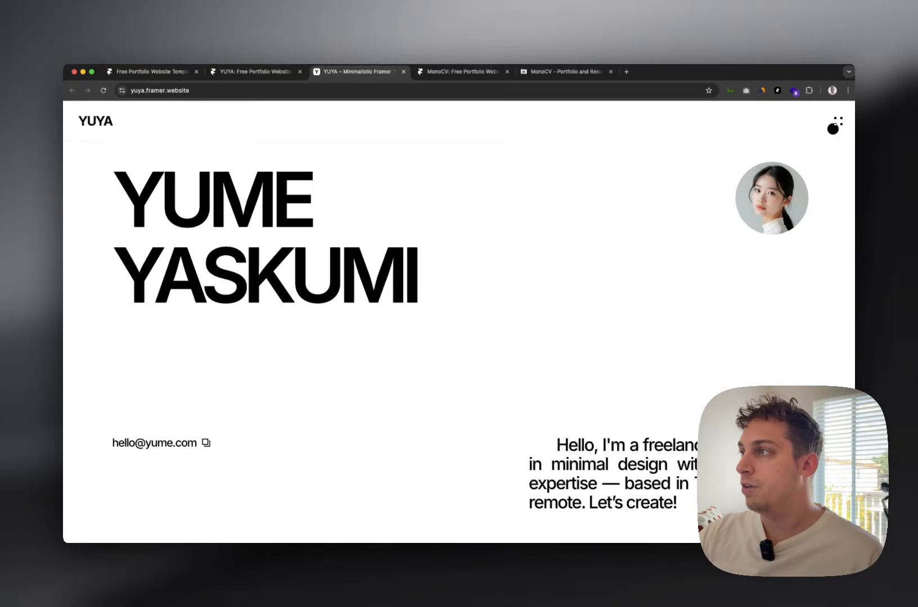
pyautogui.click(836, 122)
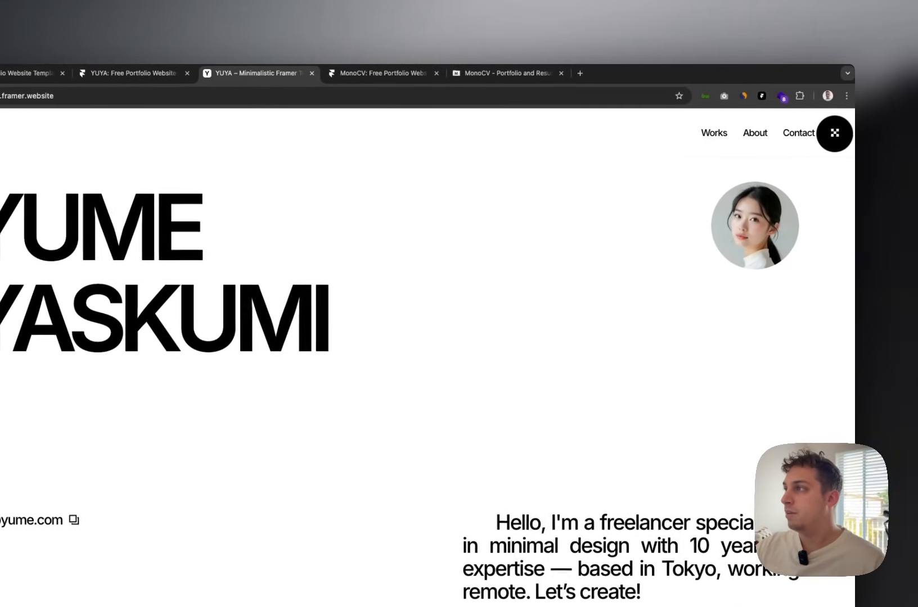
pyautogui.click(837, 121)
# Look through the introduction and the work section of the YUYA home page down to the Visual Screen Models project.
pyautogui.scroll(-3, 394, 298)
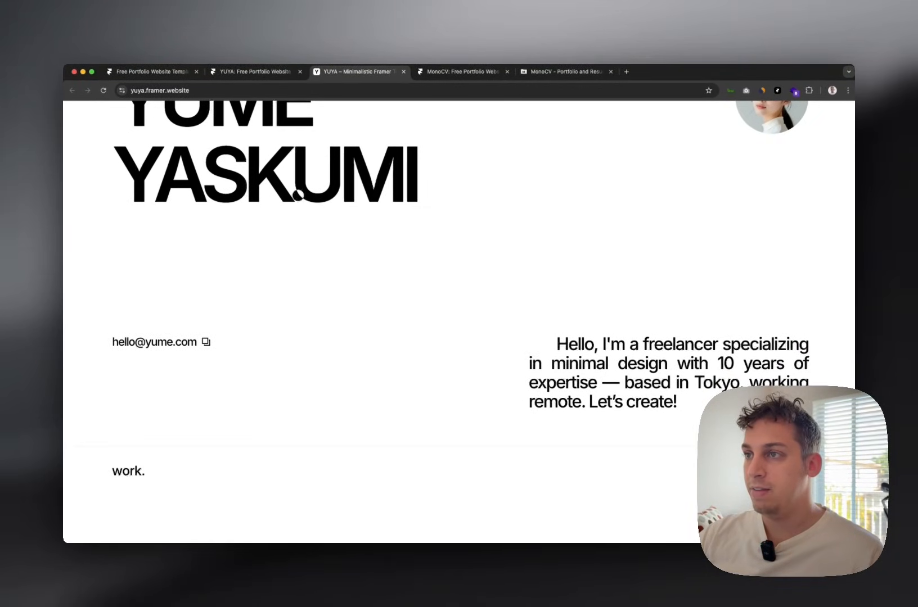
pyautogui.scroll(-6, 605, 353)
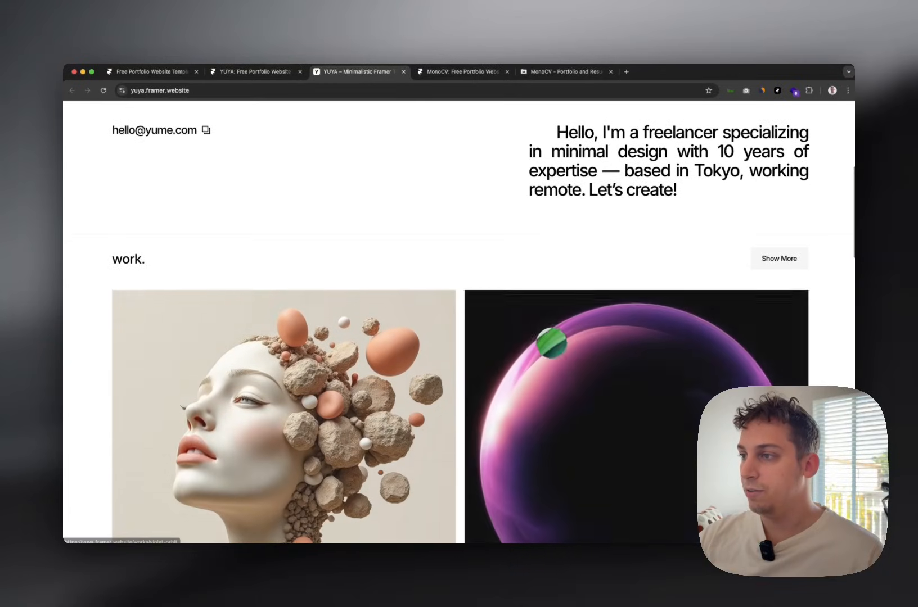
pyautogui.scroll(2, 421, 176)
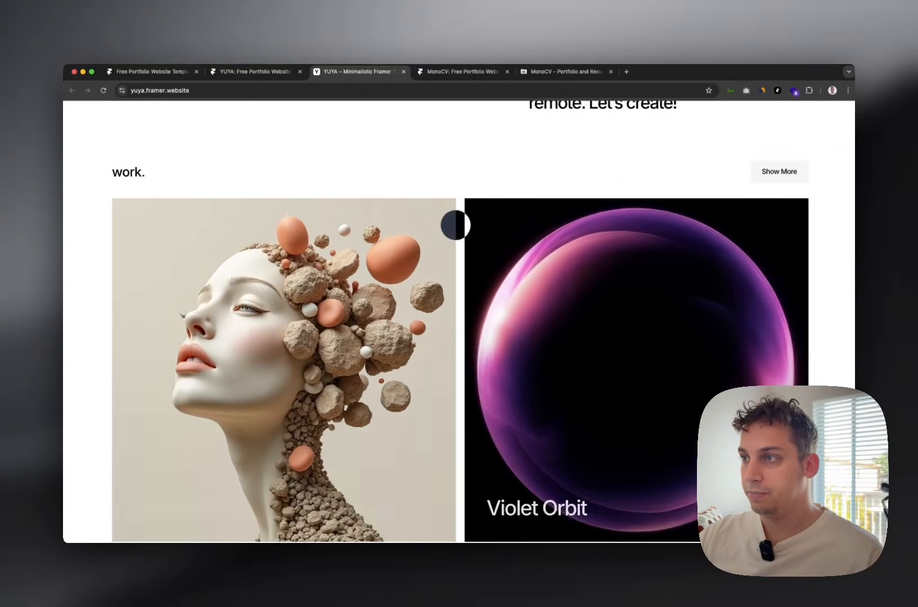
pyautogui.scroll(-5, 450, 225)
pyautogui.scroll(-3, 429, 234)
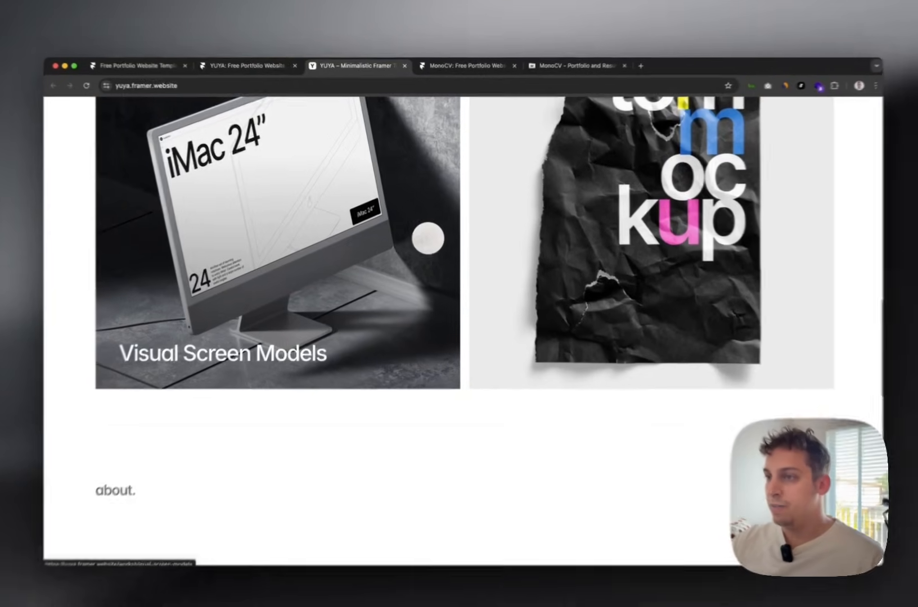
# Review the Visual Screen Models project page down to its testimonial and go back to the YUYA home page.
pyautogui.click(429, 235)
pyautogui.scroll(-10, 441, 251)
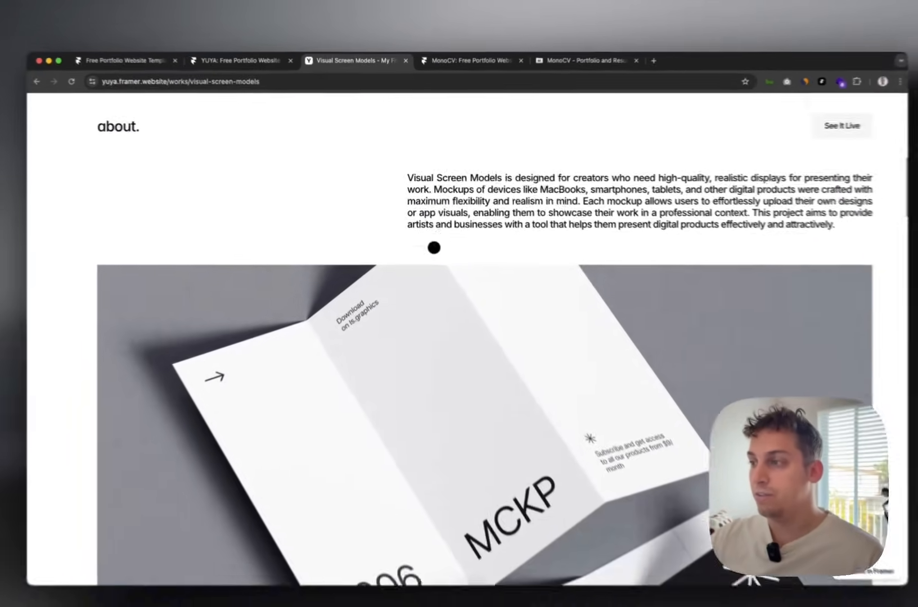
pyautogui.scroll(-15, 433, 248)
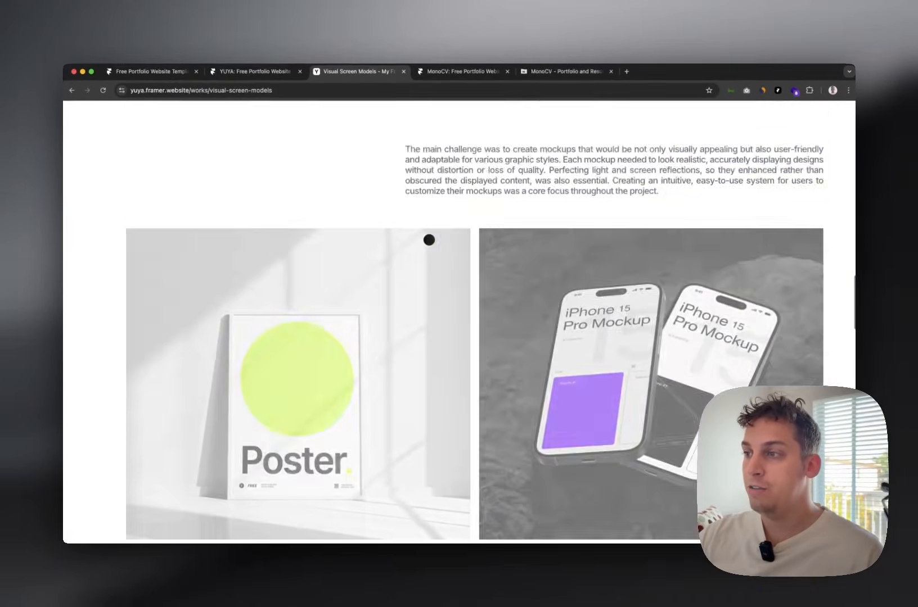
pyautogui.scroll(-15, 433, 237)
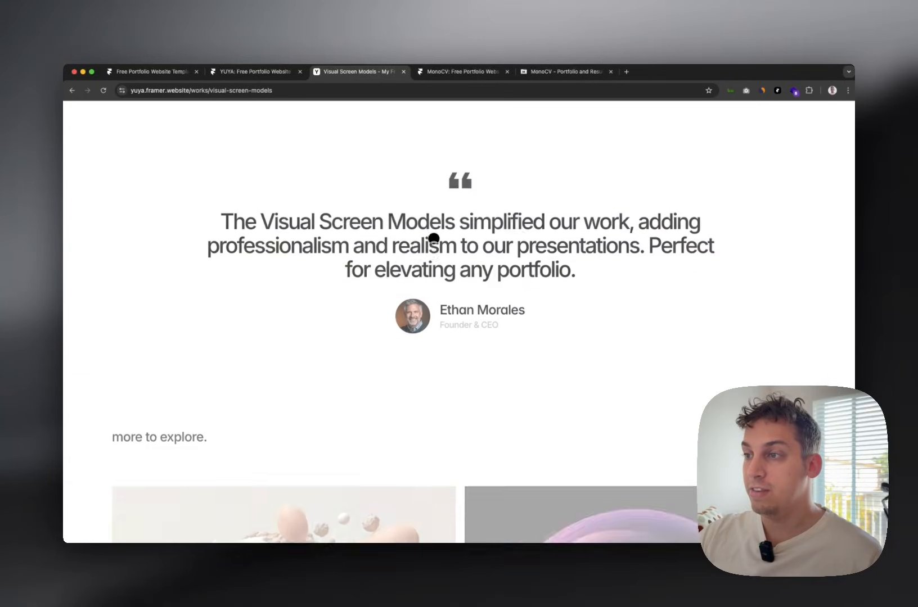
pyautogui.click(71, 91)
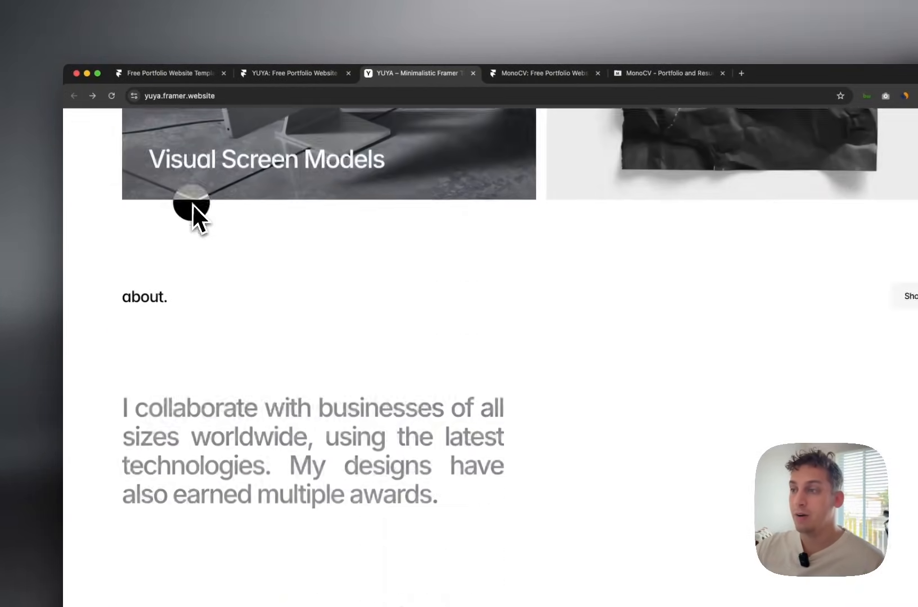
# Examine the about section and the contact footer of the YUYA home page, and return to its beginning.
pyautogui.scroll(-10, 192, 204)
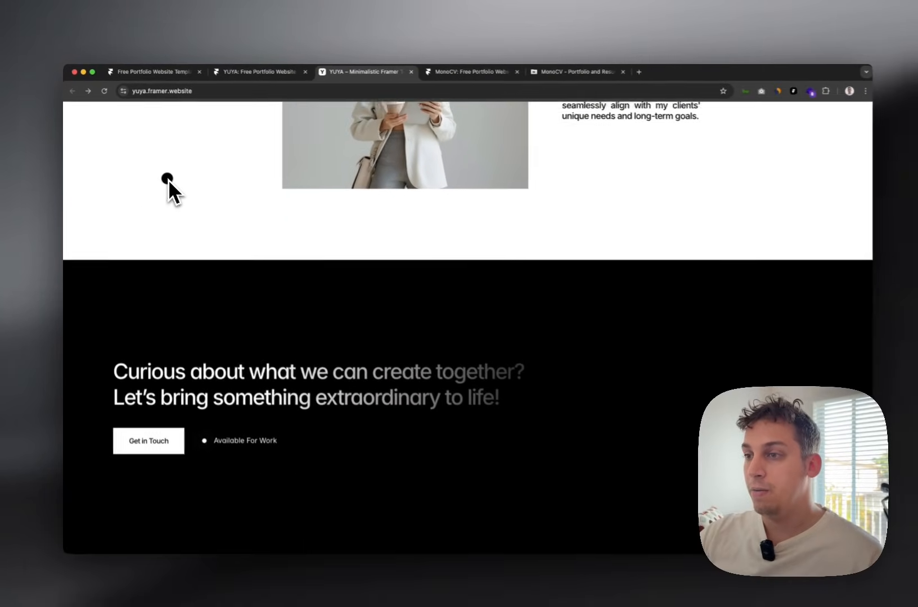
pyautogui.scroll(8, 166, 179)
pyautogui.scroll(-10, 168, 188)
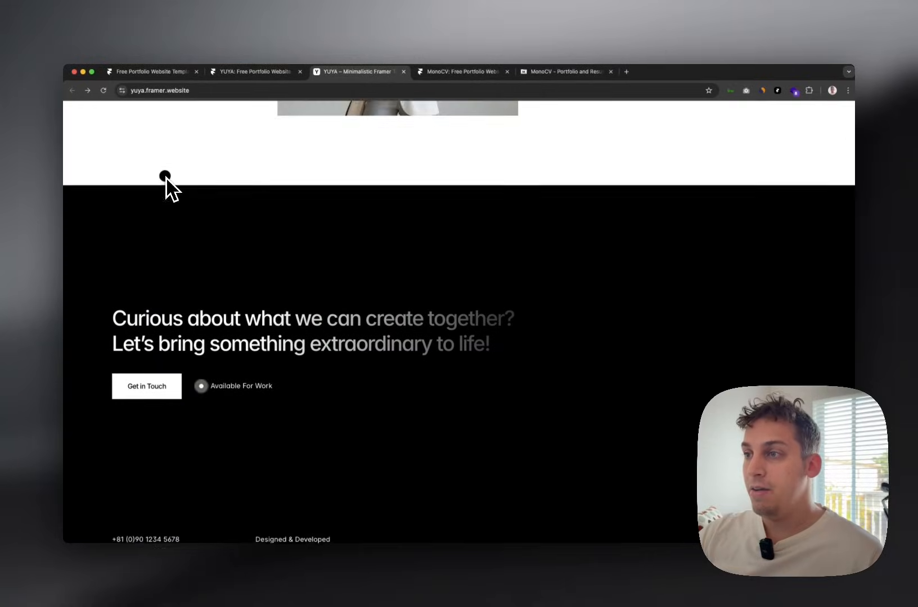
pyautogui.scroll(15, 176, 192)
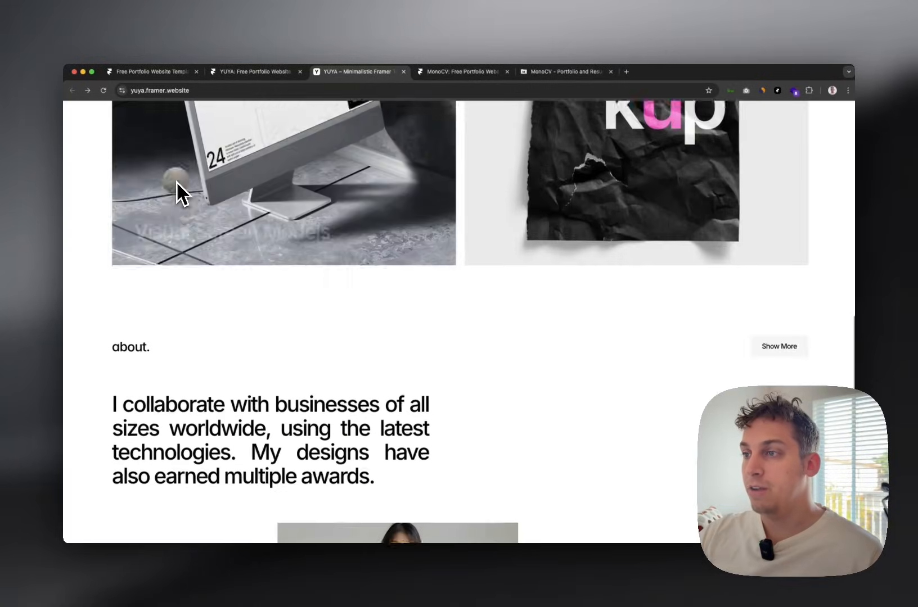
pyautogui.scroll(-10, 176, 182)
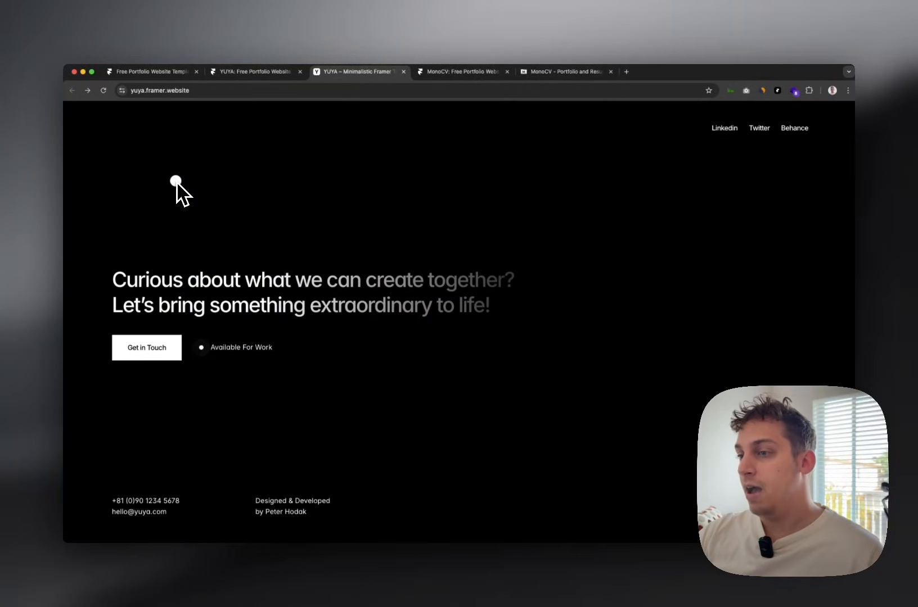
pyautogui.scroll(15, 176, 182)
pyautogui.scroll(4, 178, 183)
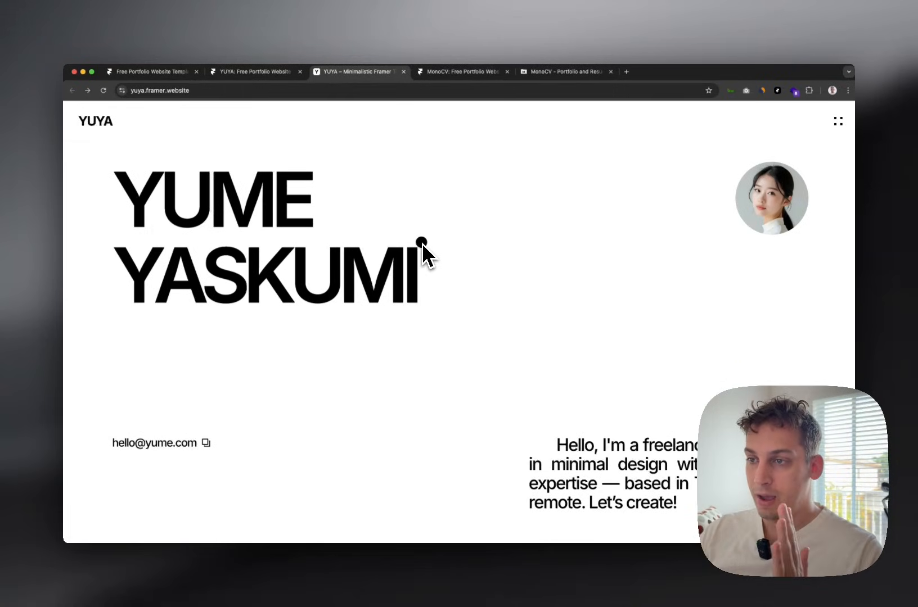
# Review the YUYA home page once more from the hero section to the footer and back.
pyautogui.scroll(-15, 451, 307)
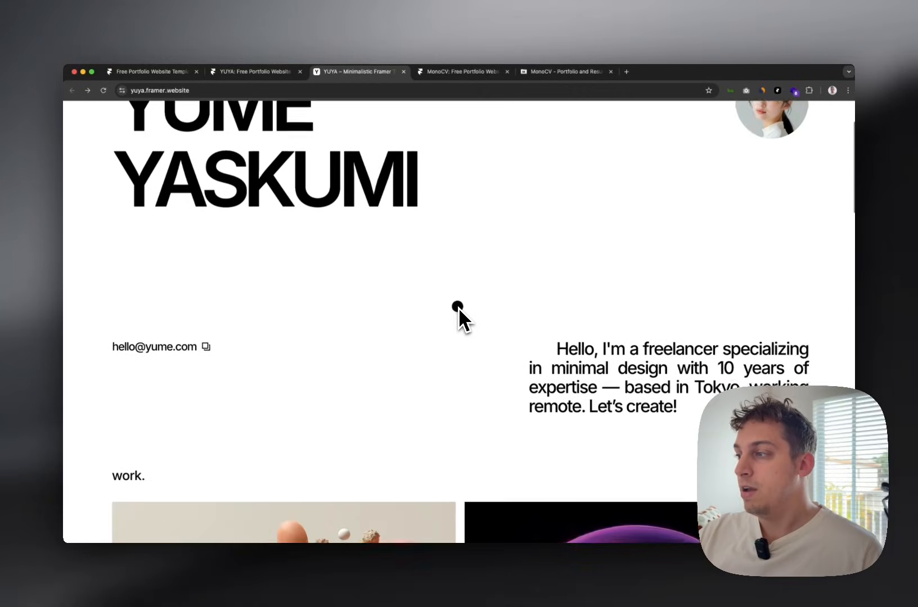
pyautogui.scroll(-3, 452, 308)
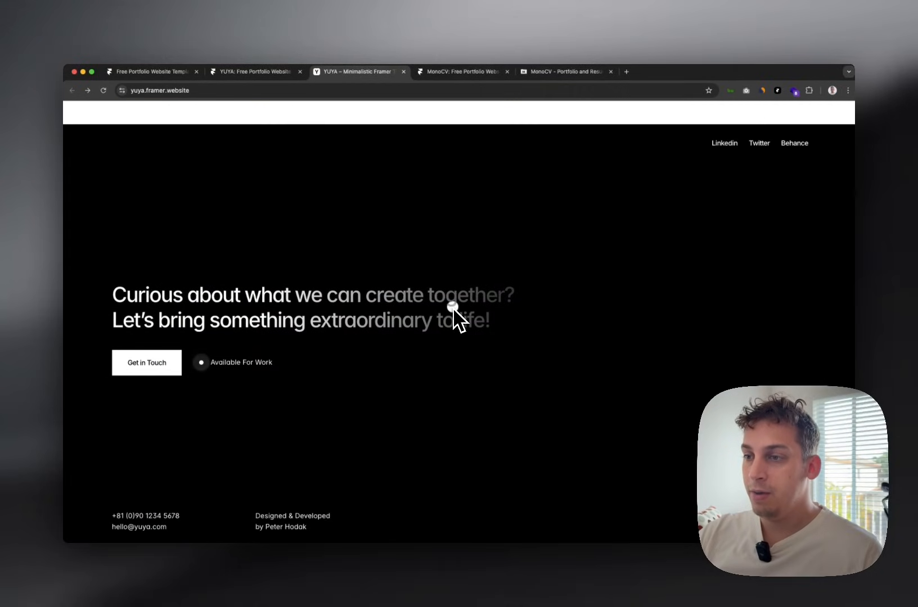
pyautogui.scroll(12, 363, 347)
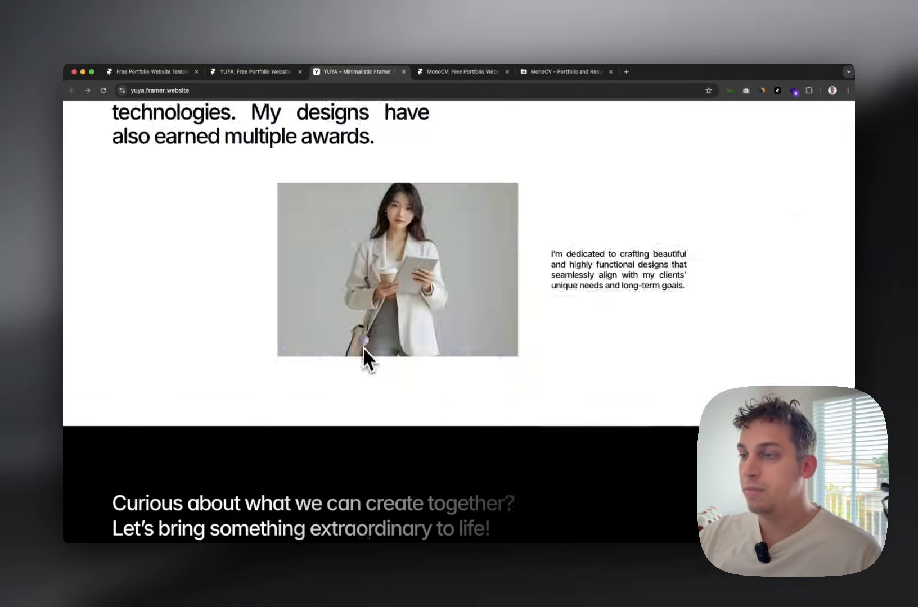
pyautogui.scroll(4, 359, 344)
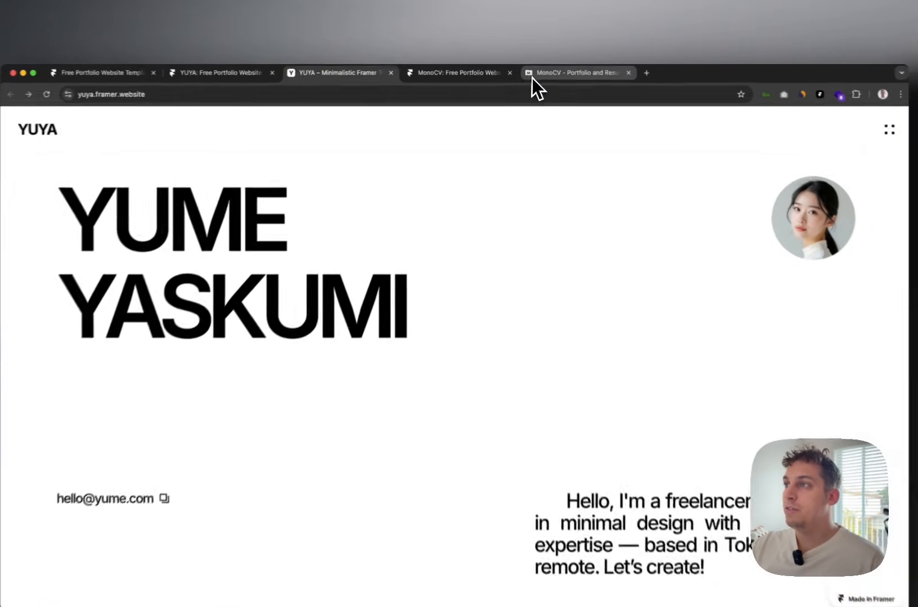
# Open the MonoCV template's live preview and skim its resume sections down to the recommendations.
pyautogui.click(528, 73)
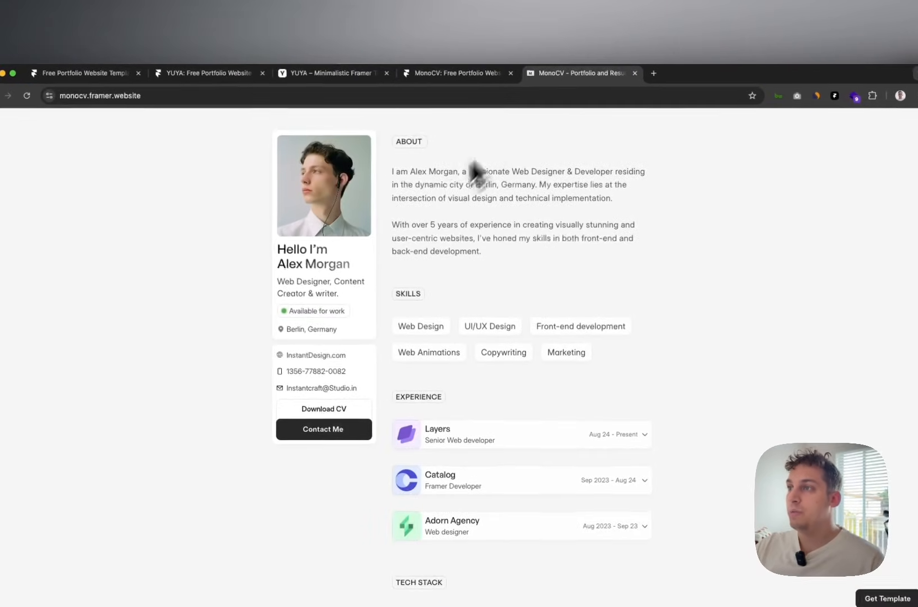
pyautogui.scroll(-10, 411, 213)
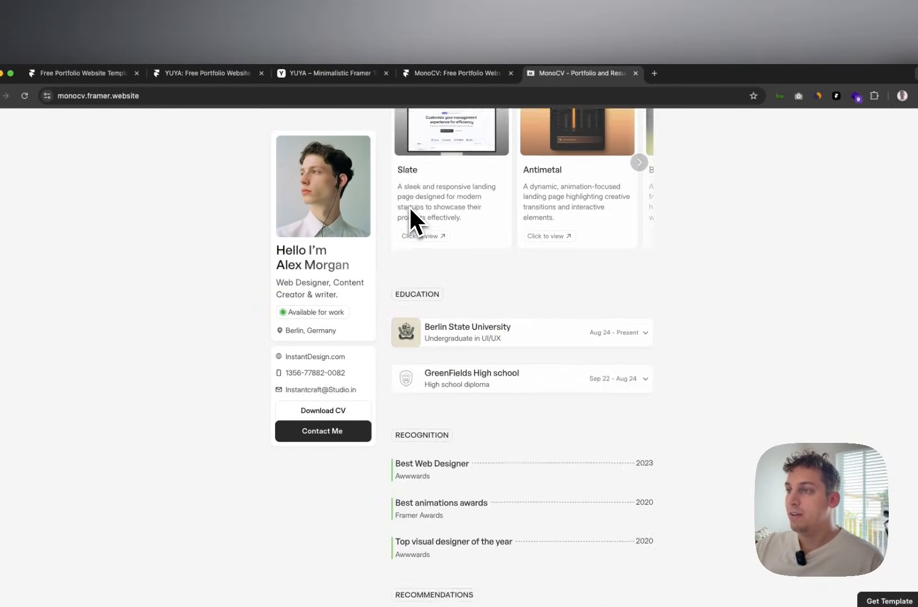
pyautogui.scroll(-2, 408, 206)
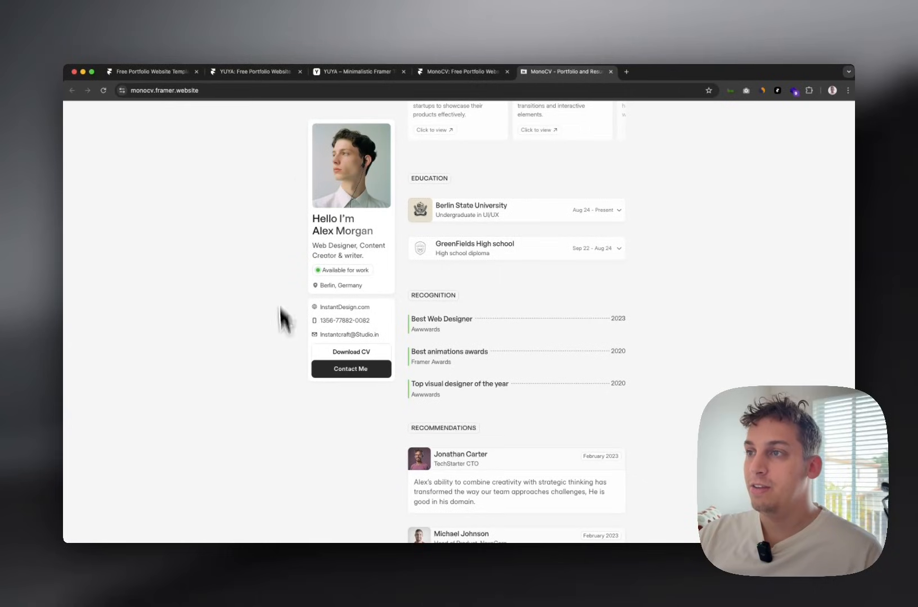
pyautogui.scroll(10, 420, 220)
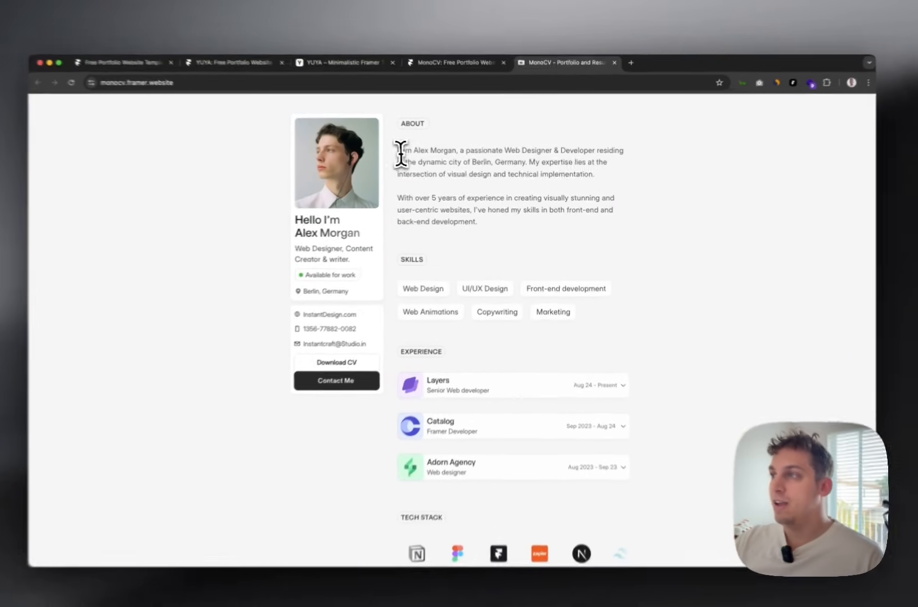
# Highlight the first paragraph of MonoCV's About section, and move its Projects carousel forward and back.
pyautogui.moveTo(400, 153); pyautogui.dragTo(559, 194)
pyautogui.scroll(-4, 499, 204)
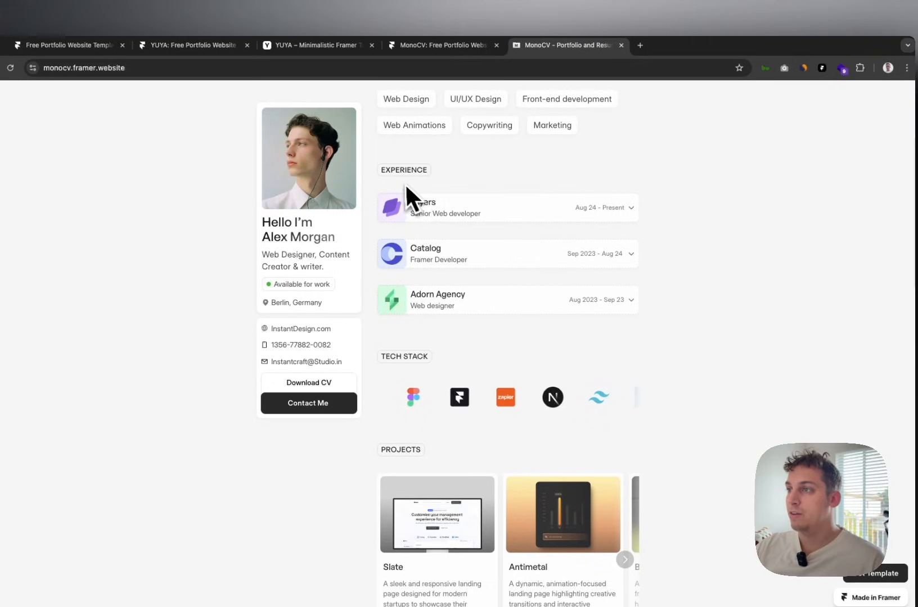
pyautogui.scroll(-5, 456, 206)
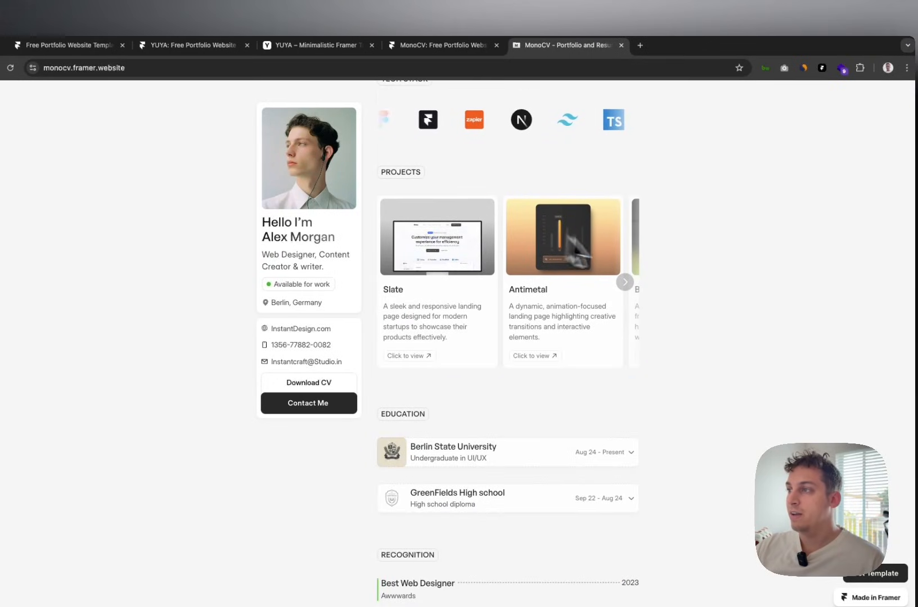
pyautogui.click(625, 283)
pyautogui.click(394, 281)
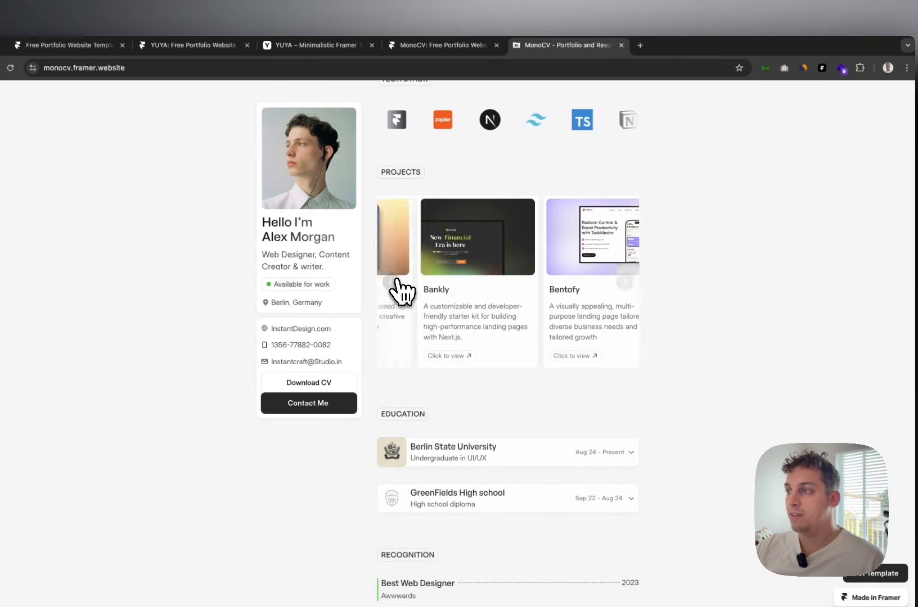
# Examine MonoCV's education, recognition, recommendations, links and contact form sections, and return to the About section.
pyautogui.scroll(-2, 533, 277)
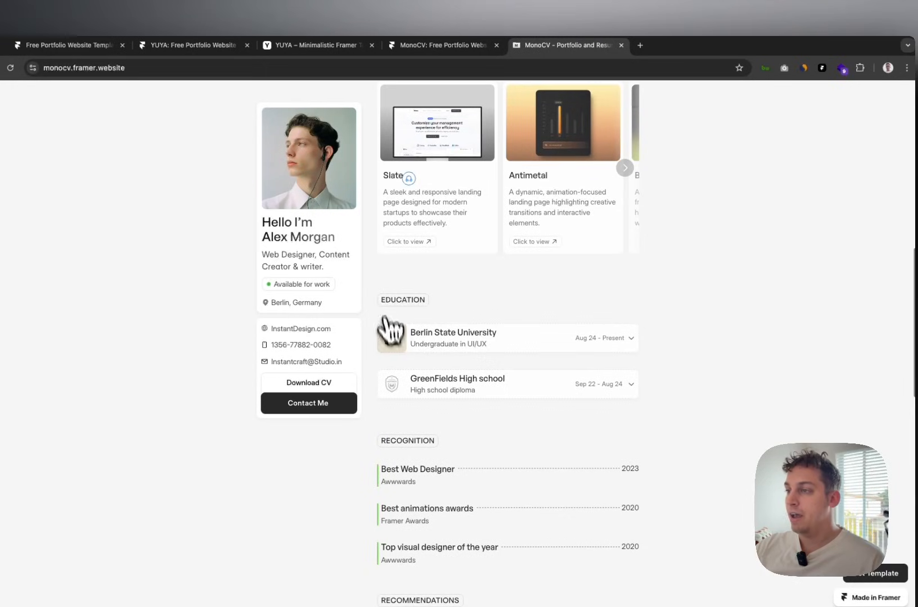
pyautogui.scroll(-10, 538, 304)
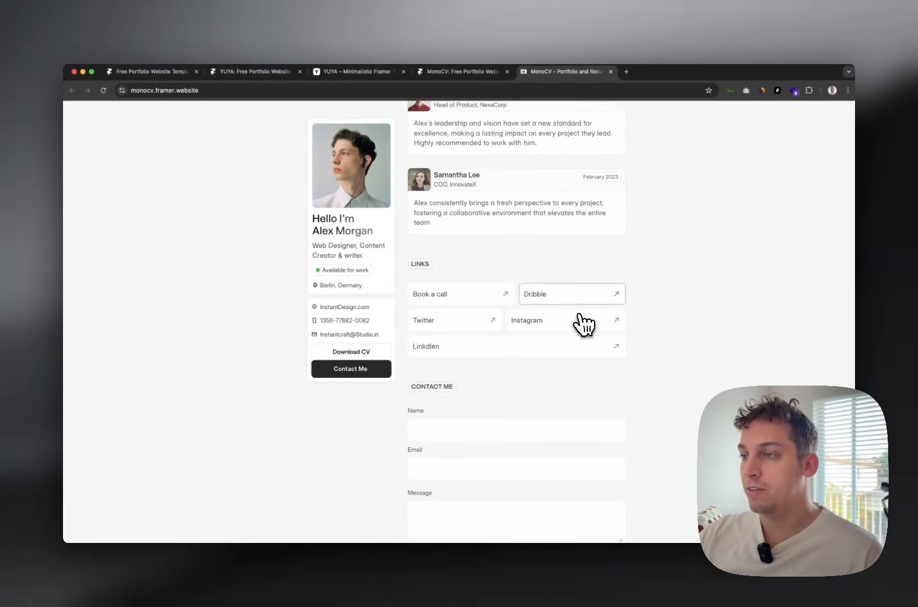
pyautogui.scroll(-2, 562, 315)
pyautogui.scroll(20, 528, 307)
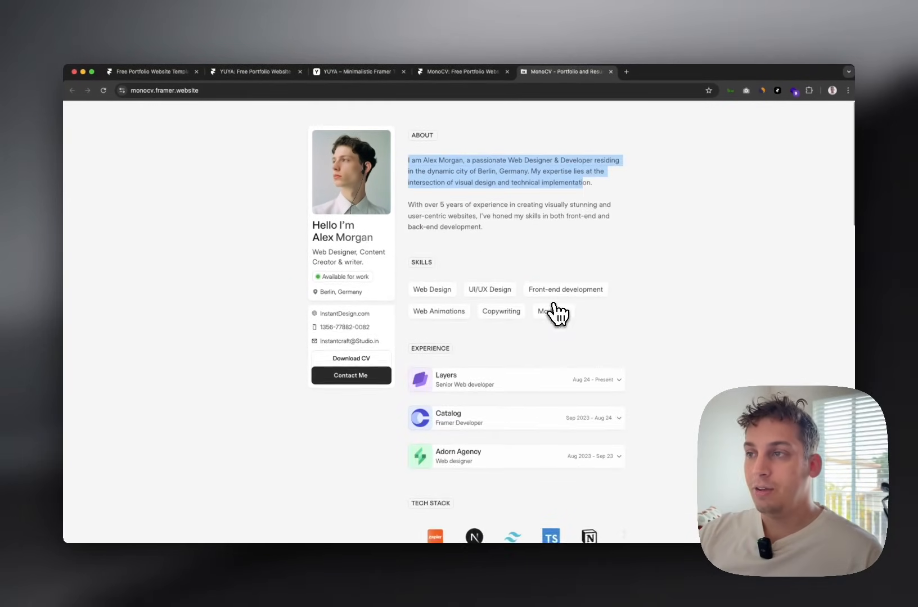
# Return to the Framer portfolio templates listing, open the free Billie template in a new tab, and launch its live preview.
pyautogui.click(145, 78)
pyautogui.scroll(5, 306, 221)
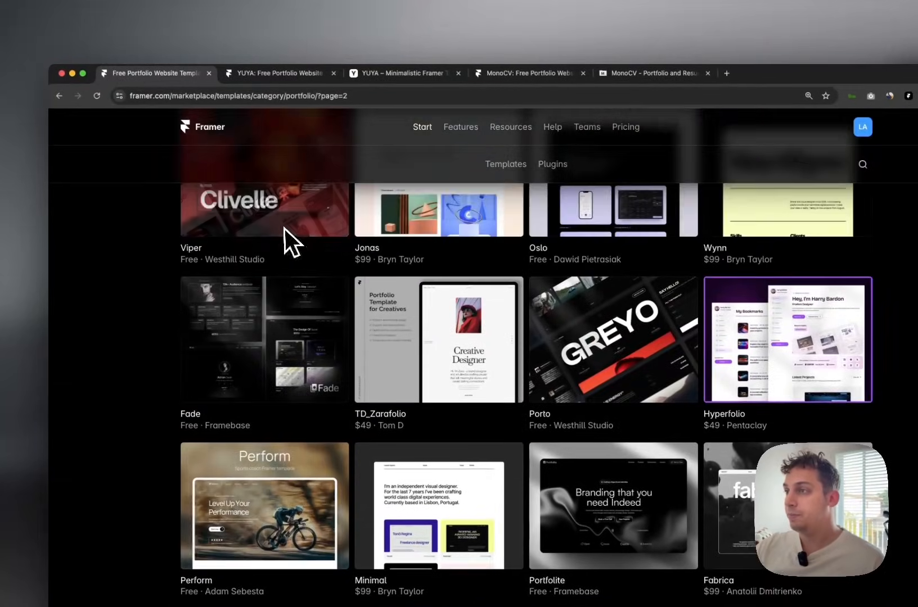
pyautogui.scroll(10, 404, 265)
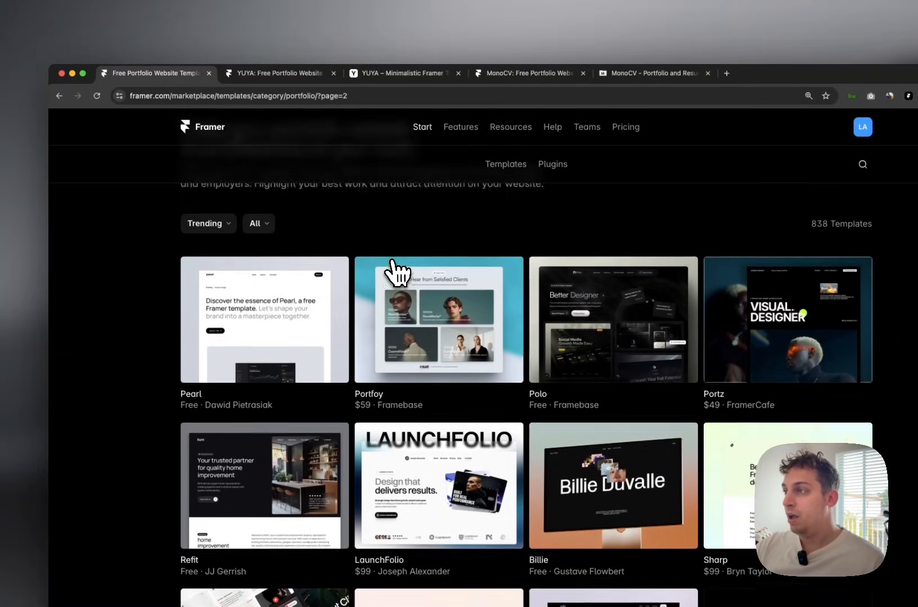
pyautogui.scroll(-3, 397, 273)
pyautogui.rightClick(646, 372)
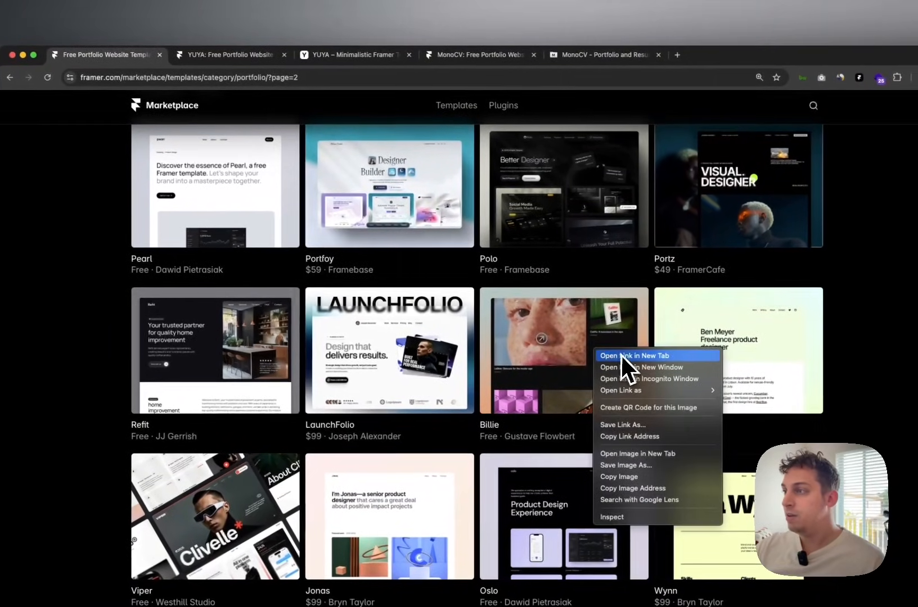
pyautogui.click(620, 356)
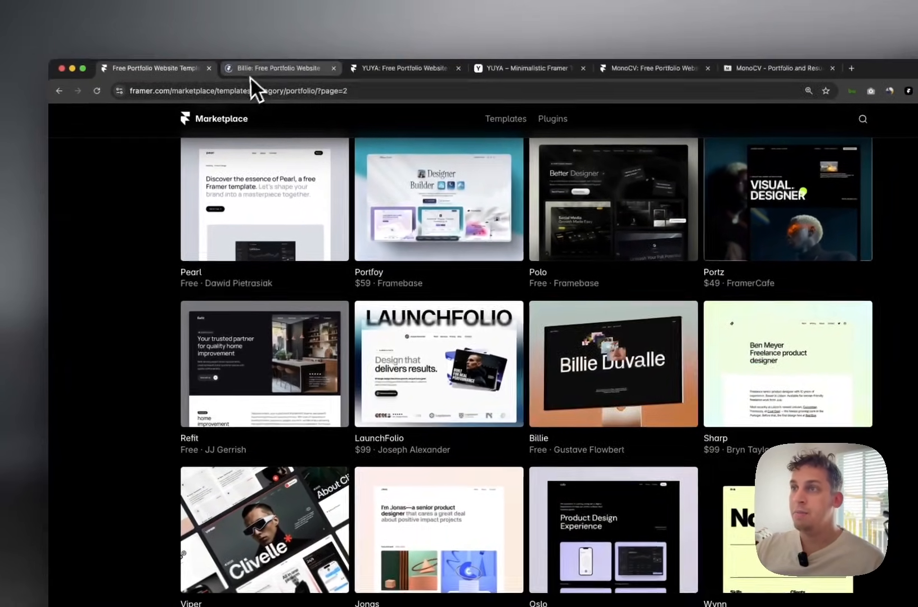
pyautogui.click(250, 75)
pyautogui.click(277, 309)
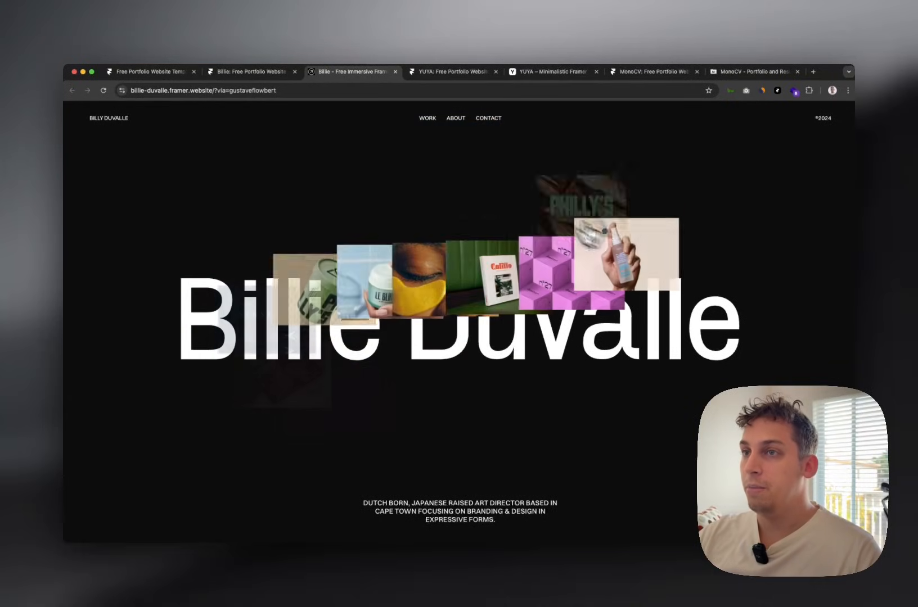
# Examine Billie's home page from the hero through the Selected work projects to the link for all projects.
pyautogui.scroll(-10, 502, 139)
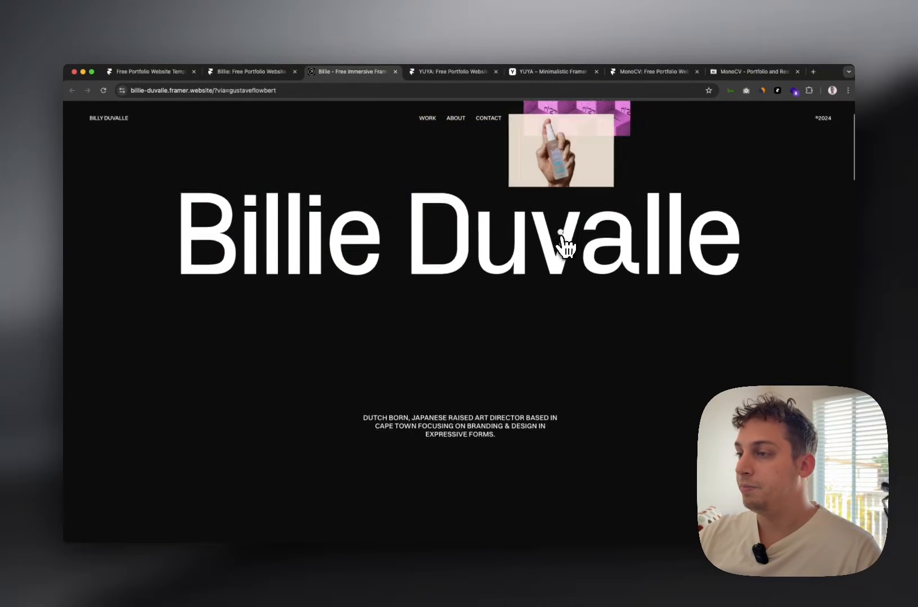
pyautogui.scroll(-3, 371, 236)
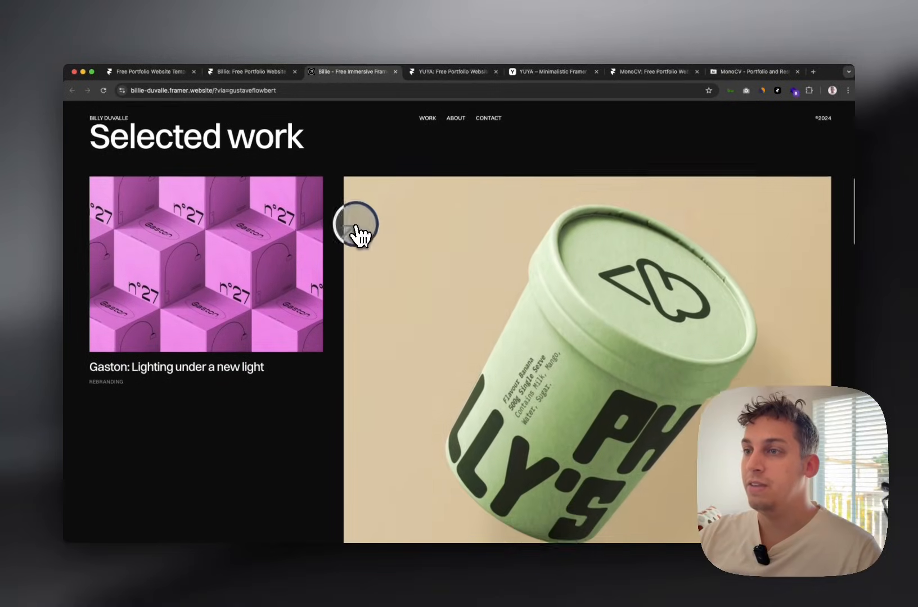
pyautogui.scroll(-3, 374, 275)
pyautogui.scroll(-3, 372, 275)
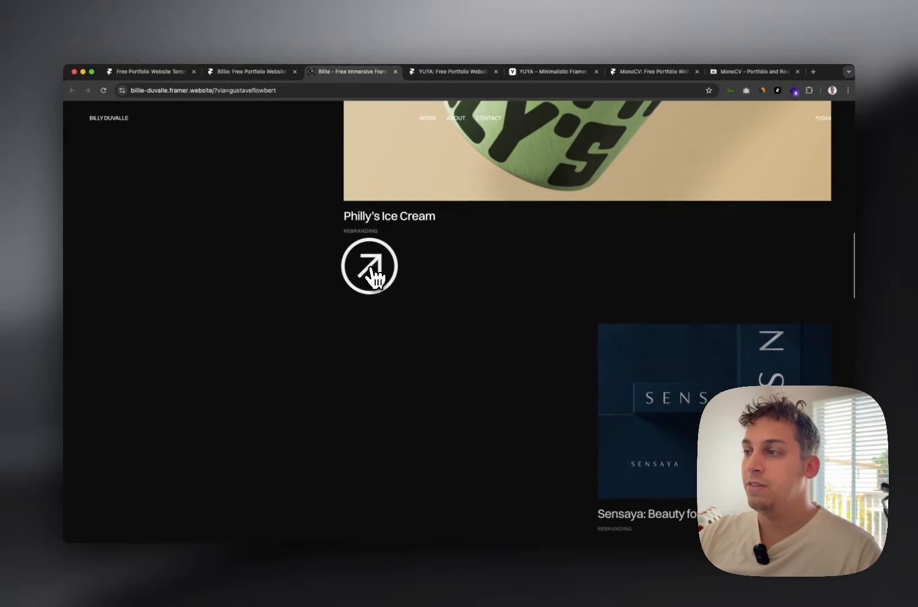
pyautogui.scroll(-5, 372, 276)
pyautogui.scroll(-5, 372, 276)
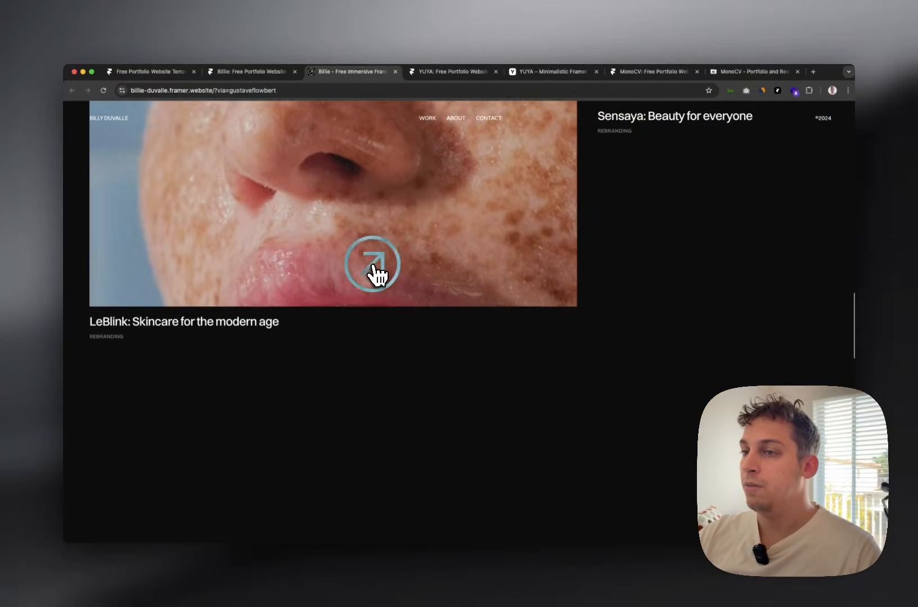
pyautogui.scroll(-8, 332, 323)
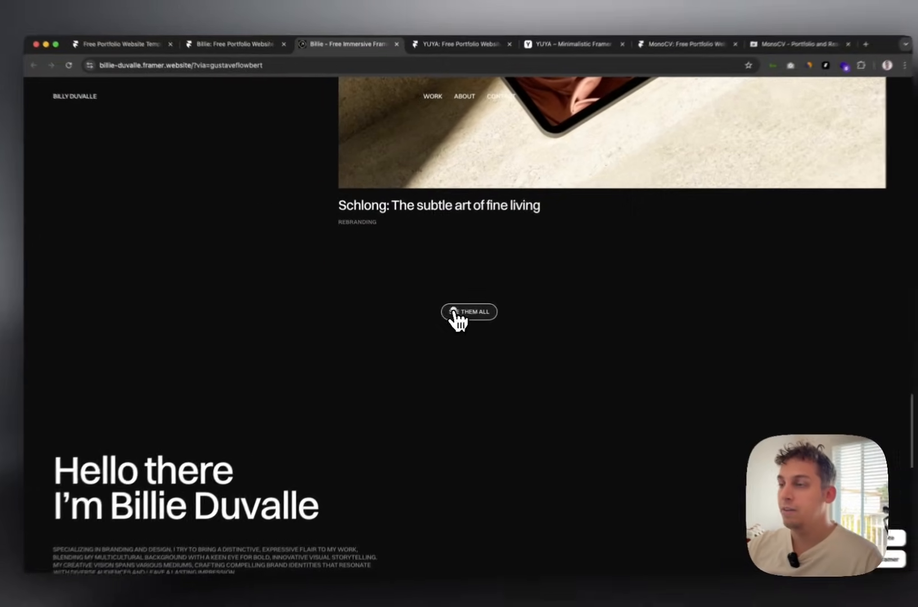
# Open Billie's full projects page from the home page and skim its large project images.
pyautogui.click(447, 309)
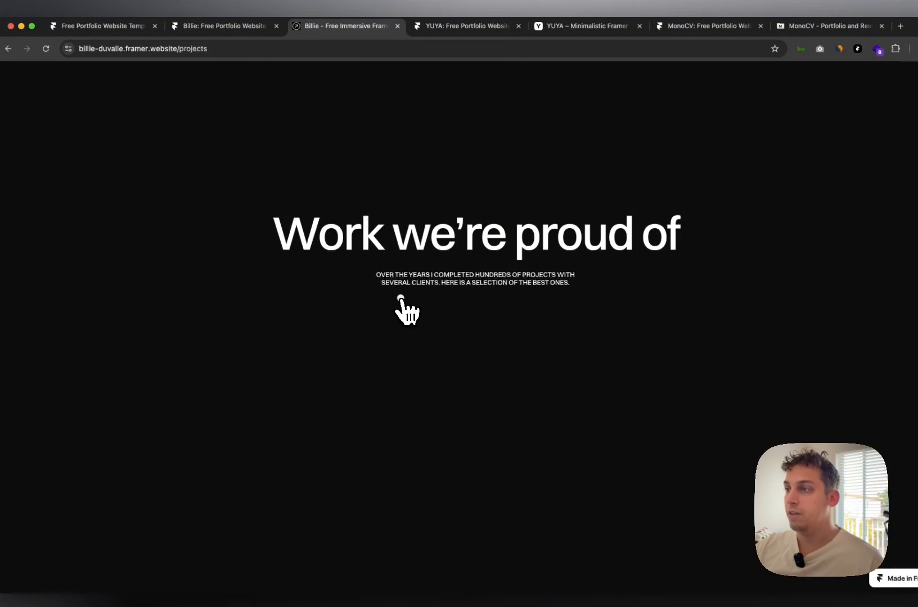
pyautogui.scroll(-15, 400, 298)
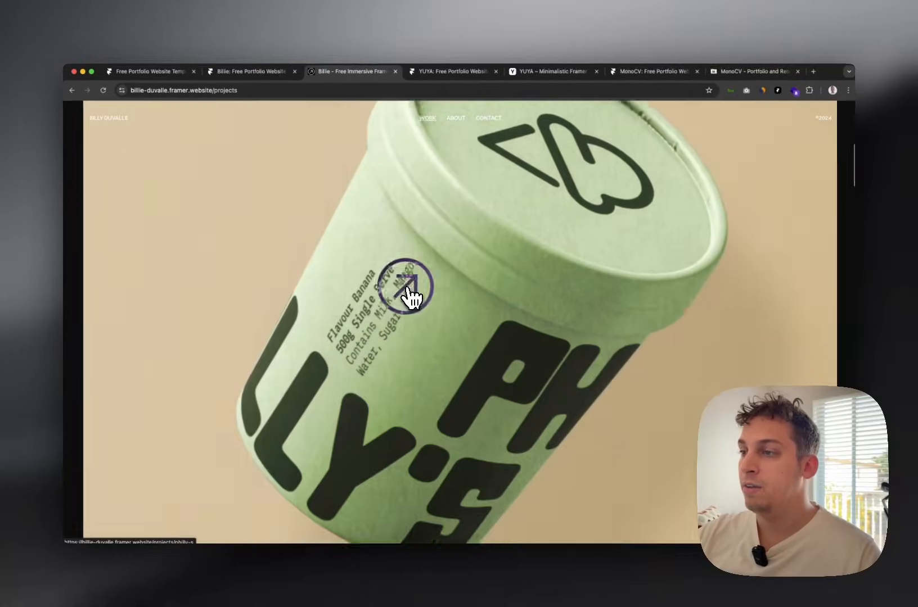
pyautogui.scroll(-8, 397, 301)
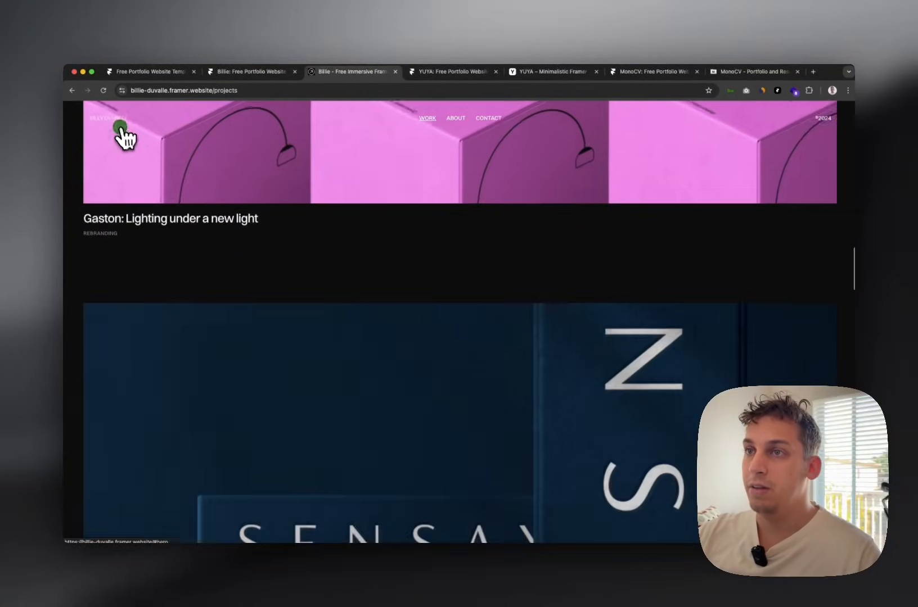
# Return to Billie's home page and review it from the hero through the about section to the Let's talk footer and back.
pyautogui.click(124, 125)
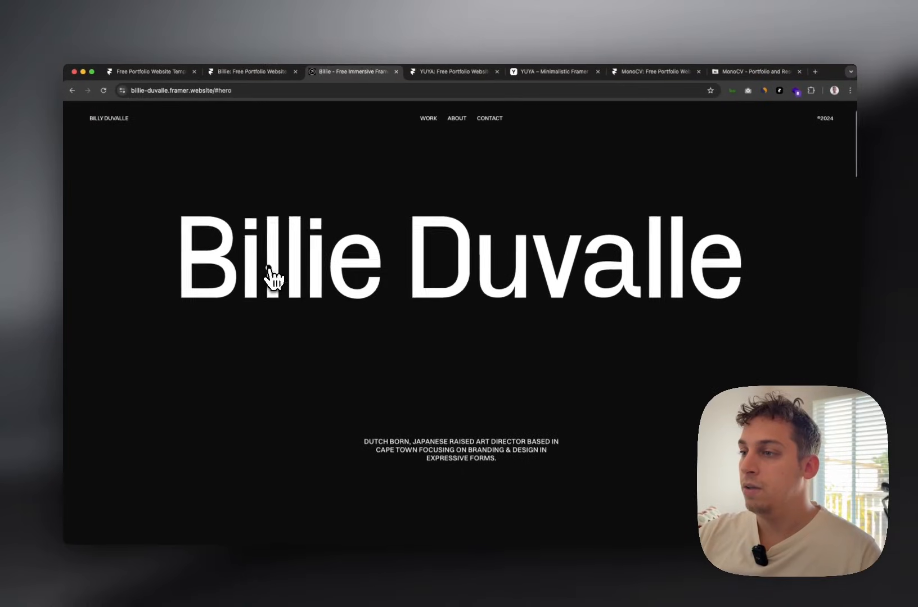
pyautogui.scroll(-15, 267, 275)
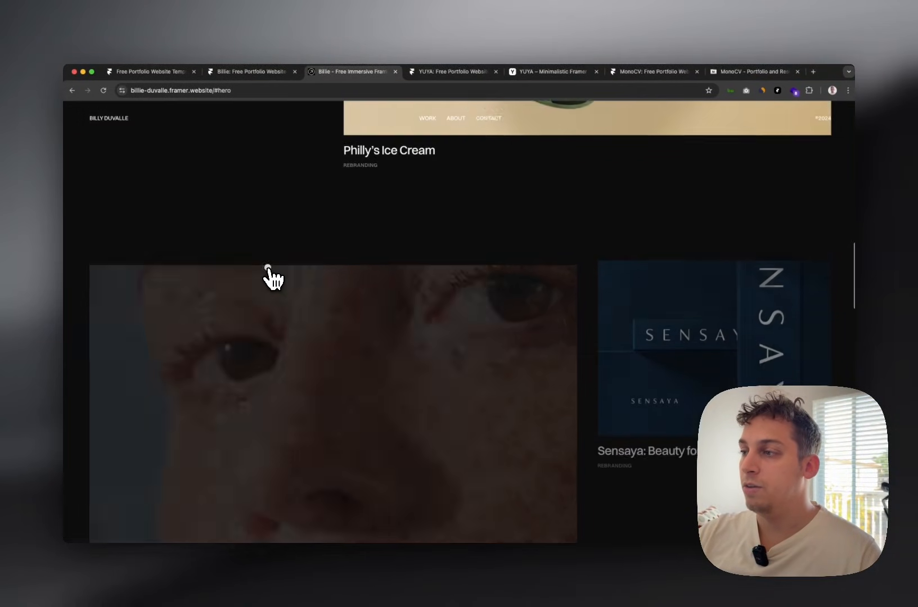
pyautogui.scroll(-15, 268, 275)
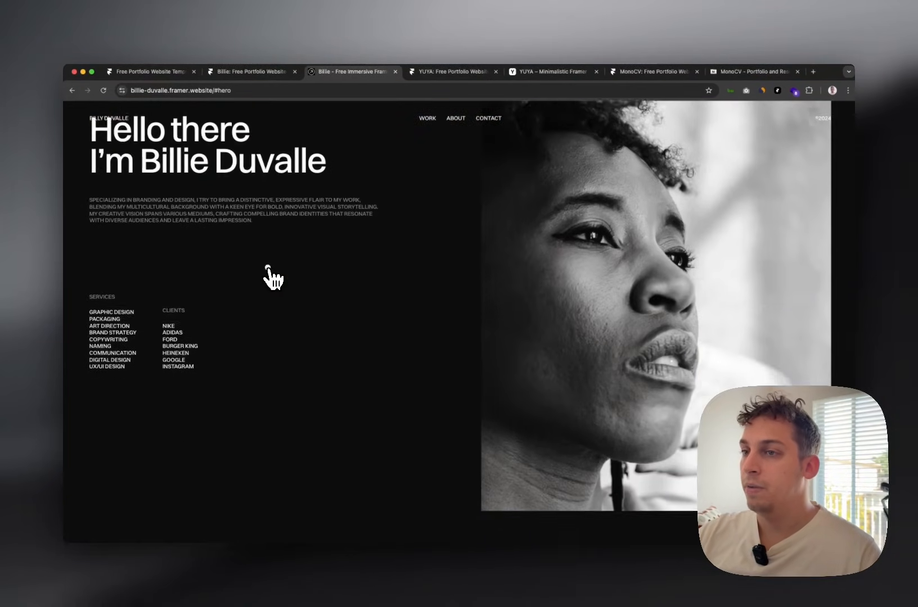
pyautogui.scroll(3, 269, 276)
pyautogui.scroll(-3, 269, 277)
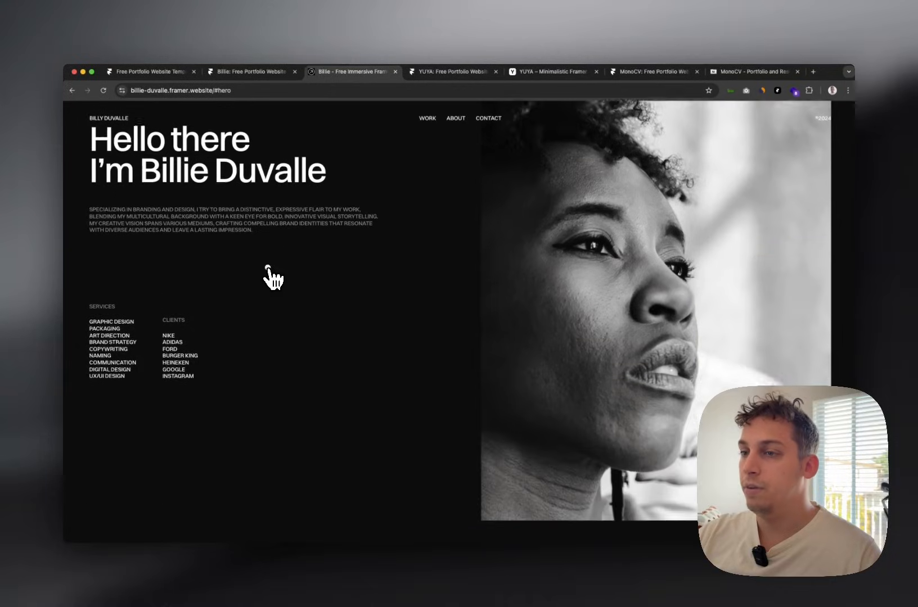
pyautogui.scroll(-10, 275, 277)
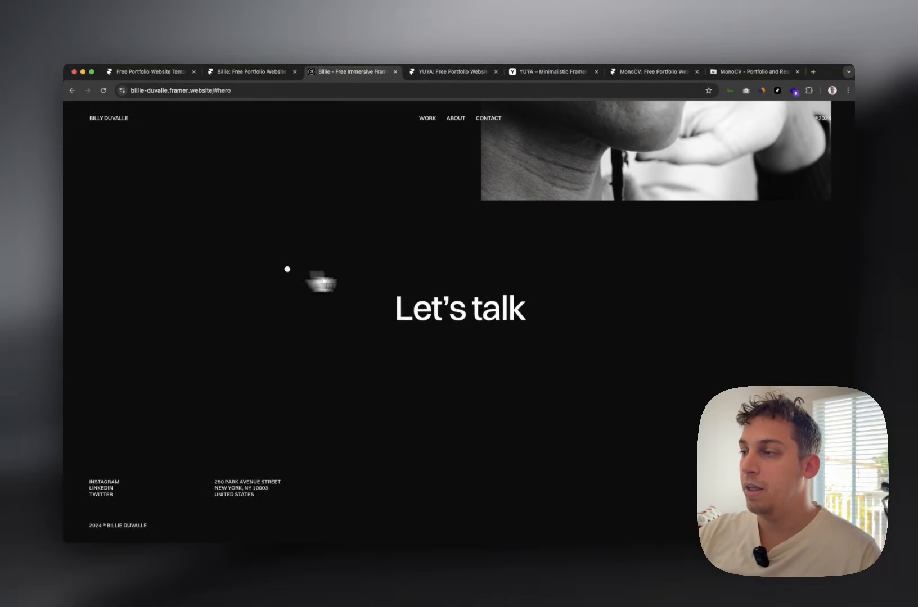
pyautogui.scroll(20, 444, 273)
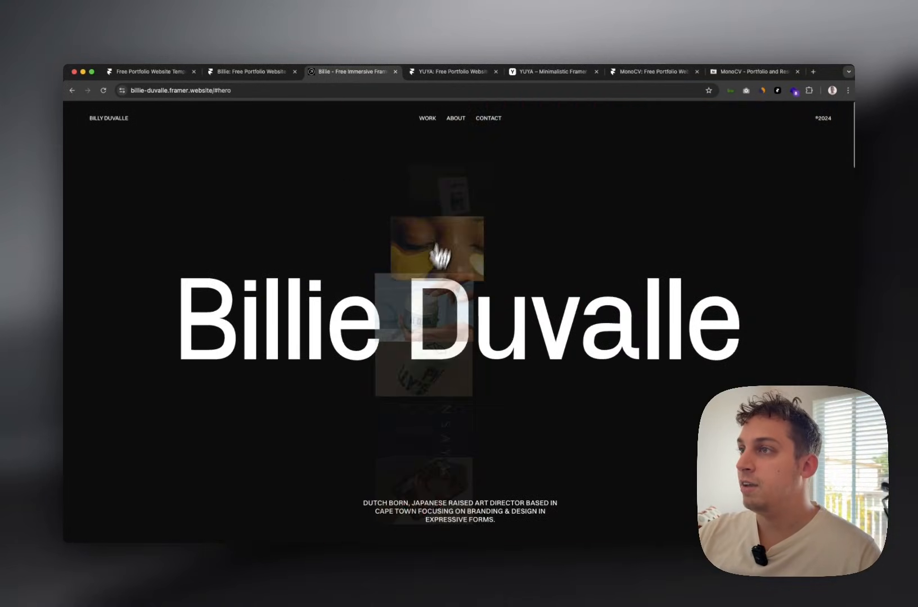
# Try Billie's About, Contact and Work navigation links, skim the Work page, and return to the home hero.
pyautogui.click(455, 118)
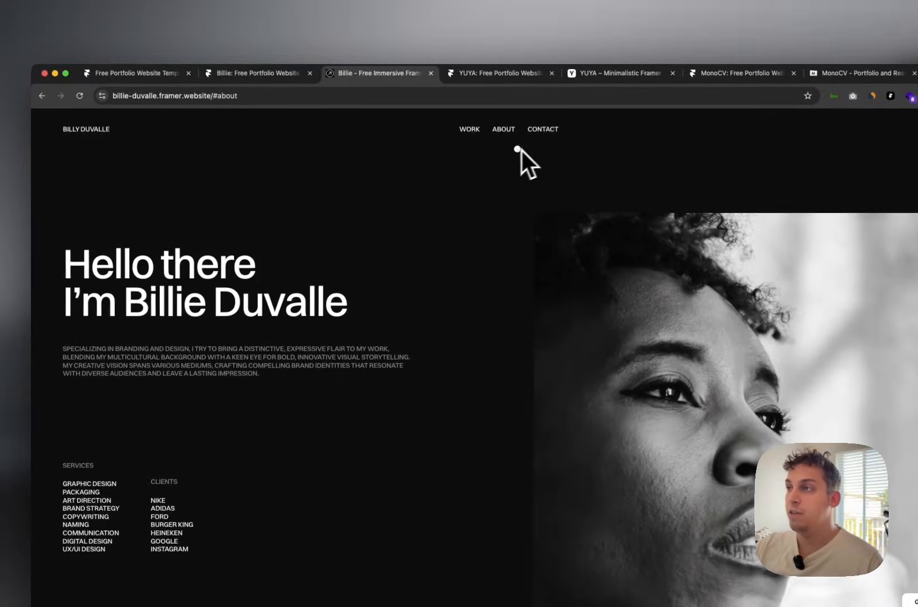
pyautogui.click(548, 130)
pyautogui.click(468, 130)
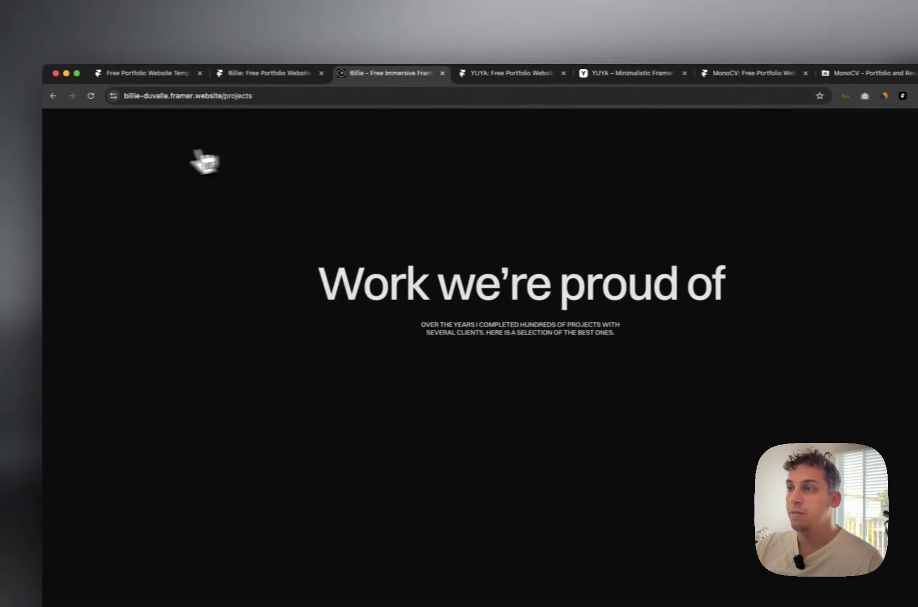
pyautogui.scroll(-10, 304, 189)
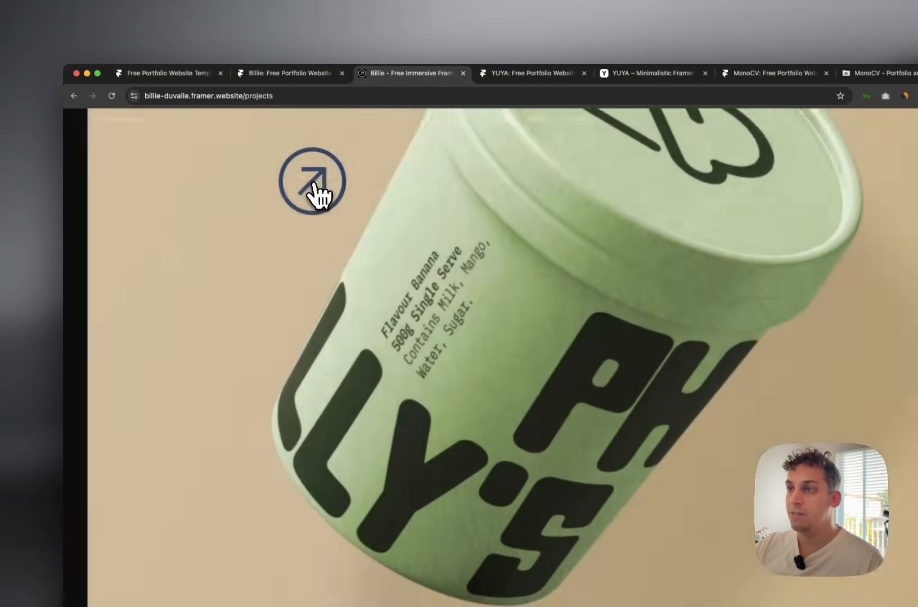
pyautogui.scroll(10, 304, 188)
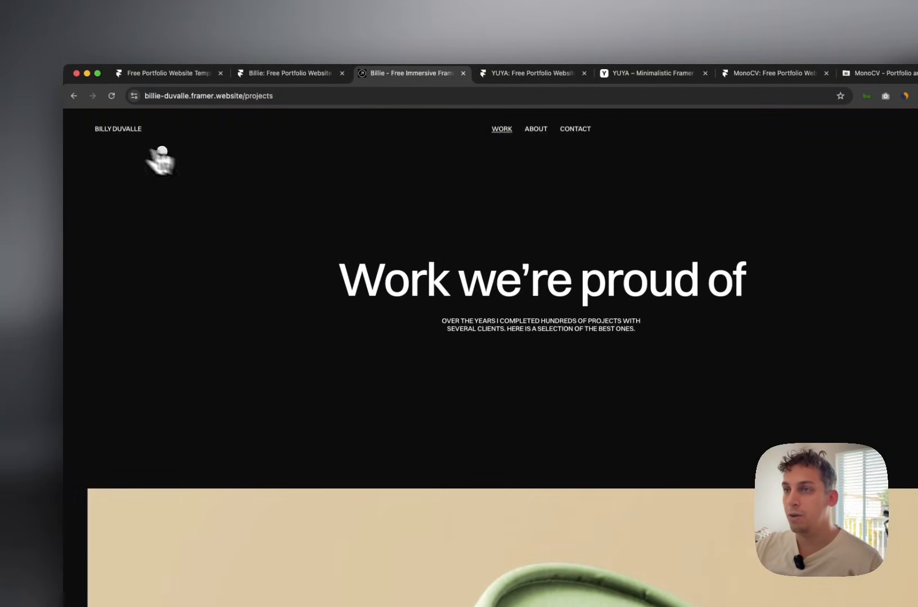
pyautogui.click(112, 129)
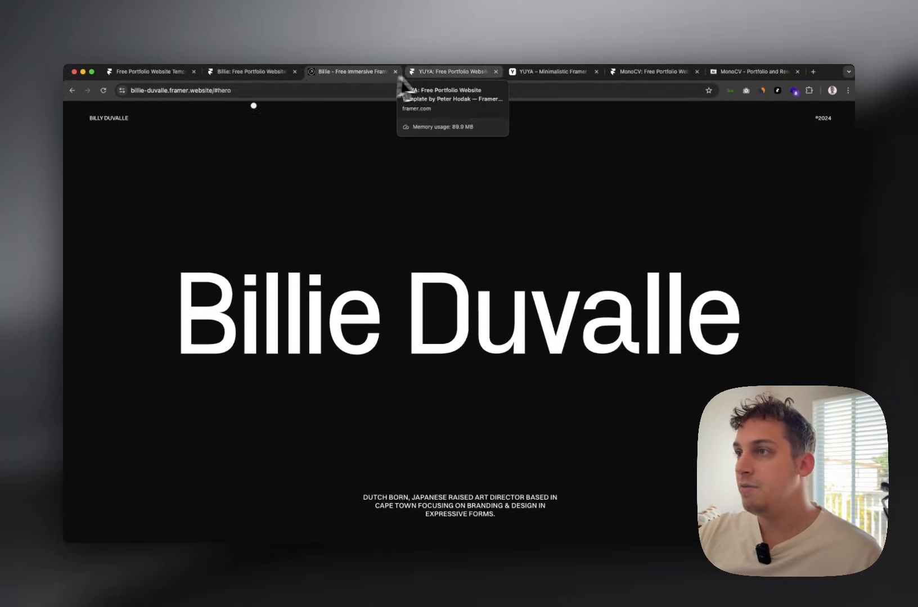
# Switch back to the YUYA template's live preview and skim its home page down to the footer for comparison.
pyautogui.click(444, 72)
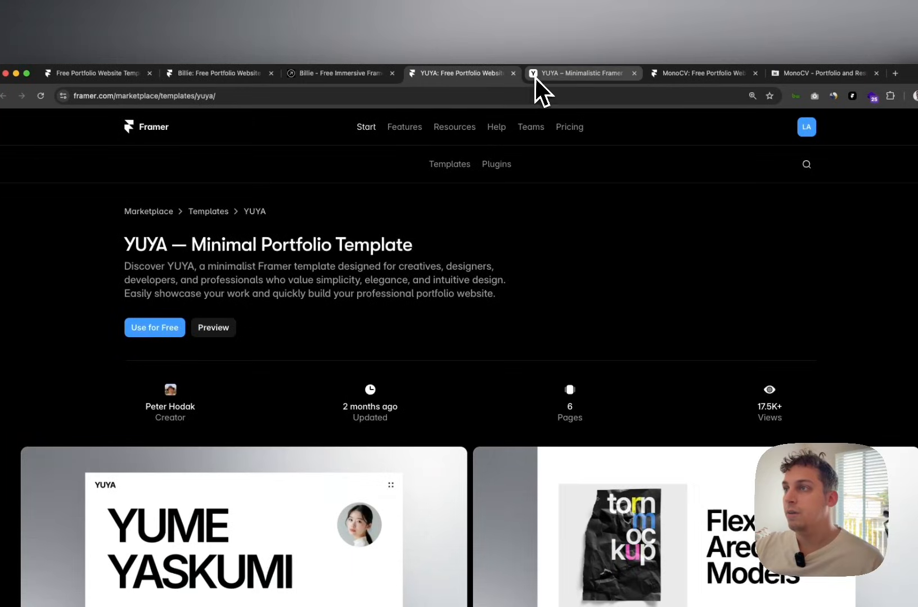
pyautogui.click(535, 76)
pyautogui.scroll(-10, 451, 199)
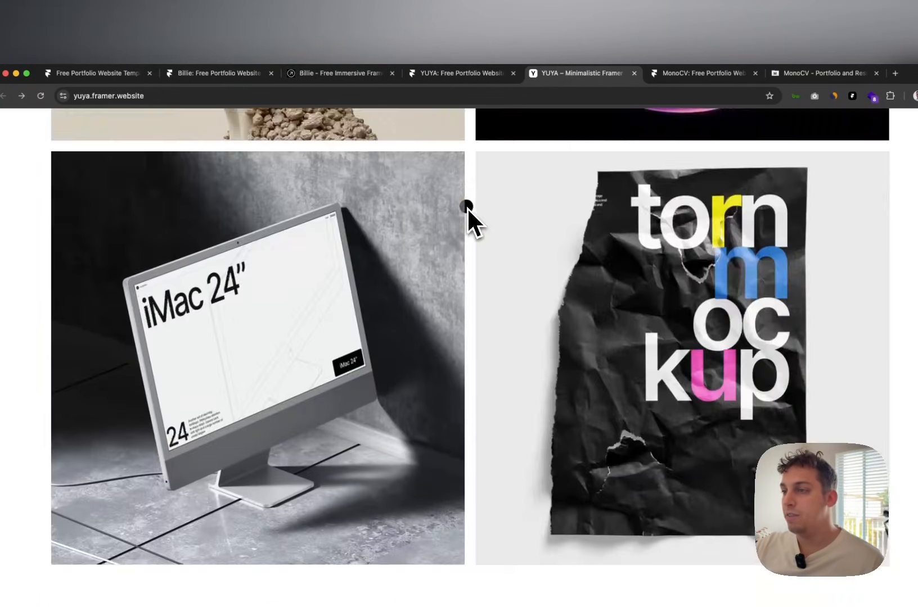
pyautogui.scroll(-20, 467, 209)
pyautogui.scroll(20, 459, 189)
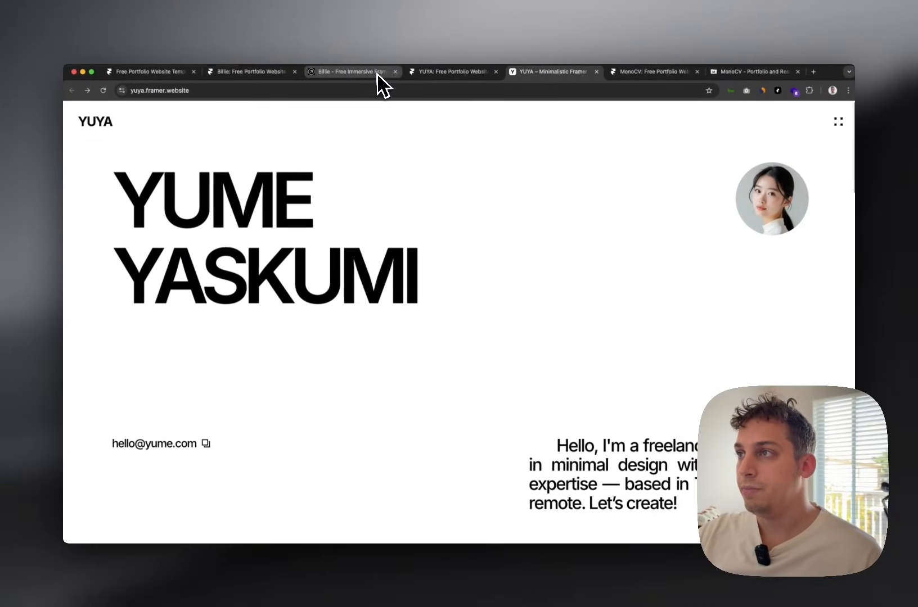
pyautogui.scroll(-20, 443, 213)
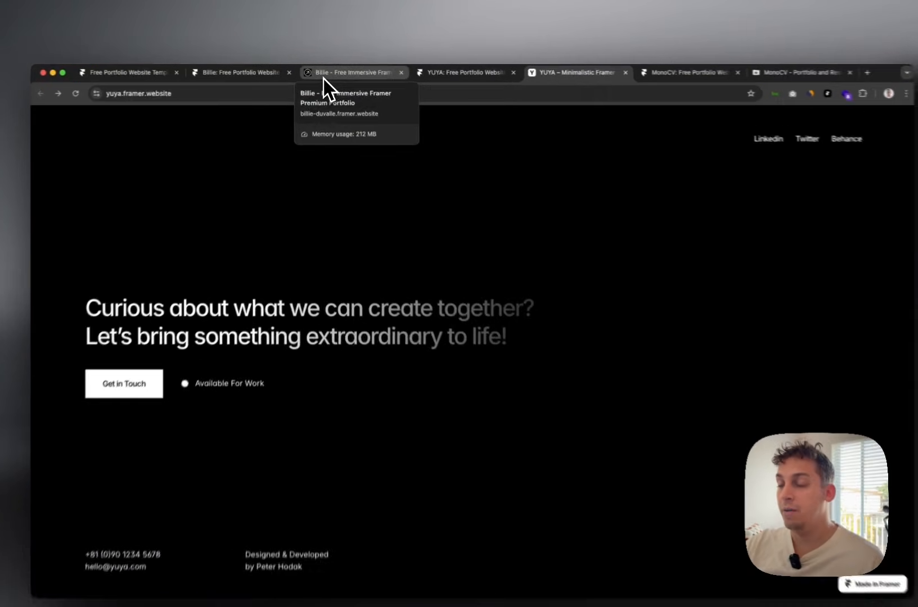
# Copy the free Billie template from its marketplace page into the Templates / All workspace as a new Framer project.
pyautogui.click(326, 73)
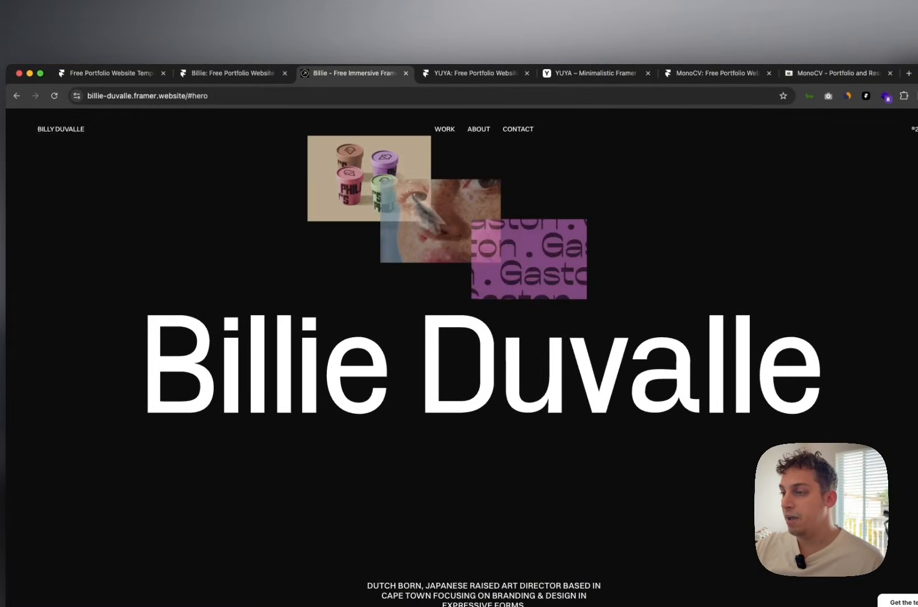
pyautogui.hotkey('ctrl', 'shift', 'Tab')
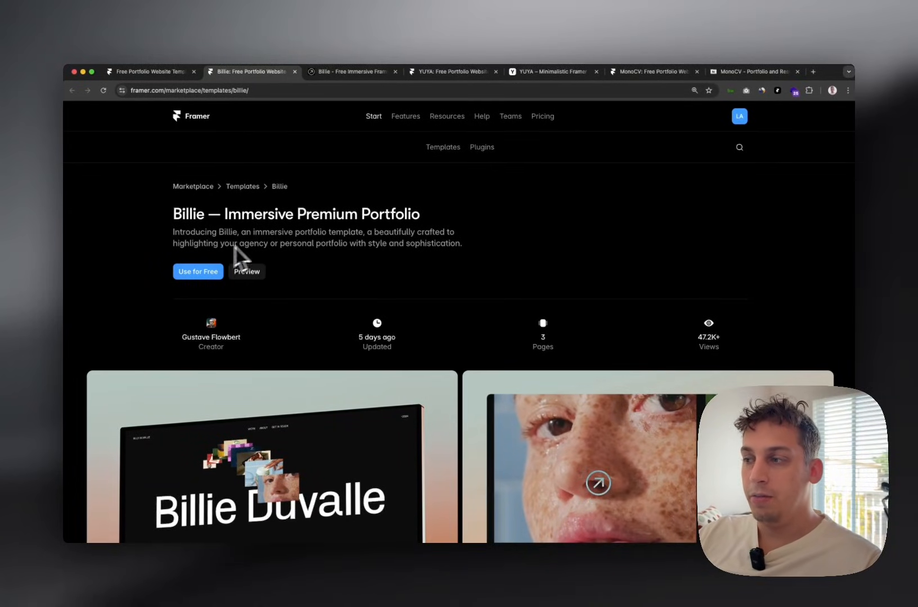
pyautogui.click(191, 272)
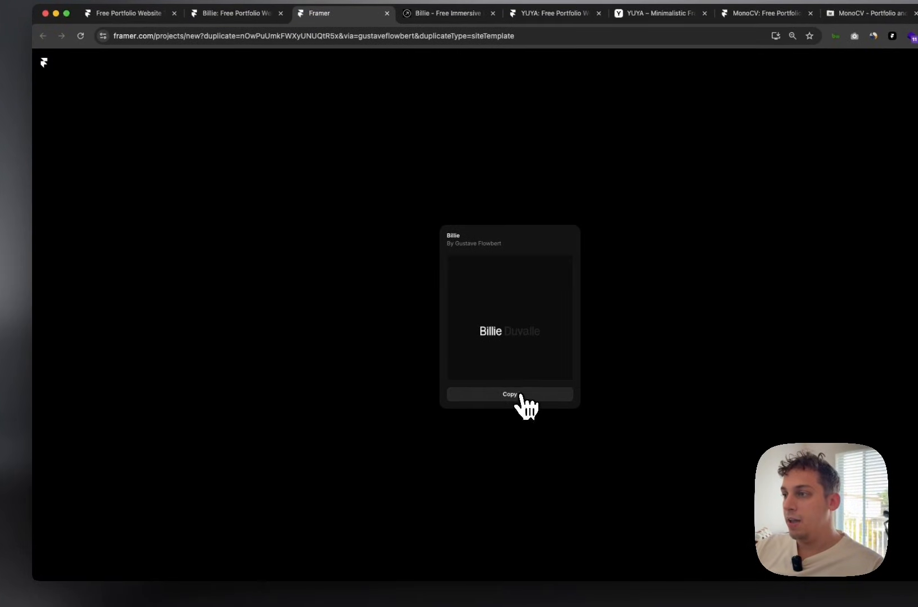
pyautogui.click(509, 394)
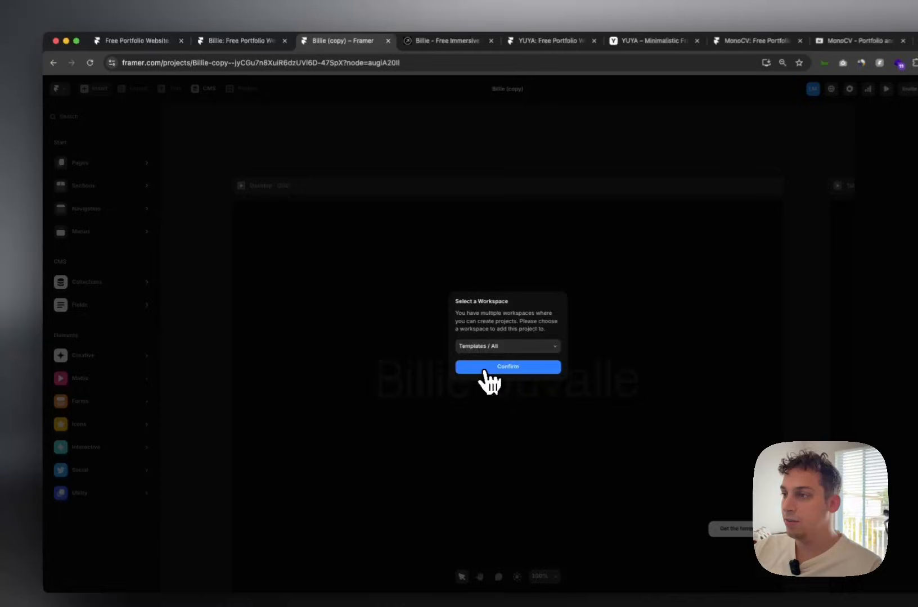
pyautogui.click(441, 353)
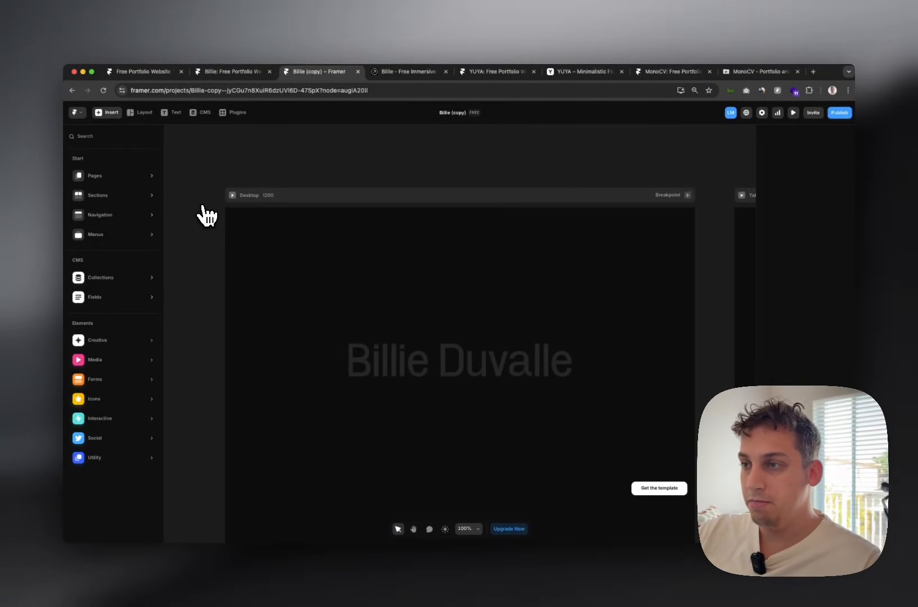
# Preview the Billie copy's Desktop layout and copy the free YUYA template from its marketplace page as a new project.
pyautogui.click(231, 195)
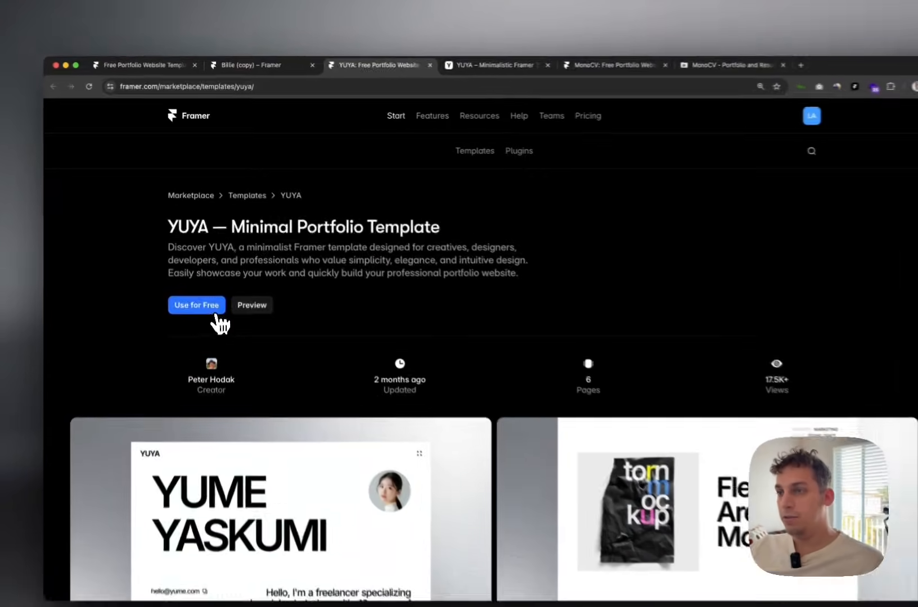
pyautogui.click(203, 283)
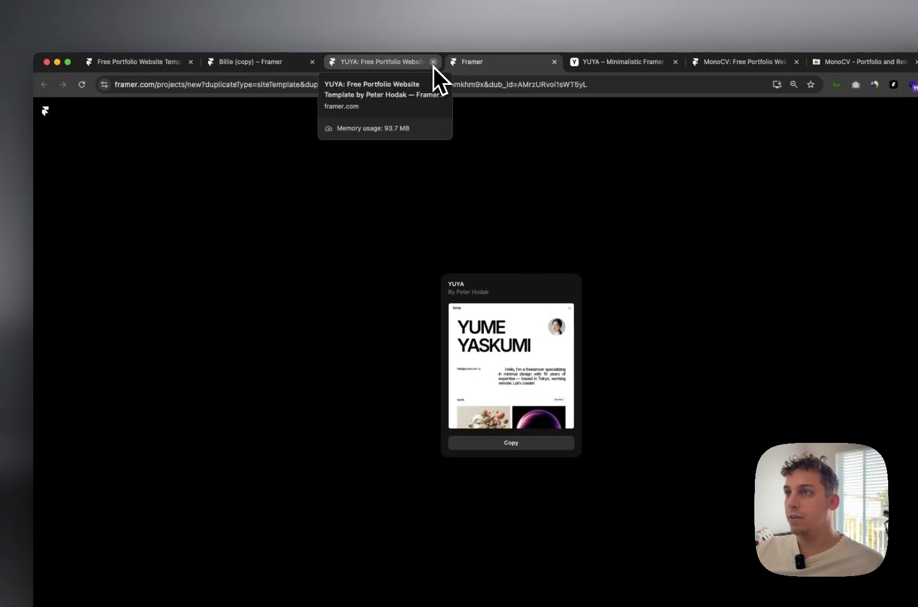
pyautogui.click(433, 61)
pyautogui.click(503, 440)
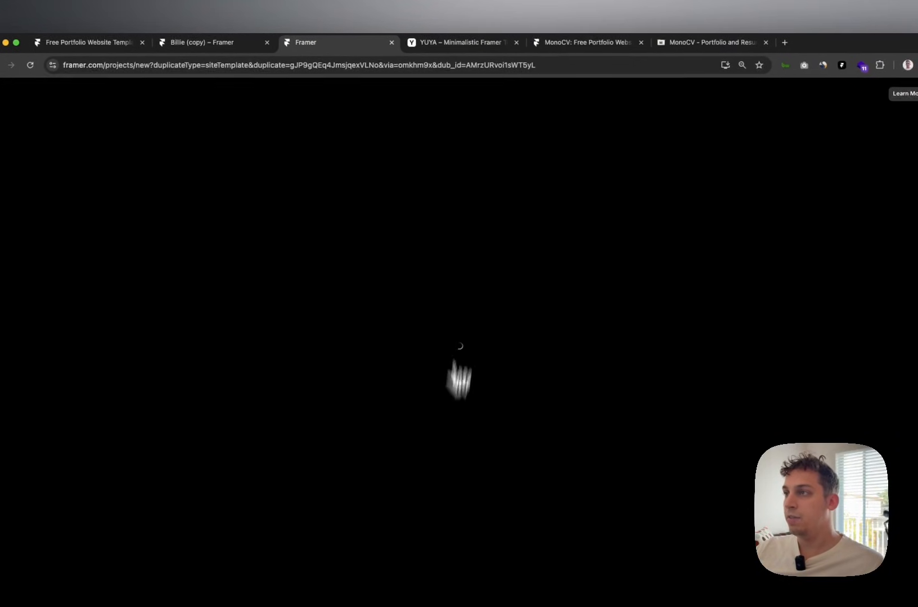
pyautogui.click(509, 64)
pyautogui.click(560, 70)
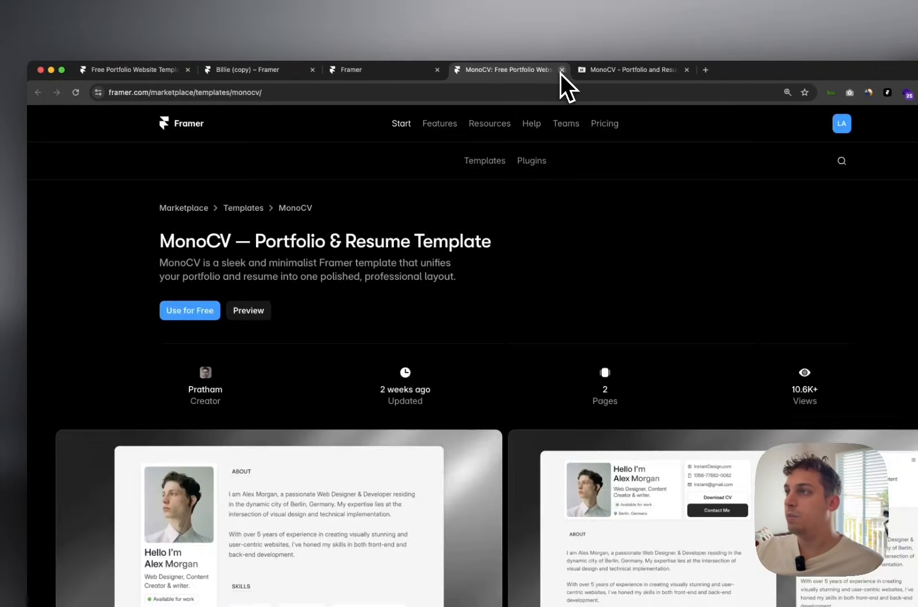
# Copy the free MonoCV template from its marketplace page as a new project and close its live preview page.
pyautogui.click(187, 311)
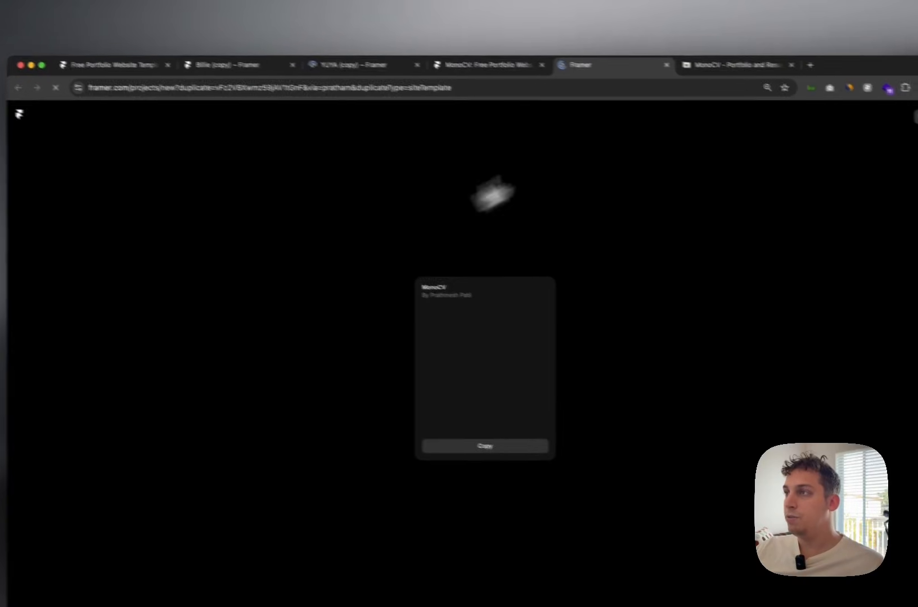
pyautogui.click(449, 428)
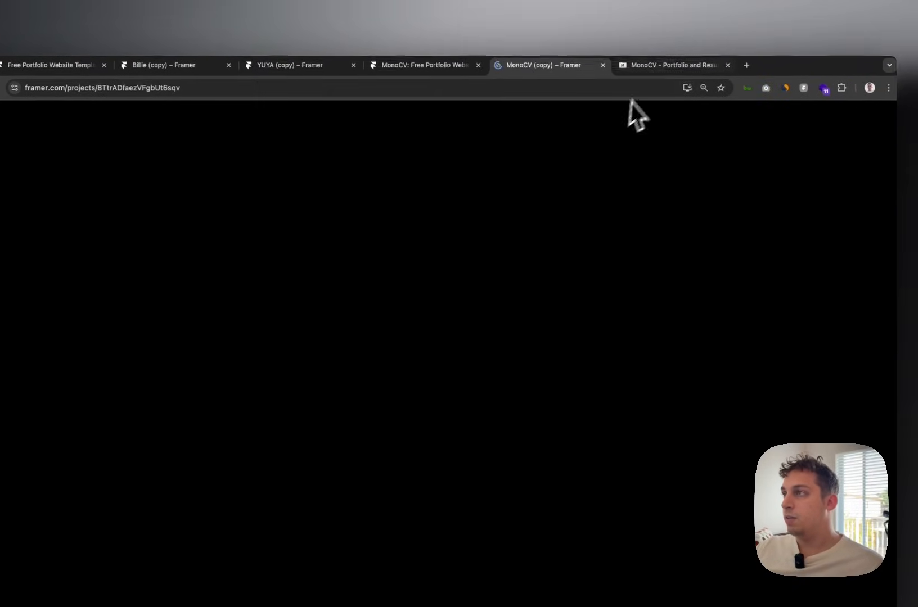
pyautogui.click(710, 48)
pyautogui.click(730, 47)
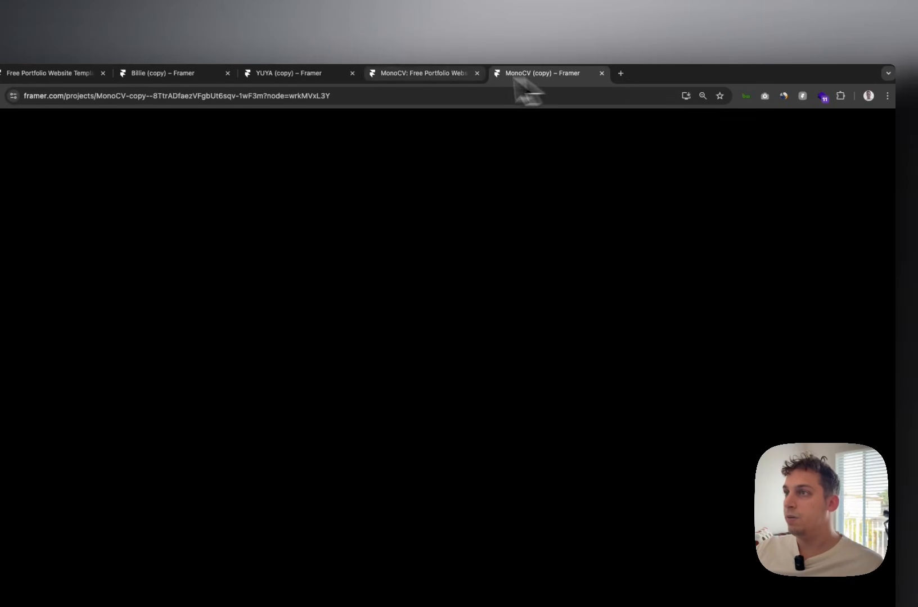
# Assign the YUYA and MonoCV copies to the Templates / All workspace and show MonoCV's page list.
pyautogui.click(314, 73)
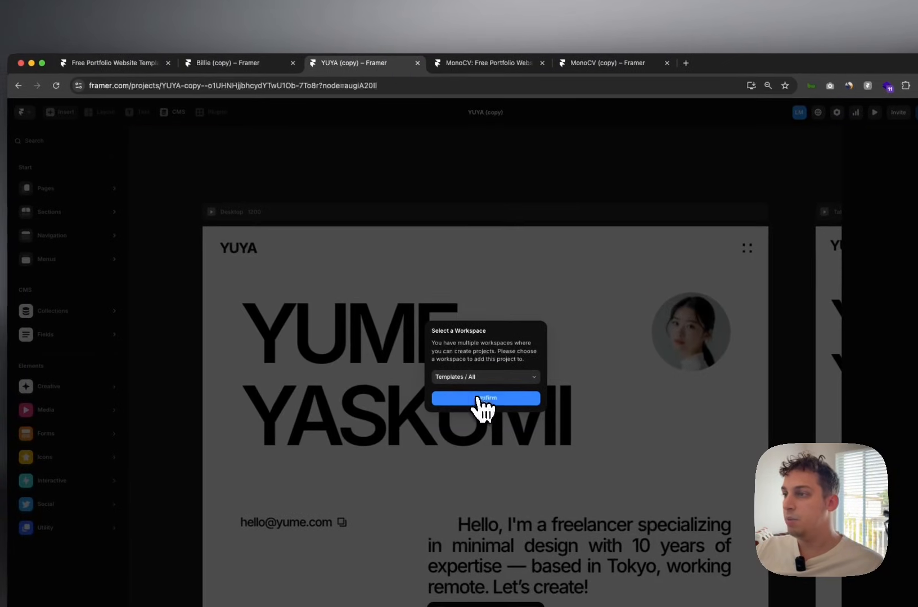
pyautogui.click(482, 400)
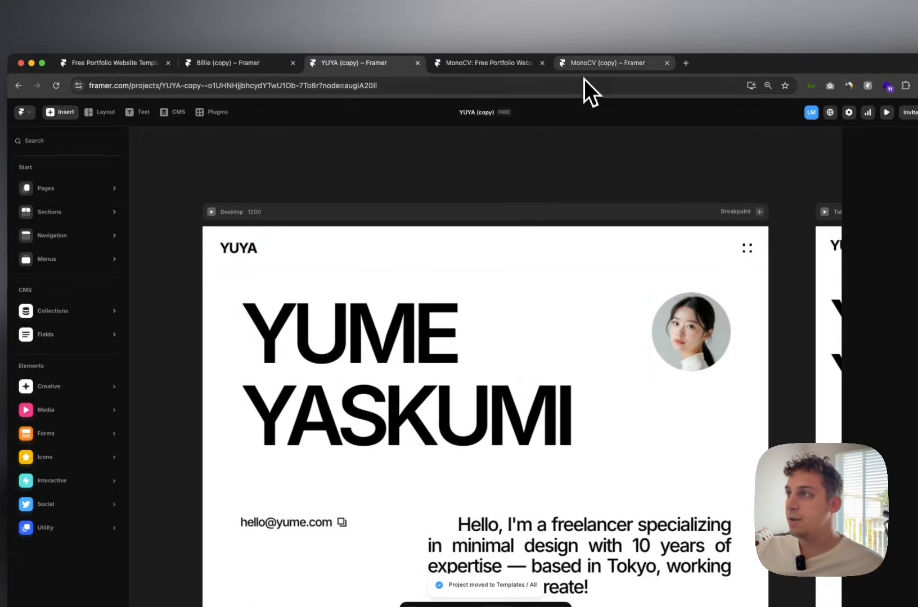
pyautogui.click(588, 63)
pyautogui.click(478, 398)
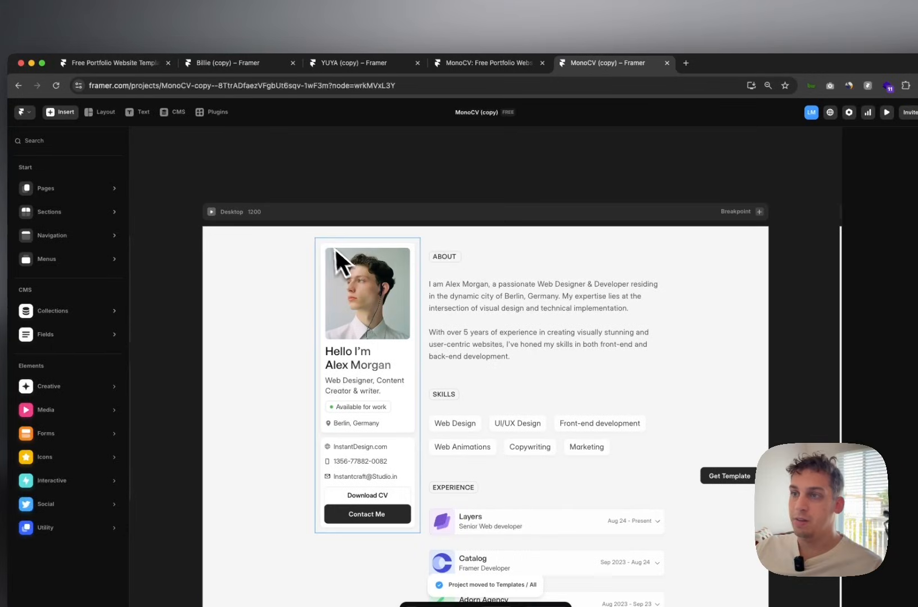
pyautogui.click(246, 186)
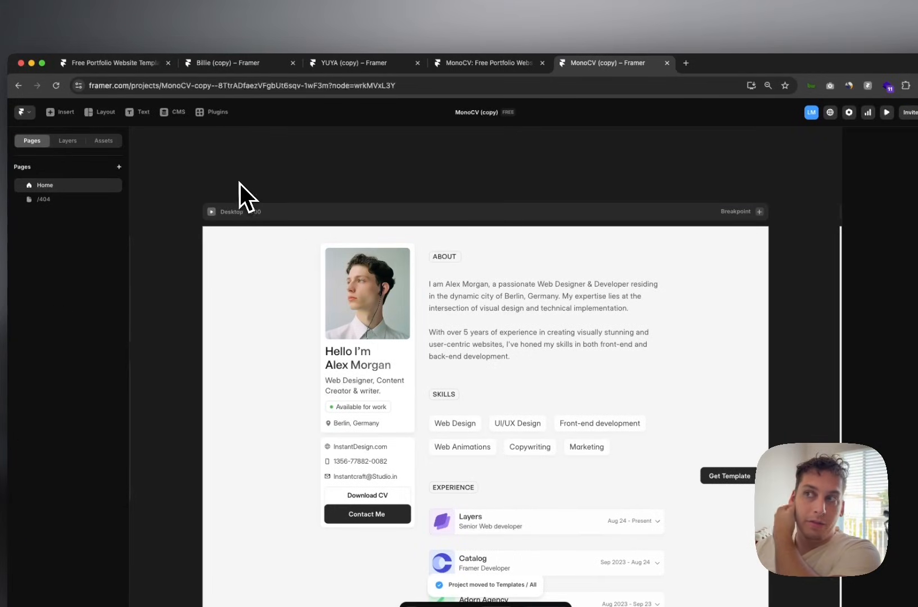
# Close the leftover MonoCV marketplace page and return the Billie copy from preview to the editing canvas.
pyautogui.click(360, 64)
pyautogui.click(508, 64)
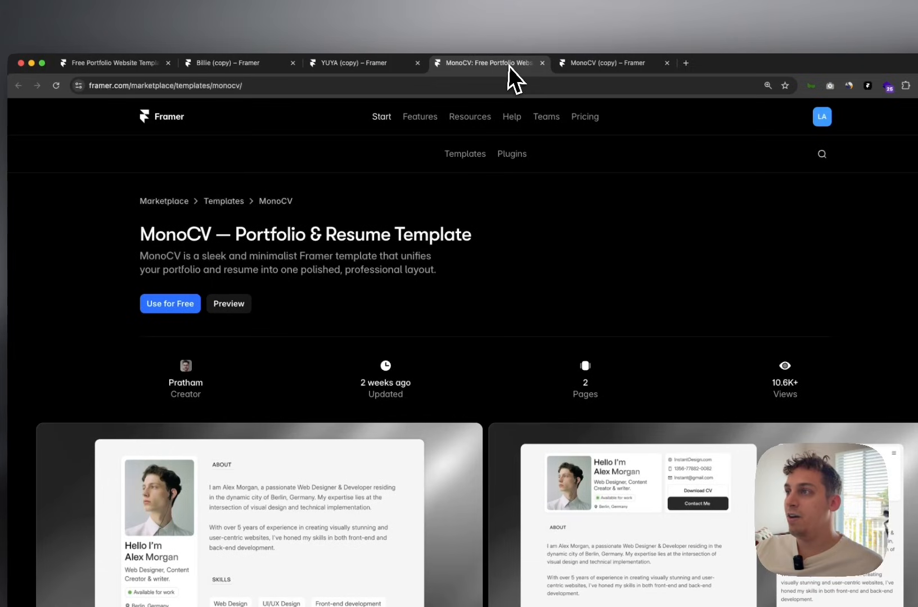
pyautogui.click(542, 63)
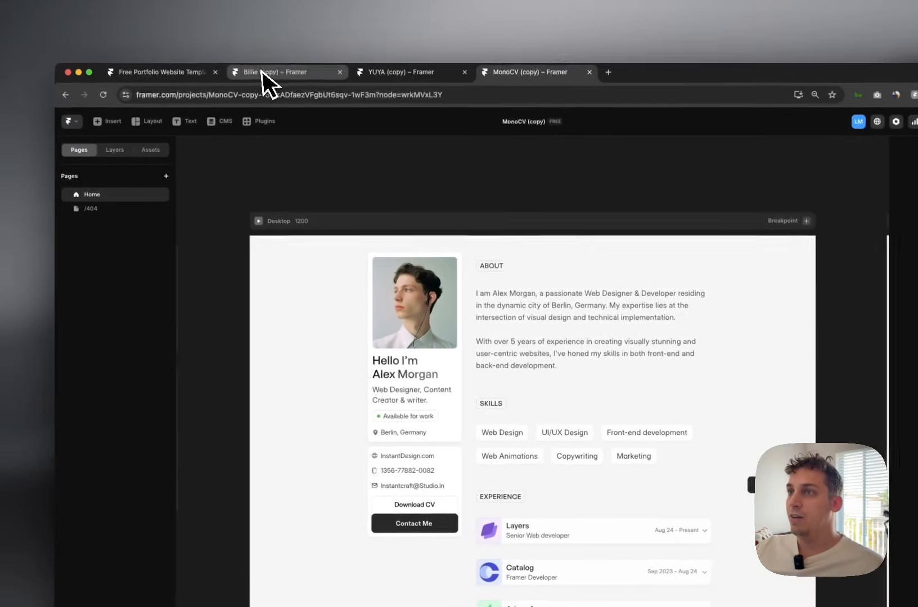
pyautogui.click(230, 63)
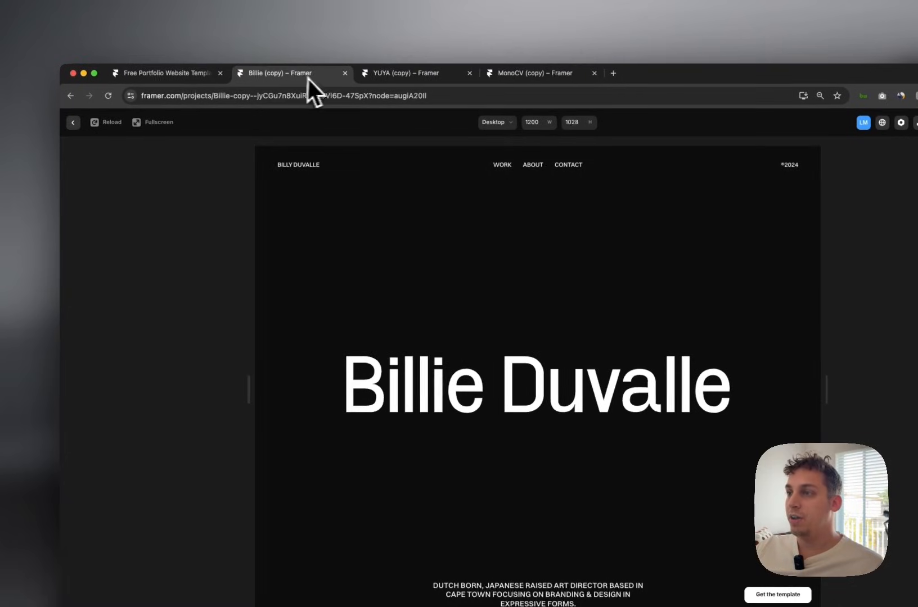
pyautogui.click(73, 123)
# Compare the page lists and home canvases of the Billie, YUYA and MonoCV copies, ending on the Billie project.
pyautogui.click(373, 77)
pyautogui.click(526, 74)
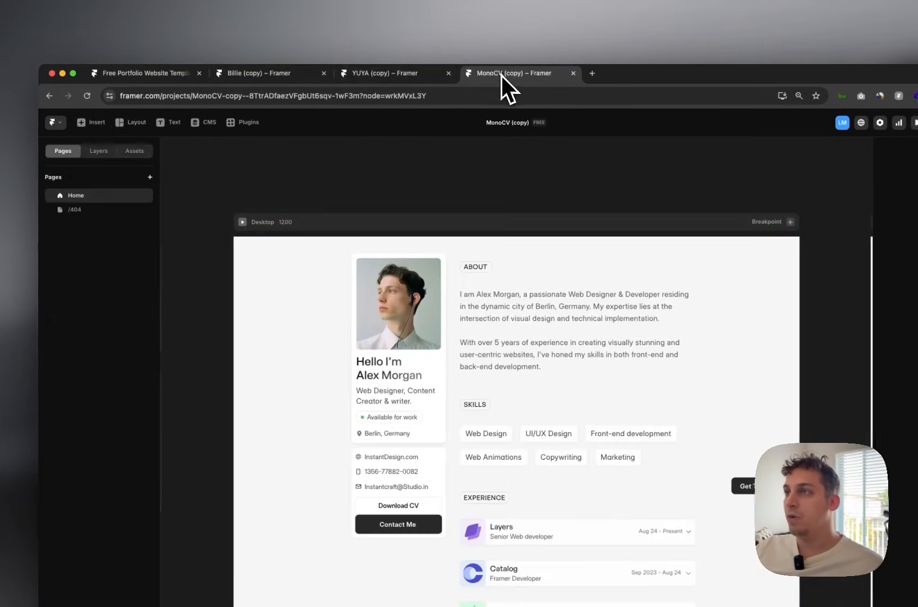
pyautogui.click(272, 75)
pyautogui.click(329, 169)
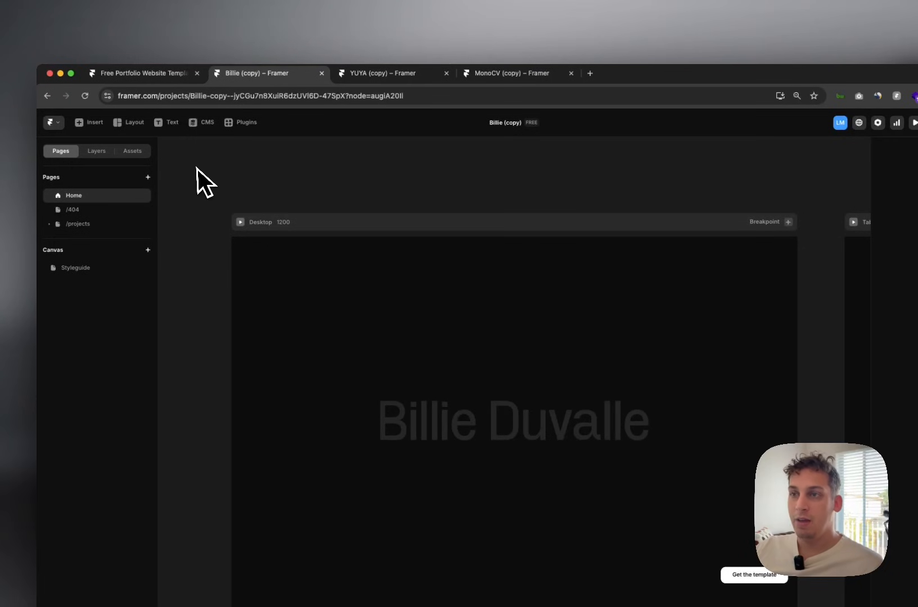
pyautogui.click(383, 73)
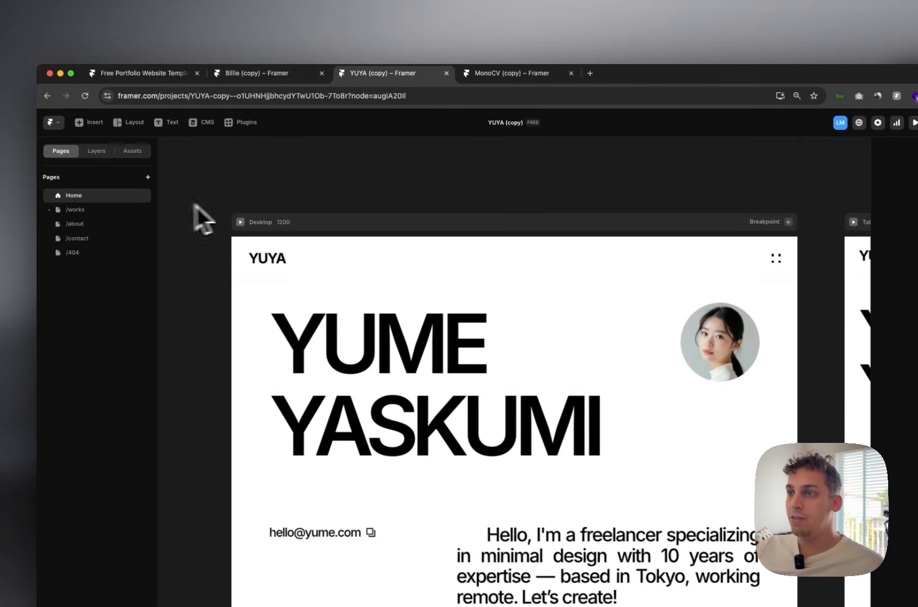
pyautogui.click(526, 74)
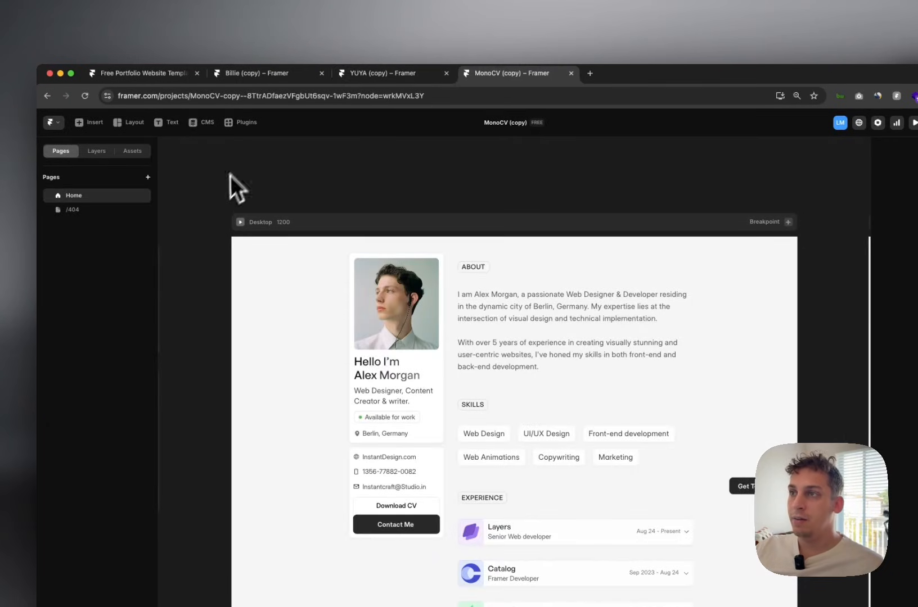
pyautogui.click(253, 74)
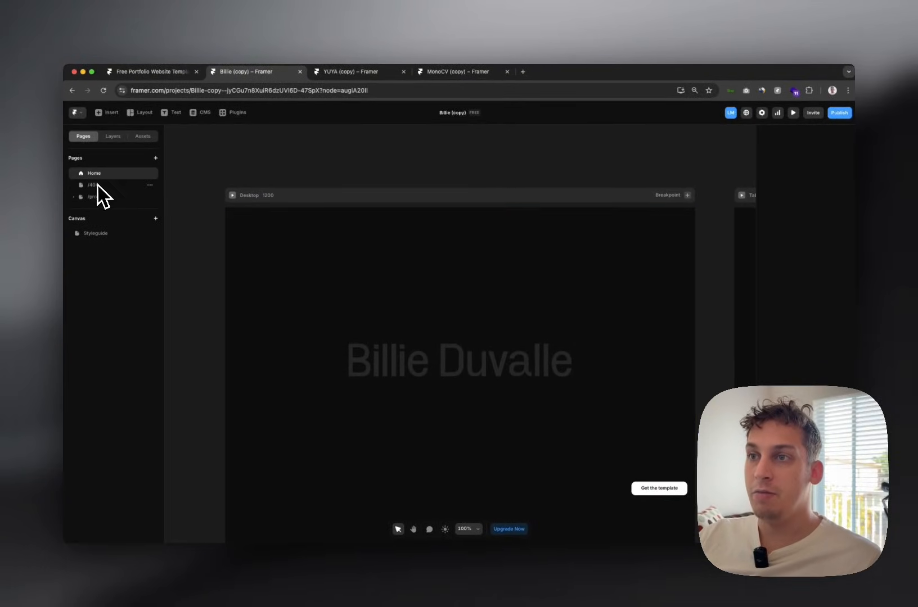
# Examine Billie's /projects page and its Projects detail page showing the Philly's Ice Cream case.
pyautogui.click(107, 196)
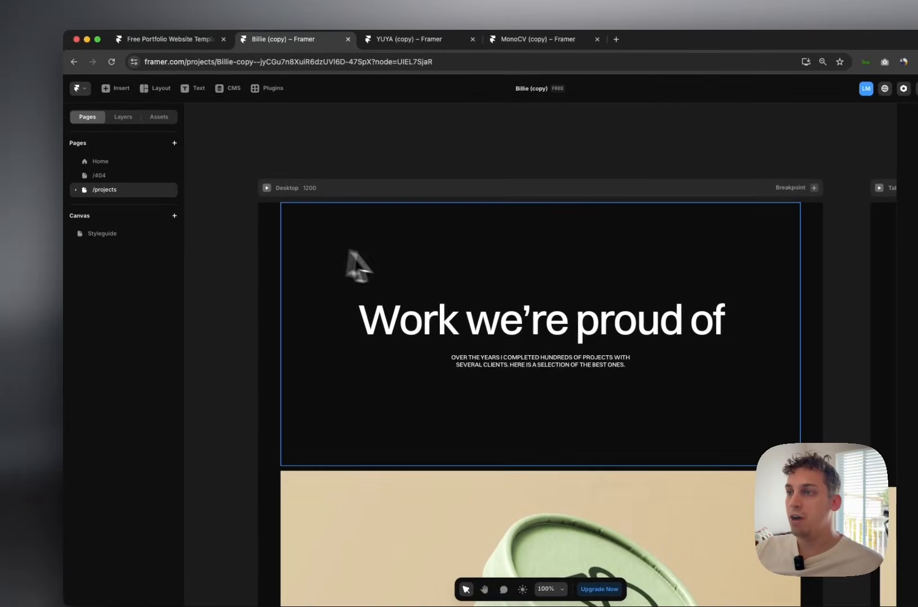
pyautogui.scroll(-3, 386, 255)
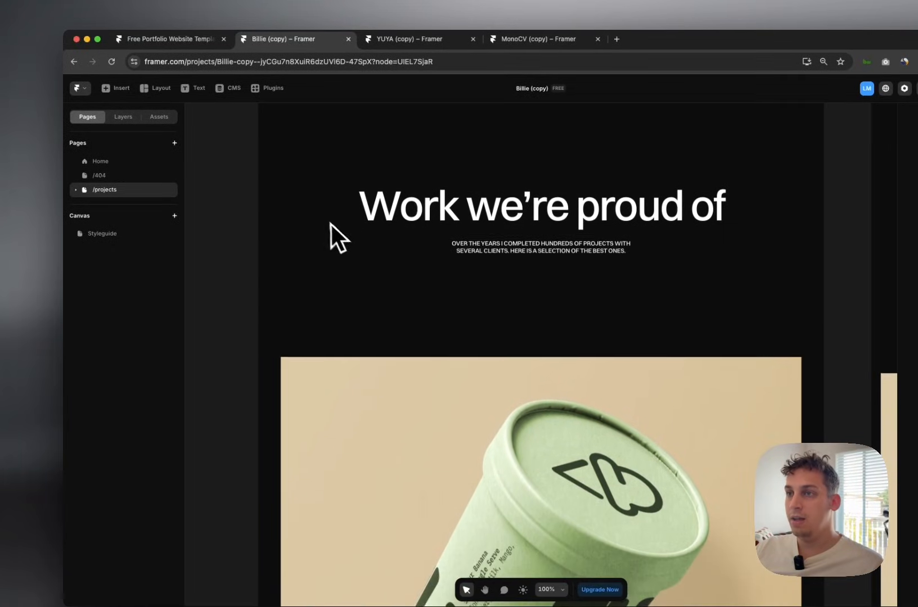
pyautogui.click(112, 205)
pyautogui.scroll(-15, 353, 247)
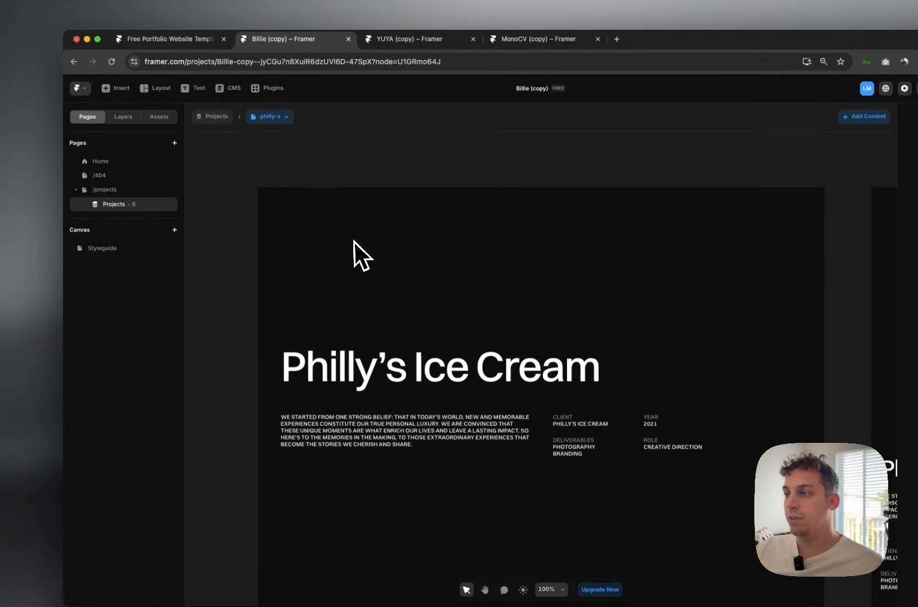
pyautogui.scroll(20, 352, 243)
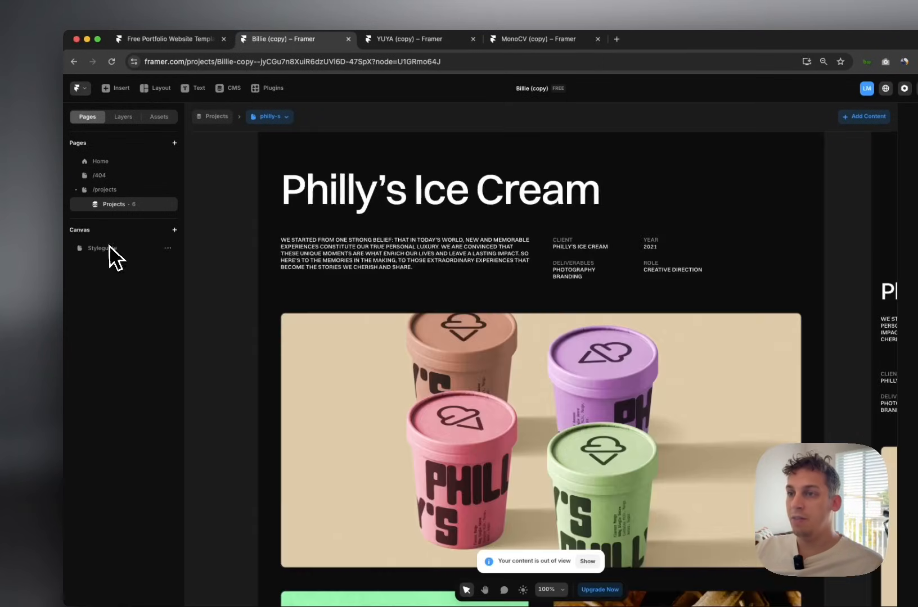
# Examine the Styleguide canvas from the headings to the body text, alongside the project's text styles.
pyautogui.click(119, 248)
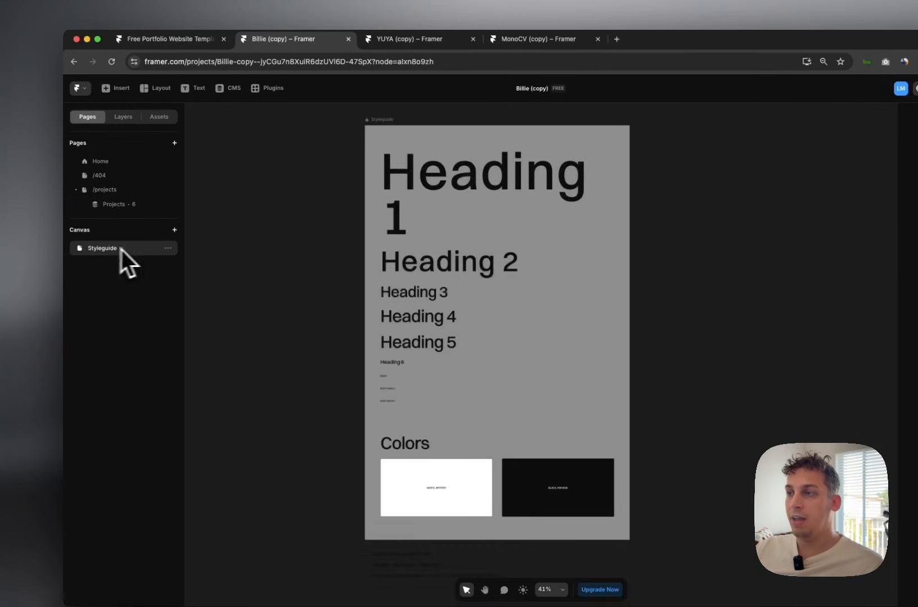
pyautogui.click(417, 192)
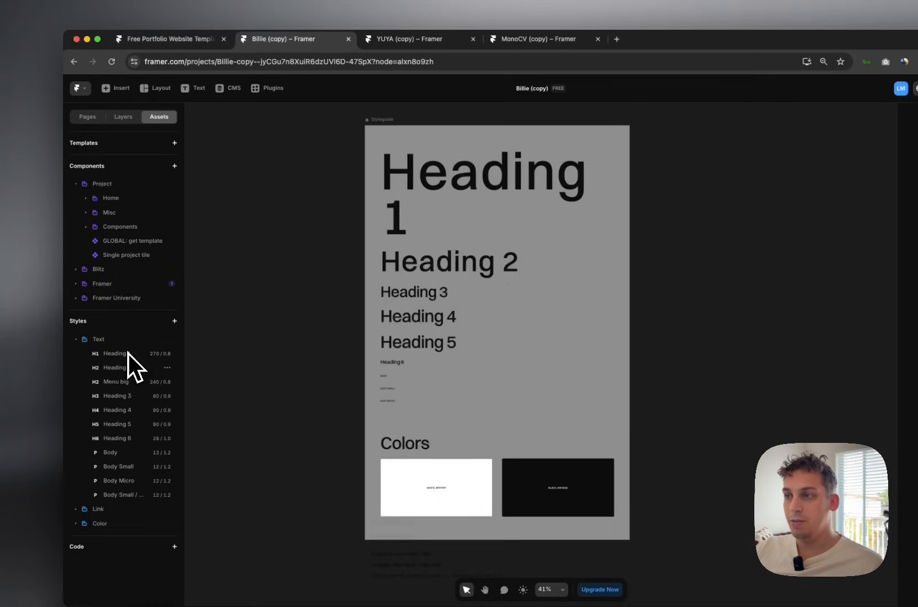
pyautogui.scroll(5, 383, 376)
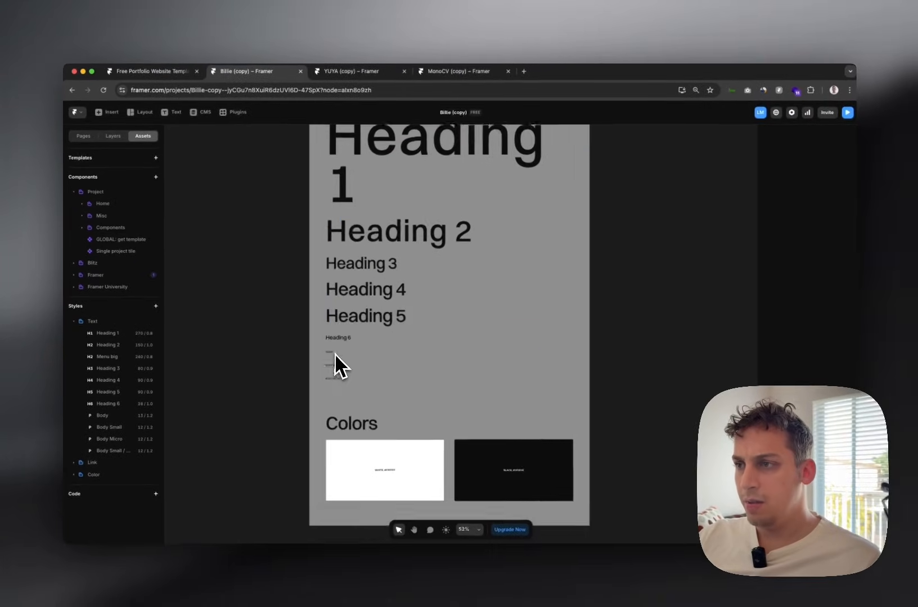
pyautogui.scroll(1, 333, 354)
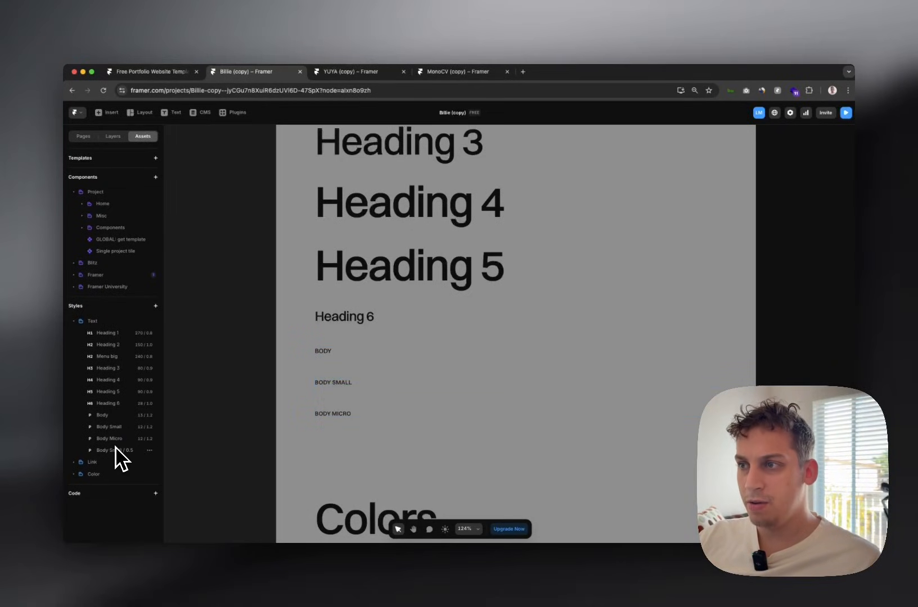
pyautogui.scroll(-1, 208, 400)
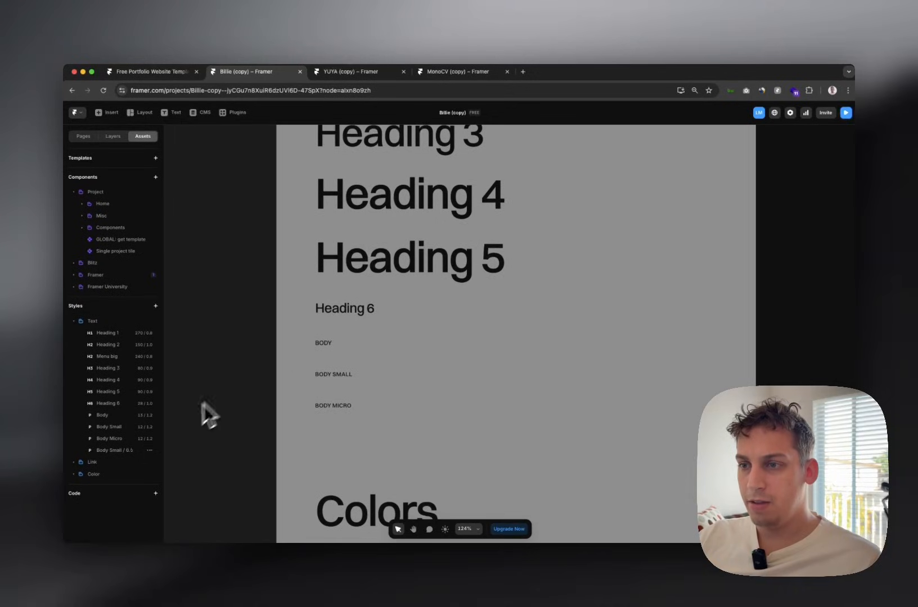
pyautogui.scroll(-5, 236, 401)
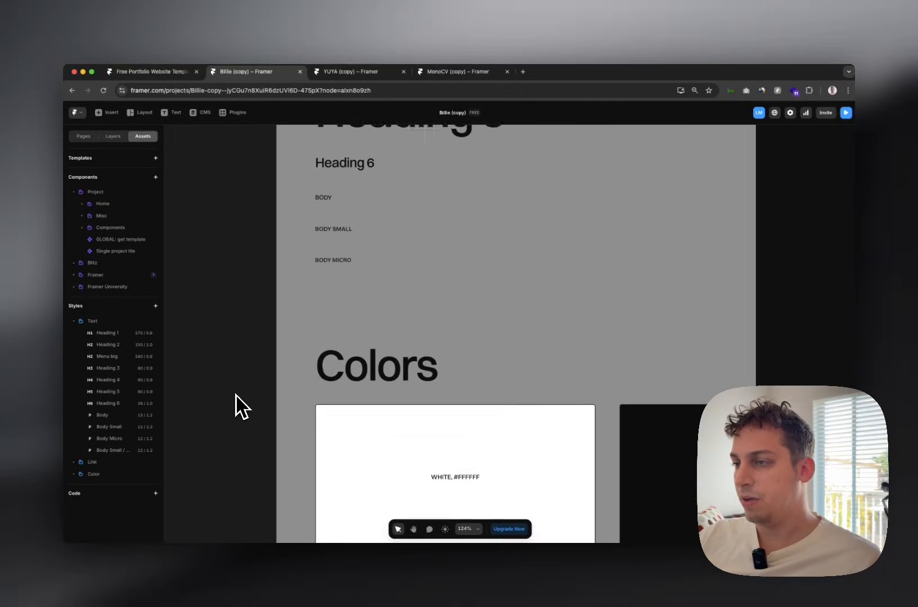
pyautogui.scroll(-5, 236, 400)
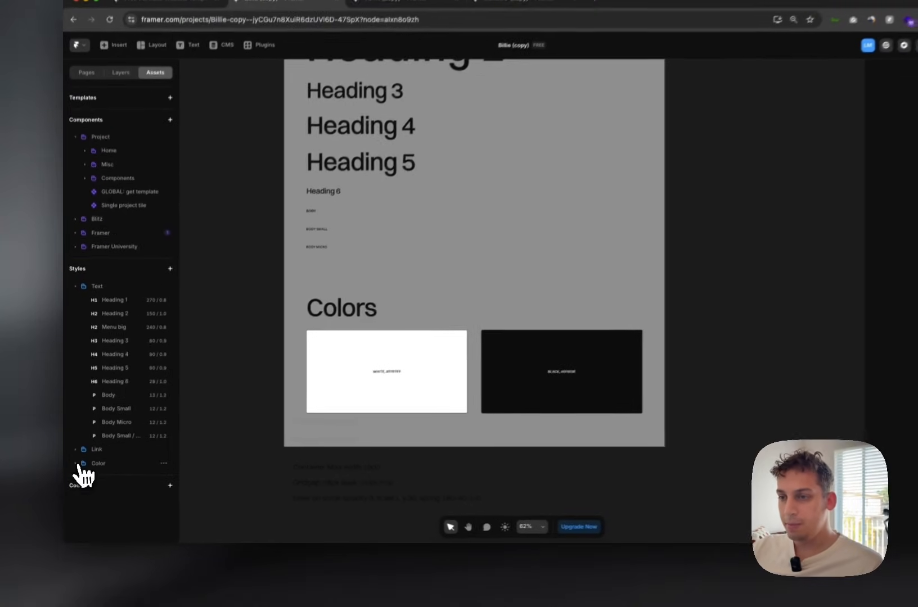
# Expand the project's color styles, compare them with the Styleguide's white and black swatches, and return to the page list.
pyautogui.click(90, 474)
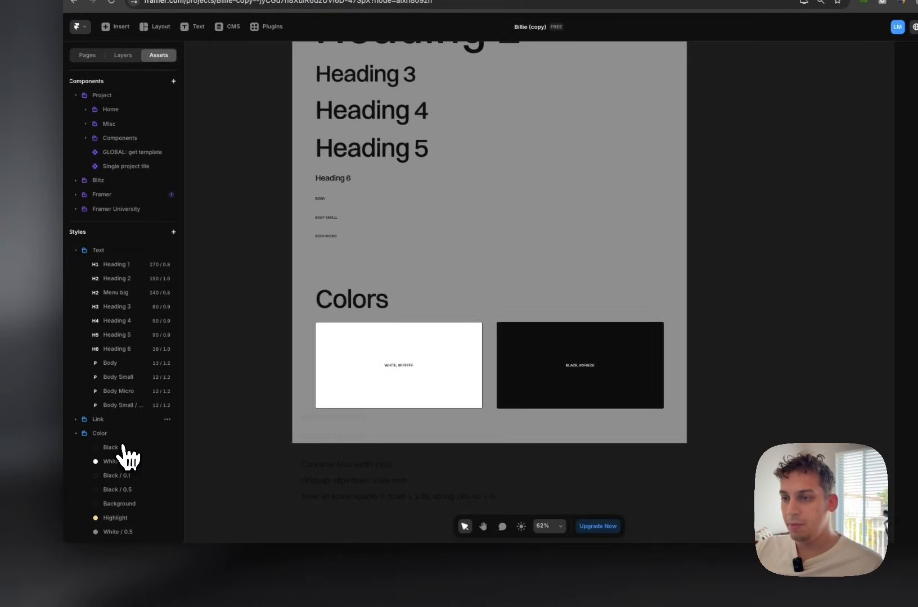
pyautogui.click(425, 394)
pyautogui.scroll(4, 405, 362)
pyautogui.click(593, 385)
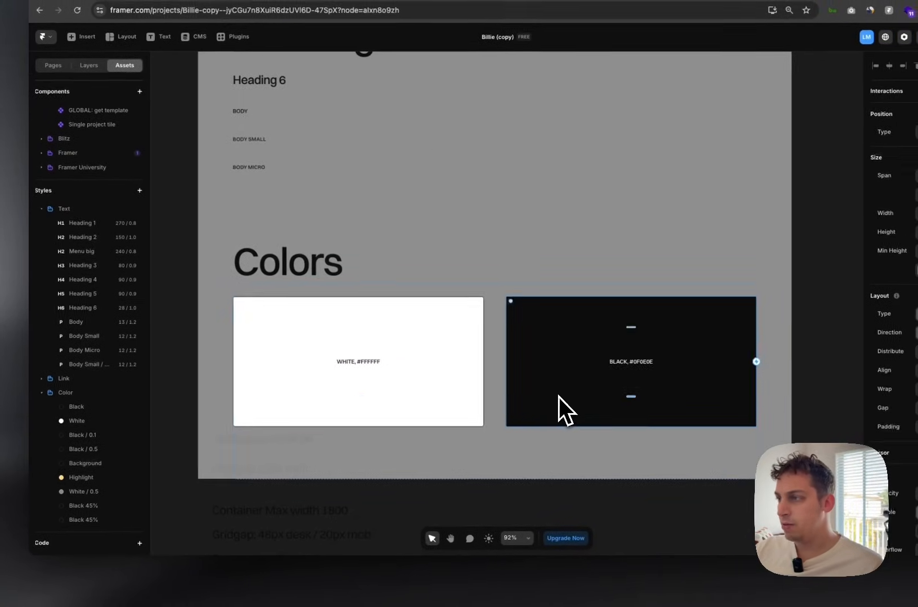
pyautogui.scroll(-3, 405, 408)
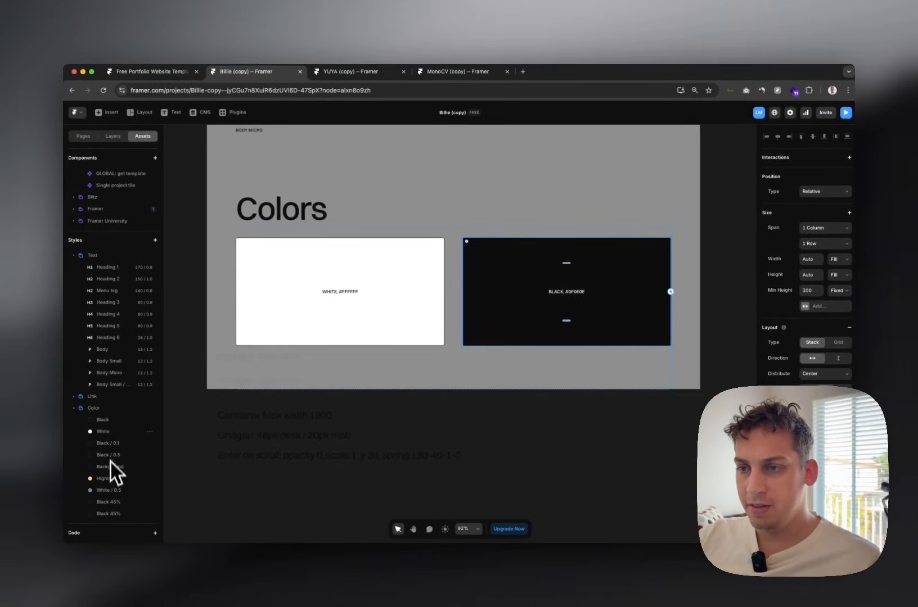
pyautogui.scroll(-10, 176, 432)
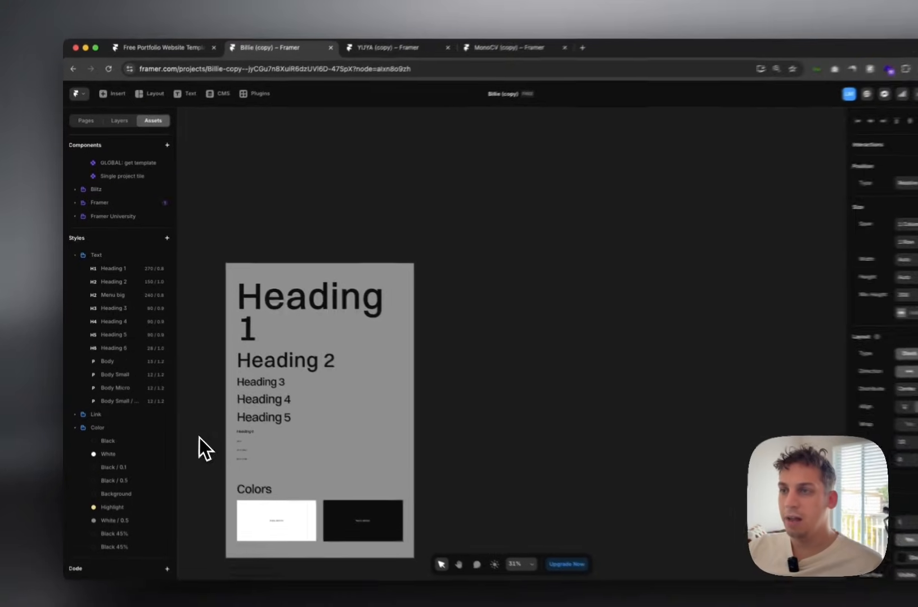
pyautogui.click(94, 127)
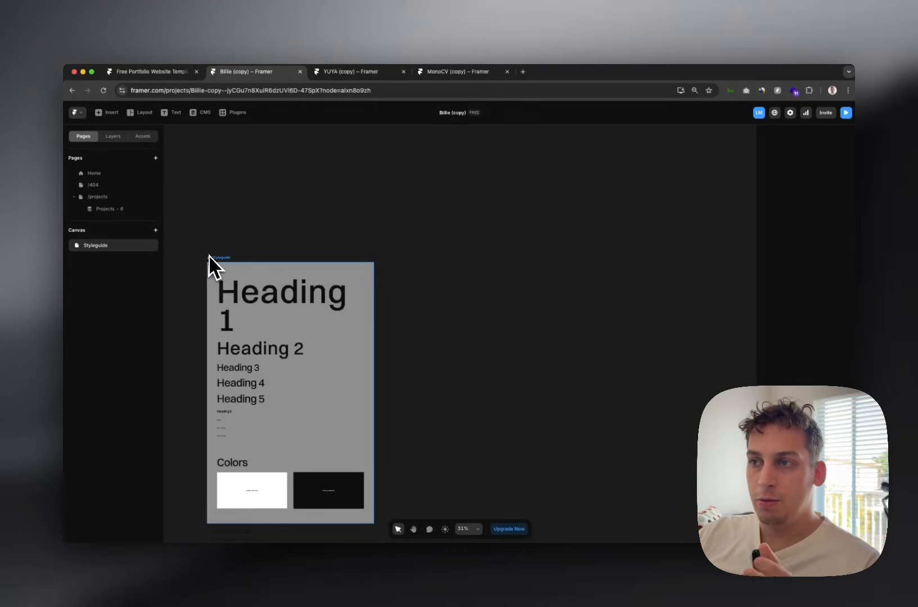
# Open Billie's Home page from the Styleguide canvas and view its Desktop, Tablet and Phone breakpoints together.
pyautogui.scroll(-3, 209, 256)
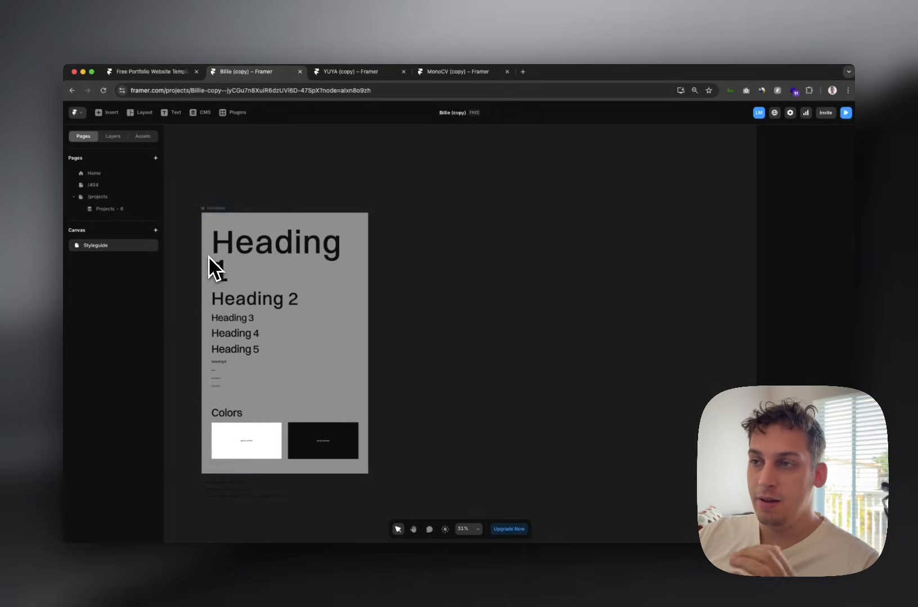
pyautogui.scroll(-1, 208, 256)
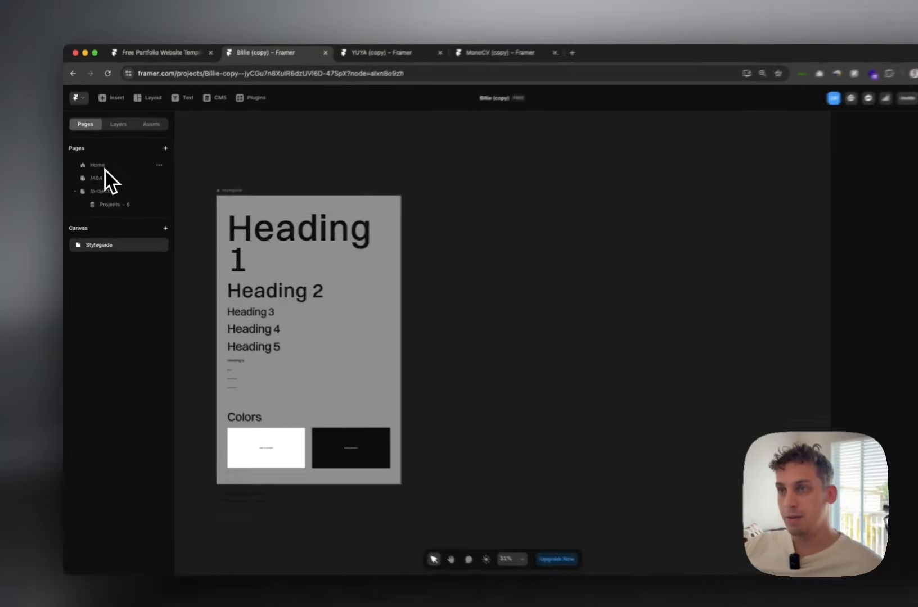
pyautogui.click(97, 173)
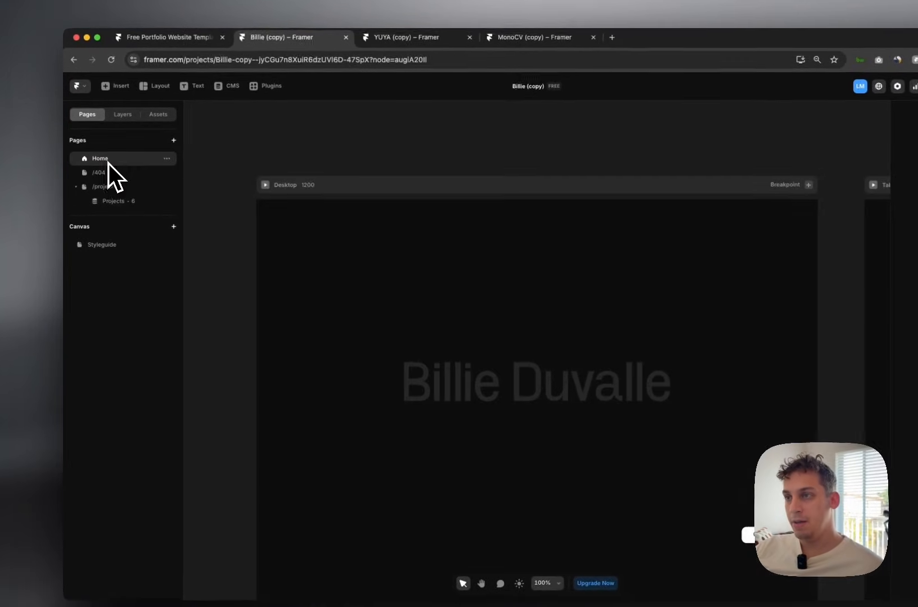
pyautogui.scroll(-1, 263, 248)
pyautogui.scroll(2, 263, 247)
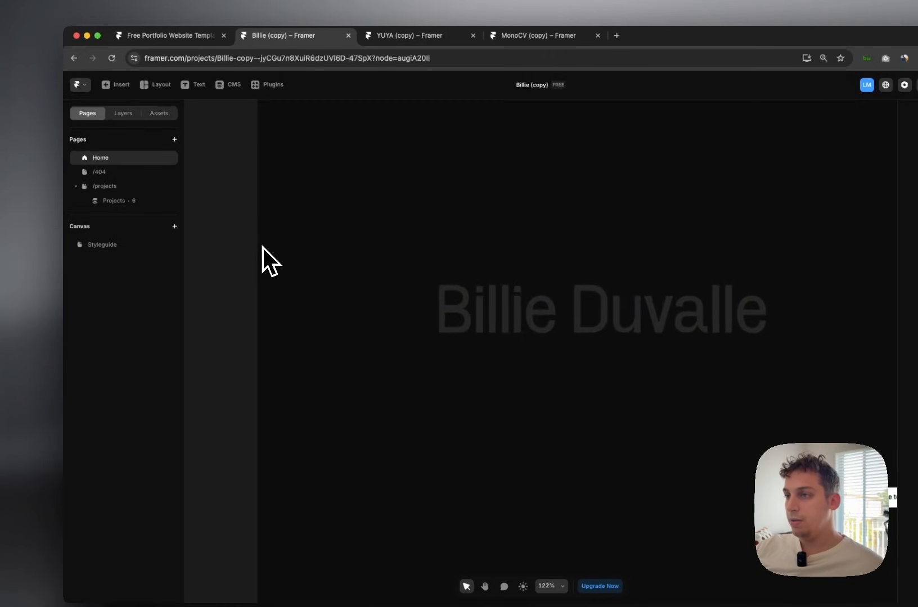
pyautogui.scroll(-10, 262, 247)
pyautogui.scroll(2, 261, 246)
# Inspect the Home page's hero and Selected work sections, and the Desktop breakpoint's fill with the available color styles.
pyautogui.click(282, 295)
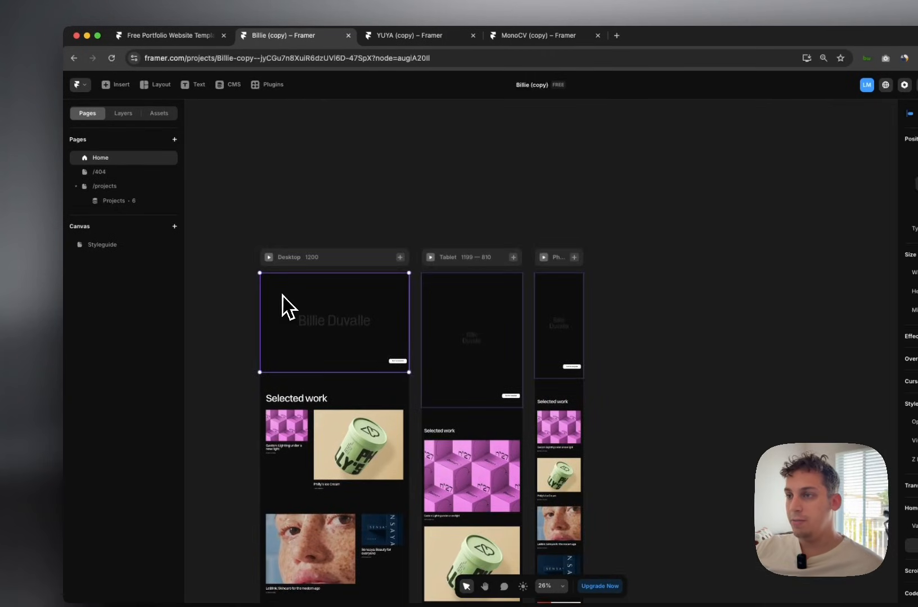
pyautogui.click(272, 388)
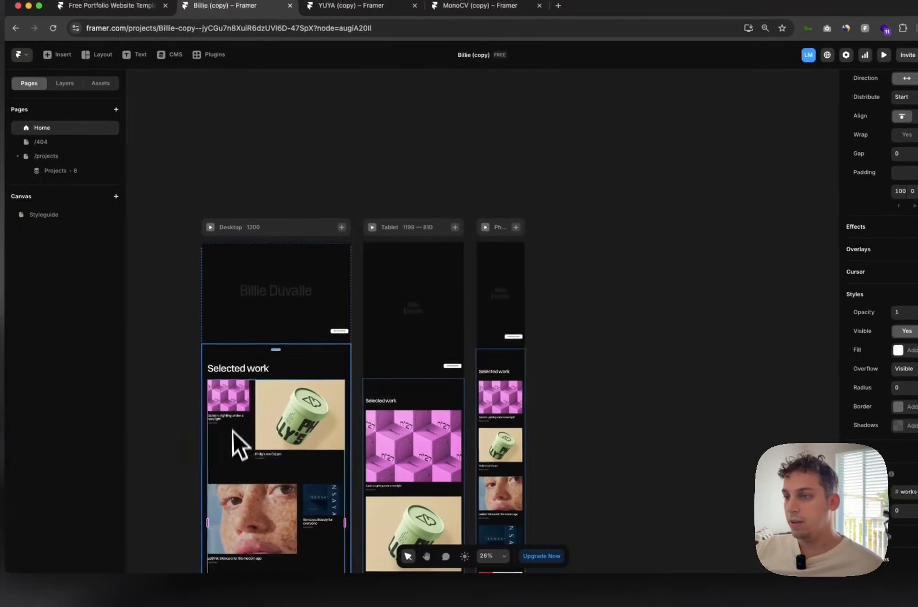
pyautogui.click(208, 446)
pyautogui.click(236, 225)
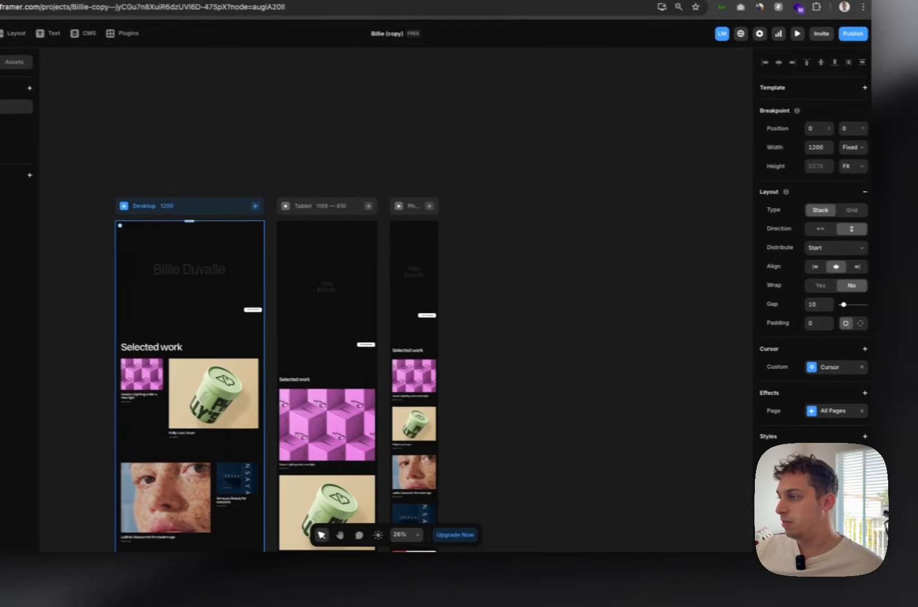
pyautogui.click(902, 476)
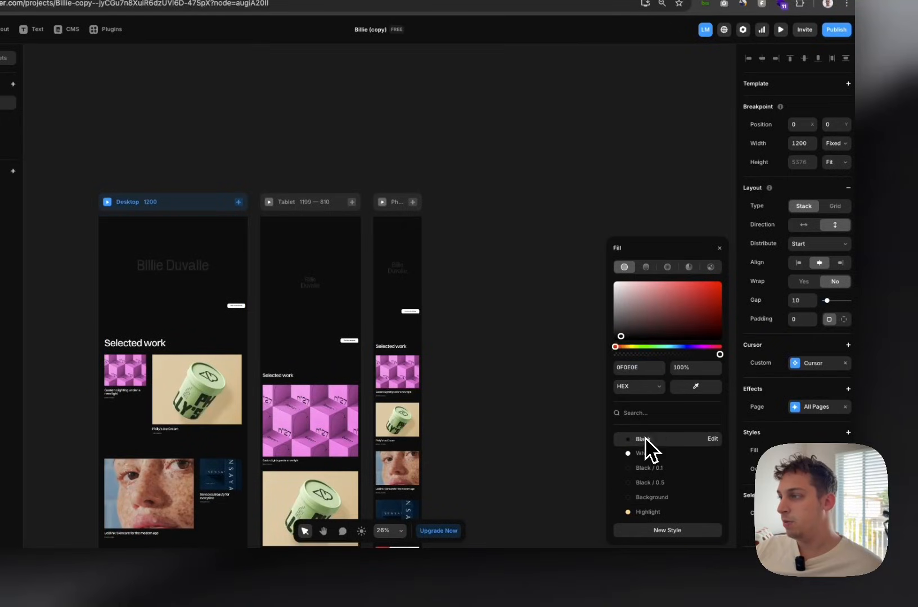
pyautogui.click(544, 403)
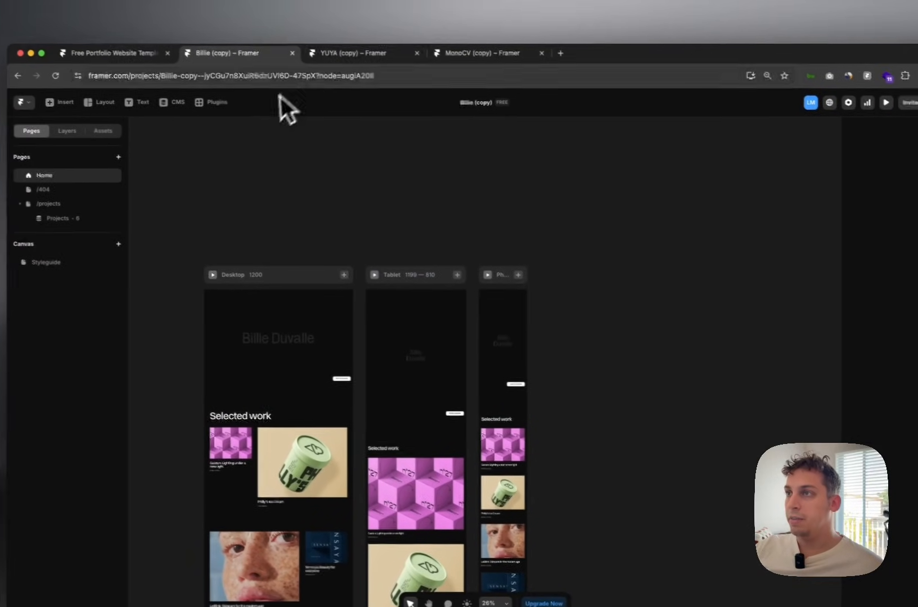
# Switch to the YUYA copy, expand its text styles, and inspect the Heading 1 settings against the large name heading.
pyautogui.click(368, 65)
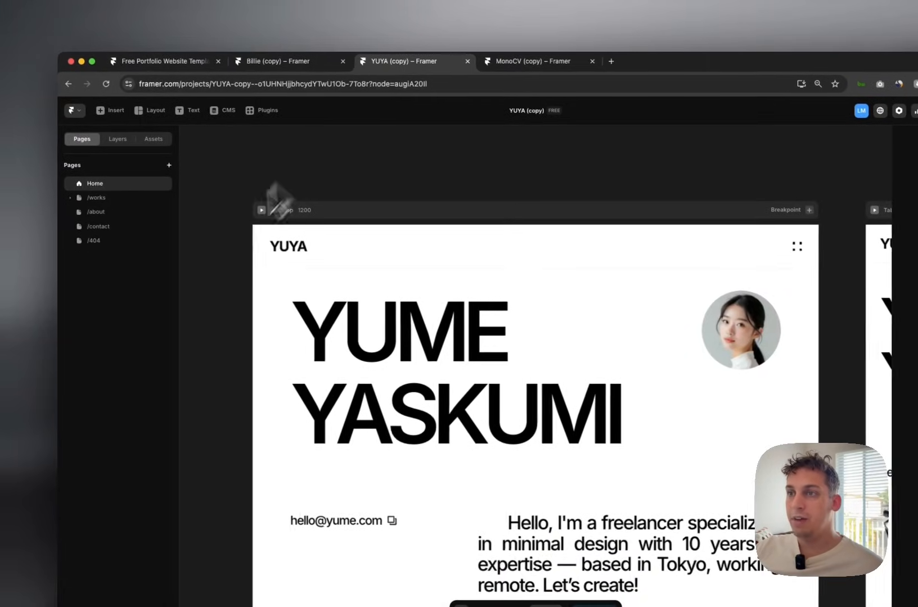
pyautogui.click(495, 62)
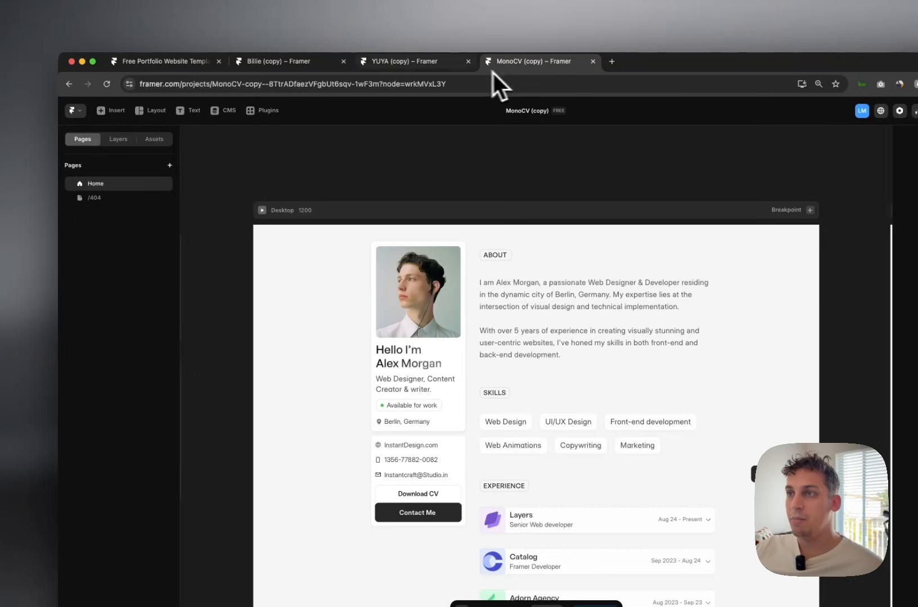
pyautogui.click(393, 61)
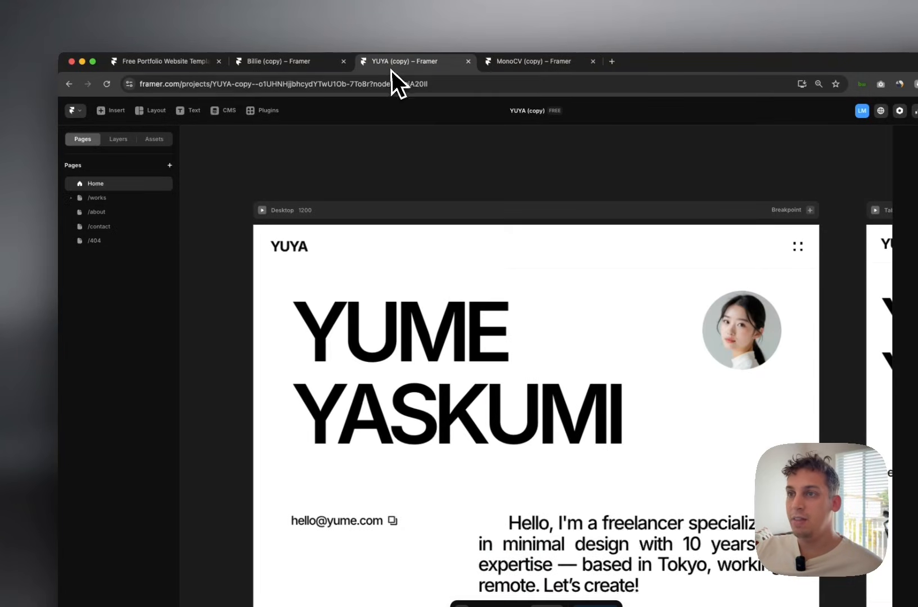
pyautogui.click(155, 140)
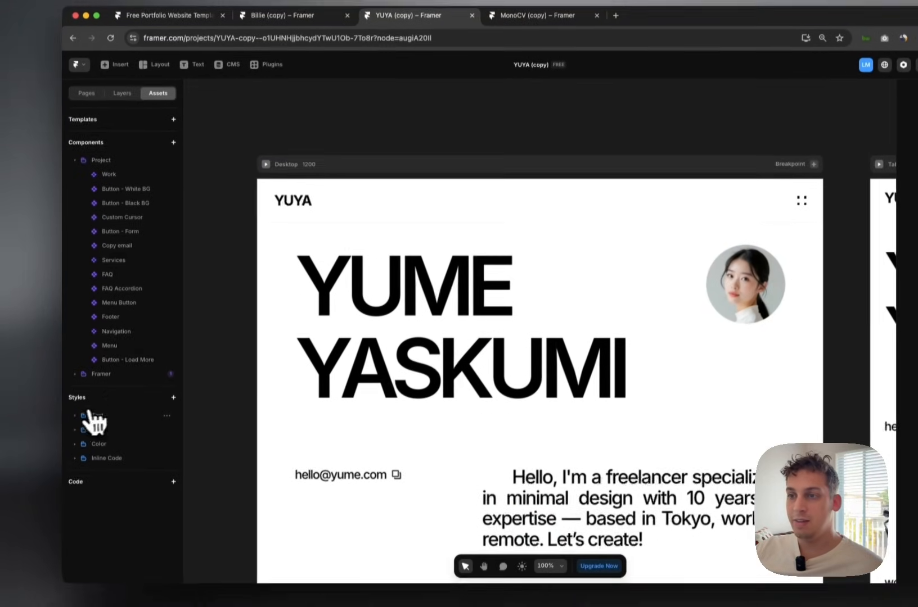
pyautogui.click(73, 462)
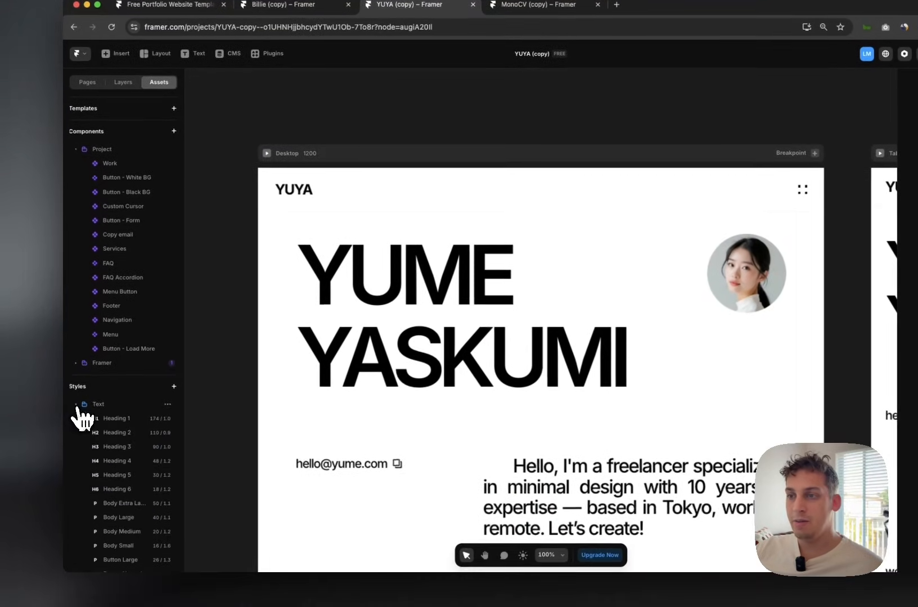
pyautogui.scroll(-3, 232, 401)
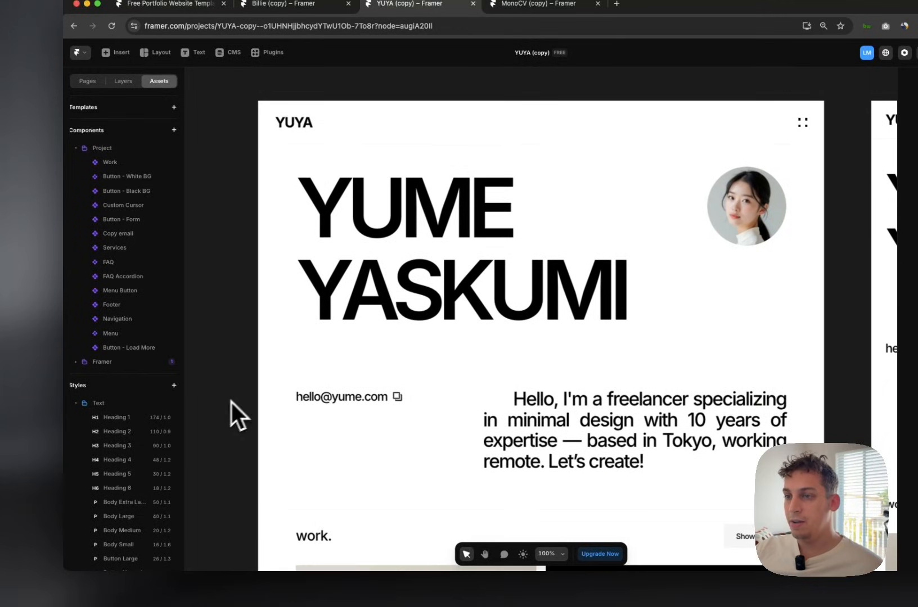
pyautogui.click(135, 419)
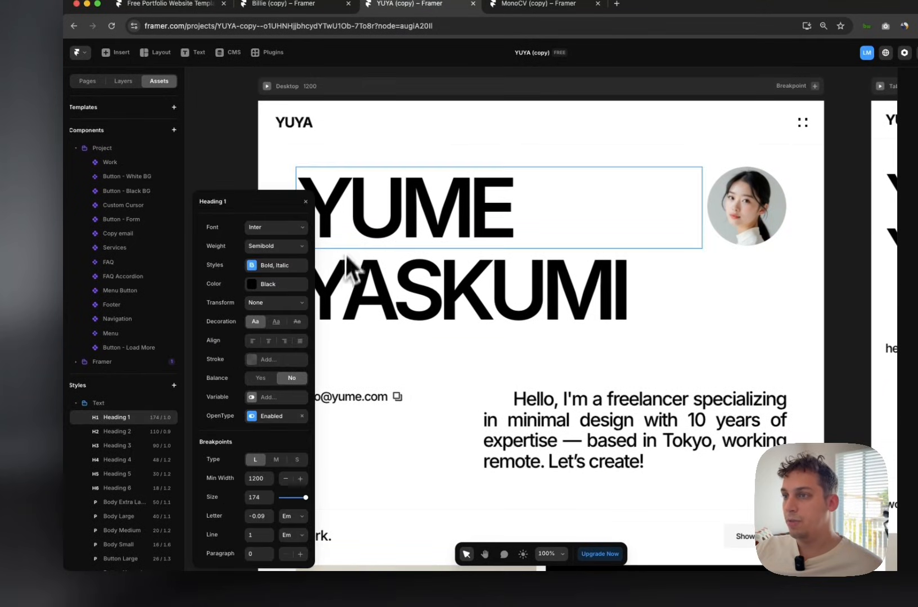
pyautogui.click(347, 228)
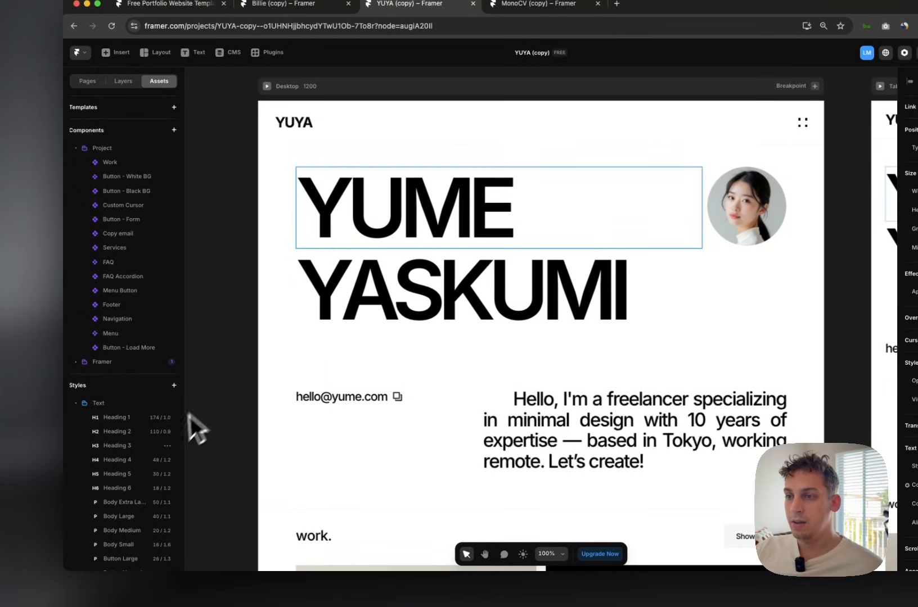
# Select YUYA's intro paragraph and inspect the settings of the Body Large text style.
pyautogui.click(540, 423)
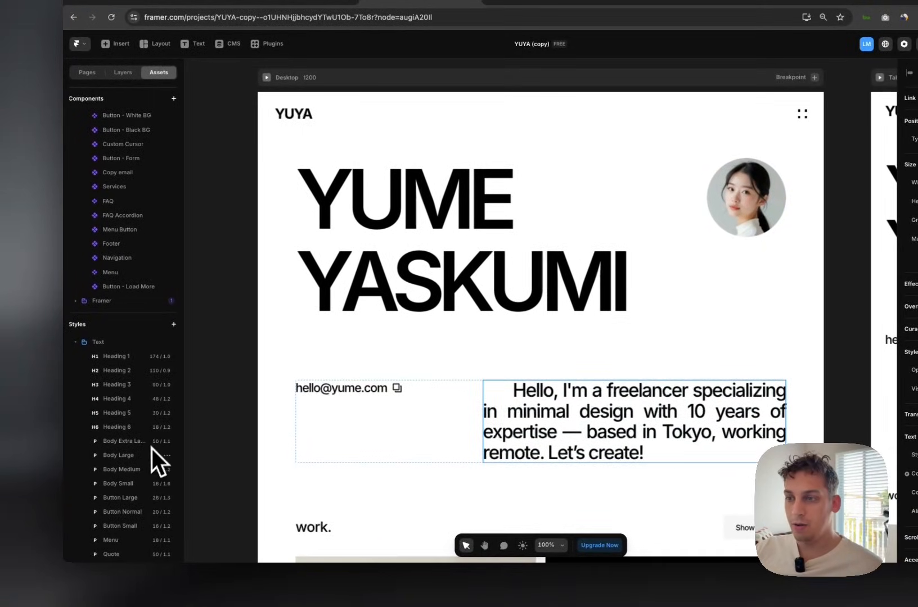
pyautogui.click(167, 456)
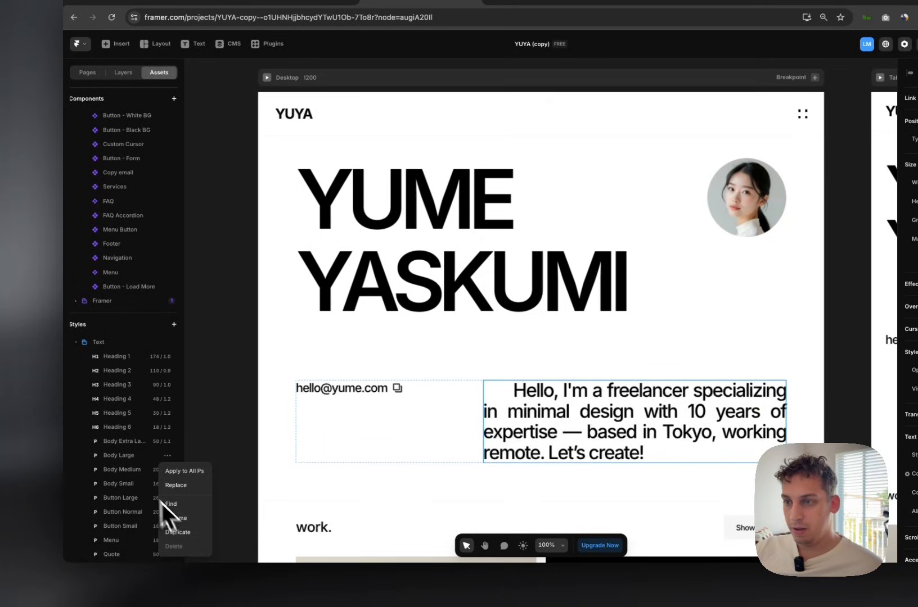
pyautogui.click(121, 456)
pyautogui.doubleClick(119, 459)
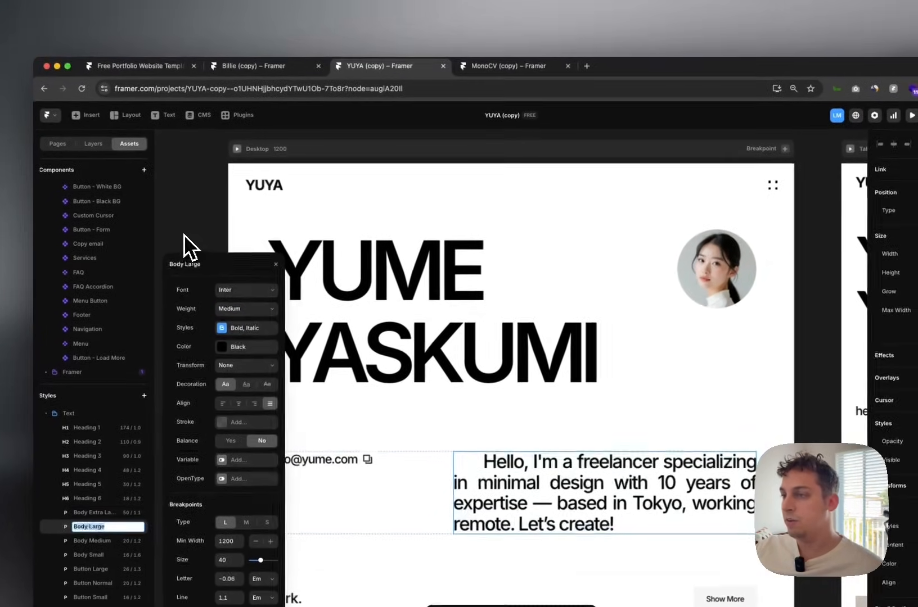
pyautogui.click(214, 162)
# Examine YUYA's work and about sections on the Home page and select the about statement text.
pyautogui.scroll(-4, 267, 207)
pyautogui.scroll(-3, 239, 286)
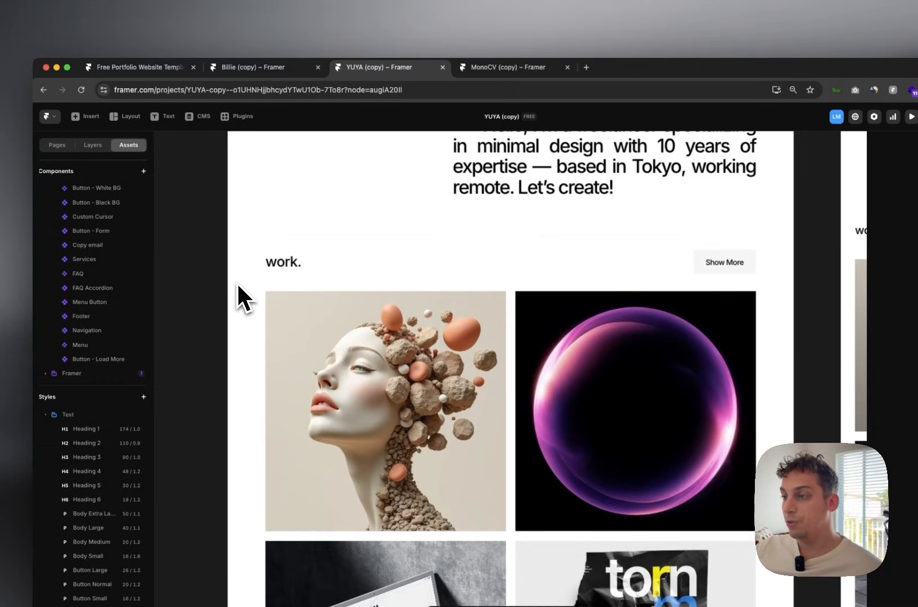
pyautogui.scroll(-7, 232, 300)
pyautogui.scroll(-3, 219, 305)
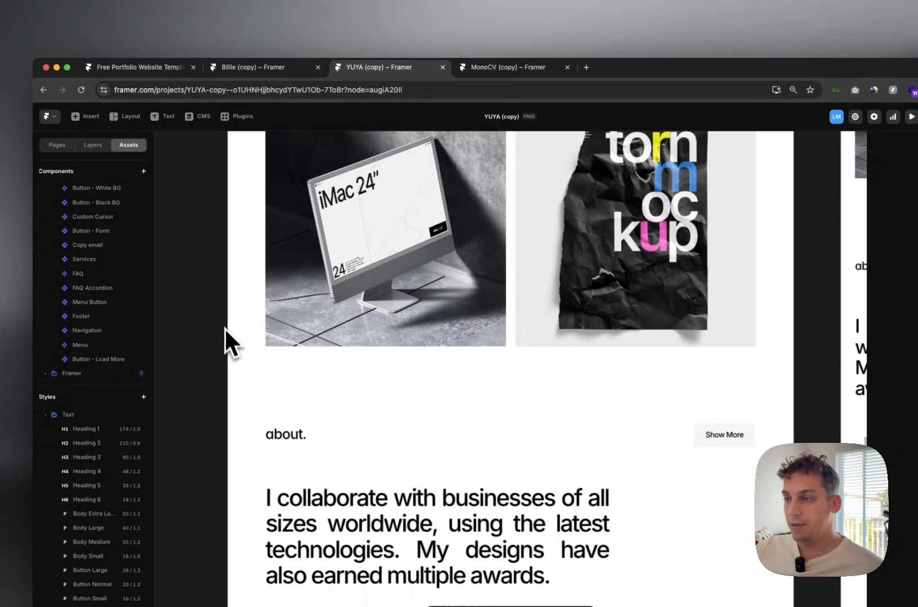
pyautogui.click(316, 382)
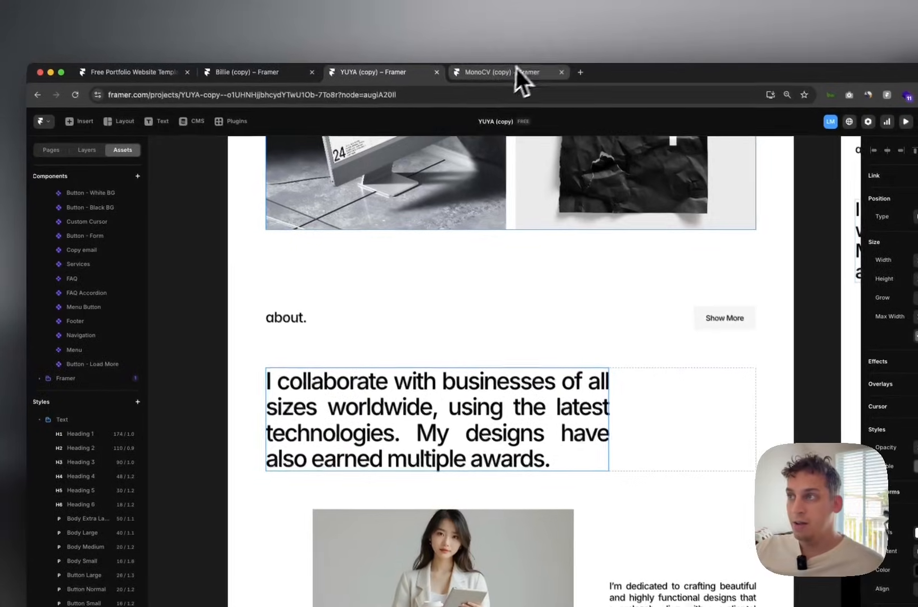
# Switch to the MonoCV copy, select the About paragraph, and inspect the Body text style's settings in its assets.
pyautogui.click(511, 67)
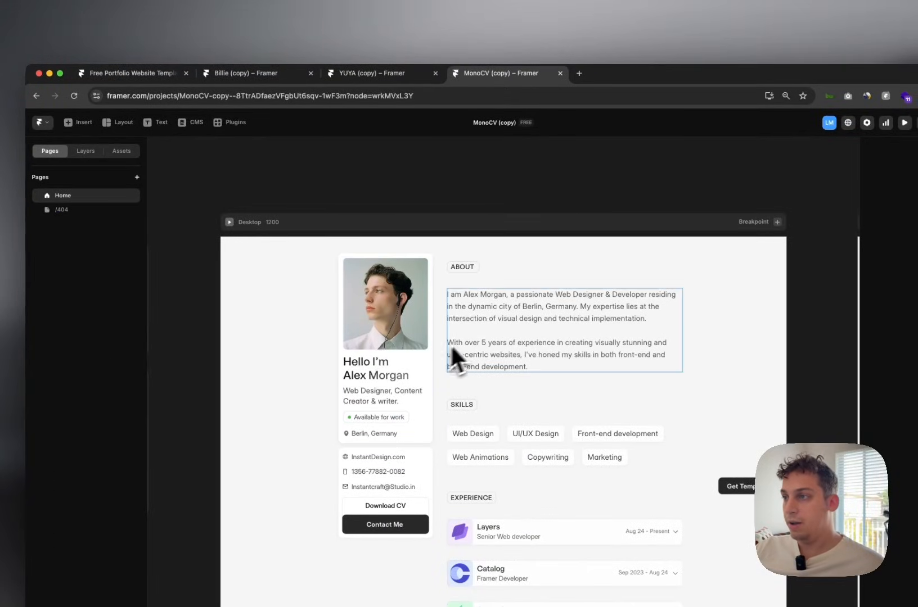
pyautogui.click(464, 318)
pyautogui.click(121, 151)
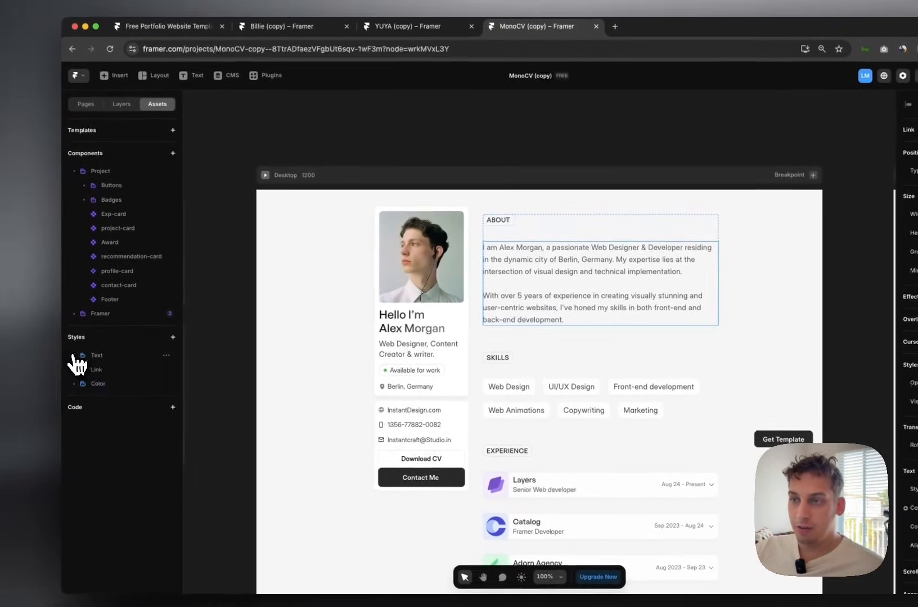
pyautogui.click(74, 356)
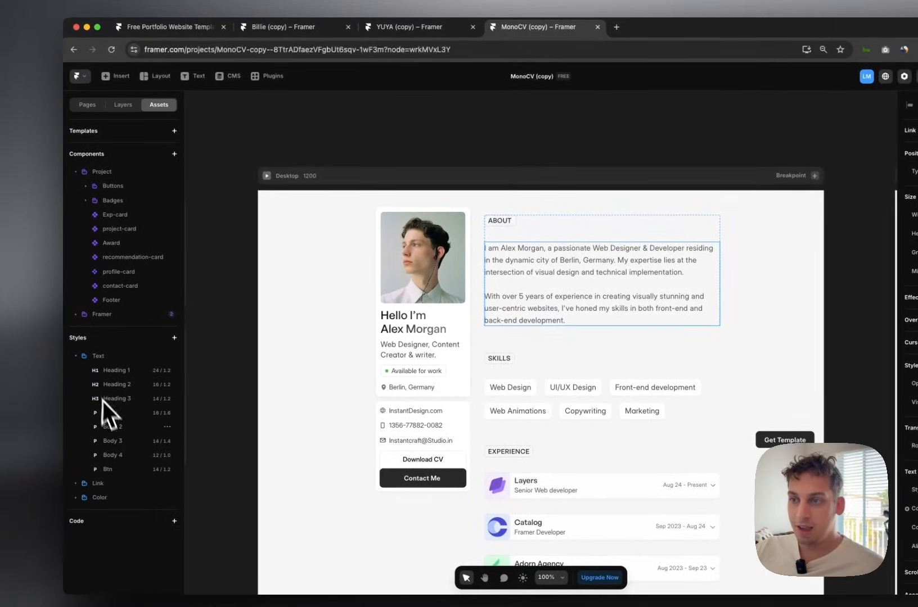
pyautogui.click(115, 414)
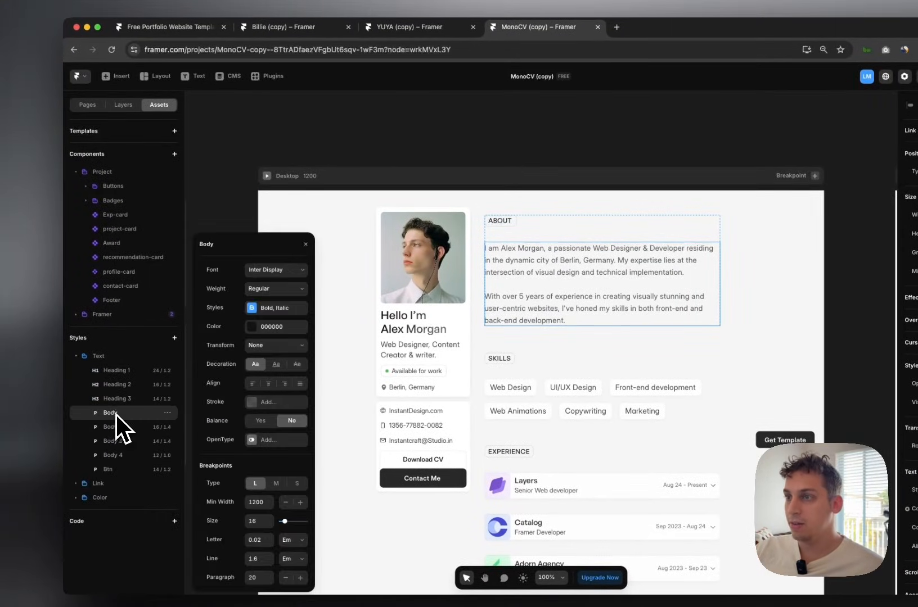
pyautogui.click(225, 209)
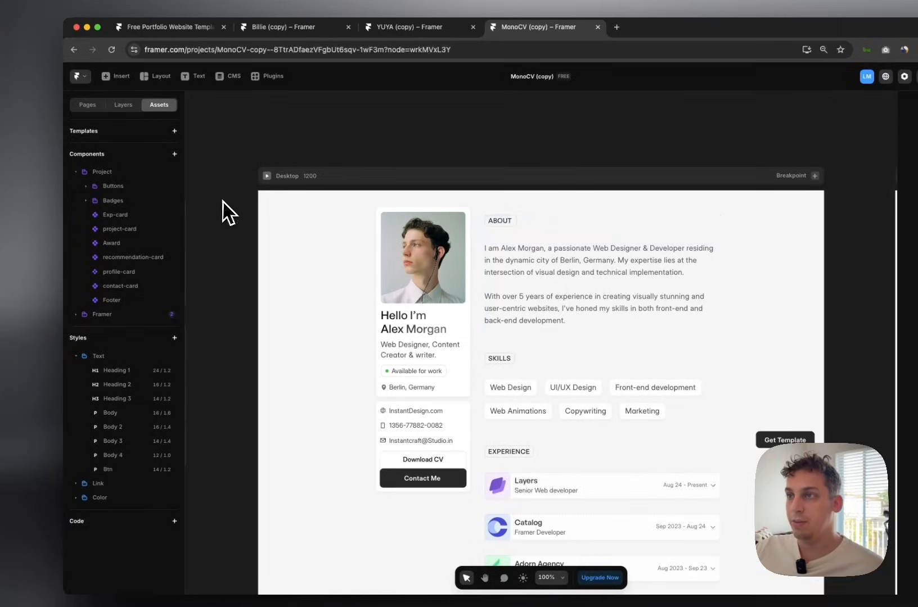
# Return to the Billie copy and inspect the Heading 1 text style's settings in its assets.
pyautogui.click(277, 26)
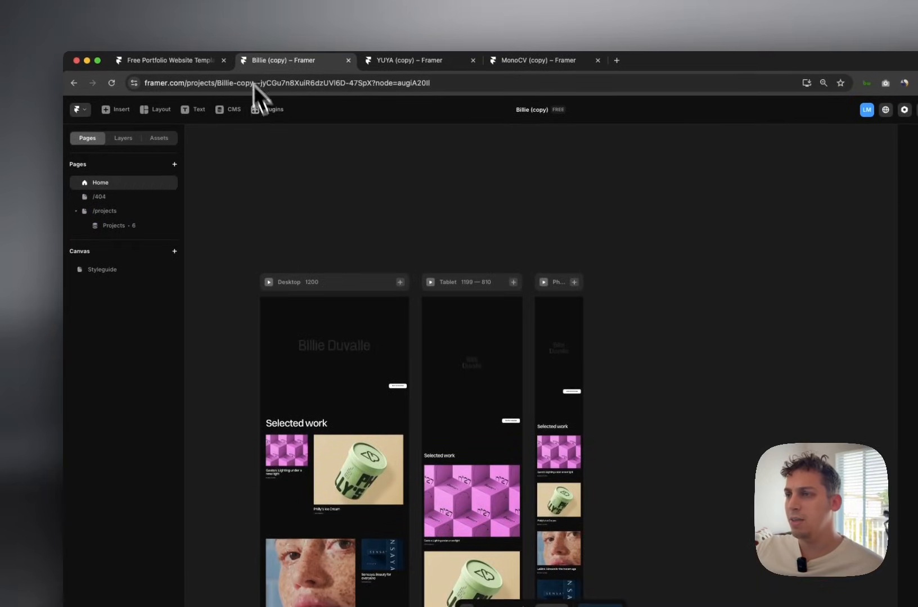
pyautogui.click(176, 144)
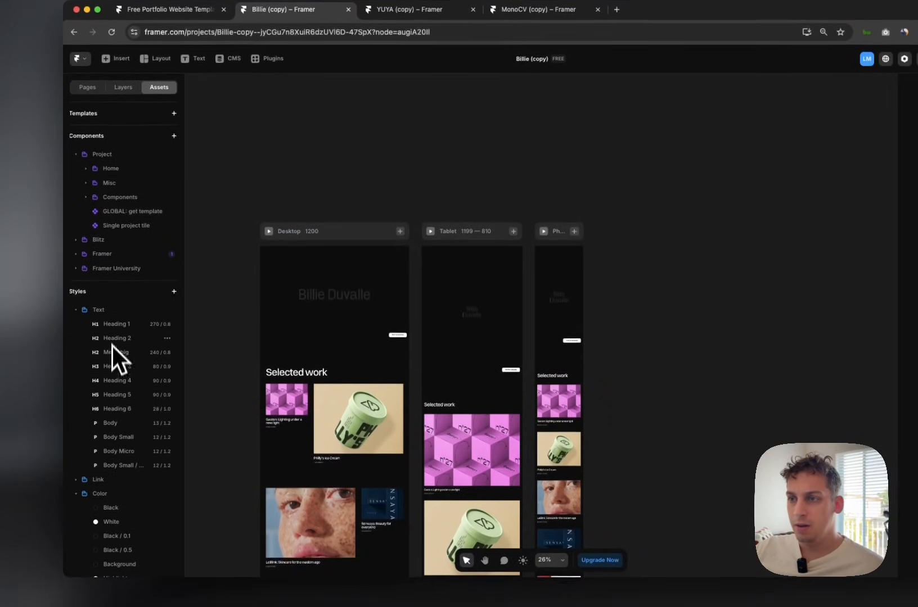
pyautogui.click(122, 329)
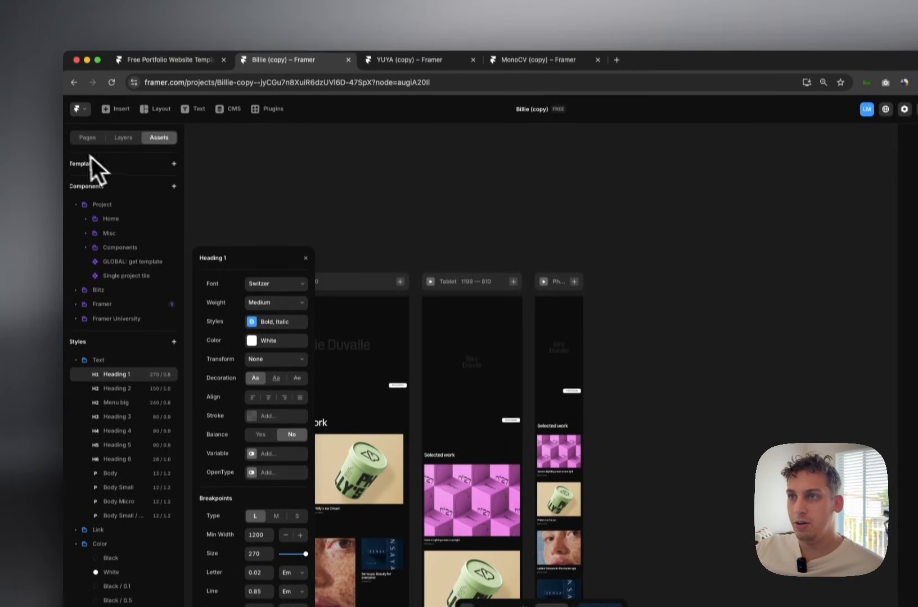
pyautogui.click(87, 87)
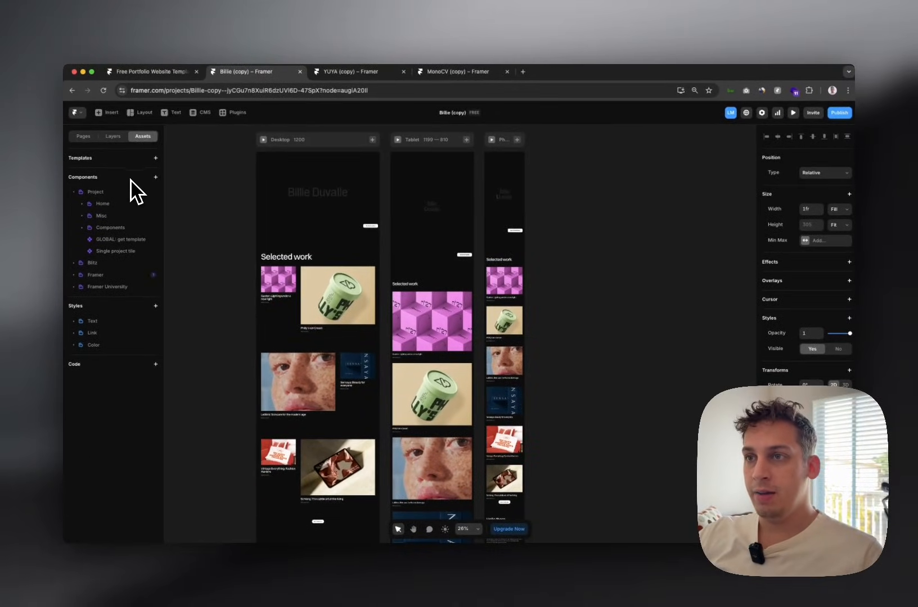
# Expand Billie's Home component folder and open the Project and Hero image components for viewing.
pyautogui.click(97, 204)
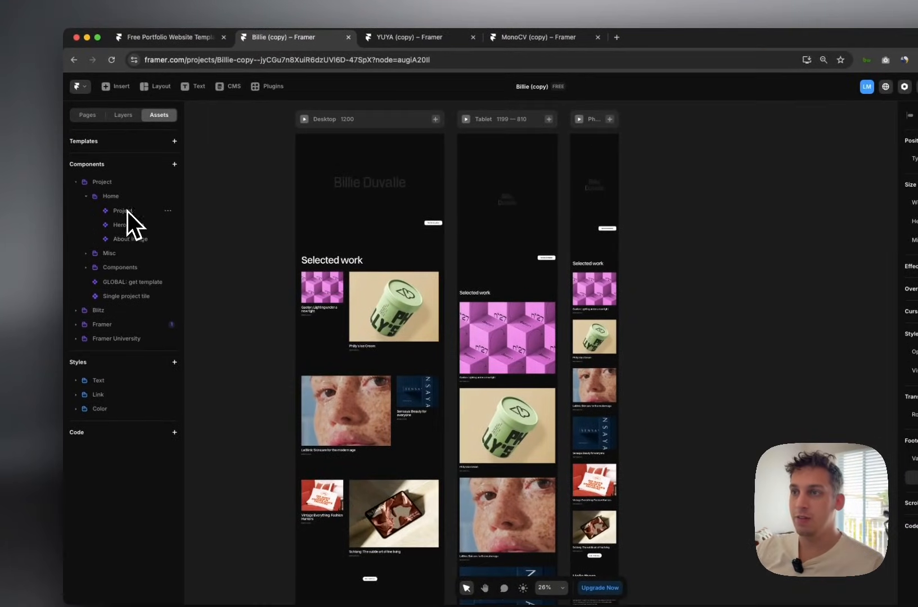
pyautogui.doubleClick(133, 212)
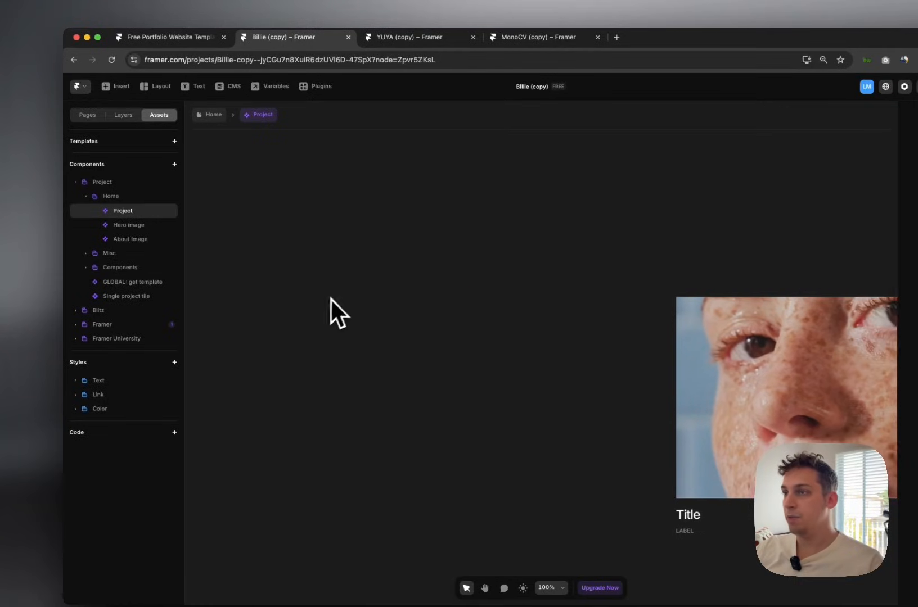
pyautogui.click(144, 228)
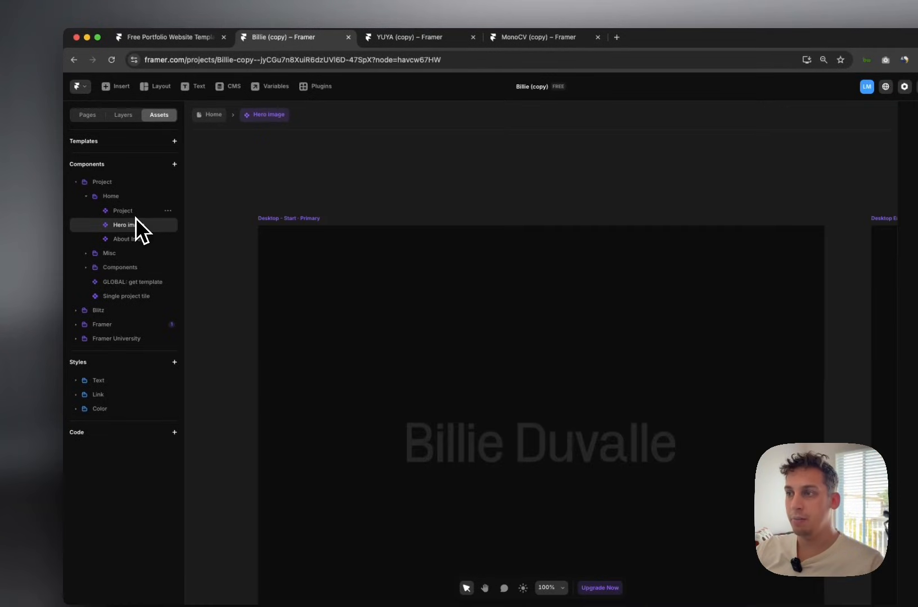
# Open the Project component, select its Invisible helper variant in the layers, and preview it briefly.
pyautogui.click(133, 212)
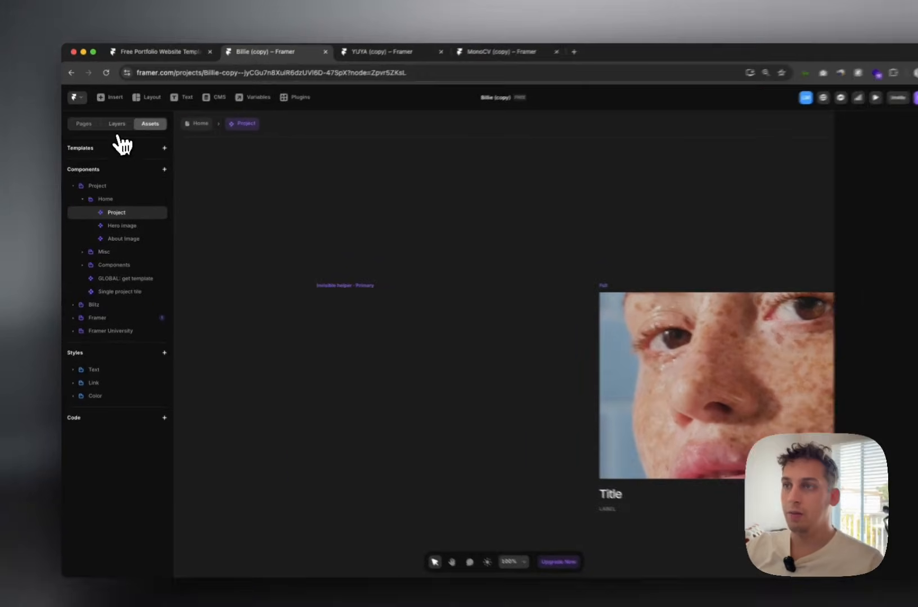
pyautogui.click(117, 125)
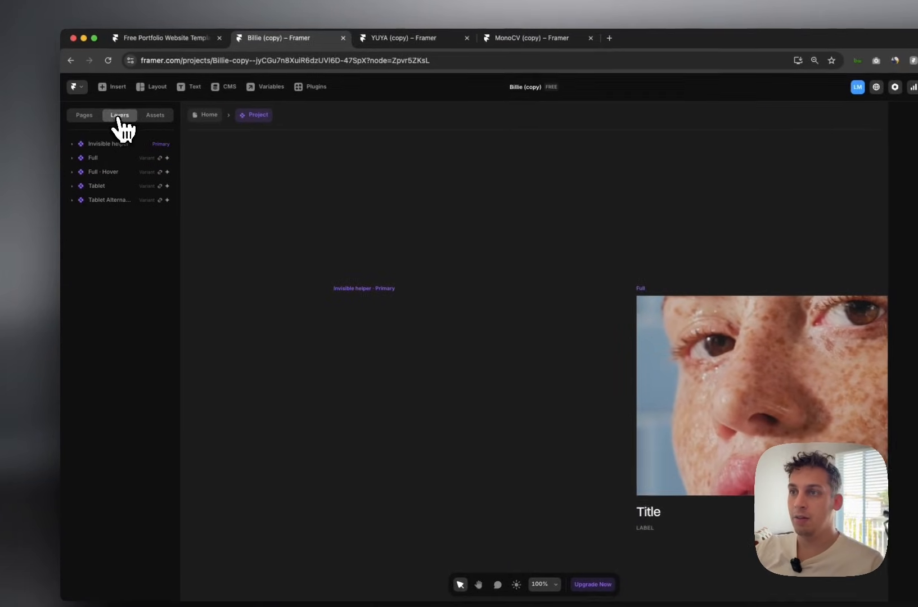
pyautogui.click(116, 151)
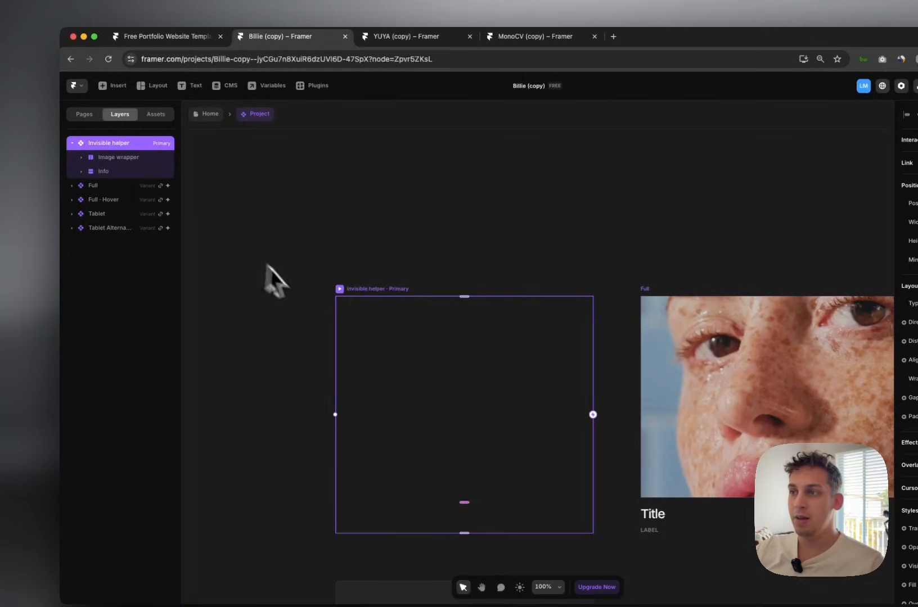
pyautogui.click(340, 289)
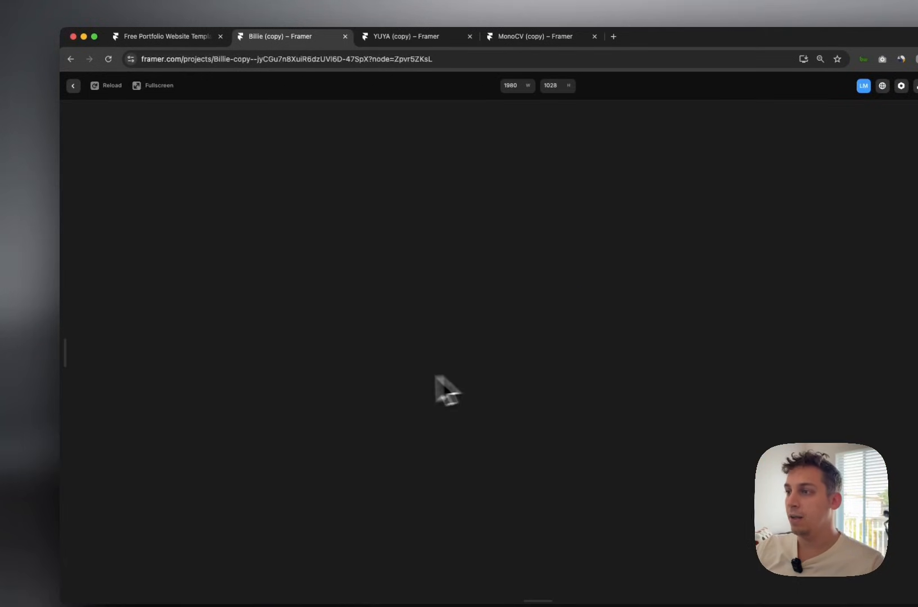
pyautogui.click(73, 85)
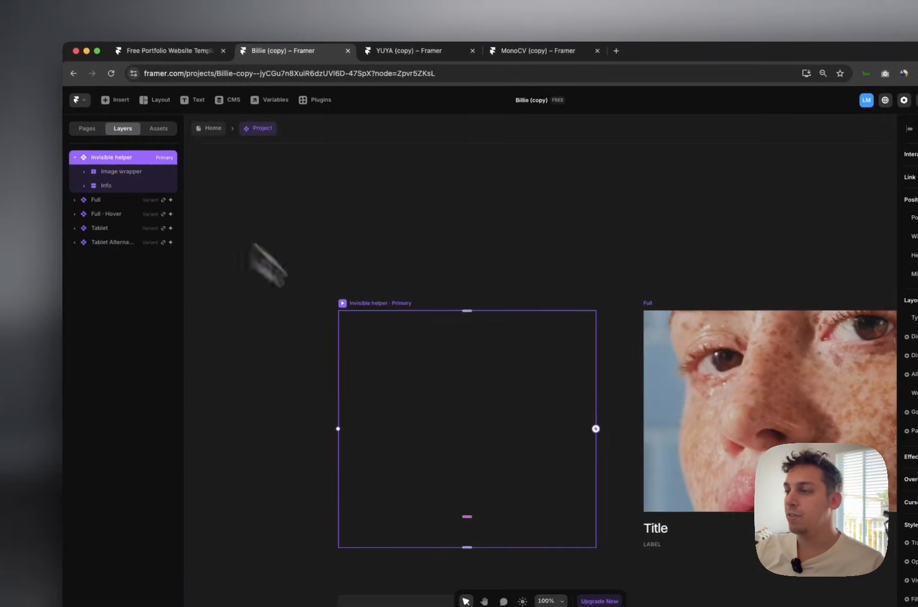
pyautogui.hscroll(10, 511, 400)
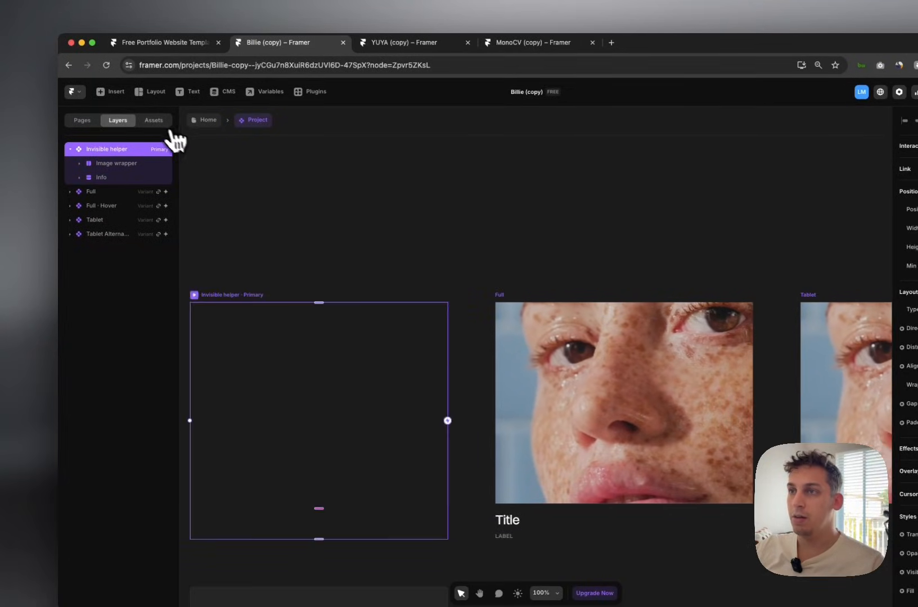
# Reopen the Hero image component and preview its Desktop - Start variant's animation.
pyautogui.click(153, 119)
pyautogui.click(118, 229)
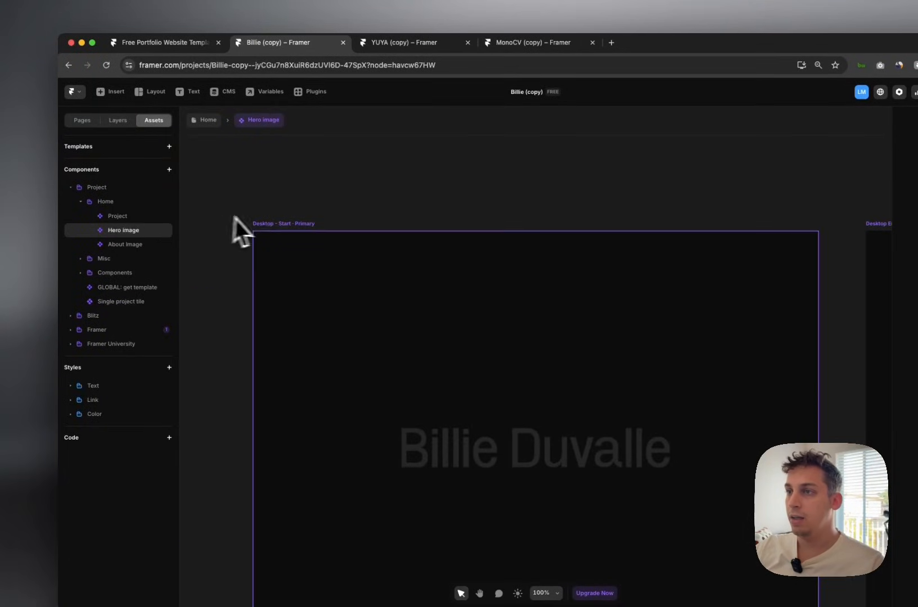
pyautogui.click(257, 225)
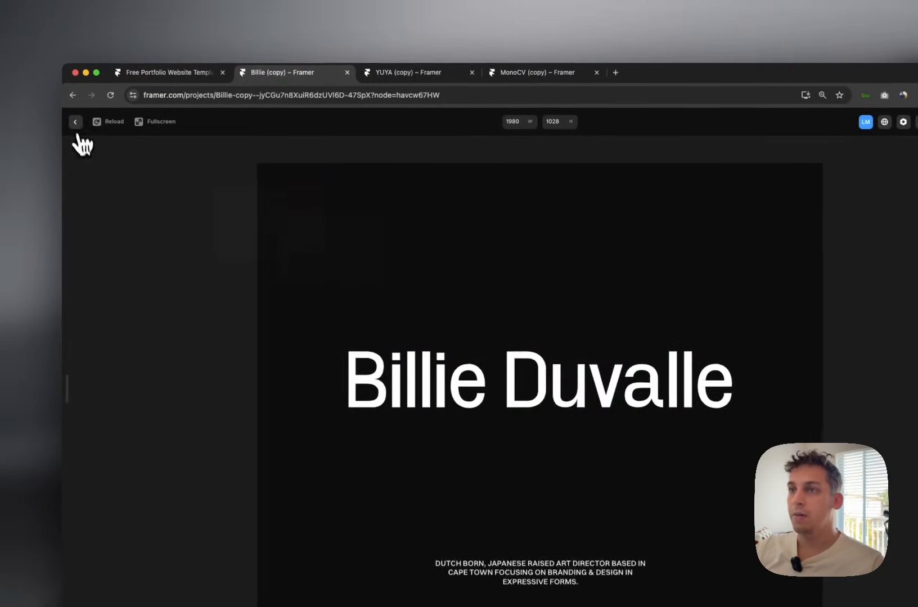
pyautogui.click(23, 89)
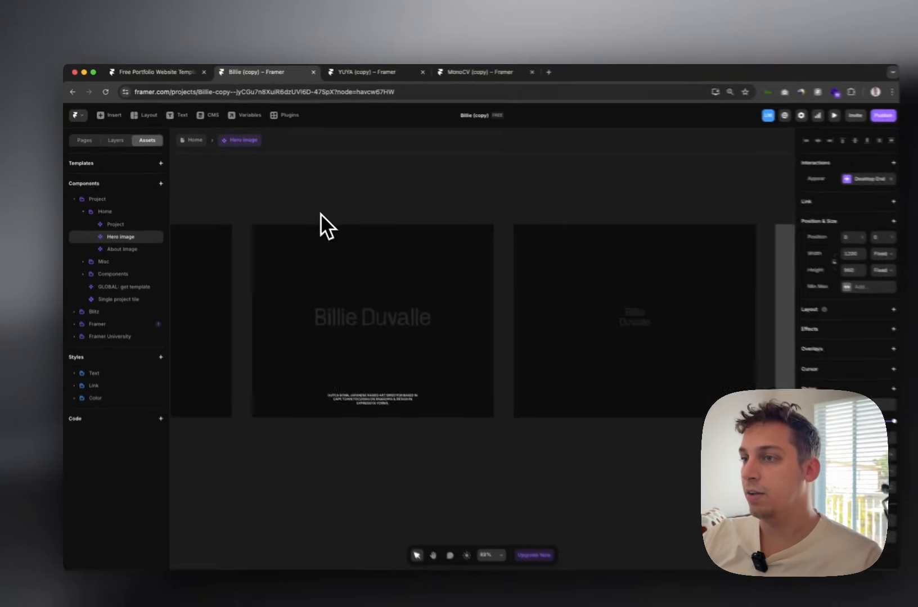
# Examine the Hero image component's desktop and tablet variants and inspect the Desktop End variant's settings.
pyautogui.scroll(-2, 320, 213)
pyautogui.hscroll(-3, 347, 290)
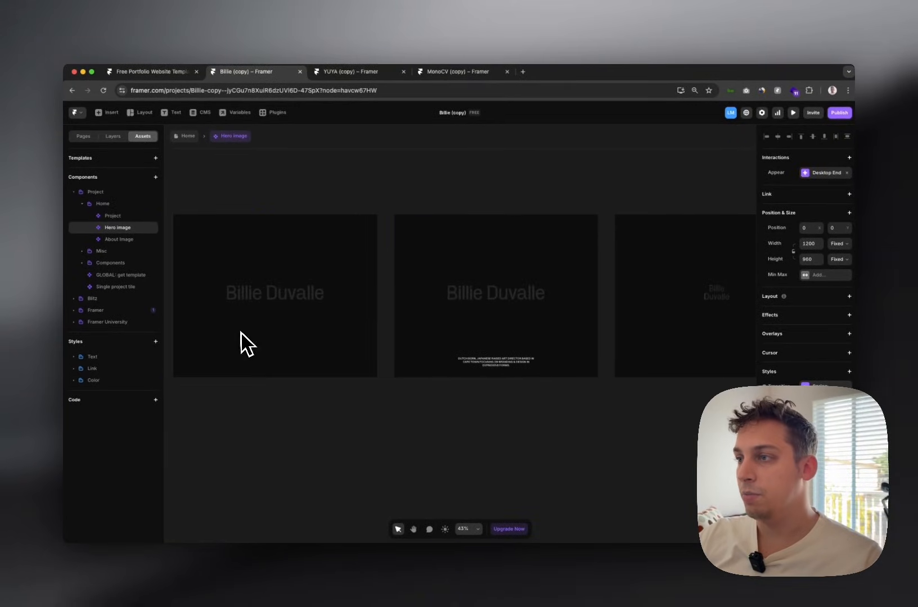
pyautogui.hscroll(3, 332, 320)
pyautogui.click(375, 332)
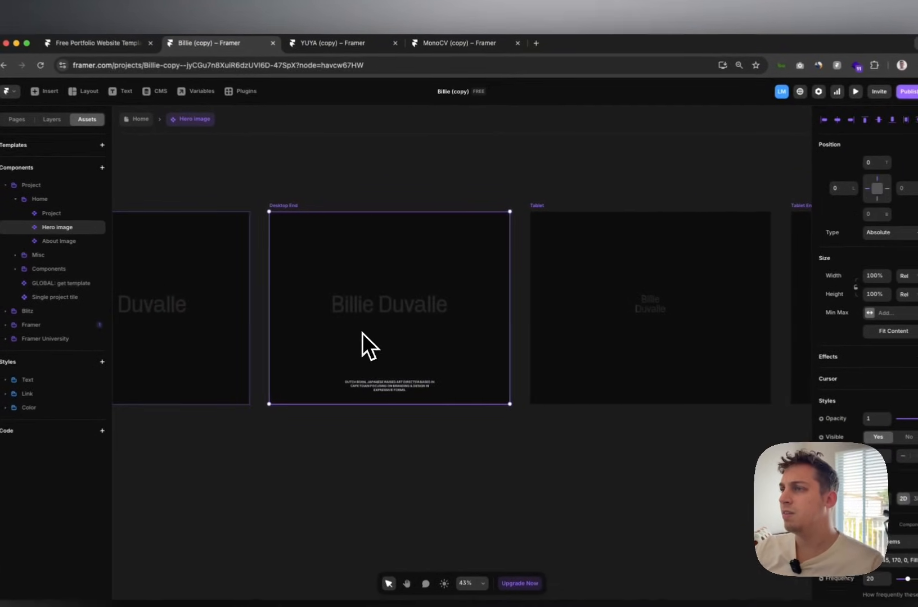
pyautogui.click(289, 205)
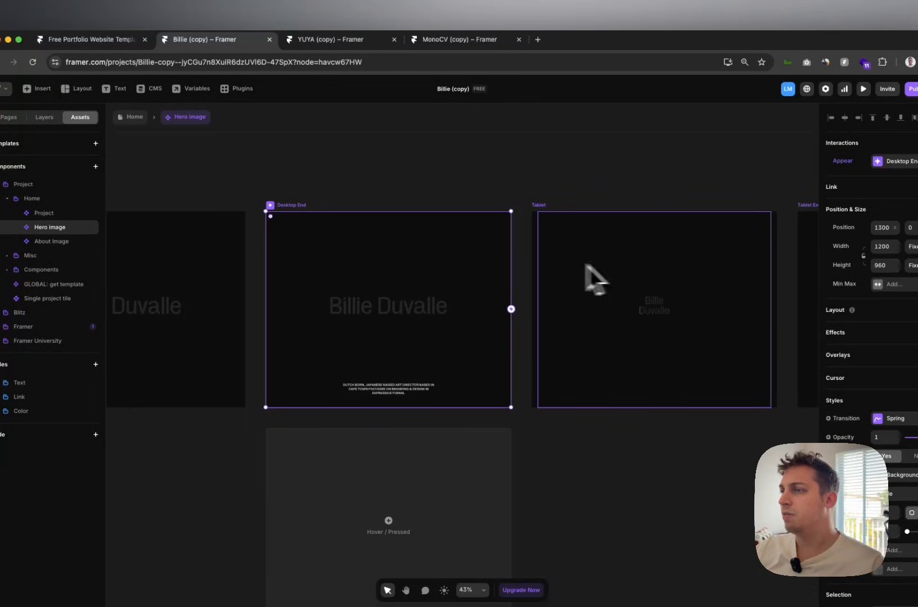
pyautogui.hscroll(10, 569, 277)
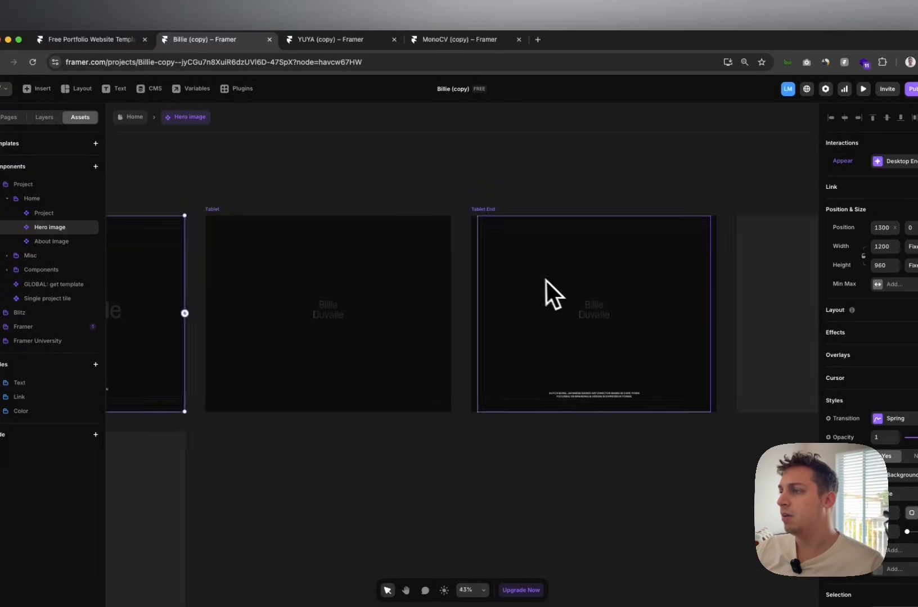
pyautogui.click(626, 351)
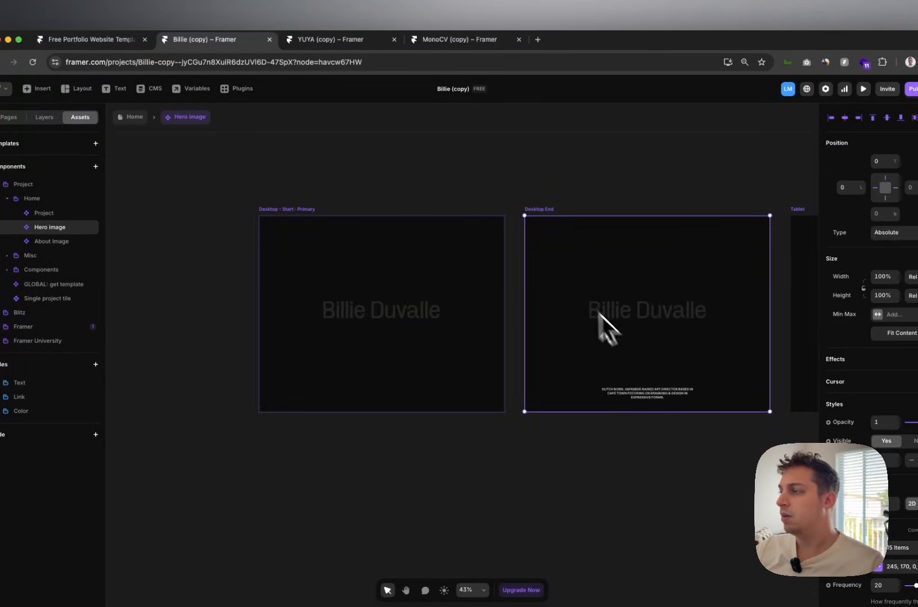
# View the About Image component and the Page wrapper padding and Cursor components in the Misc folder.
pyautogui.click(59, 240)
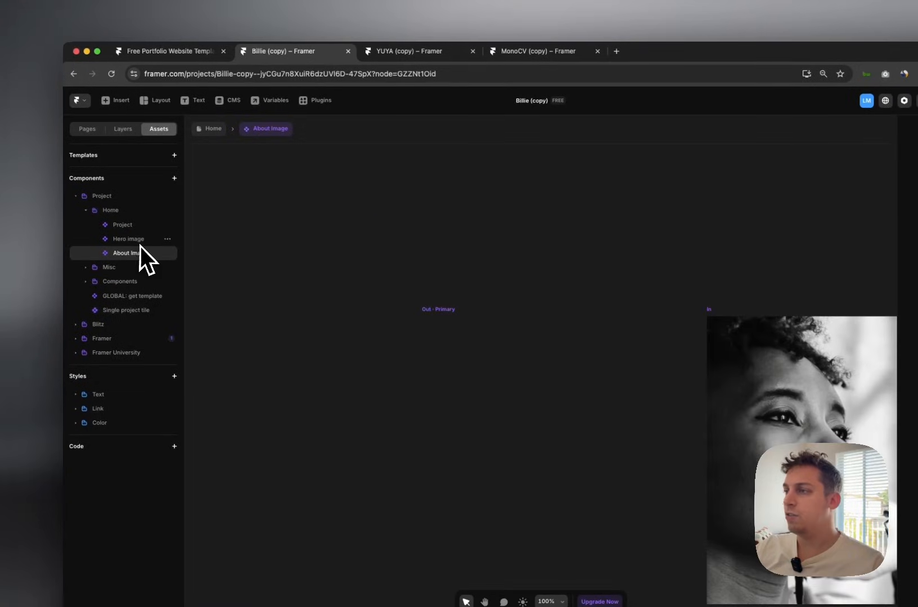
pyautogui.click(87, 268)
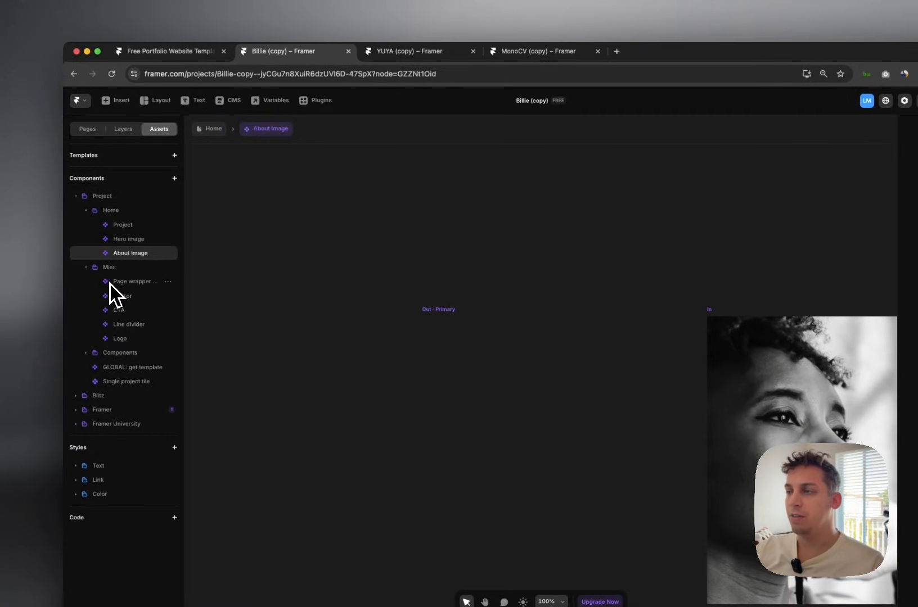
pyautogui.click(110, 283)
pyautogui.click(122, 297)
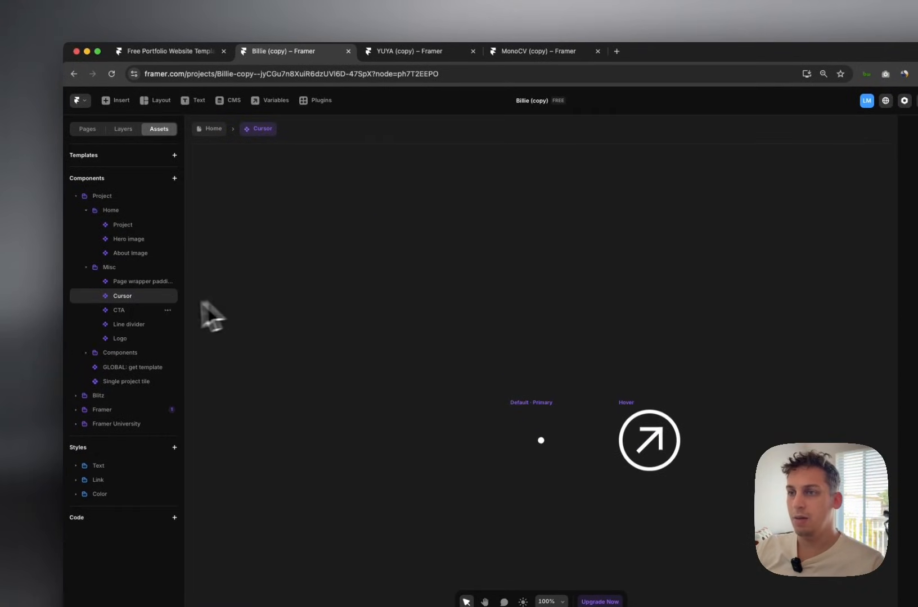
# Open the CTA component, select its primary variant, and preview the CONNECT button's hover behaviour.
pyautogui.click(119, 315)
pyautogui.click(521, 315)
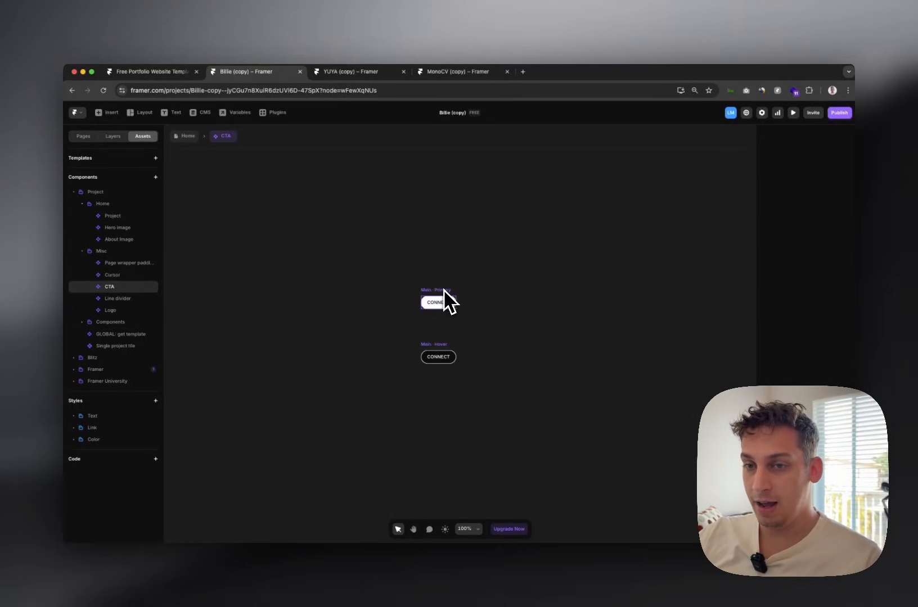
pyautogui.click(436, 290)
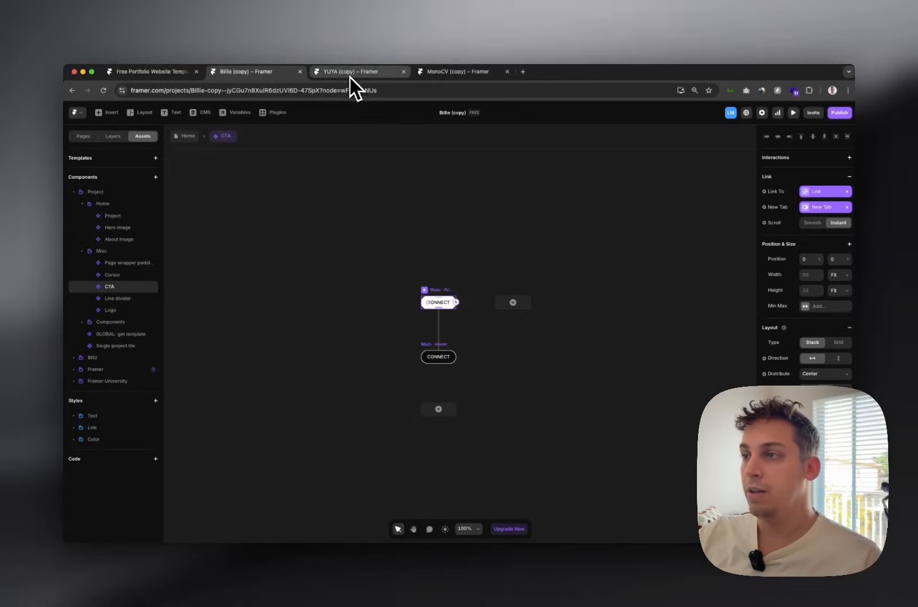
pyautogui.click(425, 290)
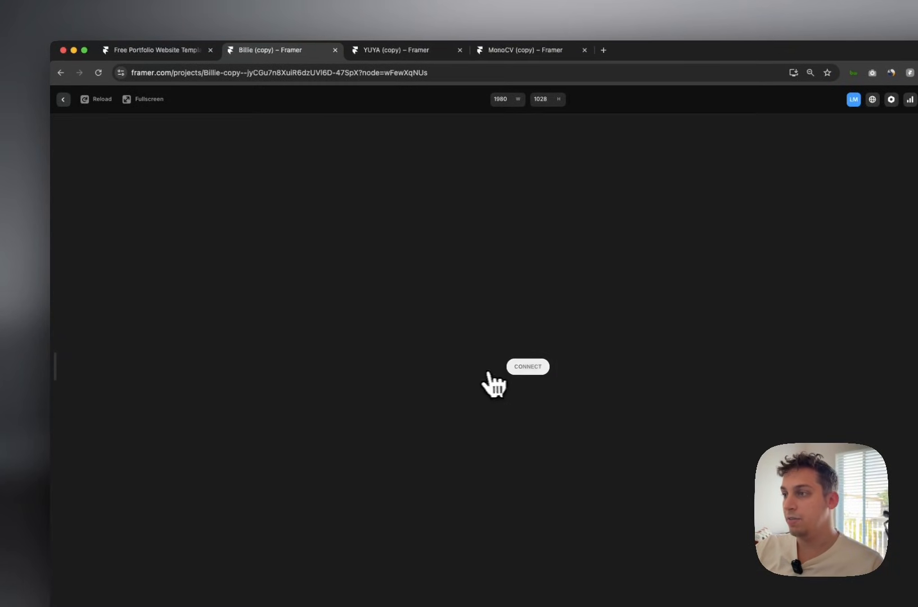
pyautogui.click(63, 99)
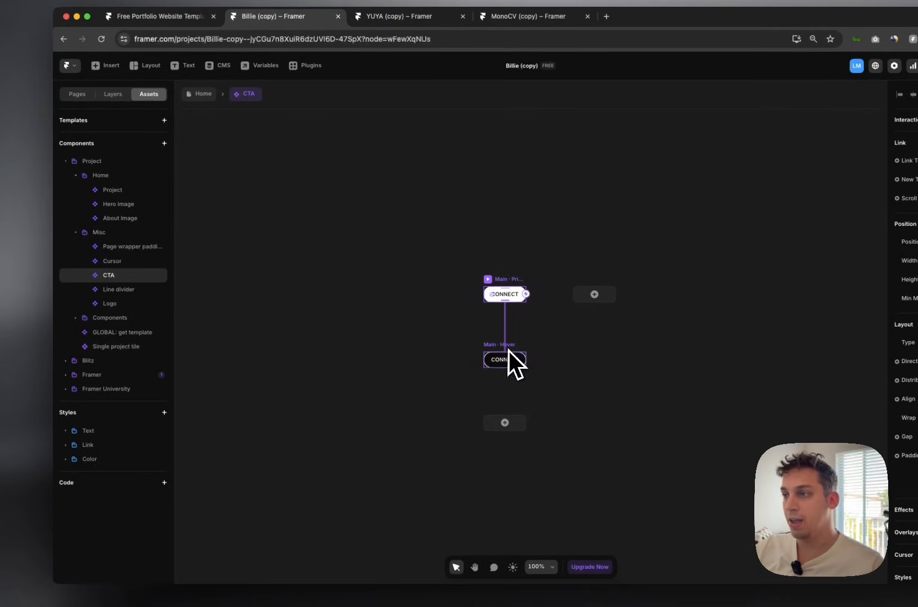
# View the Line divider and Logo components and select the Logo's Desktop - 1 variant.
pyautogui.click(123, 289)
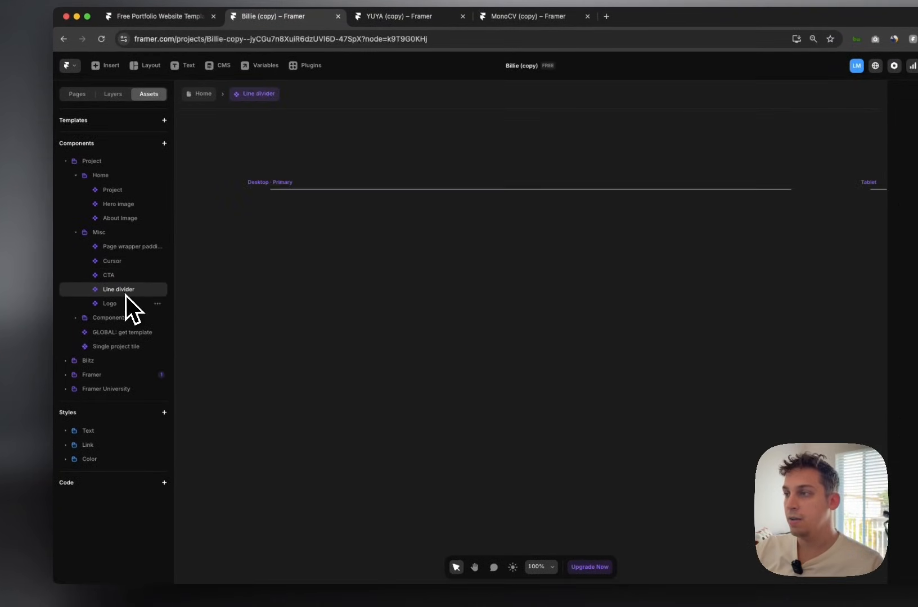
pyautogui.click(123, 304)
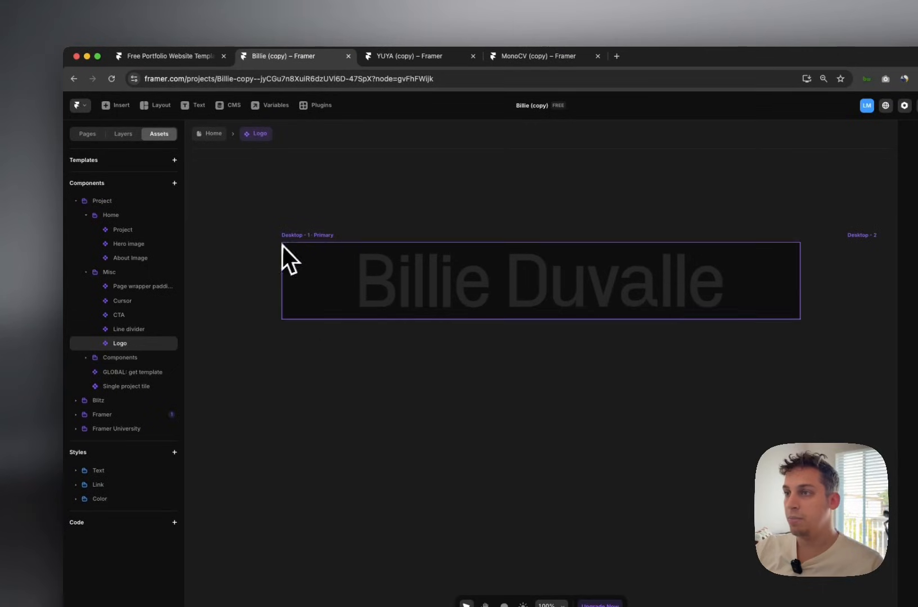
pyautogui.scroll(2, 280, 241)
pyautogui.scroll(-5, 233, 240)
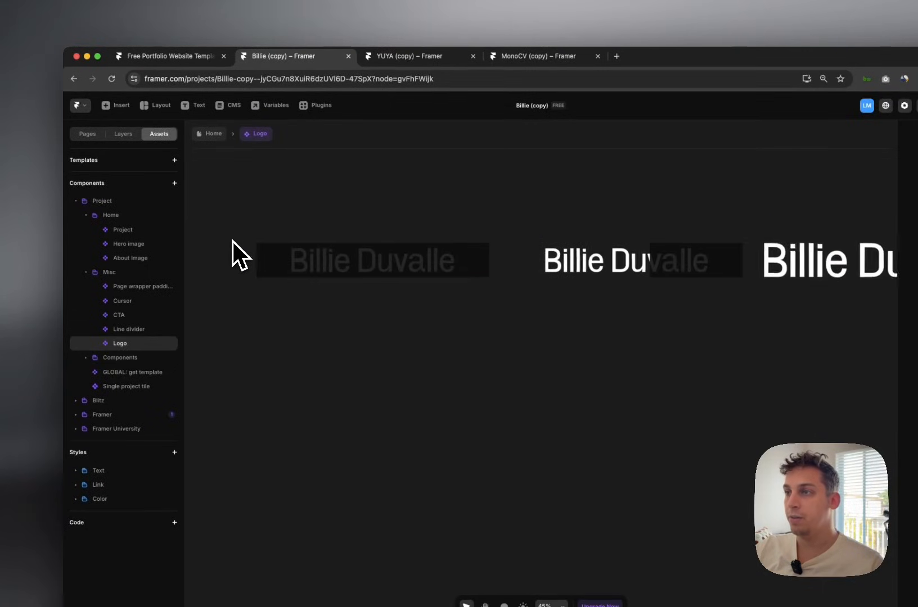
pyautogui.click(281, 255)
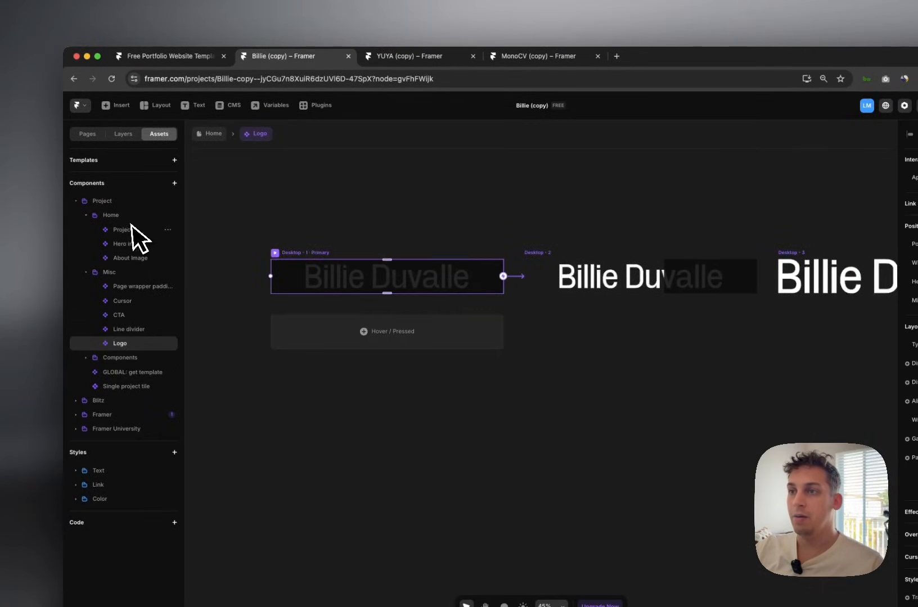
# Return to the Hero image component, locate its Logo layer, and open the nested Logo component from there.
pyautogui.click(131, 245)
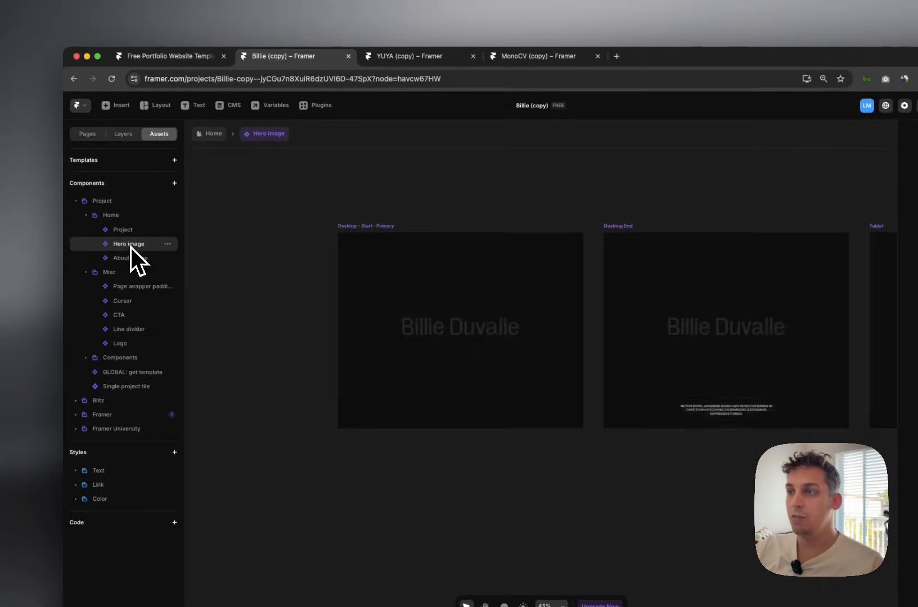
pyautogui.click(424, 326)
pyautogui.click(123, 133)
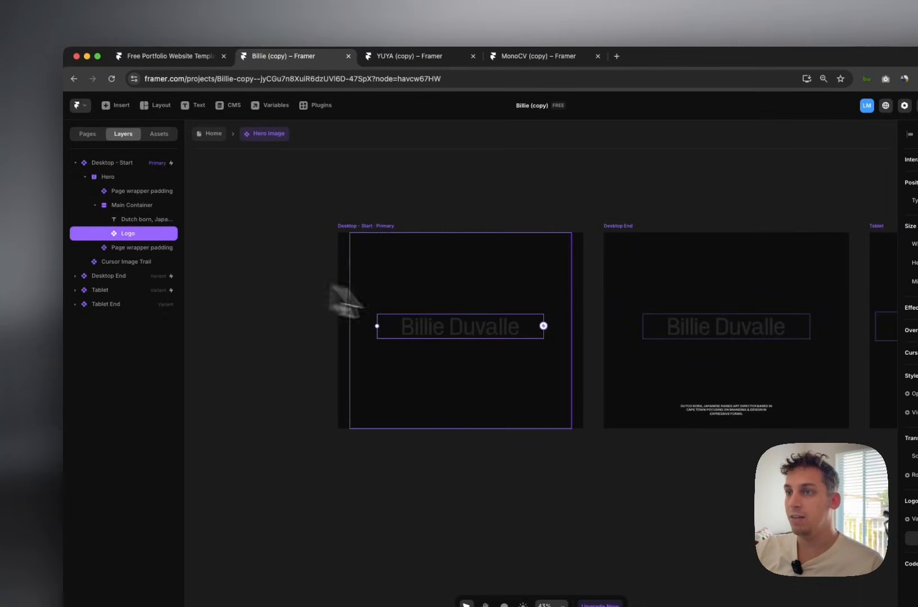
pyautogui.doubleClick(425, 326)
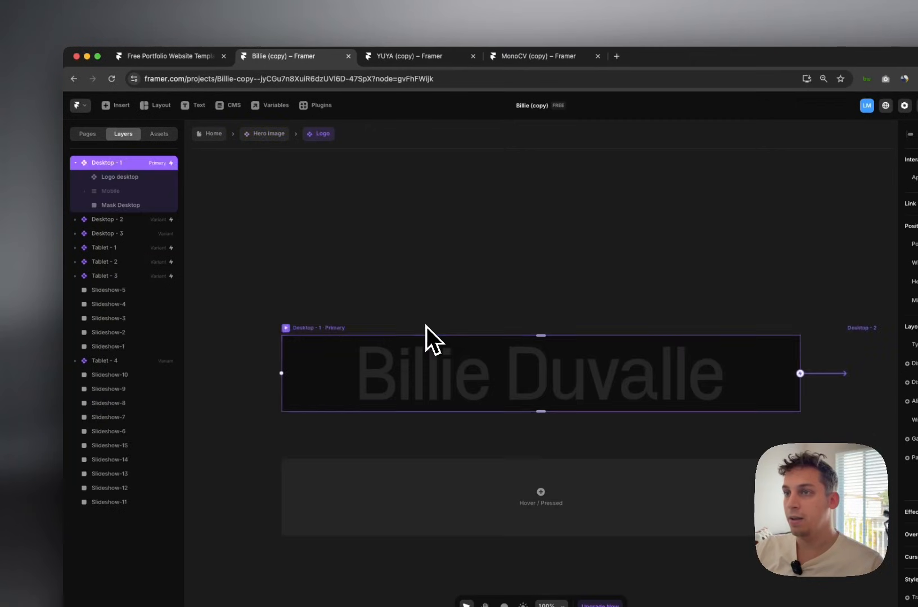
# Compare the Appear interactions of the Logo component's Desktop - 1, Desktop - 2 and Desktop - 3 variants.
pyautogui.hscroll(4, 403, 294)
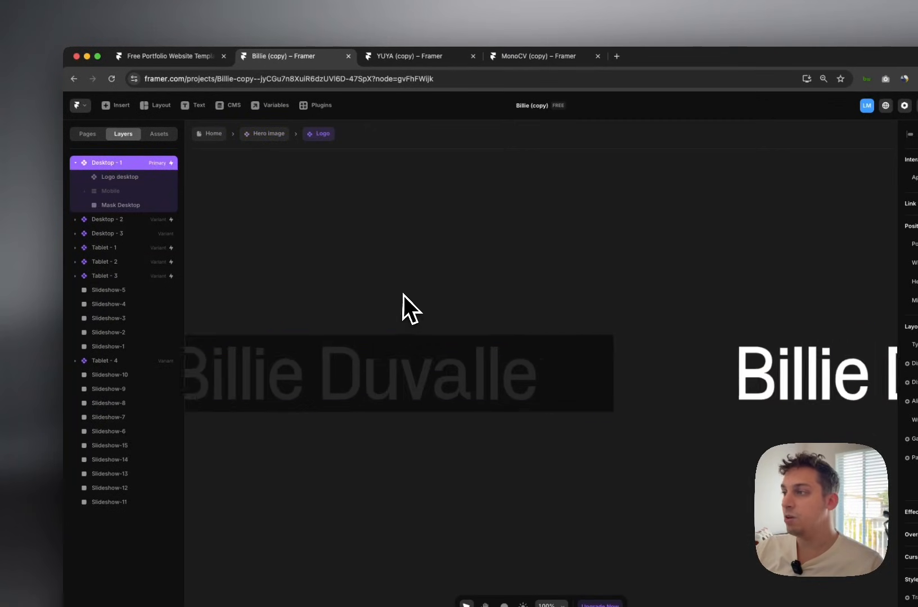
pyautogui.scroll(-5, 403, 292)
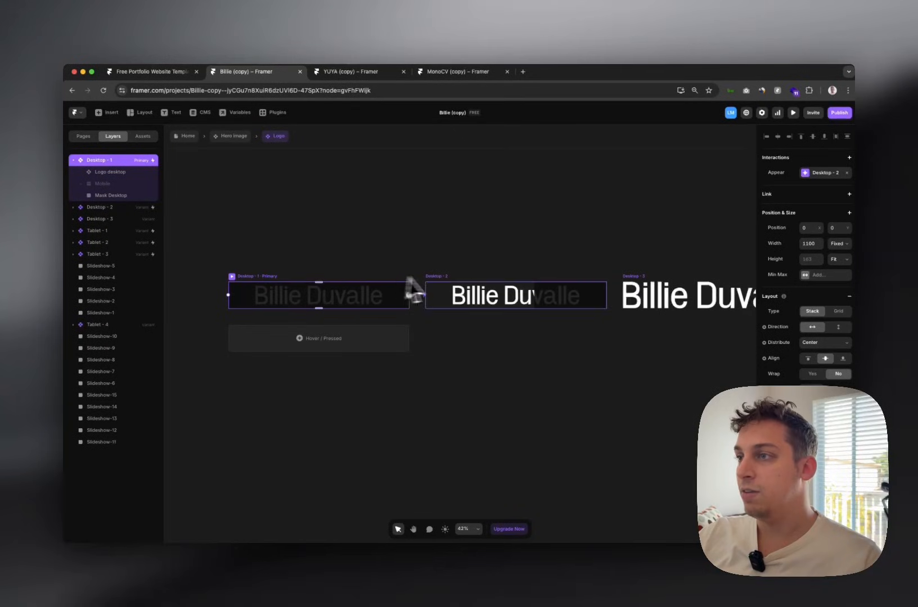
pyautogui.click(447, 284)
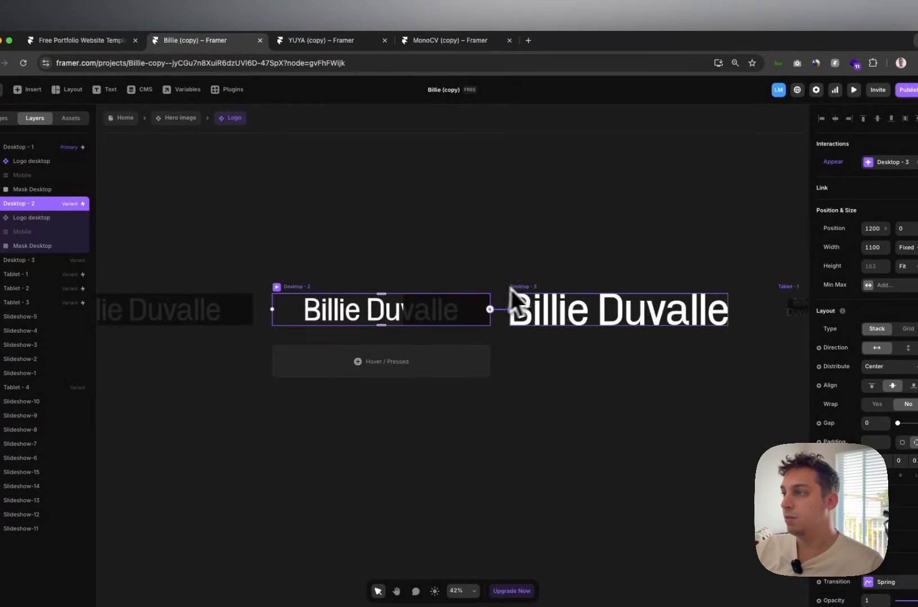
pyautogui.click(510, 290)
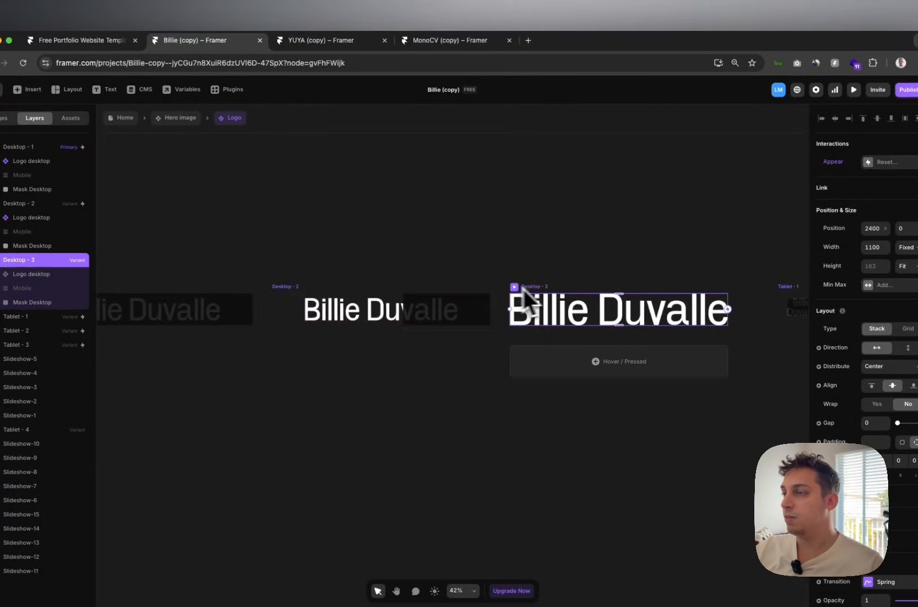
pyautogui.click(293, 288)
pyautogui.hscroll(-4, 293, 289)
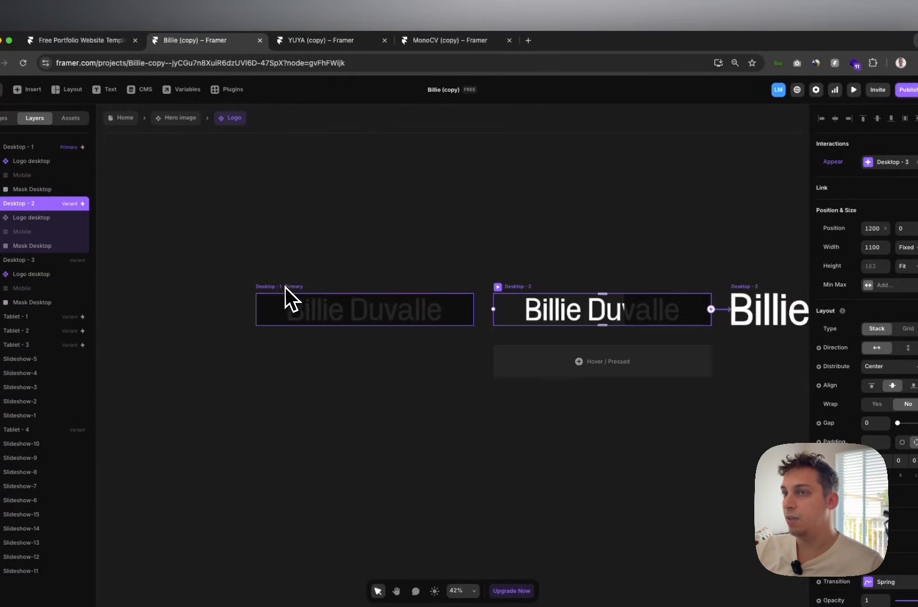
pyautogui.click(297, 292)
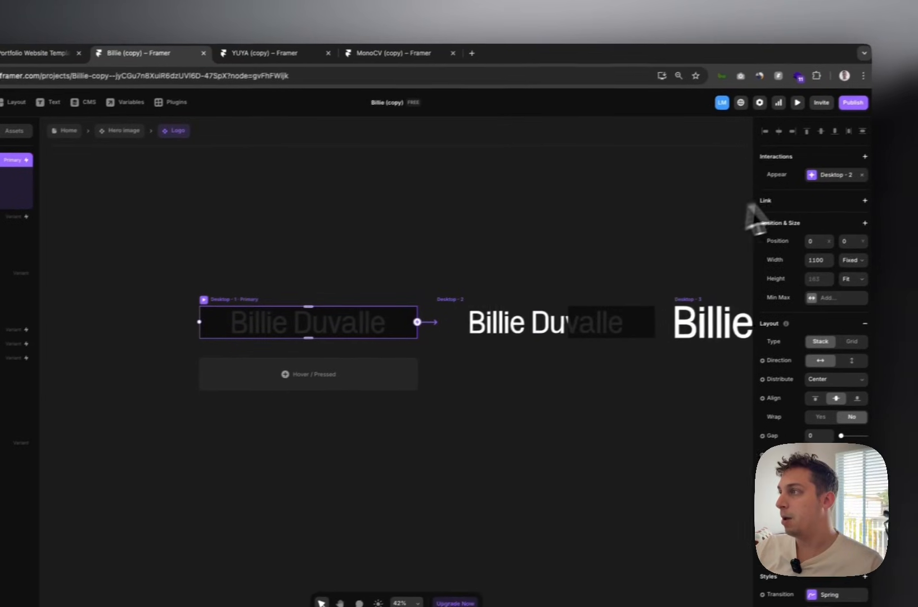
pyautogui.click(444, 302)
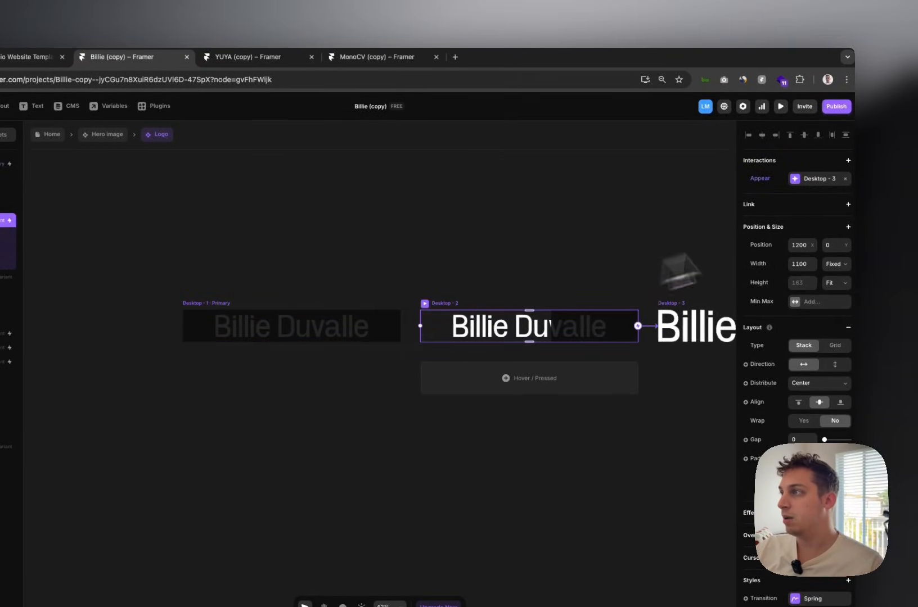
# Return from the Logo component to the Home page, view its assets, and expand the Desktop breakpoint's layers.
pyautogui.hscroll(2, 461, 243)
pyautogui.doubleClick(461, 243)
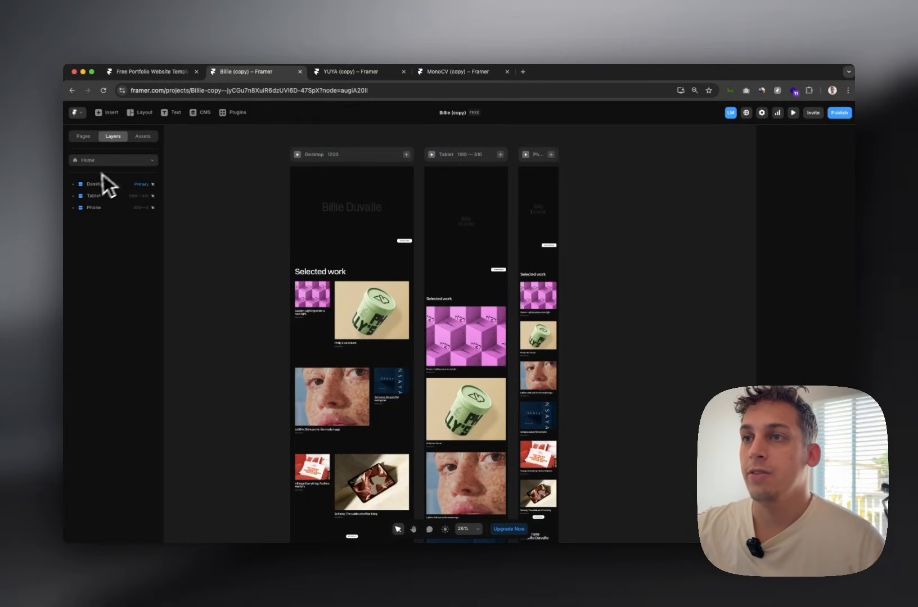
pyautogui.click(143, 136)
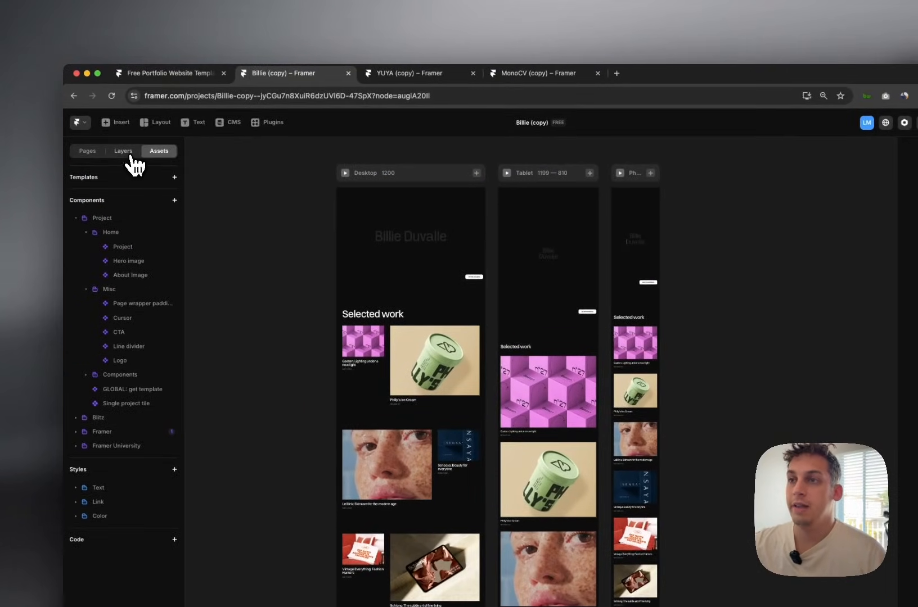
pyautogui.click(124, 152)
pyautogui.click(88, 151)
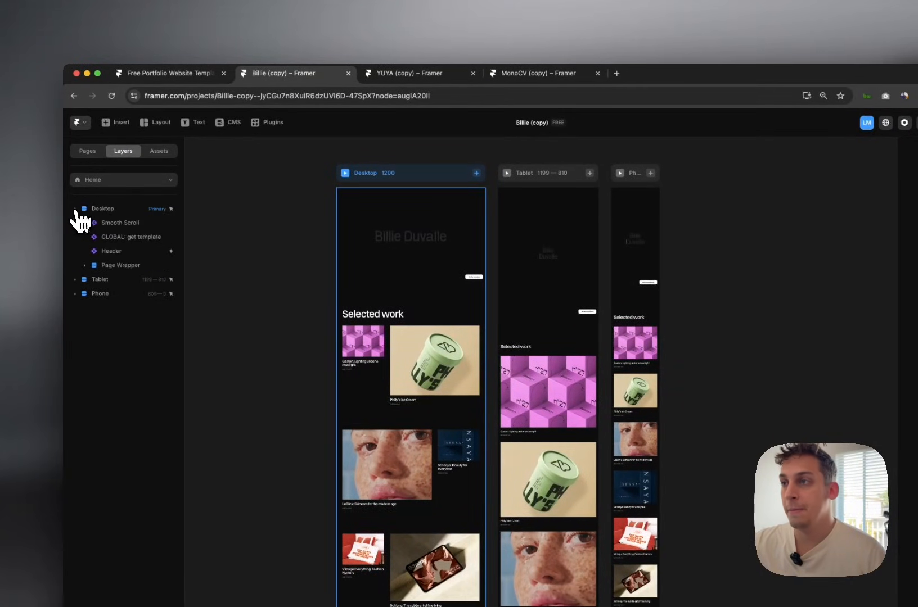
# Compare the YUYA and MonoCV page layouts across their breakpoints, and return to the Billie project.
pyautogui.click(396, 74)
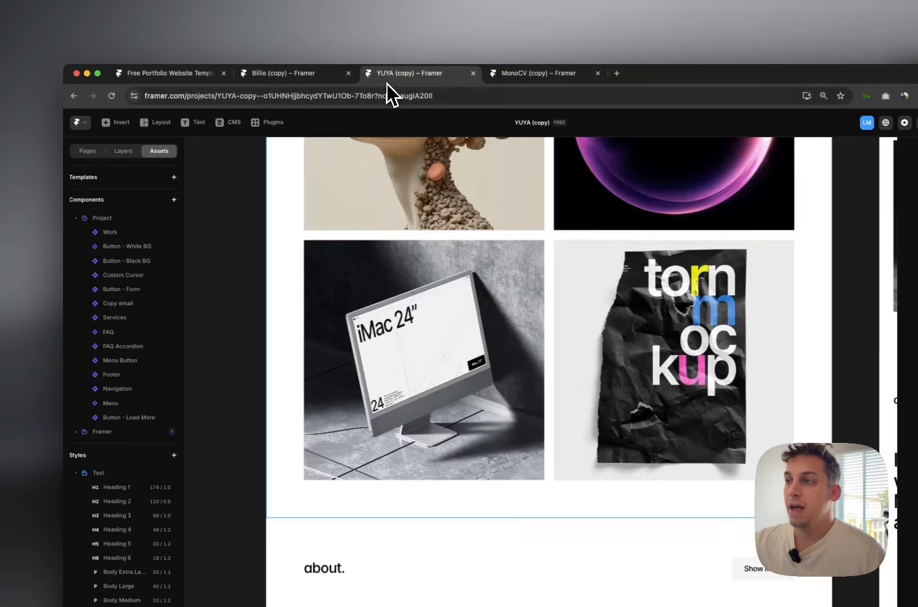
pyautogui.scroll(-5, 426, 243)
pyautogui.scroll(6, 428, 243)
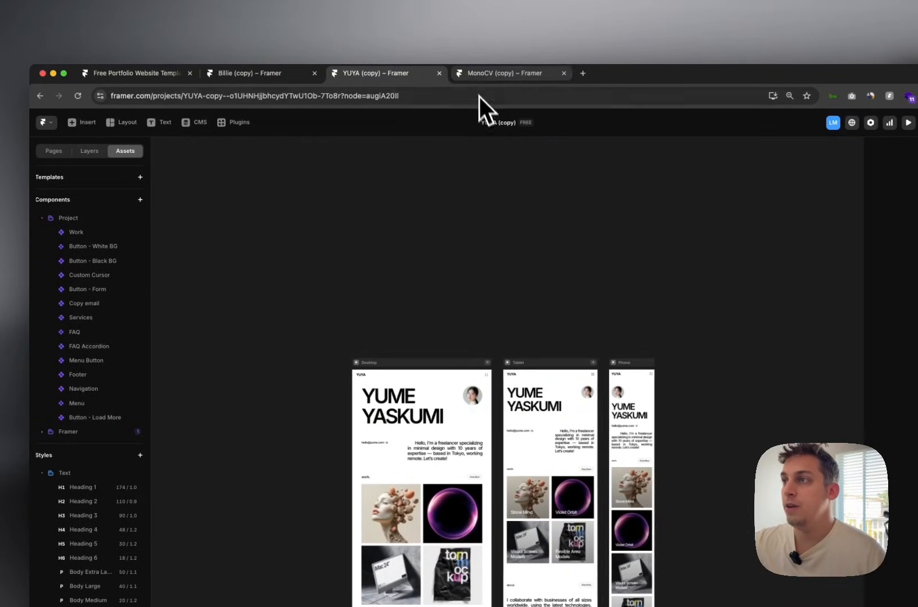
pyautogui.click(474, 77)
pyautogui.hscroll(5, 456, 189)
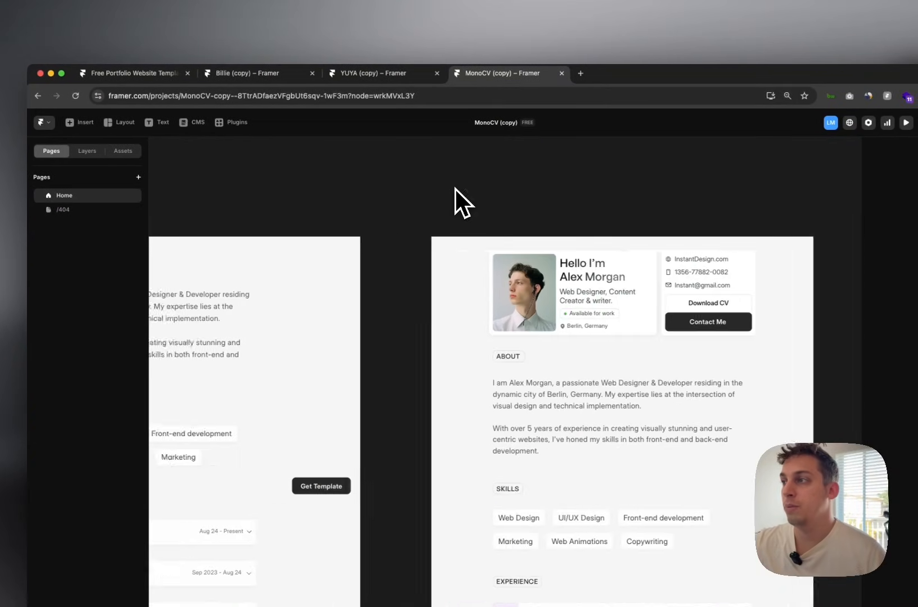
pyautogui.scroll(-5, 455, 190)
pyautogui.scroll(-5, 454, 190)
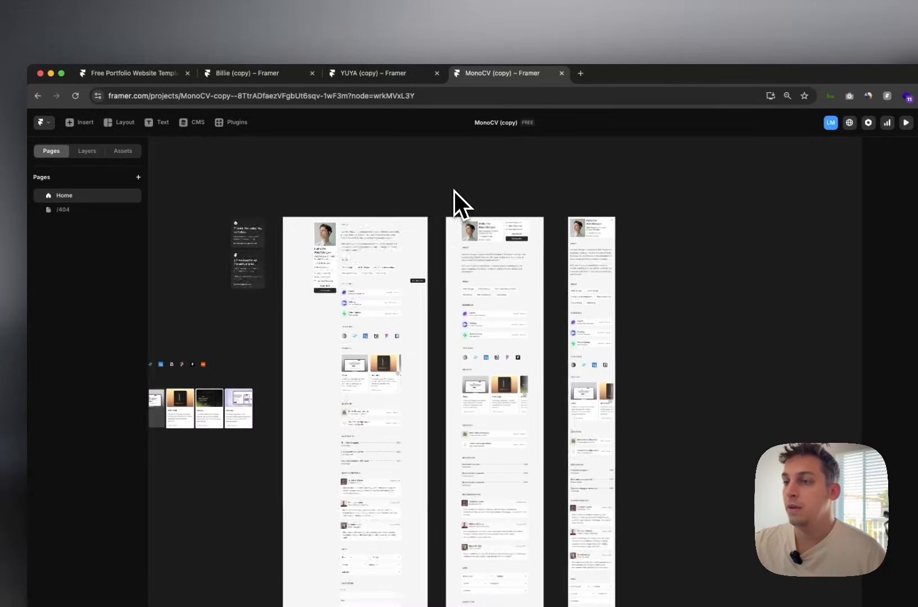
pyautogui.click(248, 75)
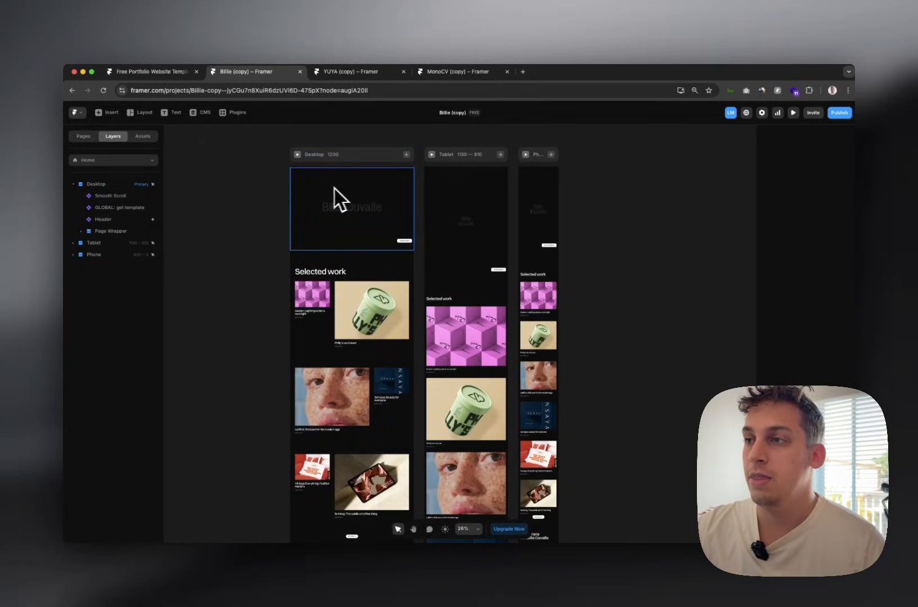
# Select the Desktop breakpoint and inspect its Smooth Scroll, GLOBAL: get template and Header layers one by one.
pyautogui.click(160, 185)
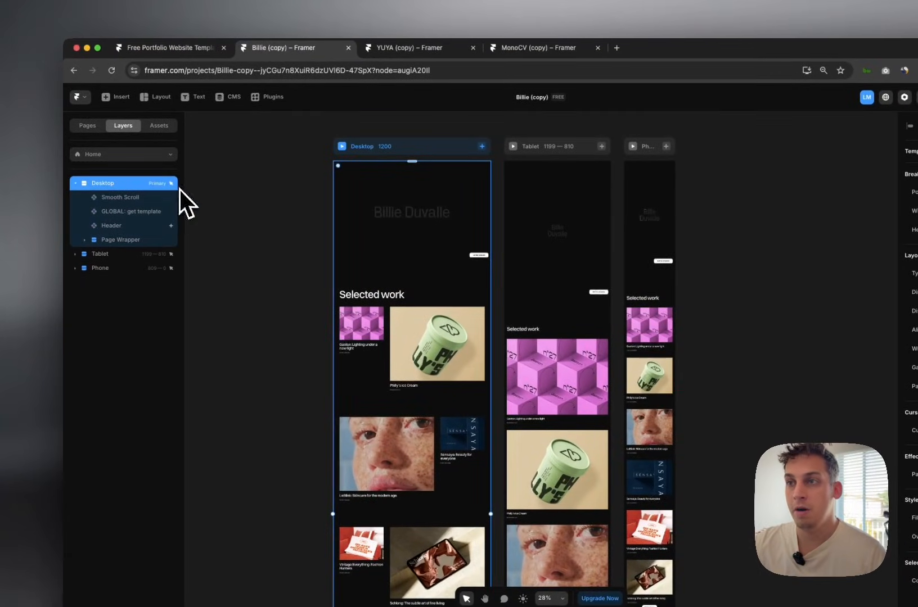
pyautogui.click(117, 201)
pyautogui.click(117, 211)
pyautogui.click(117, 225)
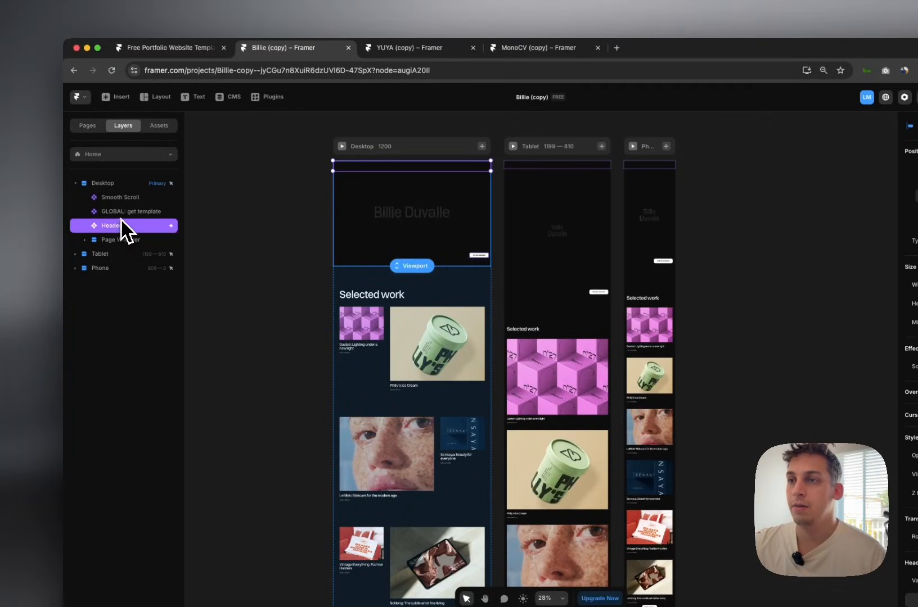
pyautogui.click(117, 211)
pyautogui.click(117, 198)
pyautogui.click(118, 212)
pyautogui.click(117, 226)
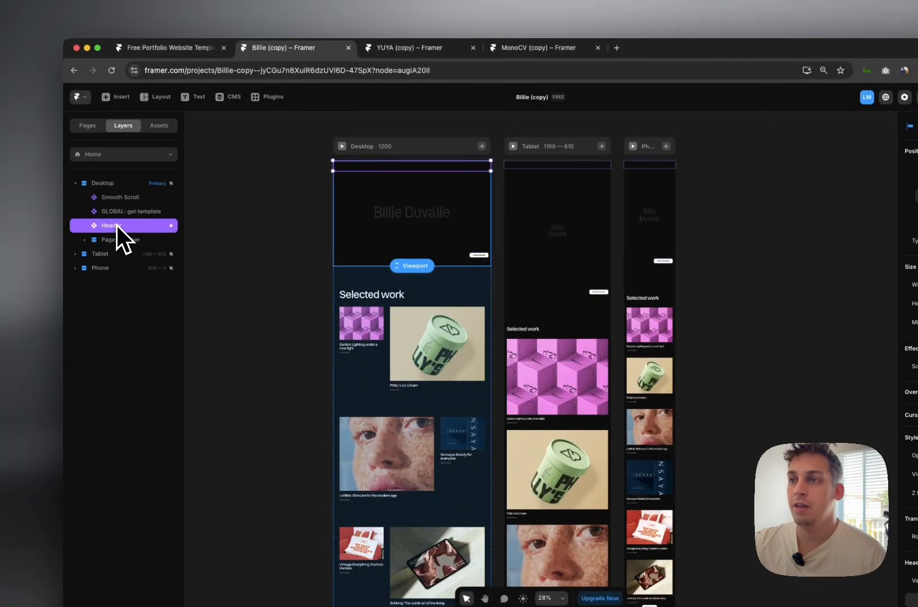
# Expand the Page Wrapper layer and review the sections it contains along the full Desktop layout.
pyautogui.click(120, 239)
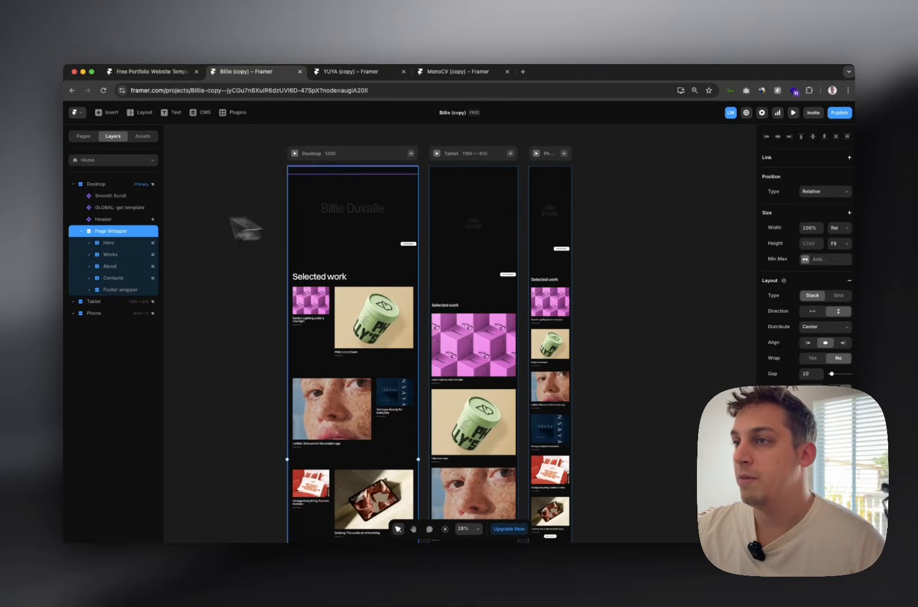
pyautogui.scroll(-2, 327, 236)
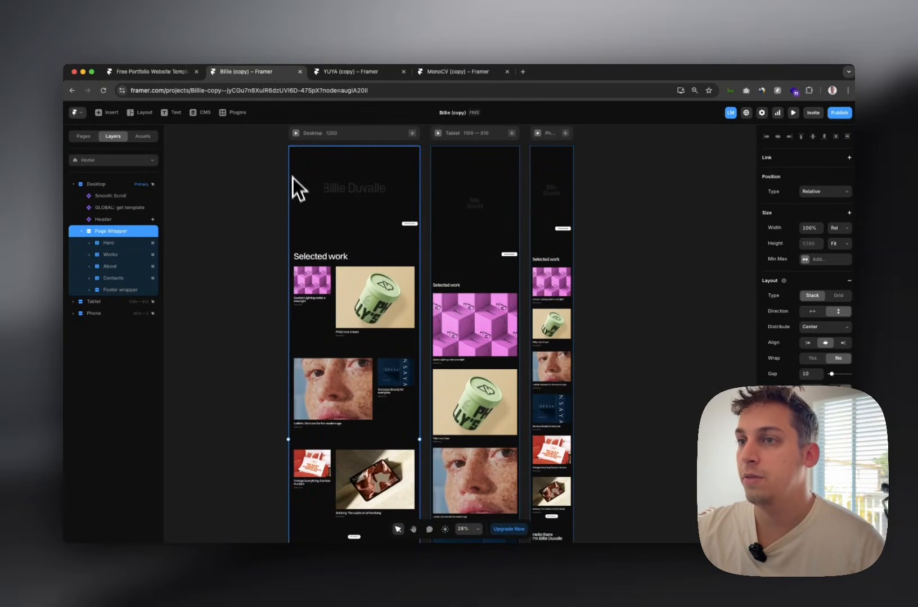
pyautogui.scroll(-10, 292, 264)
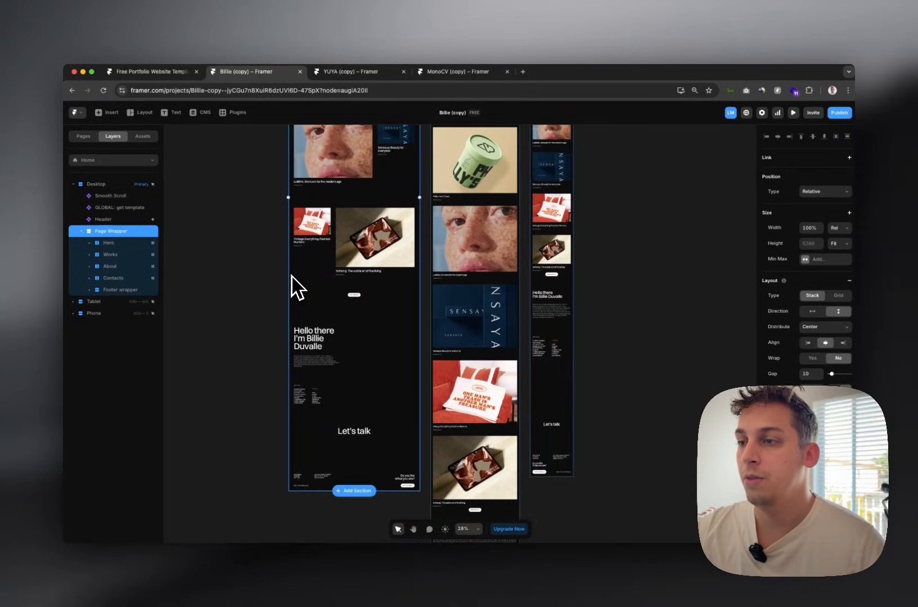
pyautogui.scroll(6, 295, 287)
pyautogui.scroll(5, 295, 278)
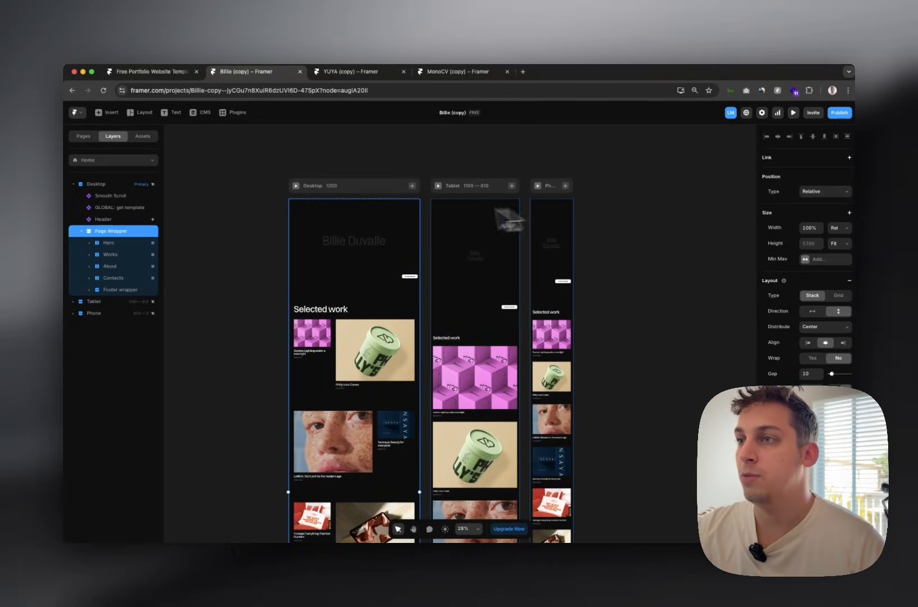
pyautogui.click(352, 190)
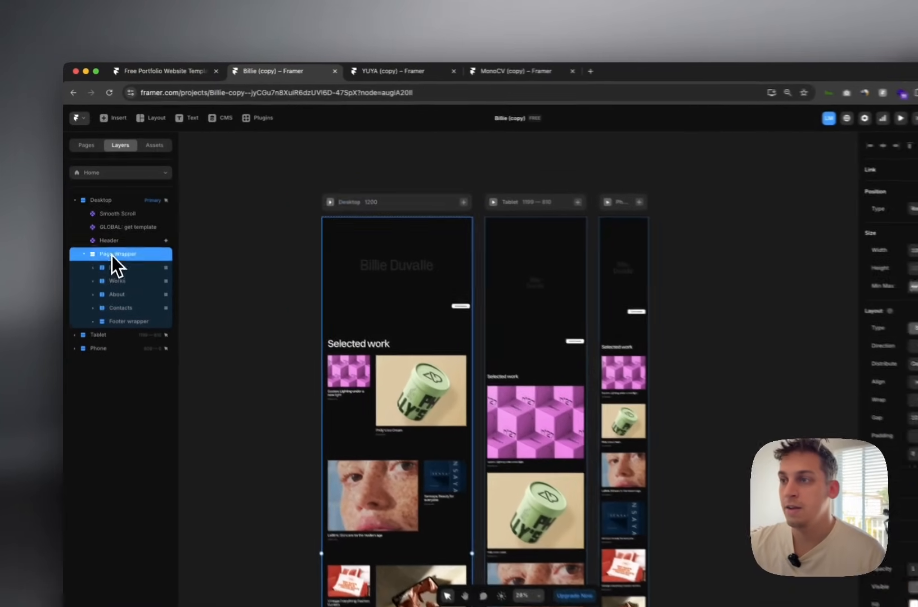
# Inspect the Hero section and its nested Home/Hero image, followed by the GLOBAL: get template and Smooth Scroll layers.
pyautogui.click(107, 243)
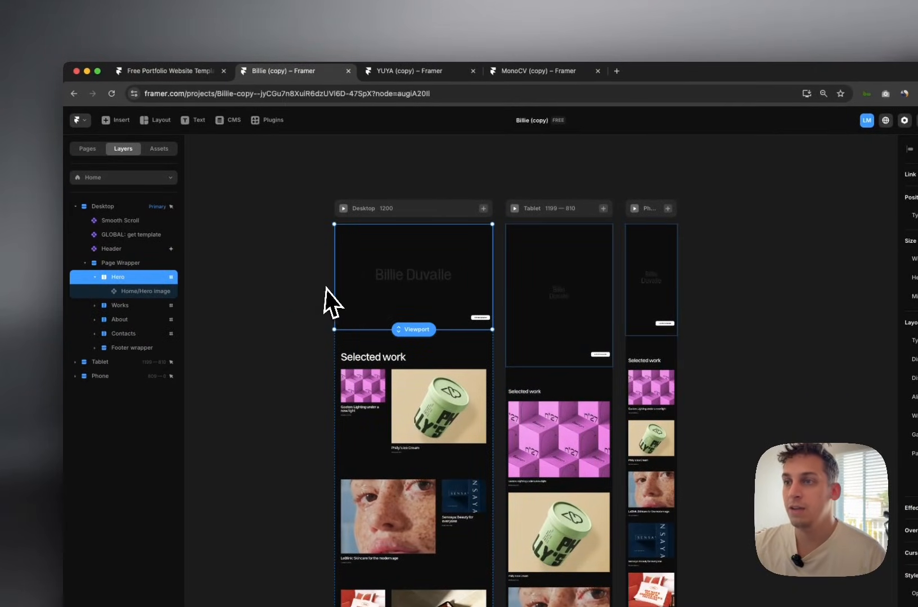
pyautogui.click(136, 293)
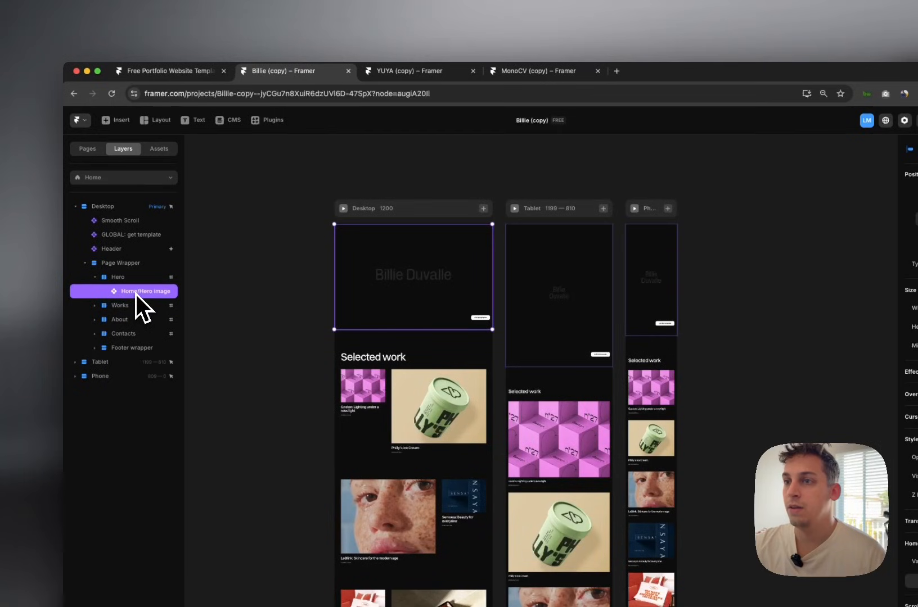
pyautogui.click(125, 235)
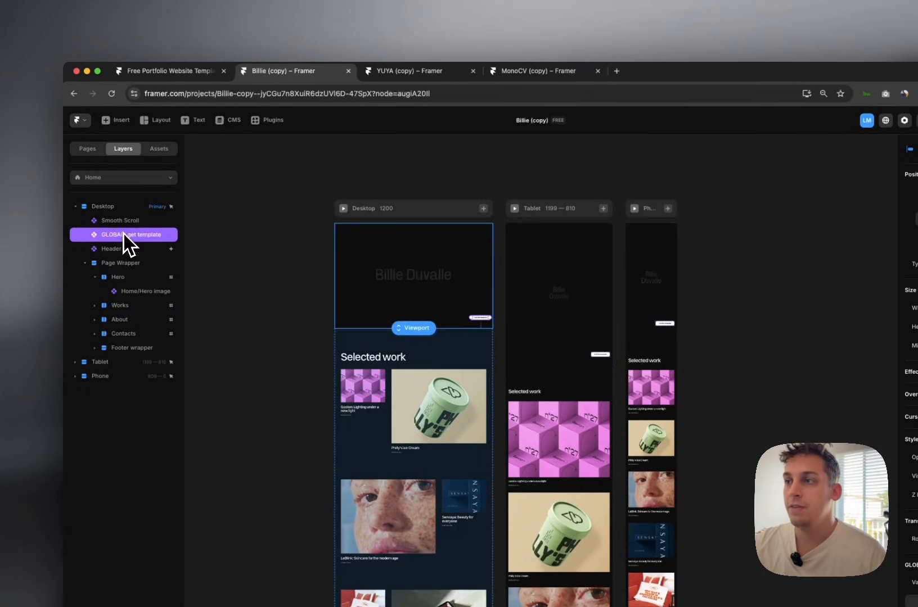
pyautogui.click(121, 221)
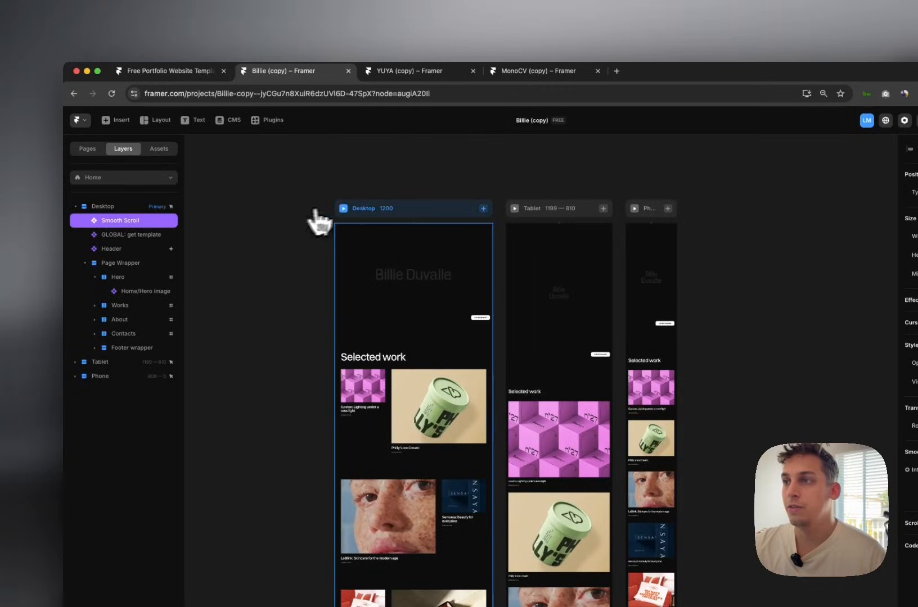
# Preview the Desktop page to check its scrolling with the Smooth Scroll component, and return to the canvas.
pyautogui.click(343, 209)
pyautogui.scroll(-10, 343, 234)
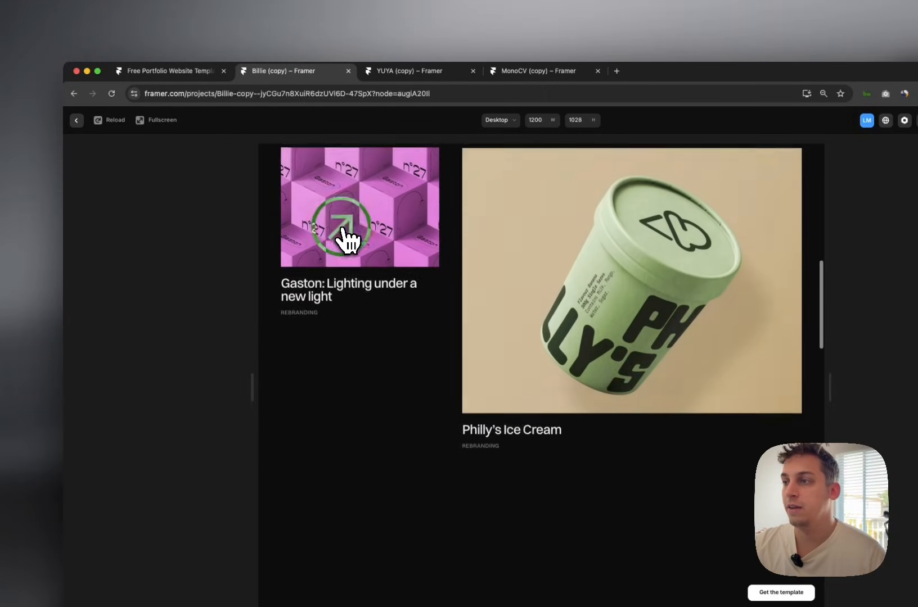
pyautogui.scroll(10, 341, 236)
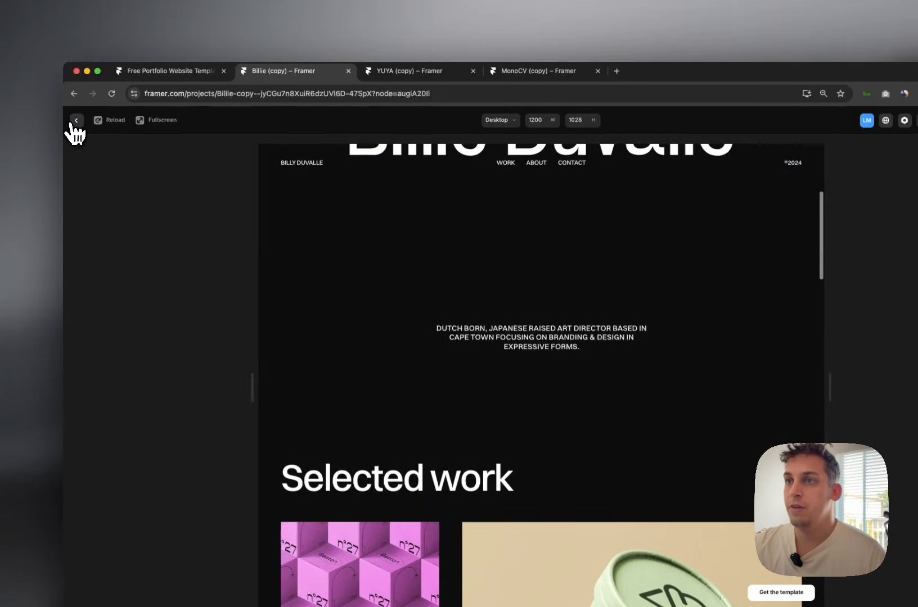
pyautogui.click(76, 120)
# Temporarily delete the Smooth Scroll component to test the Desktop page's scrolling in preview without it, and restore it.
pyautogui.press('BackSpace')
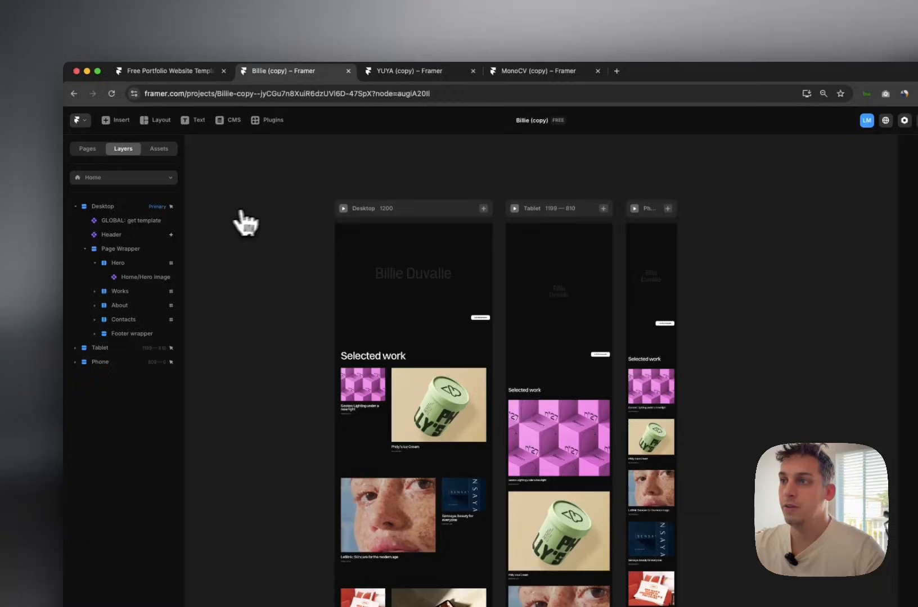
pyautogui.click(343, 209)
pyautogui.scroll(-10, 348, 222)
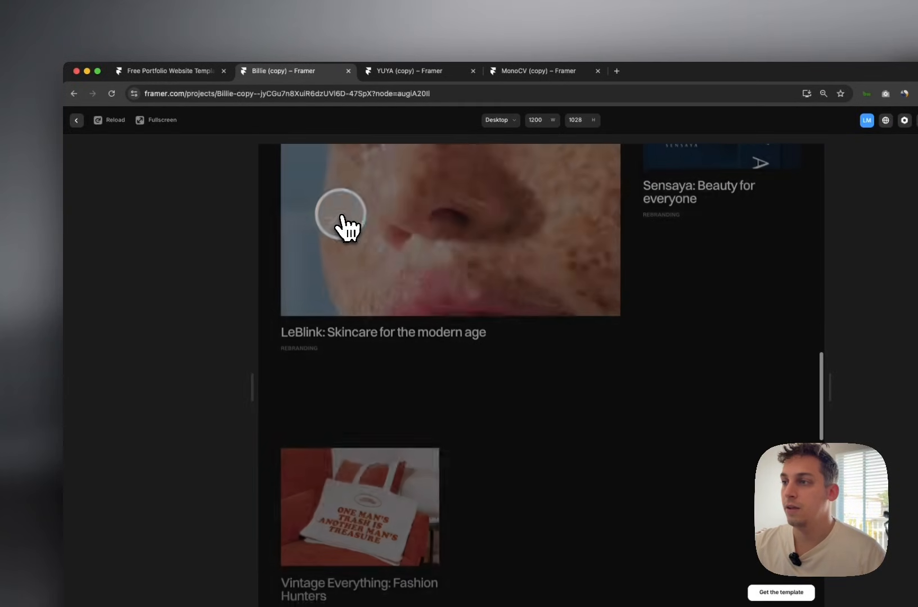
pyautogui.scroll(5, 344, 225)
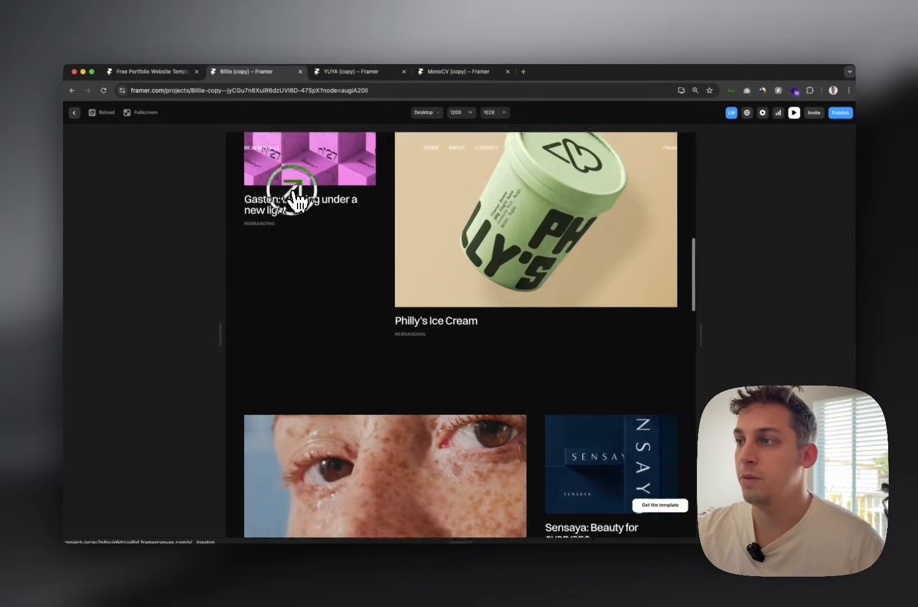
pyautogui.scroll(3, 288, 191)
pyautogui.scroll(-6, 288, 191)
pyautogui.scroll(3, 287, 191)
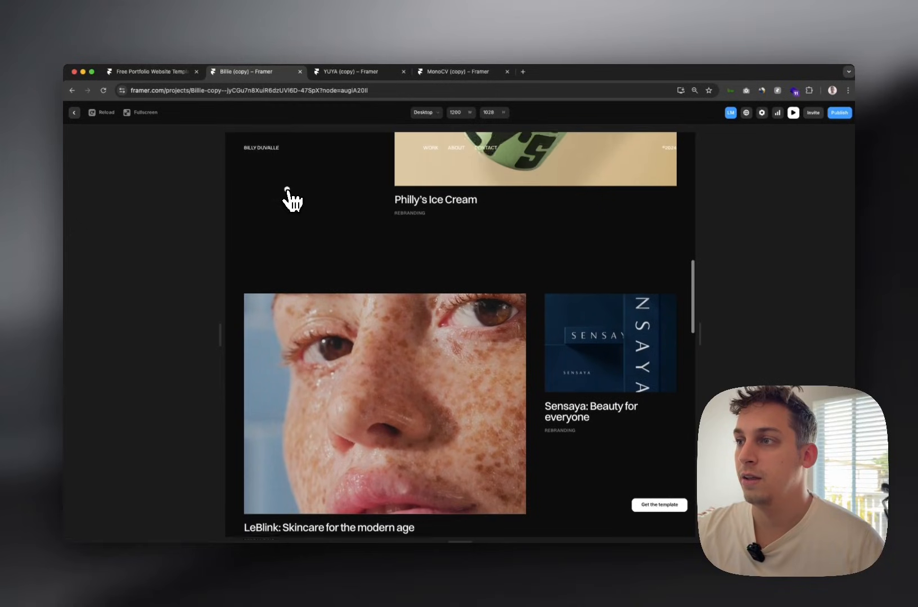
pyautogui.scroll(-1, 291, 200)
pyautogui.scroll(2, 291, 200)
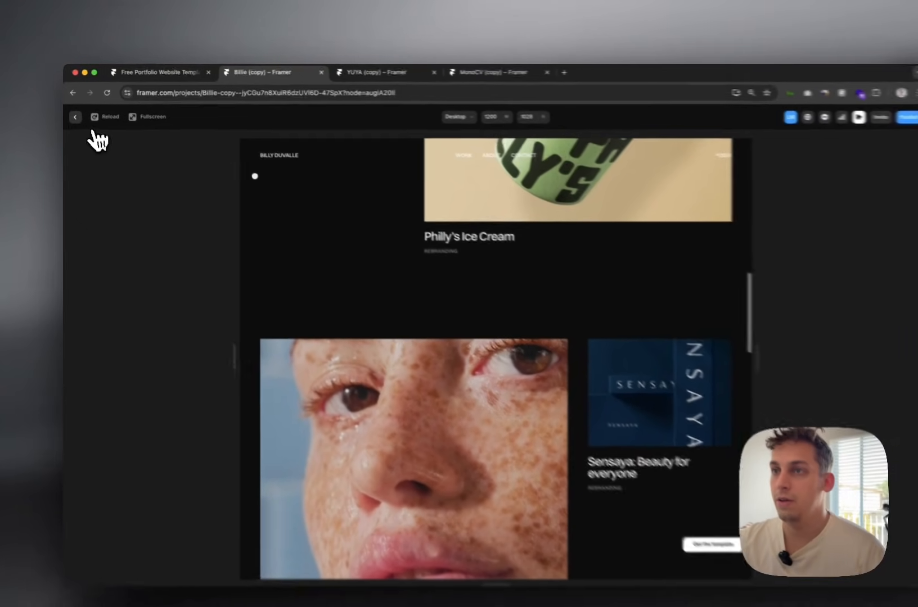
pyautogui.click(75, 116)
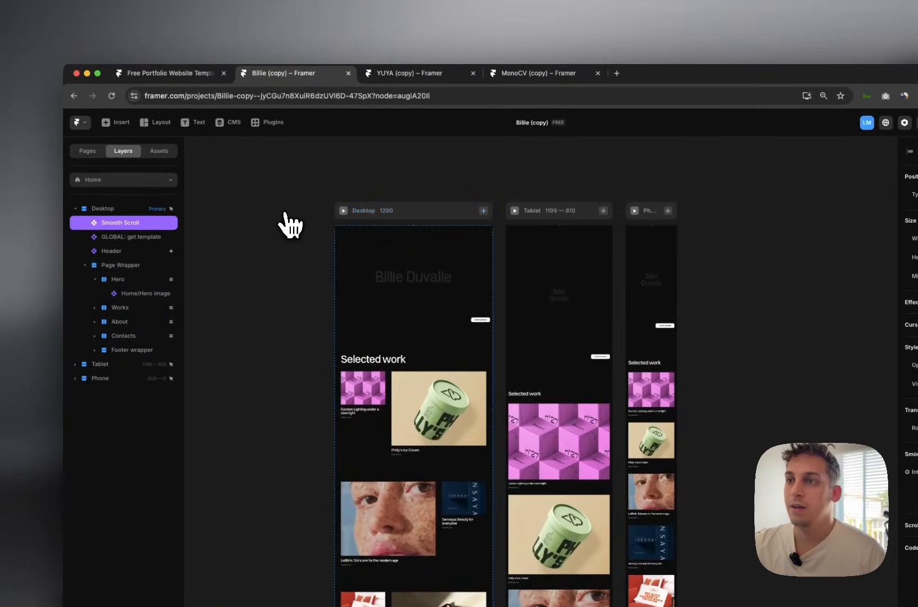
# Preview the Desktop page again with Smooth Scroll in place, checking the scrolling through to the about section.
pyautogui.click(312, 206)
pyautogui.click(343, 212)
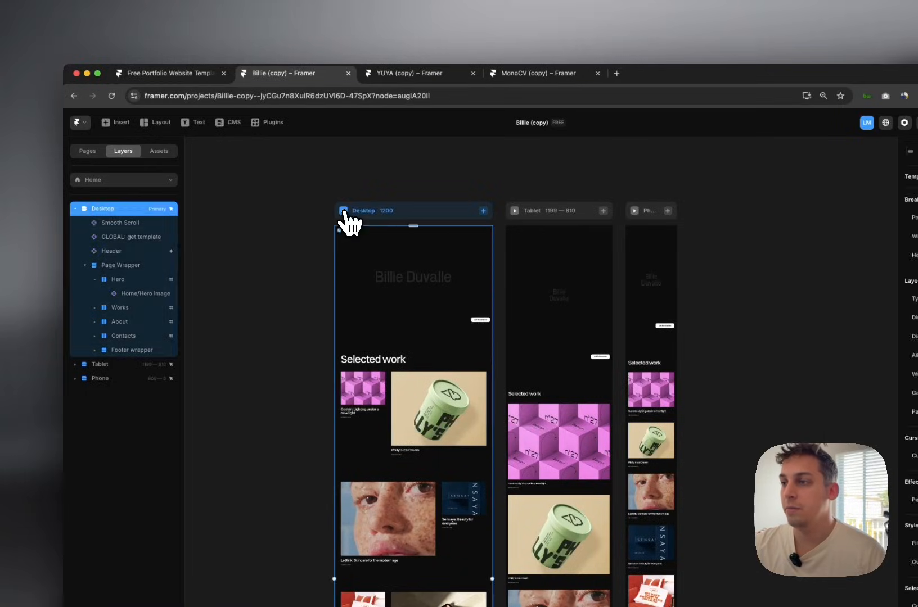
pyautogui.scroll(-5, 349, 236)
pyautogui.scroll(5, 351, 241)
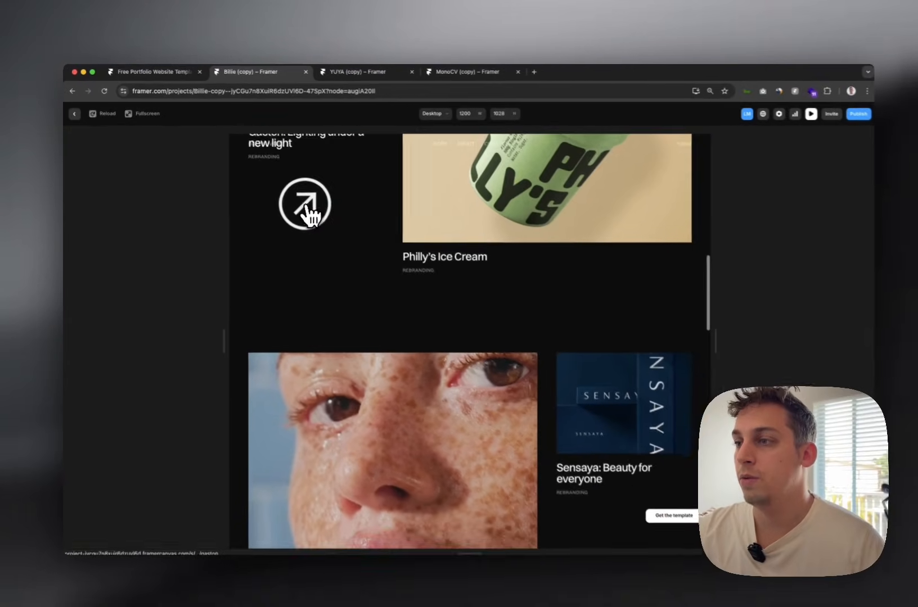
pyautogui.scroll(-12, 306, 208)
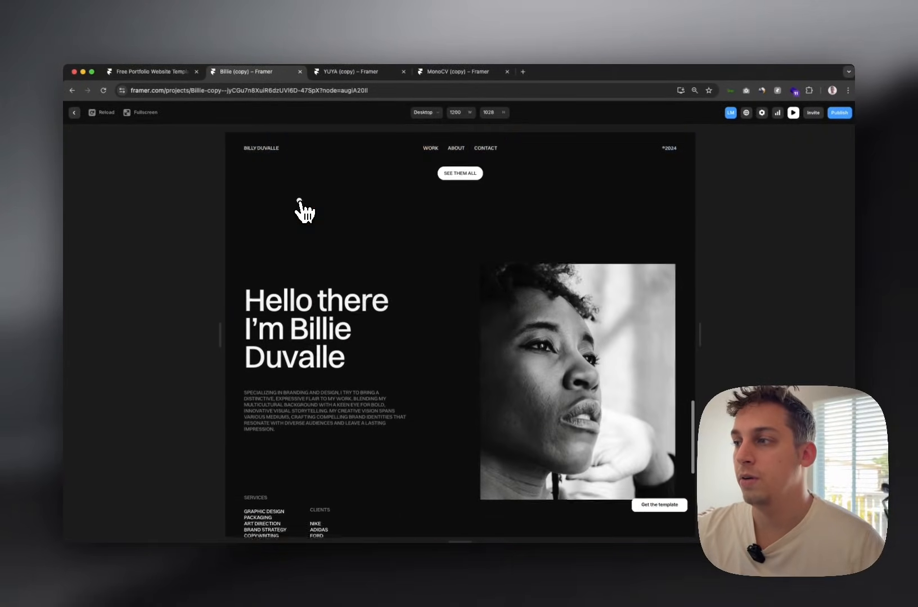
pyautogui.scroll(-5, 305, 211)
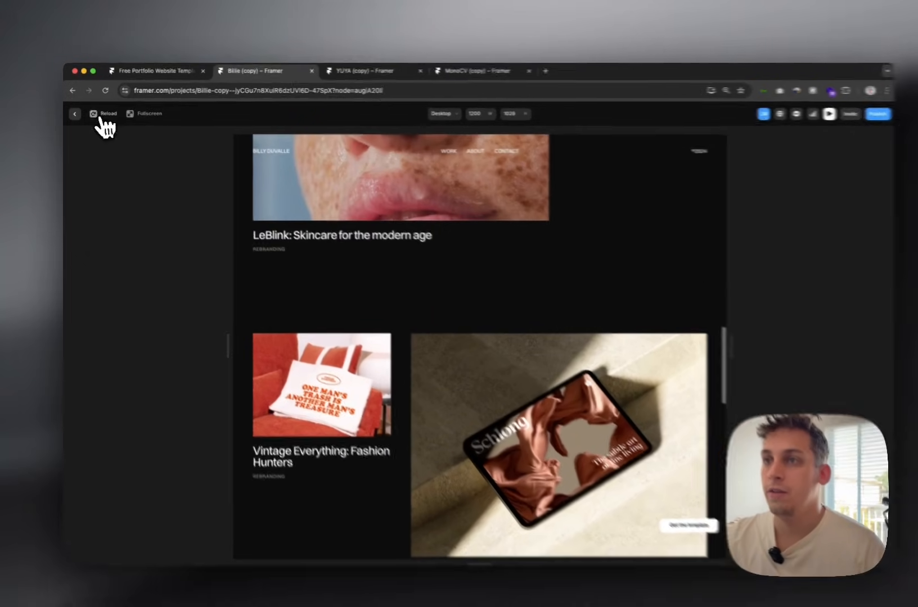
pyautogui.click(74, 112)
# Move the Smooth Scroll layer below Page Wrapper inside the Desktop breakpoint, and select the GLOBAL: get template layer.
pyautogui.click(97, 221)
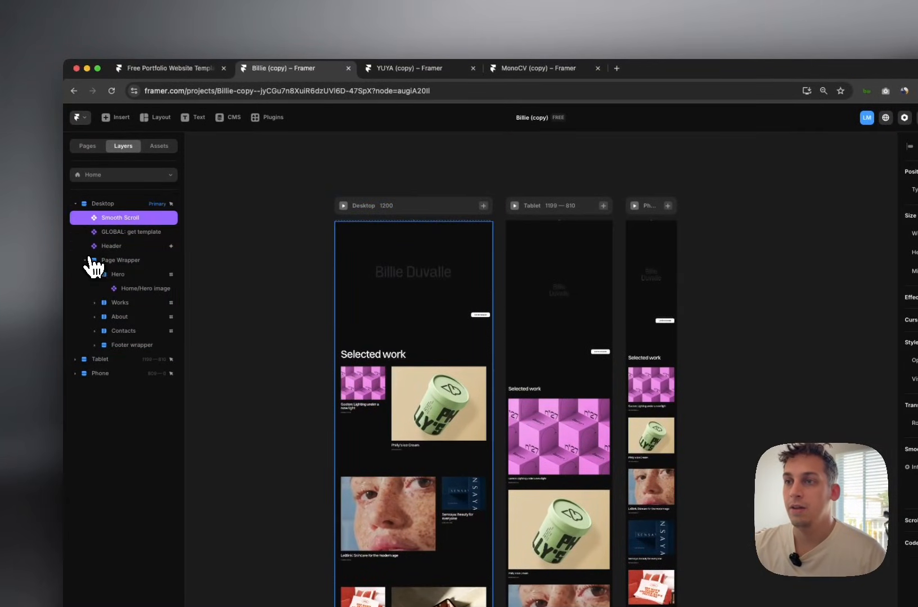
pyautogui.moveTo(99, 261); pyautogui.dragTo(100, 262)
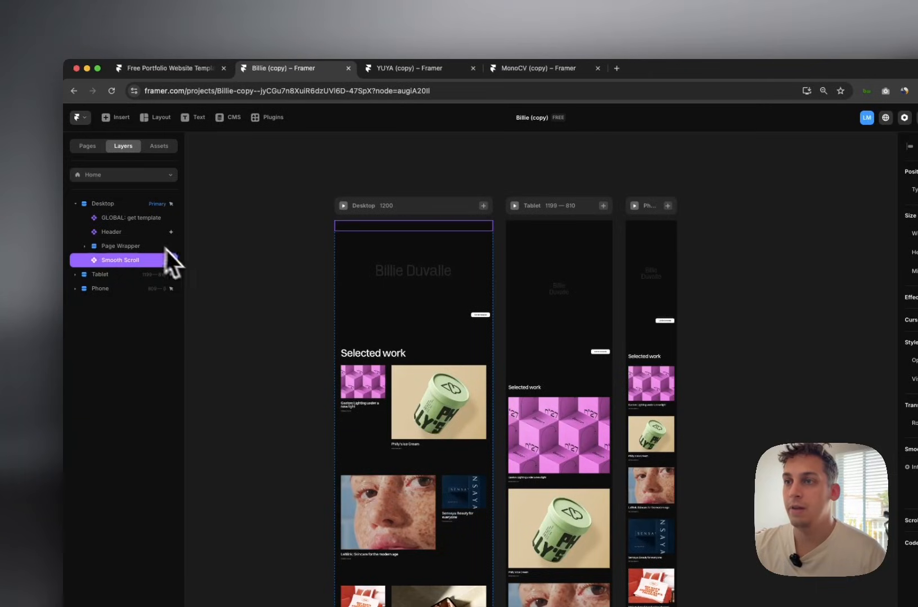
pyautogui.click(119, 218)
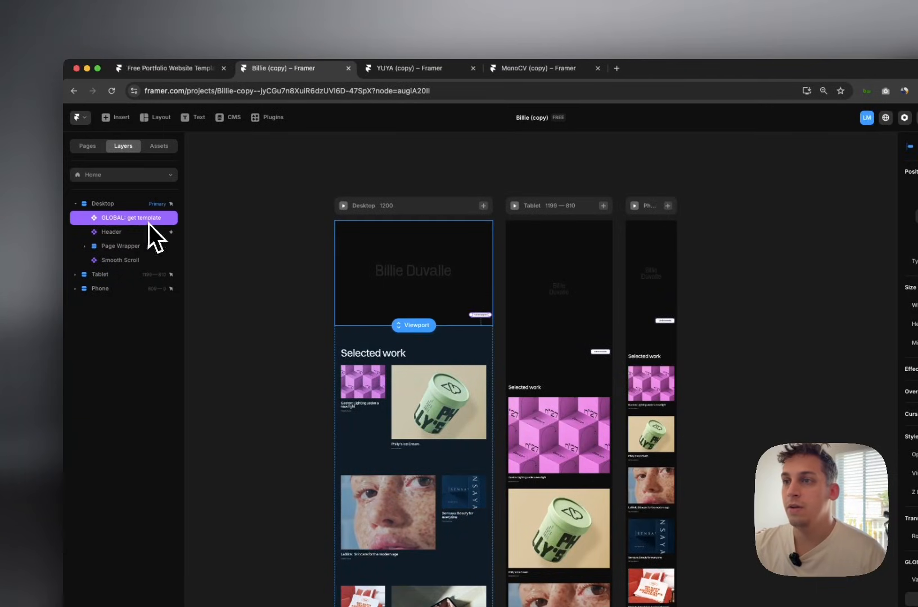
# Delete the GLOBAL: get template button from the Desktop breakpoint of the Home page.
pyautogui.scroll(5, 444, 304)
pyautogui.scroll(3, 453, 309)
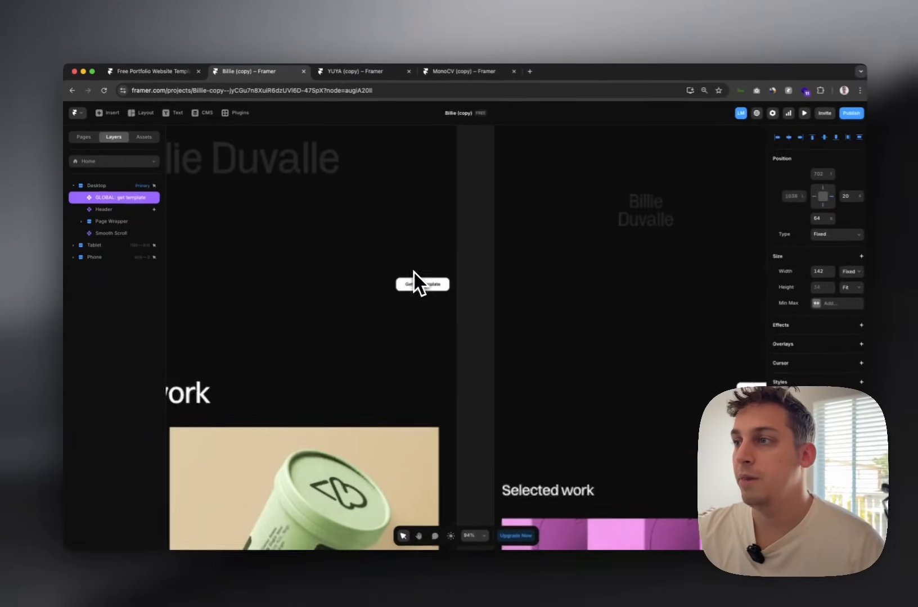
pyautogui.scroll(-5, 389, 286)
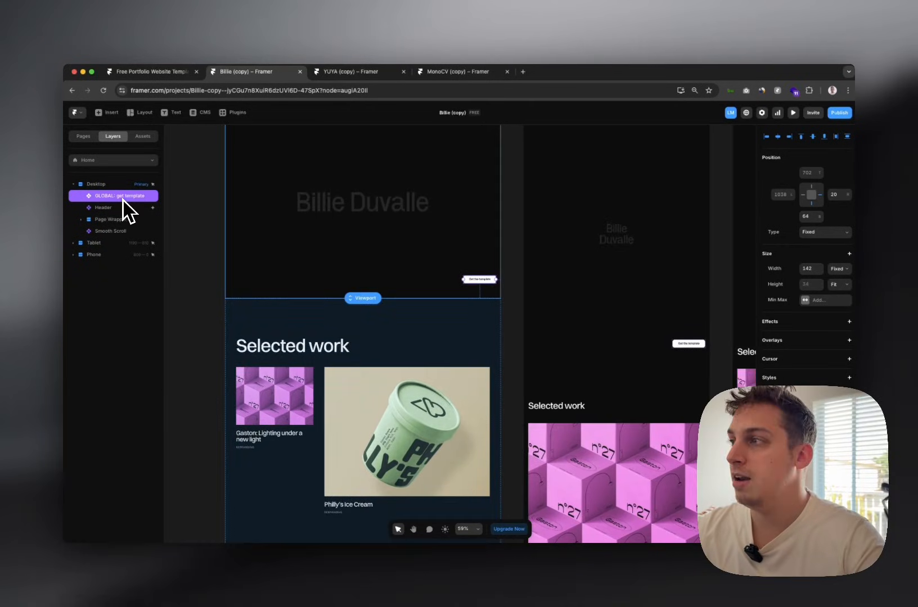
pyautogui.press('Delete')
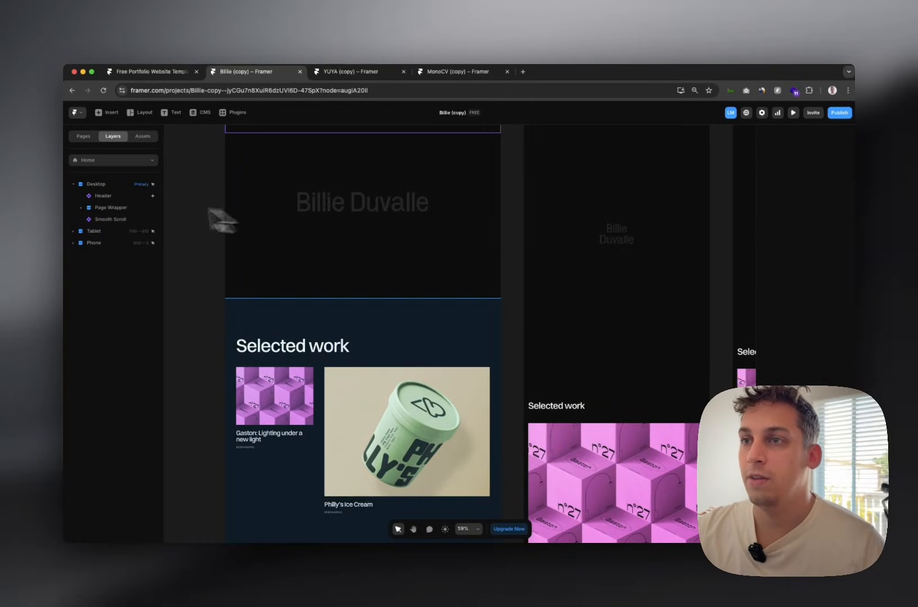
# Select the Header layer, preview the Desktop page to check the header while scrolling, and return to the canvas.
pyautogui.scroll(3, 307, 211)
pyautogui.click(100, 196)
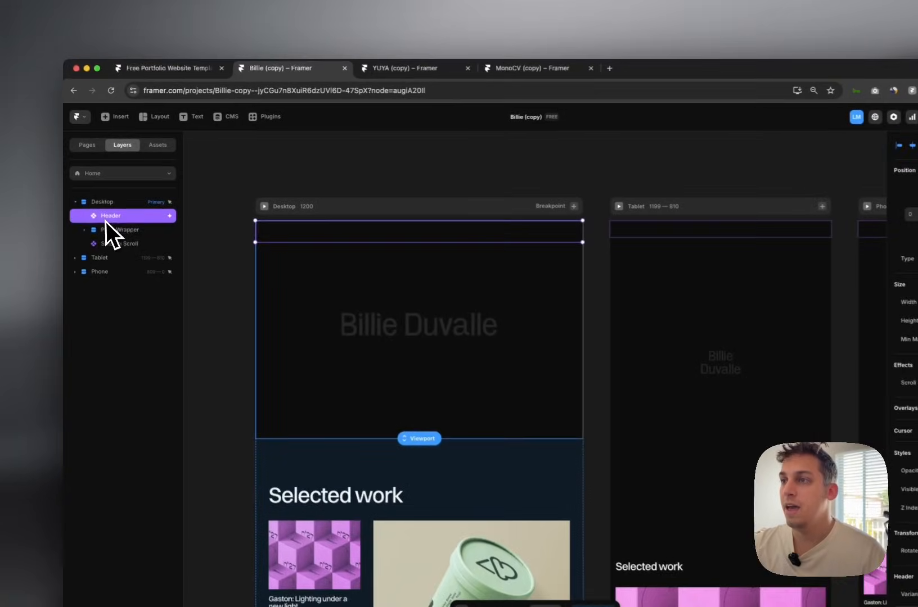
pyautogui.click(267, 208)
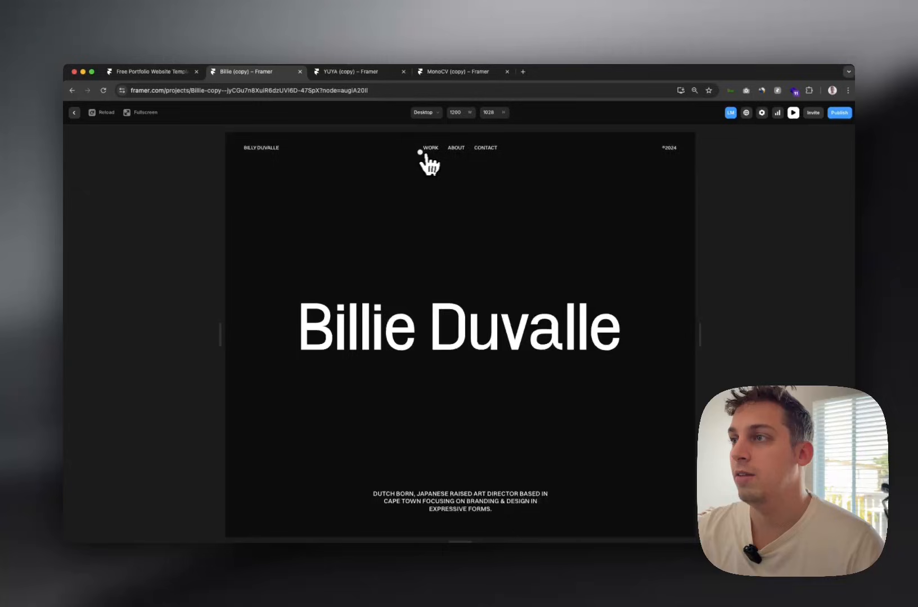
pyautogui.scroll(-15, 434, 246)
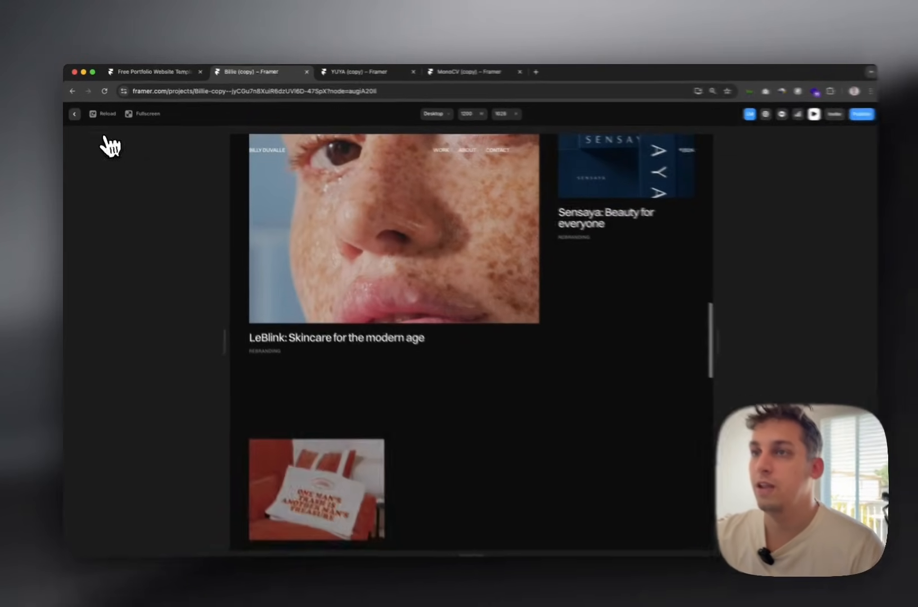
pyautogui.click(74, 113)
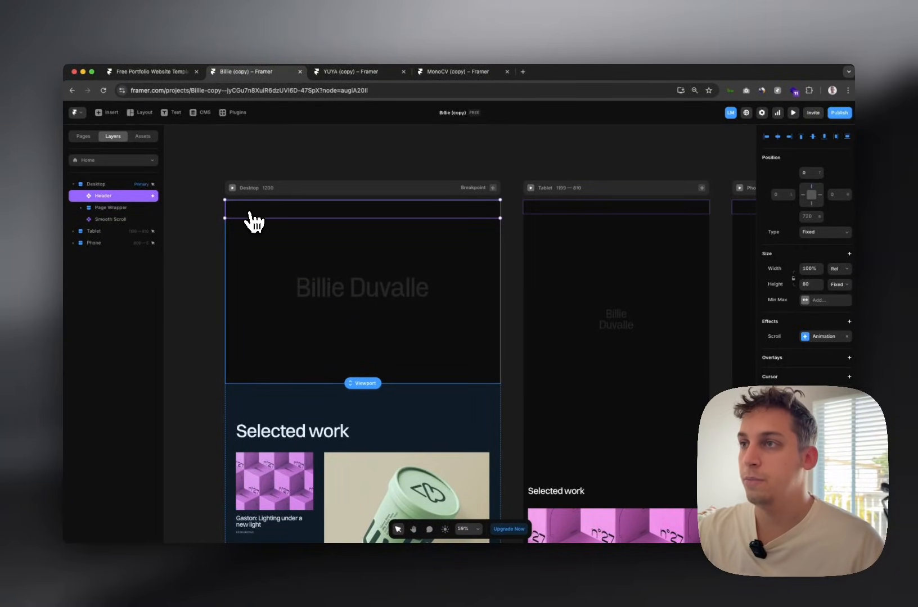
# Switch to the YUYA (copy) project, preview its Desktop page to check the navigation bar while scrolling, and return to the canvas.
pyautogui.click(349, 71)
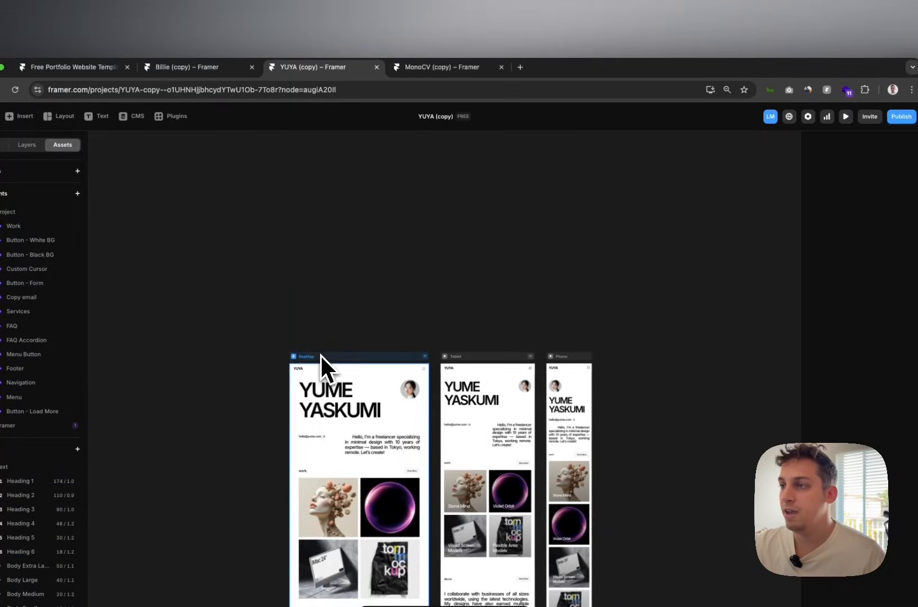
pyautogui.click(318, 374)
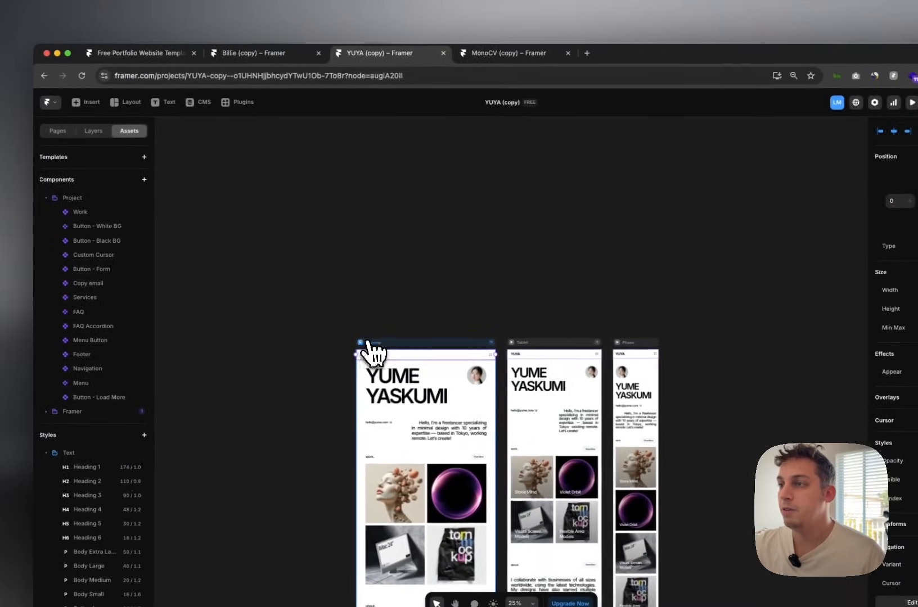
pyautogui.click(280, 340)
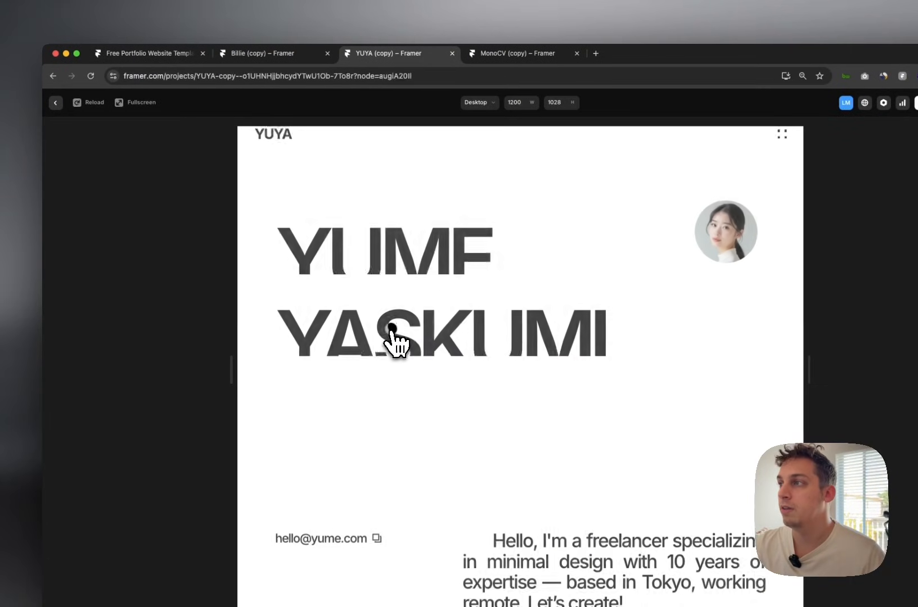
pyautogui.scroll(-2, 303, 327)
pyautogui.scroll(-5, 396, 331)
pyautogui.scroll(6, 393, 338)
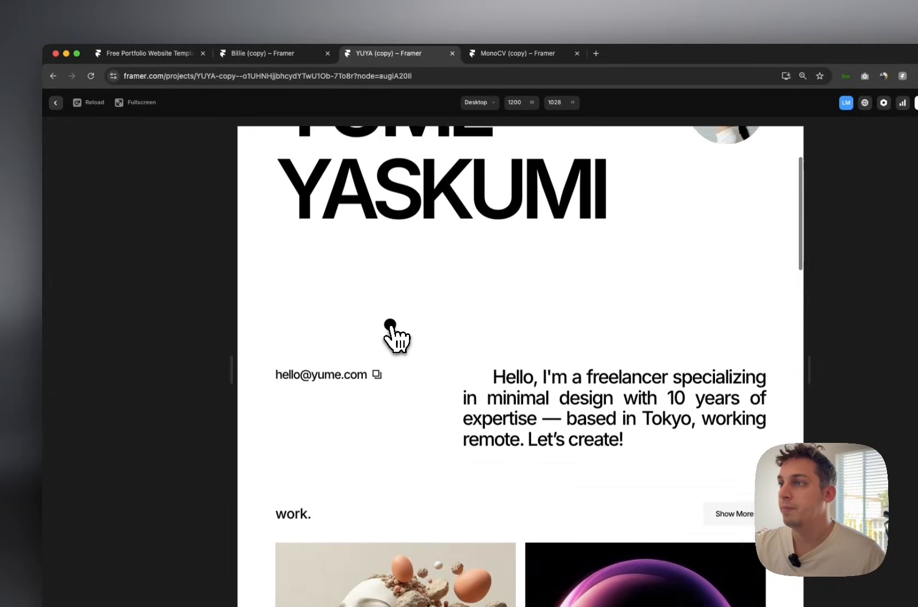
pyautogui.click(55, 102)
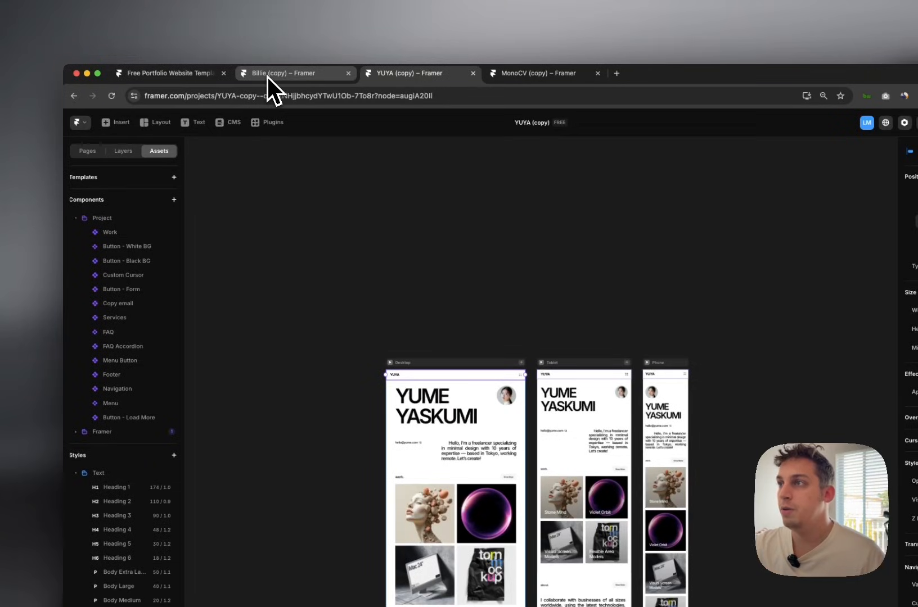
# Switch to the MonoCV (copy) project, preview its Desktop page while scrolling through it, and return to the canvas.
pyautogui.click(546, 79)
pyautogui.click(320, 200)
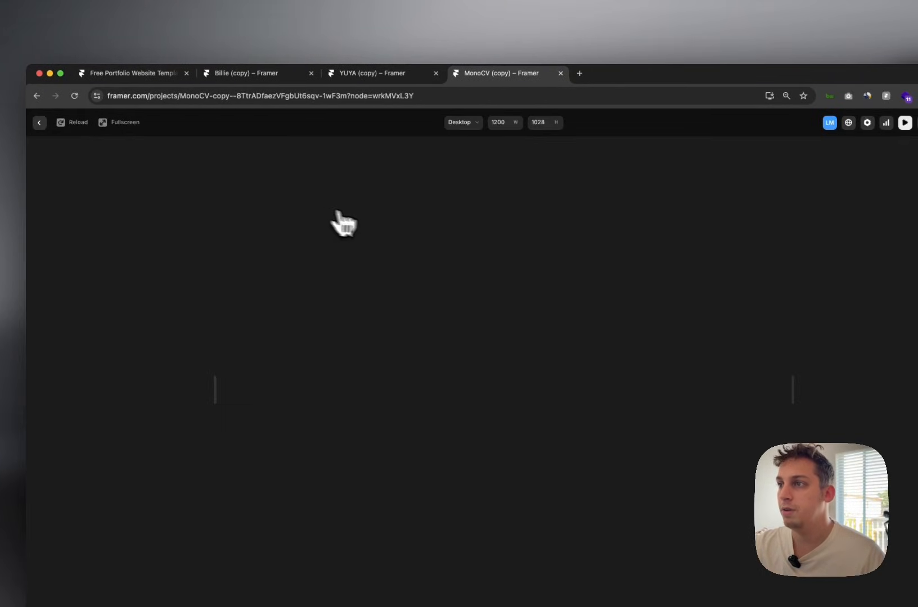
pyautogui.scroll(-8, 389, 229)
pyautogui.scroll(8, 389, 229)
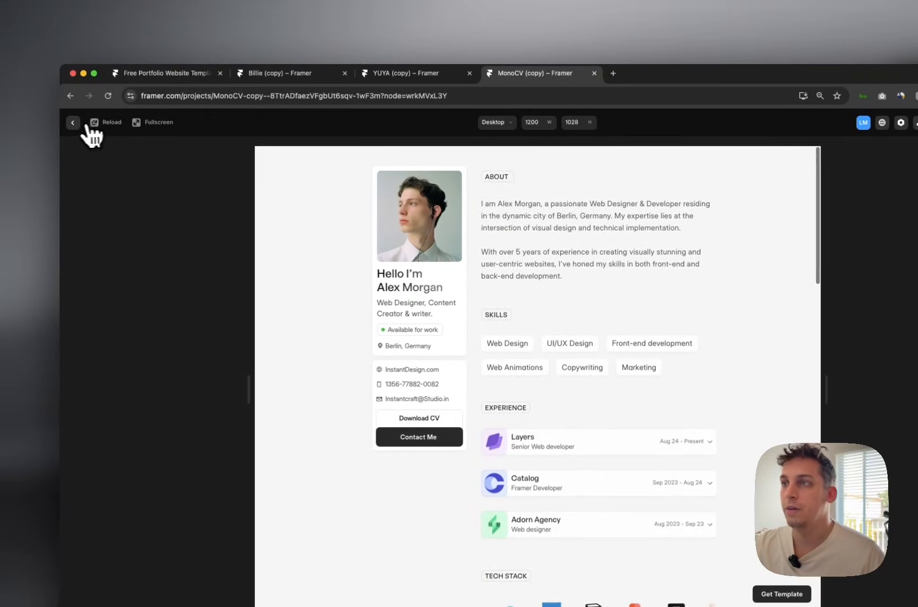
pyautogui.click(39, 122)
# Return to the Billie (copy) project, select its Header layer, and briefly compare it with the YUYA (copy) project.
pyautogui.click(276, 75)
pyautogui.click(227, 220)
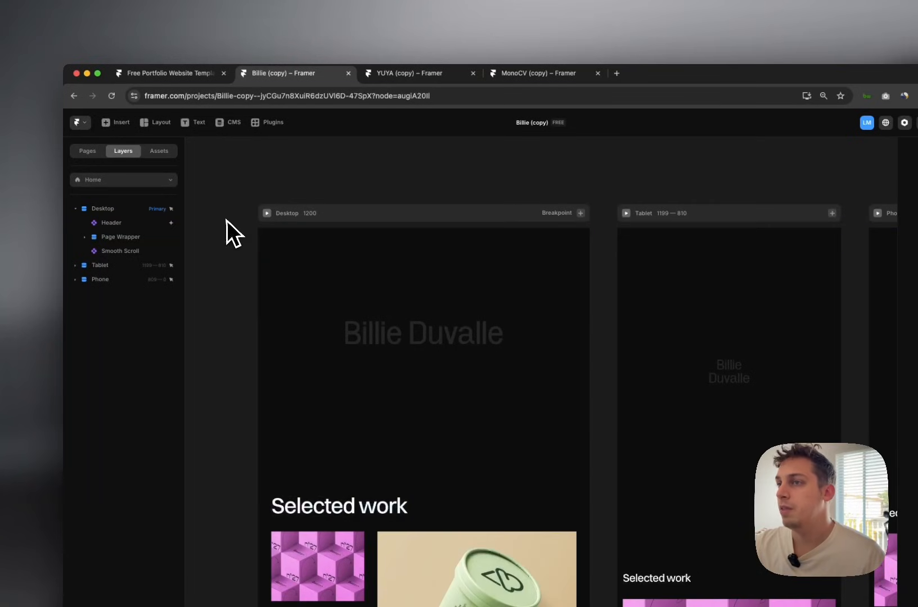
pyautogui.click(154, 225)
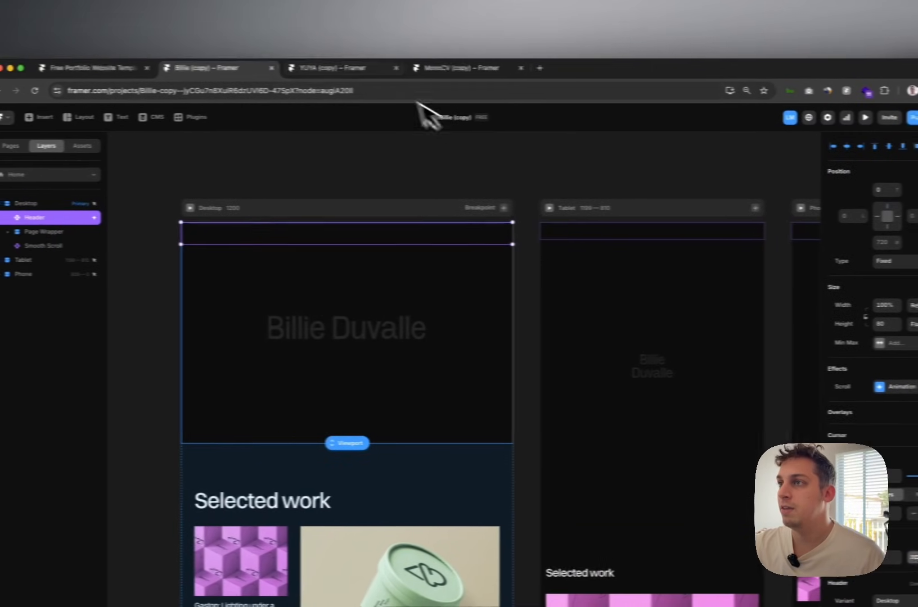
pyautogui.click(409, 73)
pyautogui.click(256, 68)
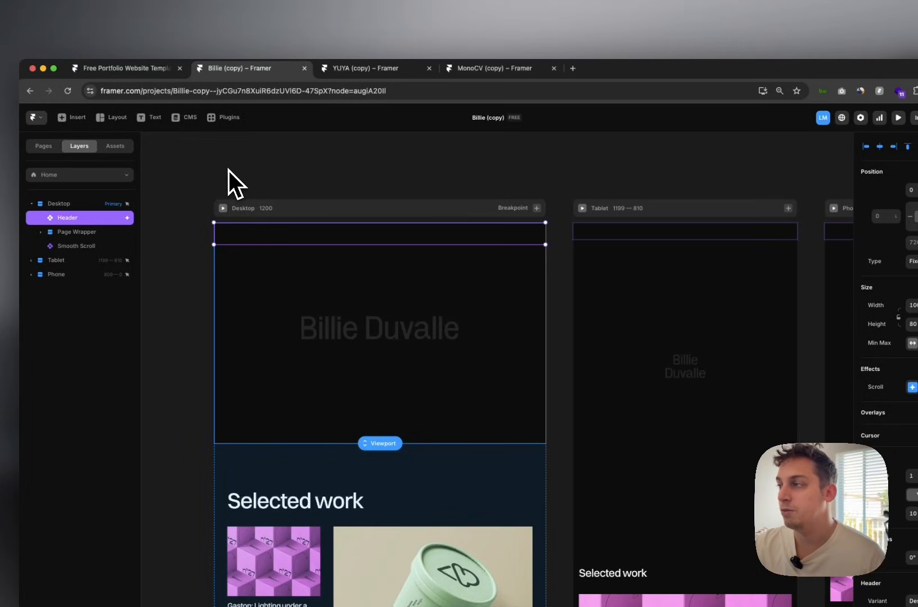
# Expand the Page Wrapper layer in the Desktop breakpoint and select its Hero section to examine its size settings.
pyautogui.click(96, 232)
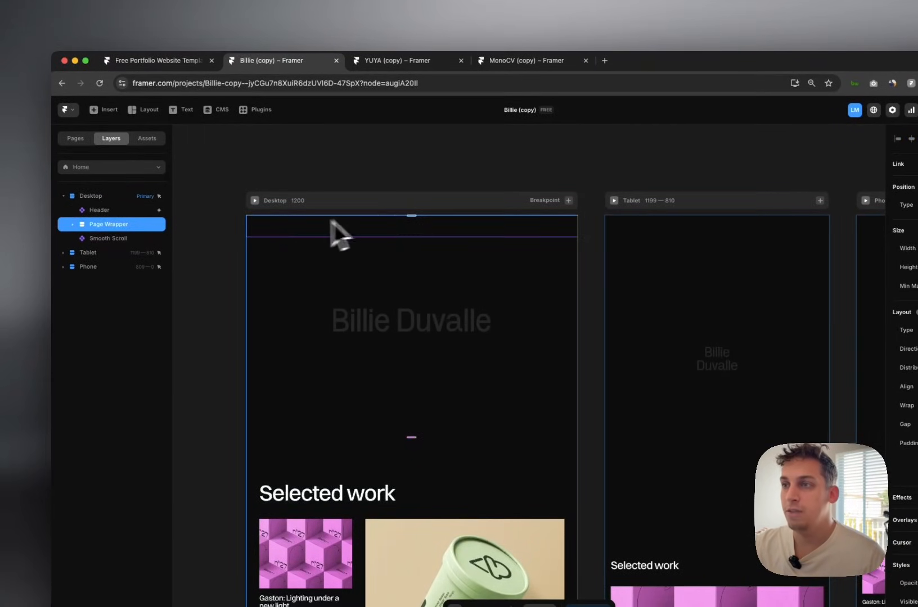
pyautogui.click(73, 225)
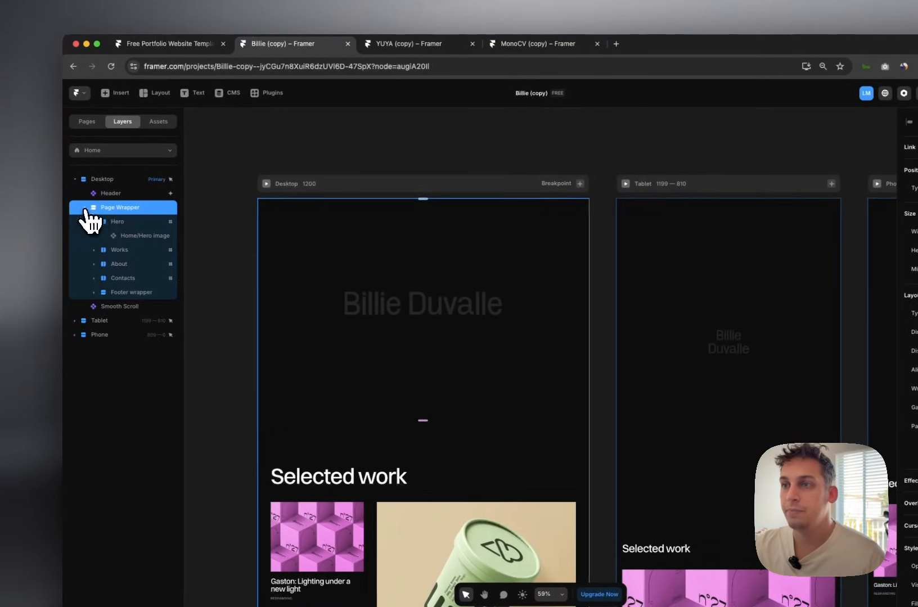
pyautogui.click(117, 222)
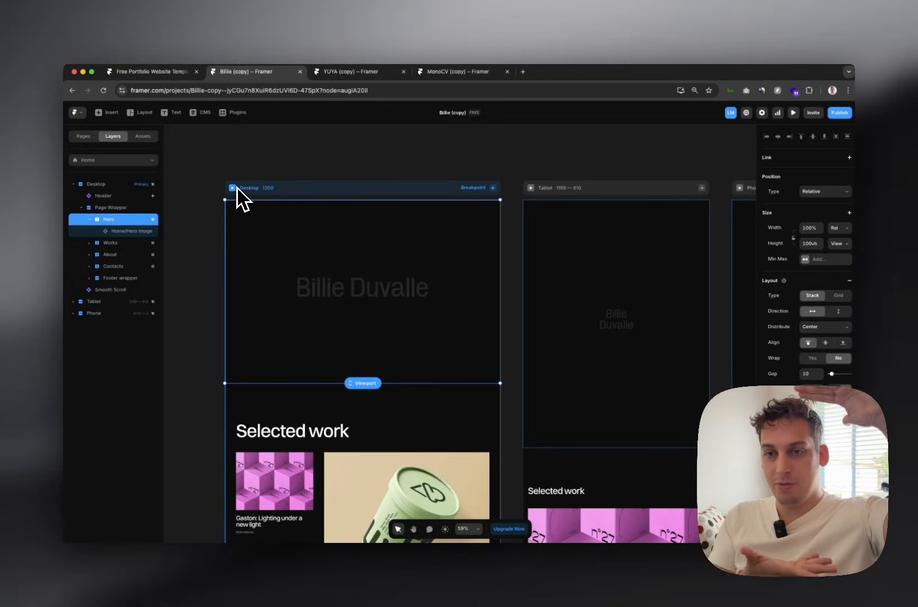
pyautogui.hscroll(2, 287, 226)
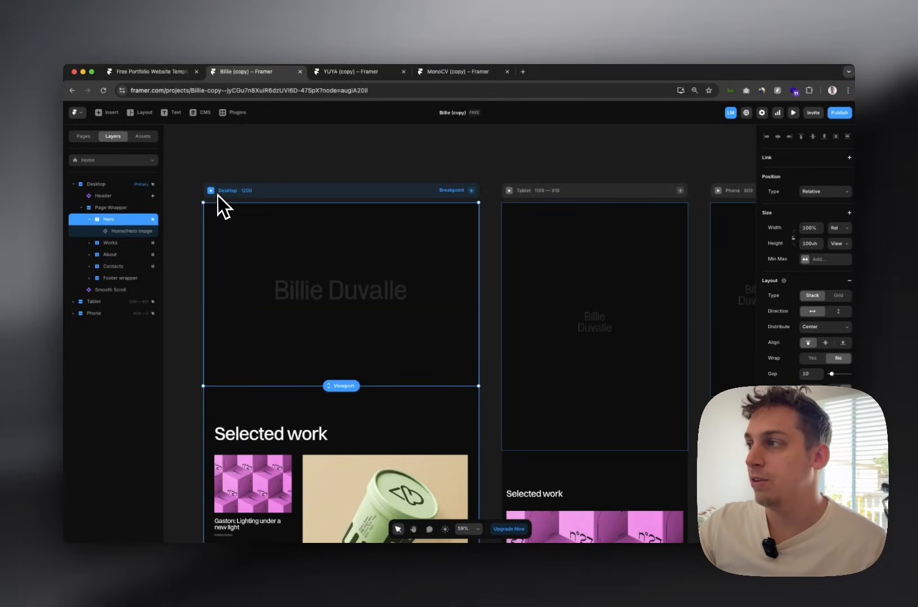
# Try a fixed height of 500 on the Hero section, preview the Desktop page with it, and return to the canvas.
pyautogui.click(837, 243)
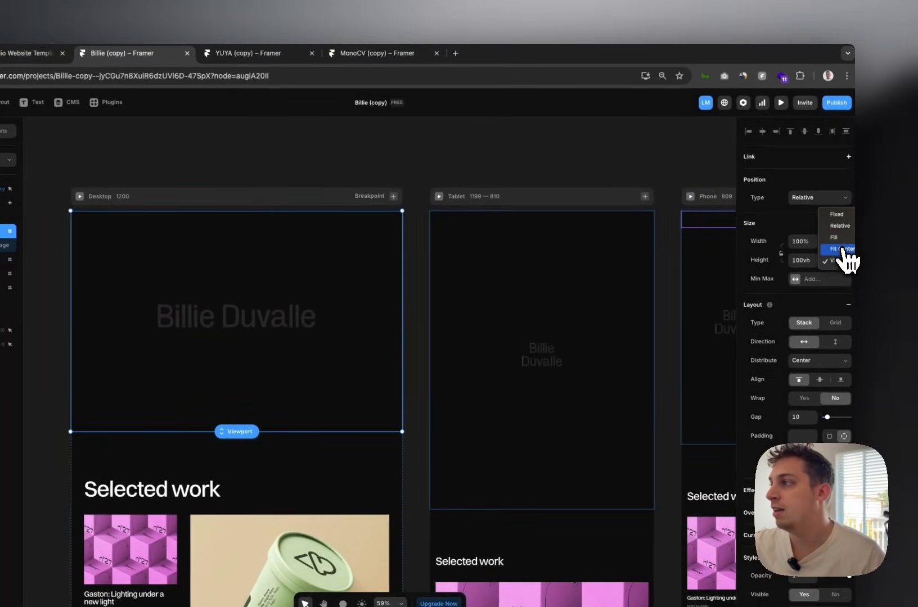
pyautogui.click(837, 216)
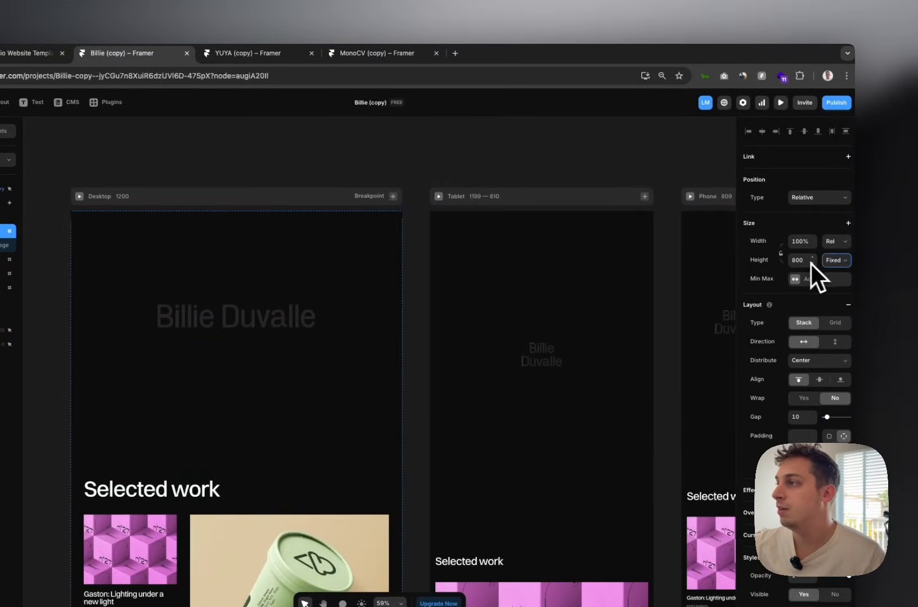
pyautogui.click(801, 263)
pyautogui.write('500')
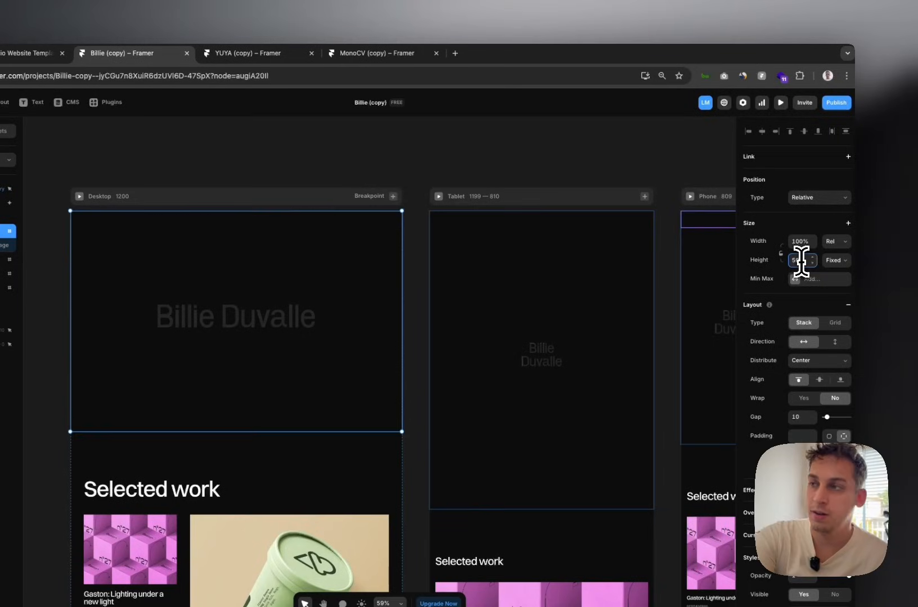
pyautogui.press('Return')
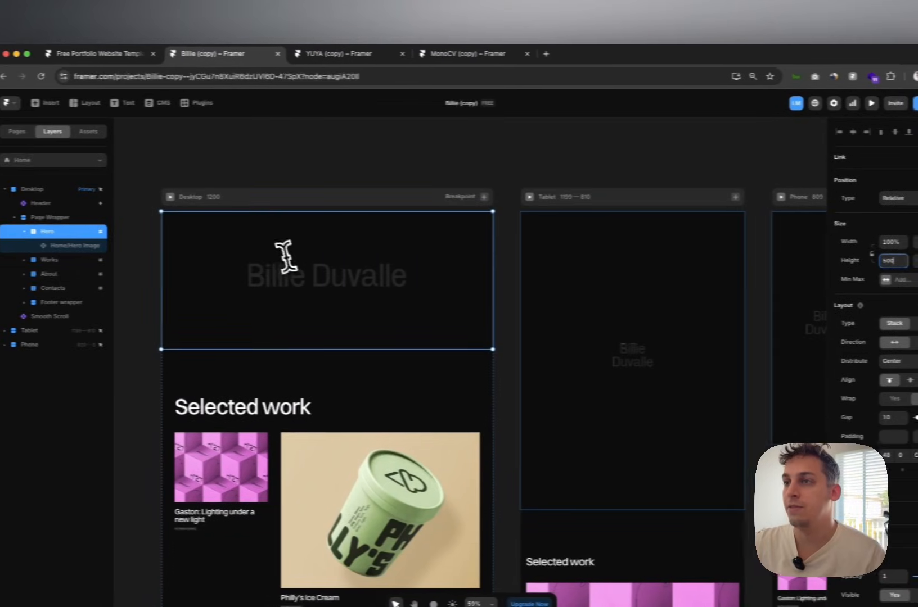
pyautogui.click(79, 196)
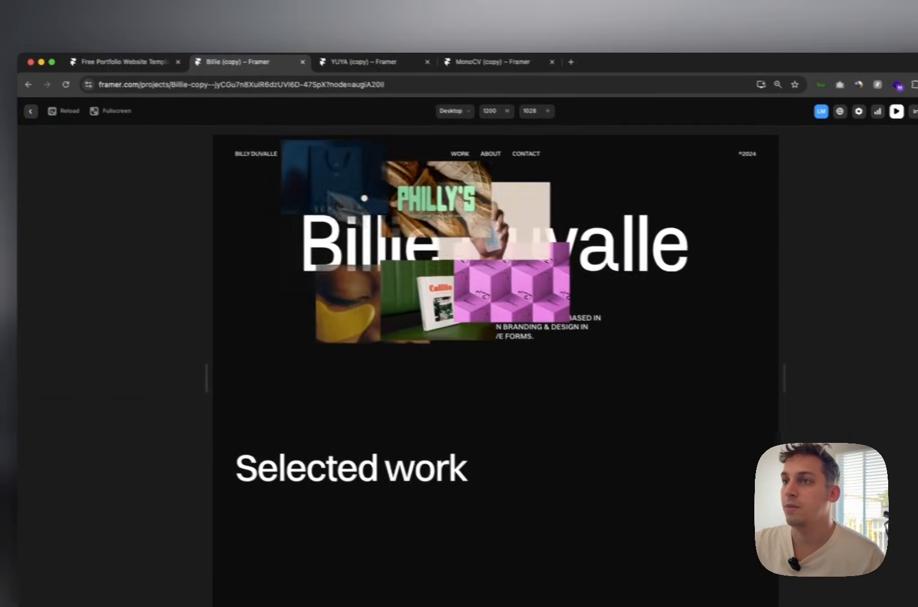
pyautogui.click(25, 111)
# Preview the Desktop page with the Hero section at a fixed height of 800, and undo back to the viewport height of 100vh.
pyautogui.click(331, 286)
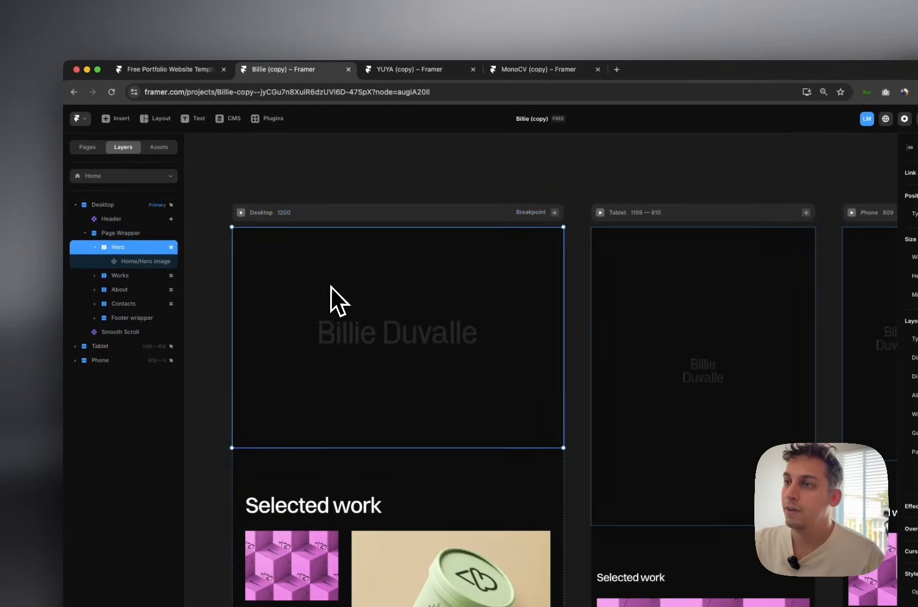
pyautogui.click(241, 213)
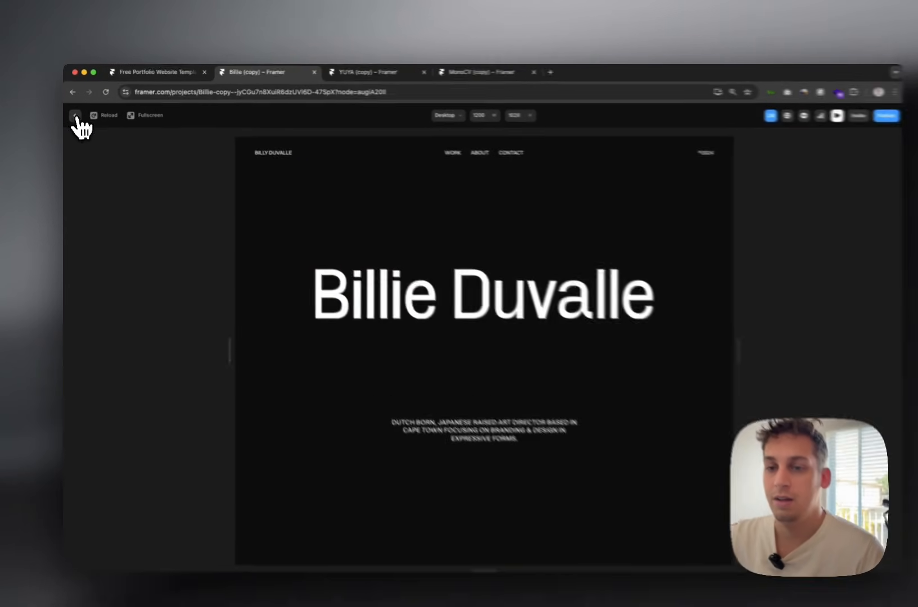
pyautogui.click(76, 116)
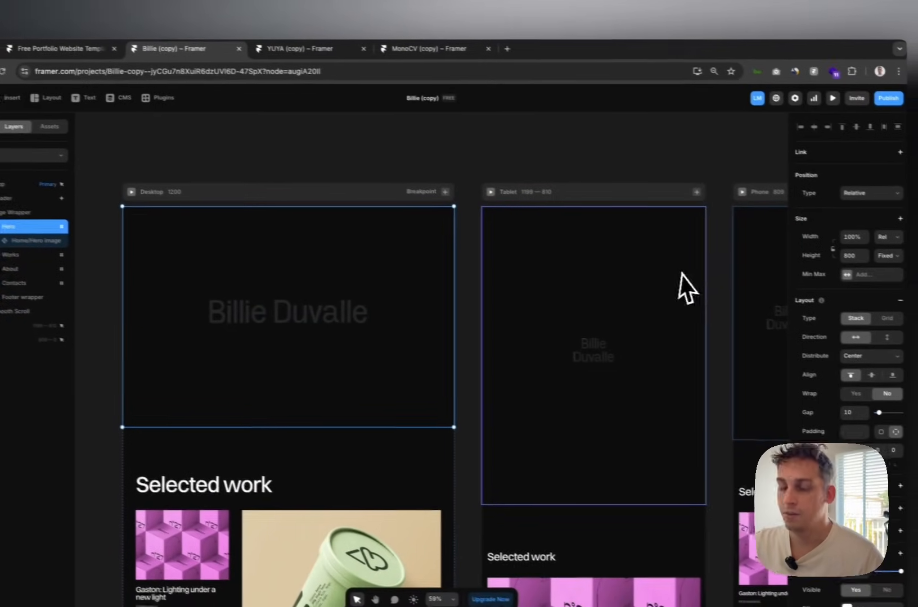
pyautogui.press('super+z')
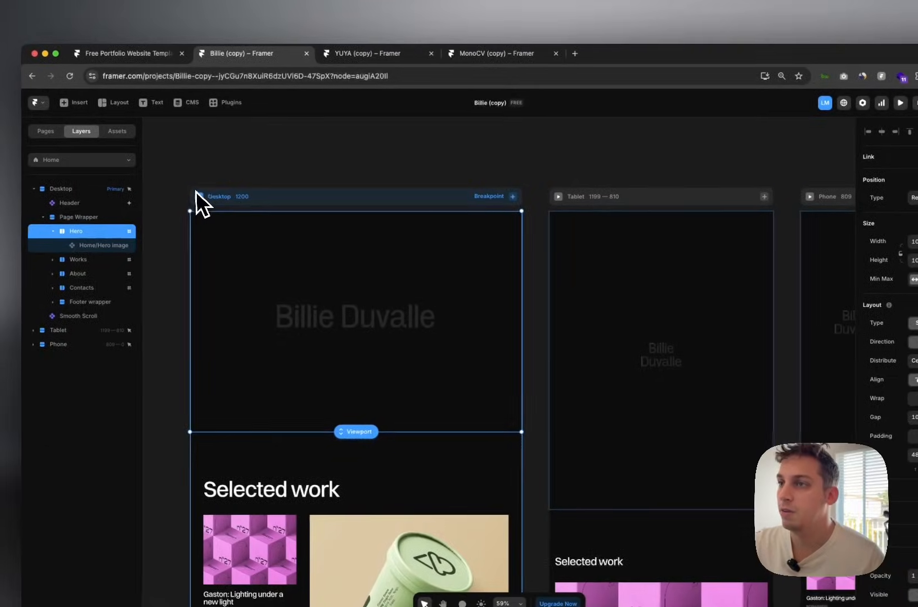
# Preview the Desktop page to check how the viewport-height Hero section fills the screen, and return to the canvas.
pyautogui.click(79, 190)
pyautogui.click(201, 197)
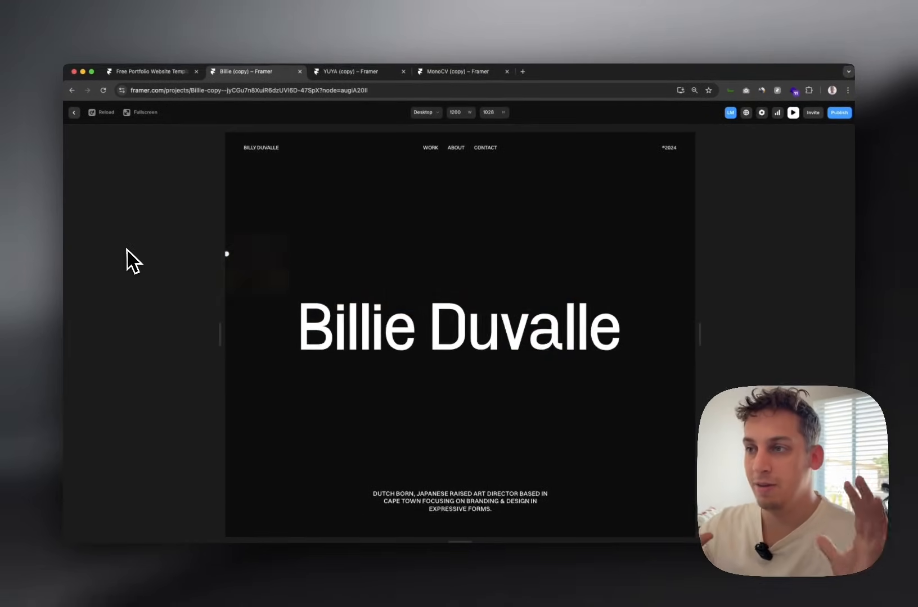
pyautogui.click(74, 111)
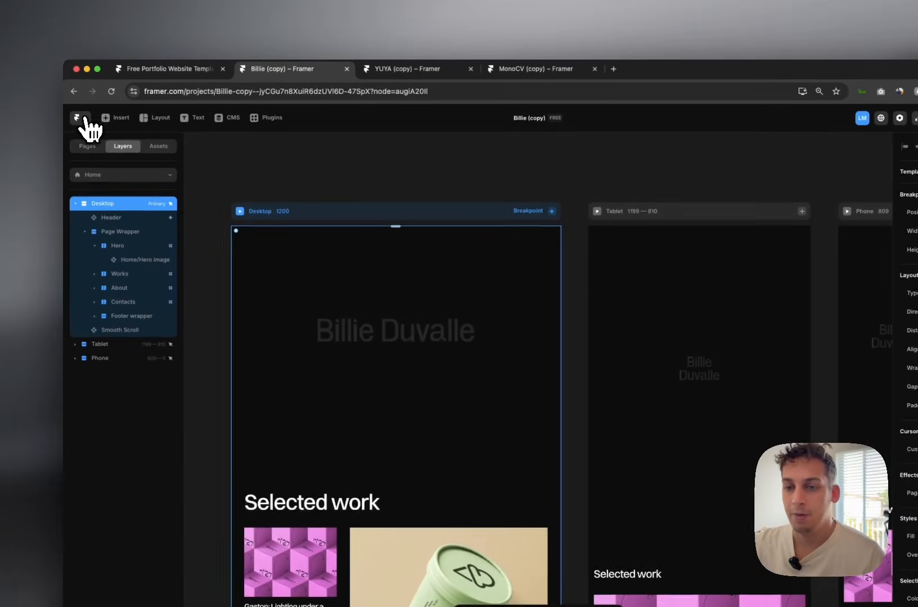
# Review the Header, Page Wrapper and Hero layers in turn, collapse Hero, and open the Works section to examine its contents.
pyautogui.scroll(-3, 319, 295)
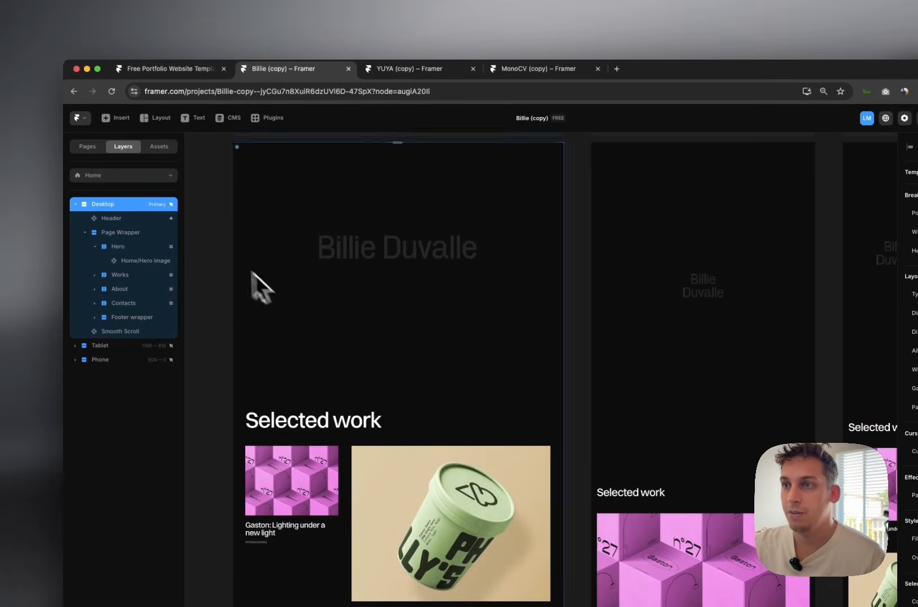
pyautogui.click(141, 219)
pyautogui.click(134, 233)
pyautogui.click(132, 246)
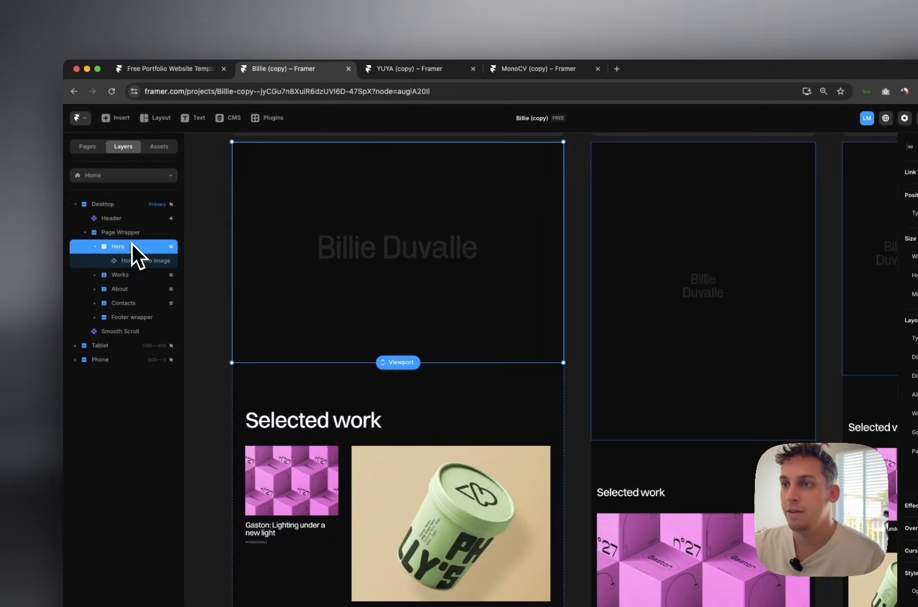
pyautogui.click(95, 247)
pyautogui.click(122, 261)
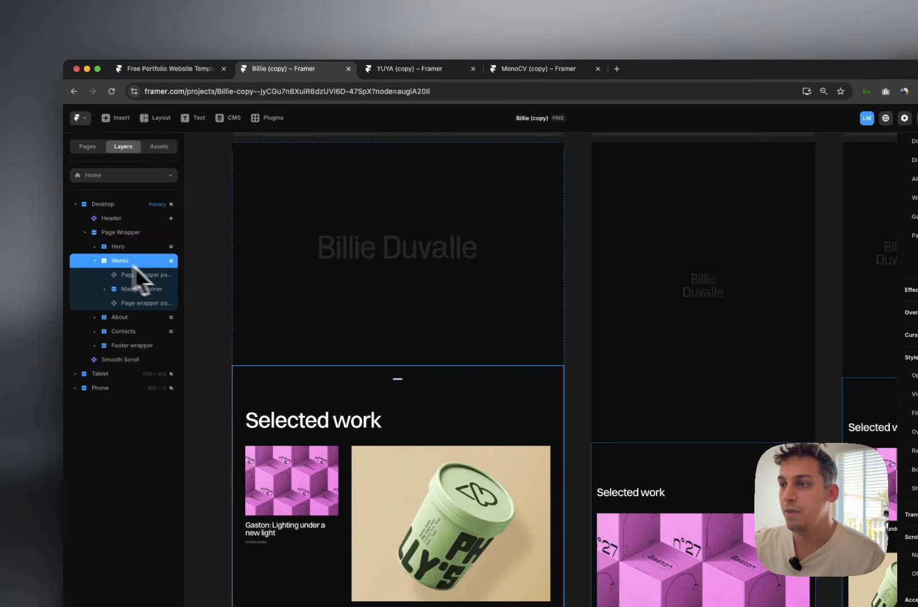
# Examine the Works section and its two Page wrapper padding layers on the page, widening the layer list to read their full names.
pyautogui.scroll(-5, 292, 337)
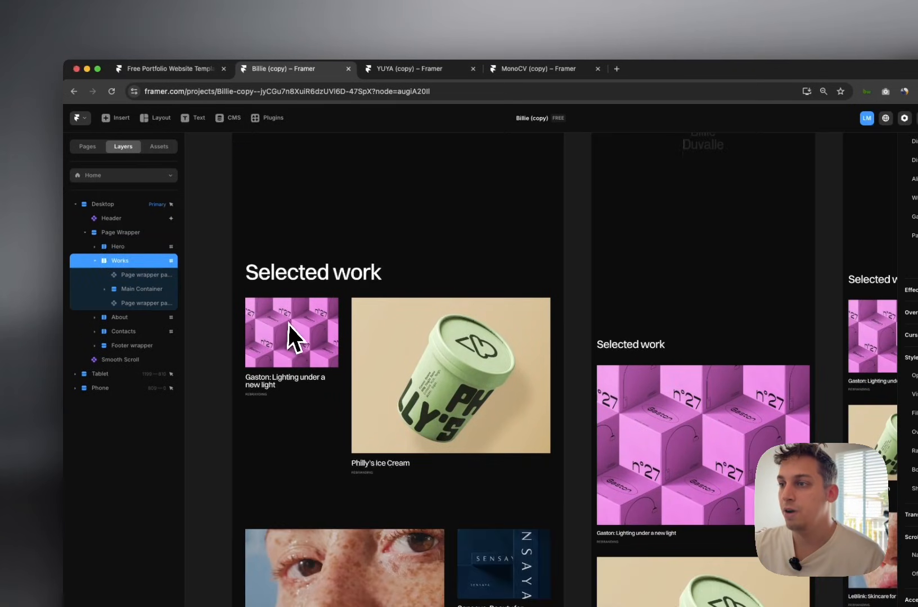
pyautogui.click(131, 276)
pyautogui.scroll(-2, 240, 251)
pyautogui.scroll(3, 240, 251)
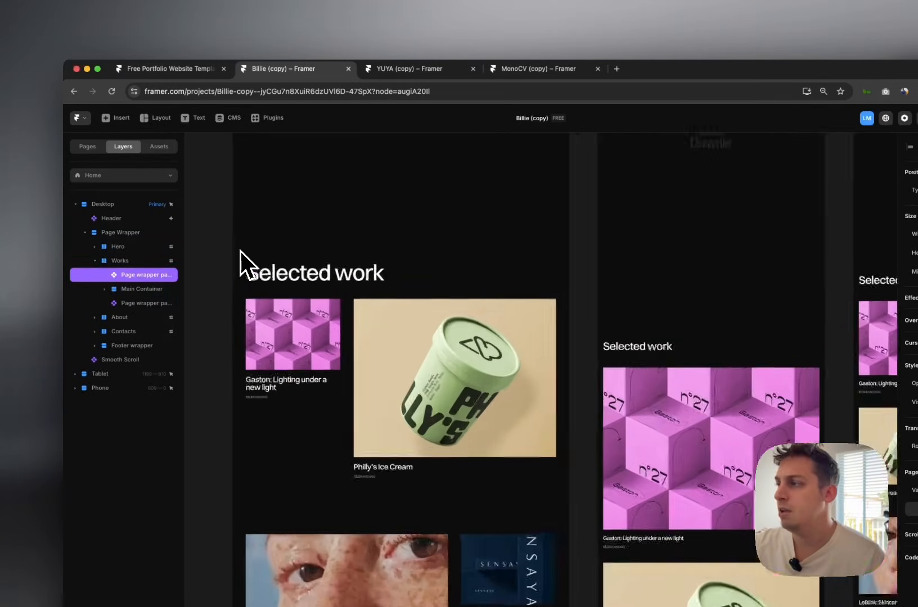
pyautogui.moveTo(187, 262); pyautogui.dragTo(207, 264)
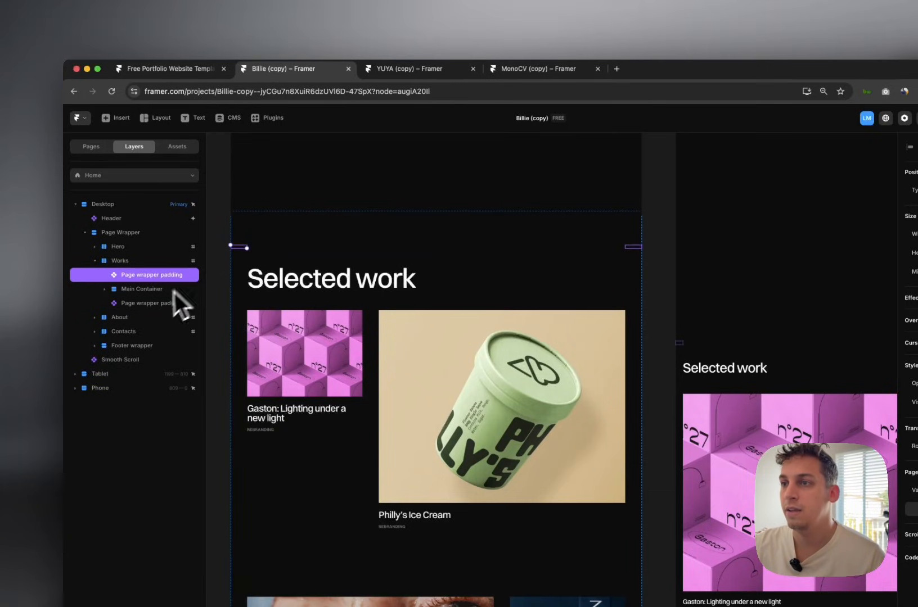
pyautogui.click(154, 304)
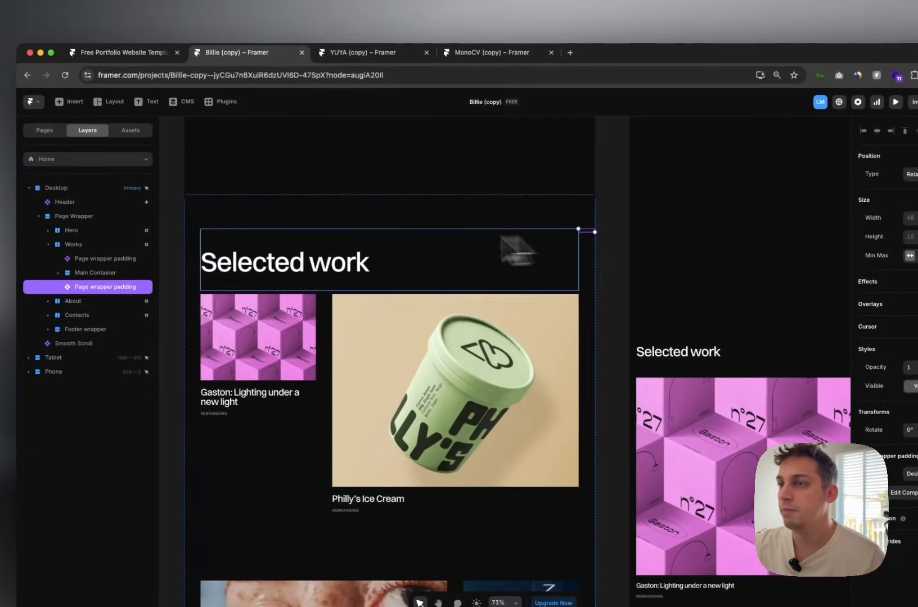
pyautogui.click(137, 257)
pyautogui.click(134, 246)
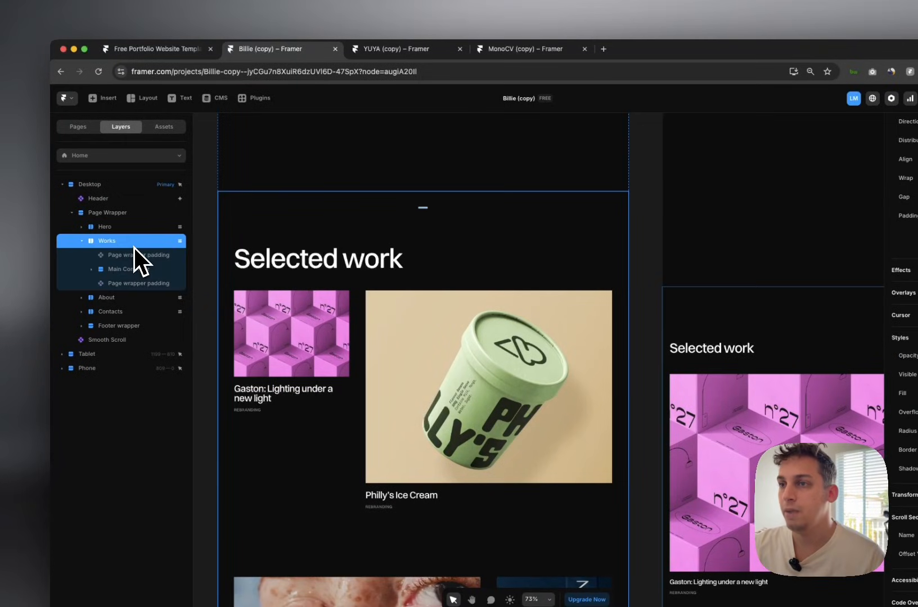
pyautogui.click(137, 255)
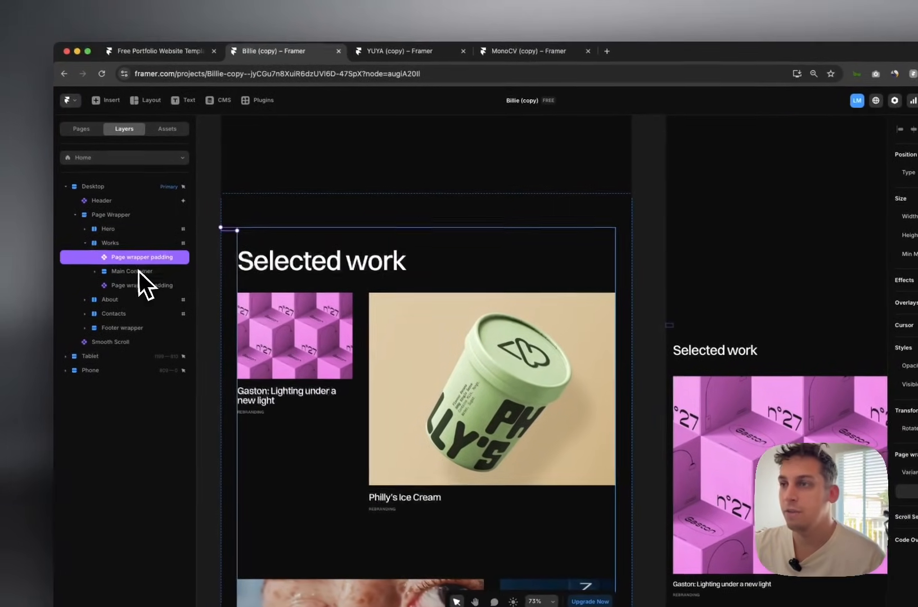
# Try right and left padding of 40 on the Works section.
pyautogui.click(126, 250)
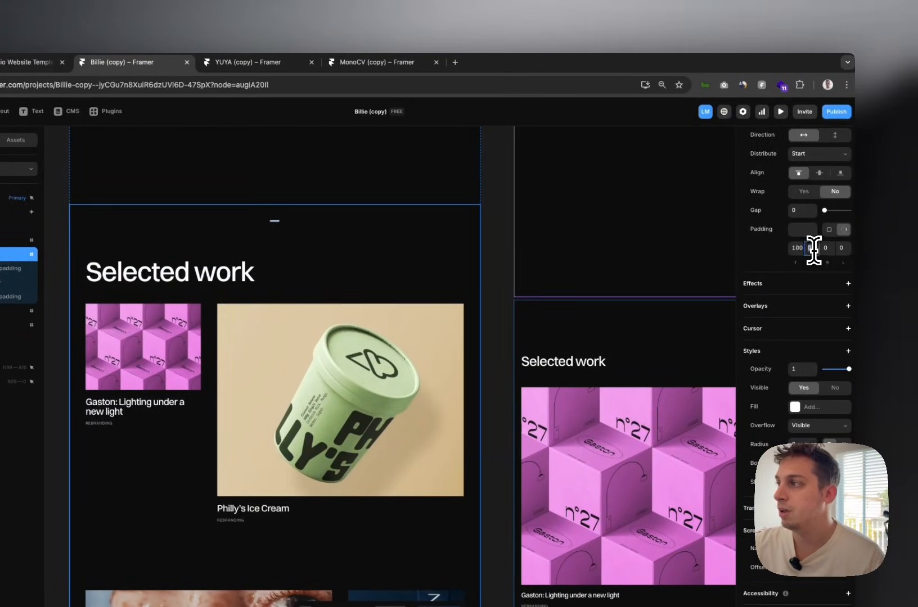
pyautogui.write('40')
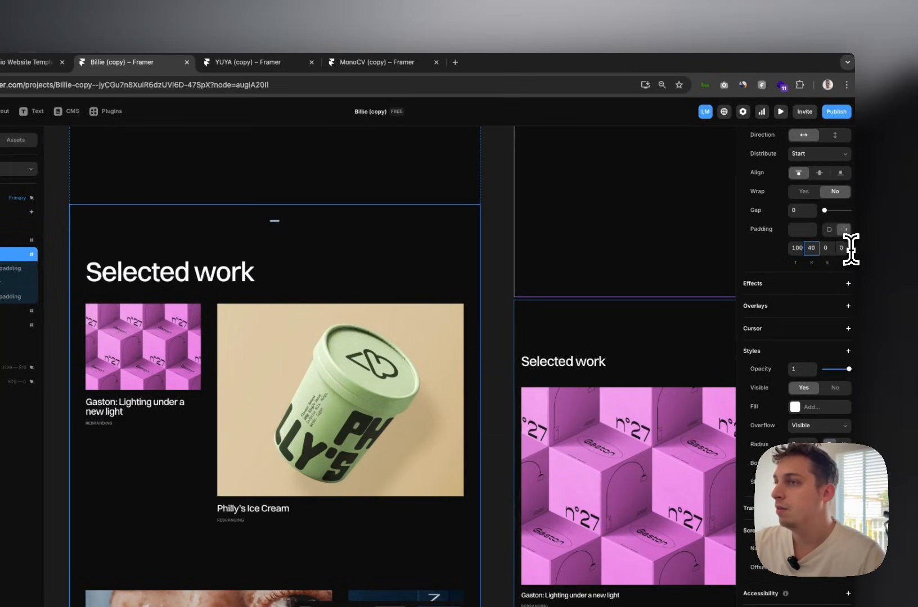
pyautogui.click(843, 248)
pyautogui.write('4')
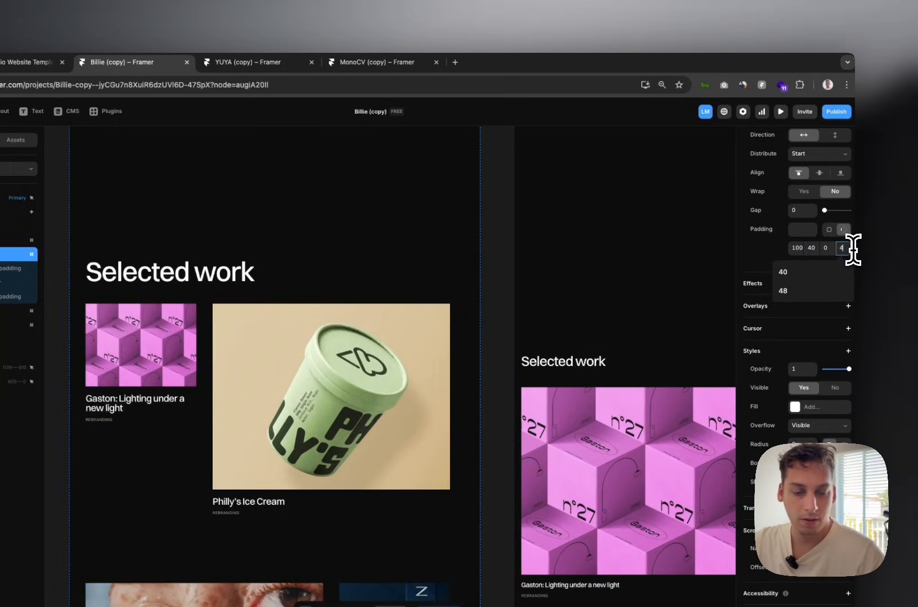
pyautogui.write('0')
# Try deleting both Page wrapper padding layers from Works, and undo the deletions together with the section's padding change.
pyautogui.click(167, 238)
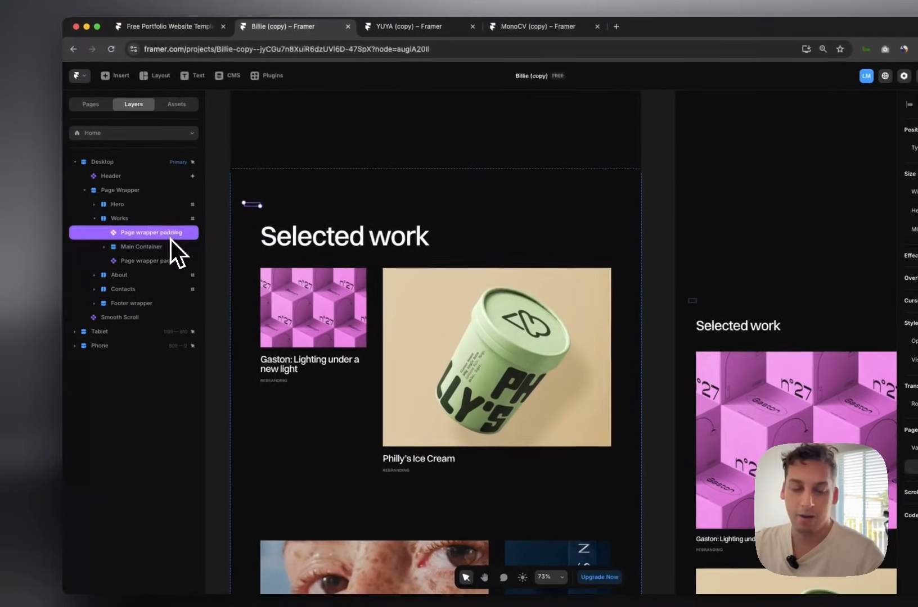
pyautogui.press('Delete')
pyautogui.press('Delete')
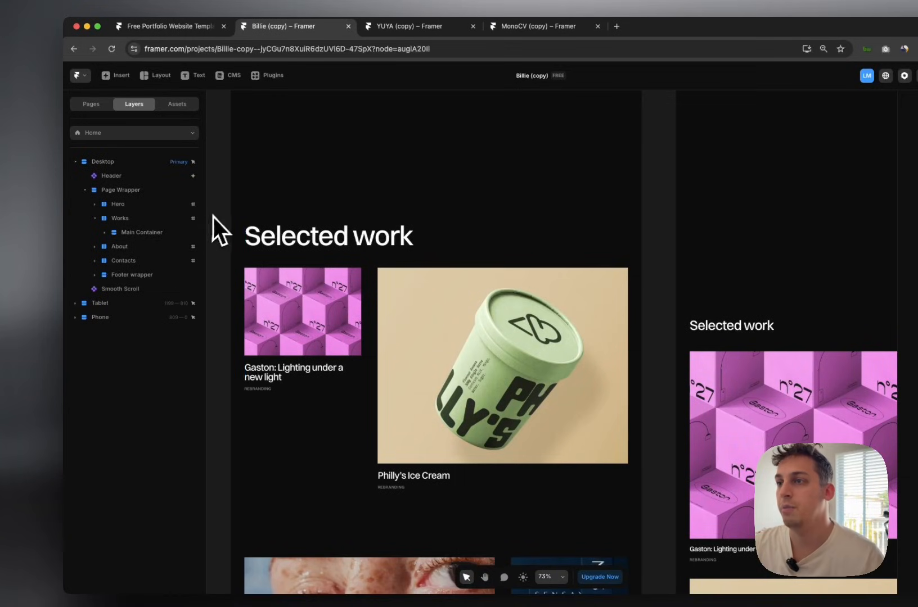
pyautogui.press('super+z')
pyautogui.press('super+z')
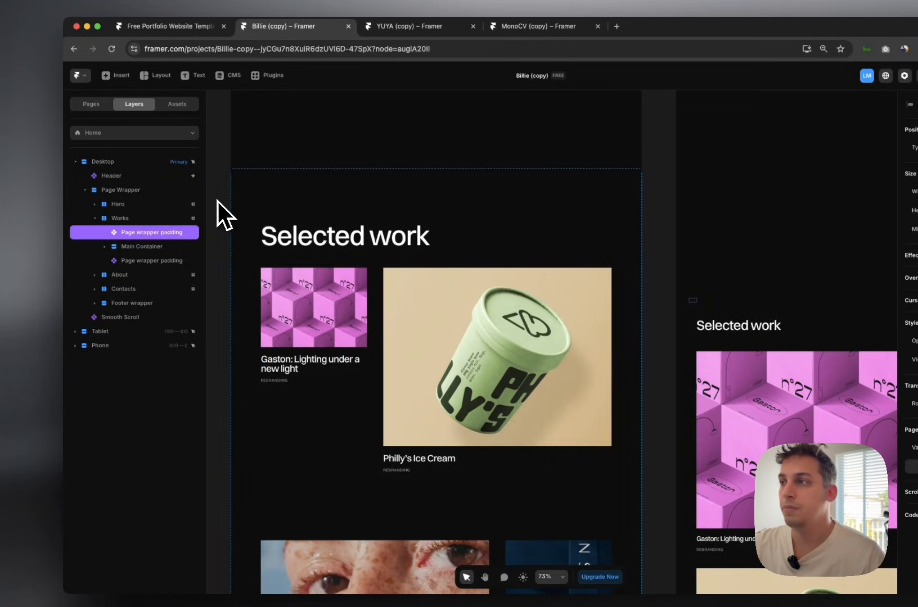
pyautogui.press('super+z')
pyautogui.click(218, 201)
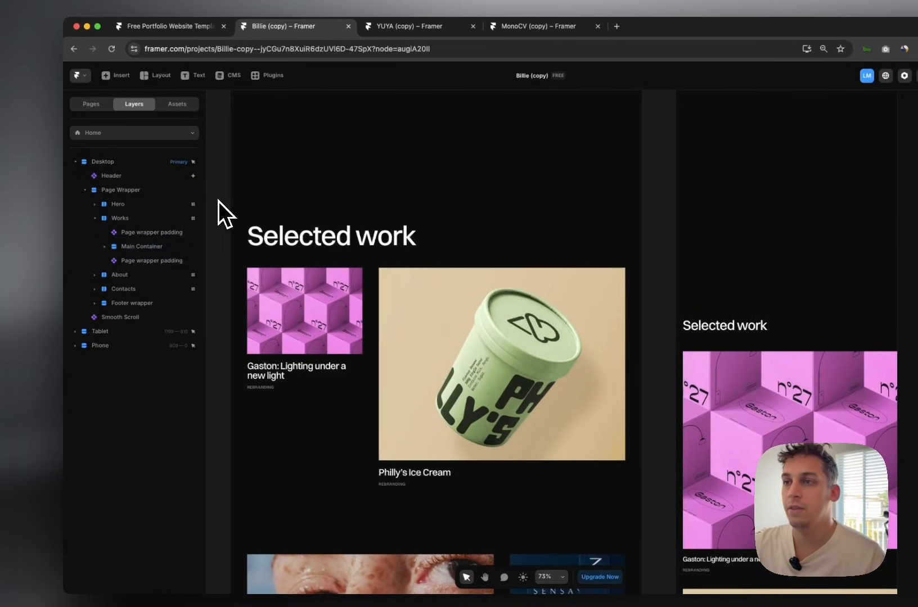
# Inspect the Works section's Main Container, from the first project tile to the heading grid and its Selected work text.
pyautogui.click(303, 339)
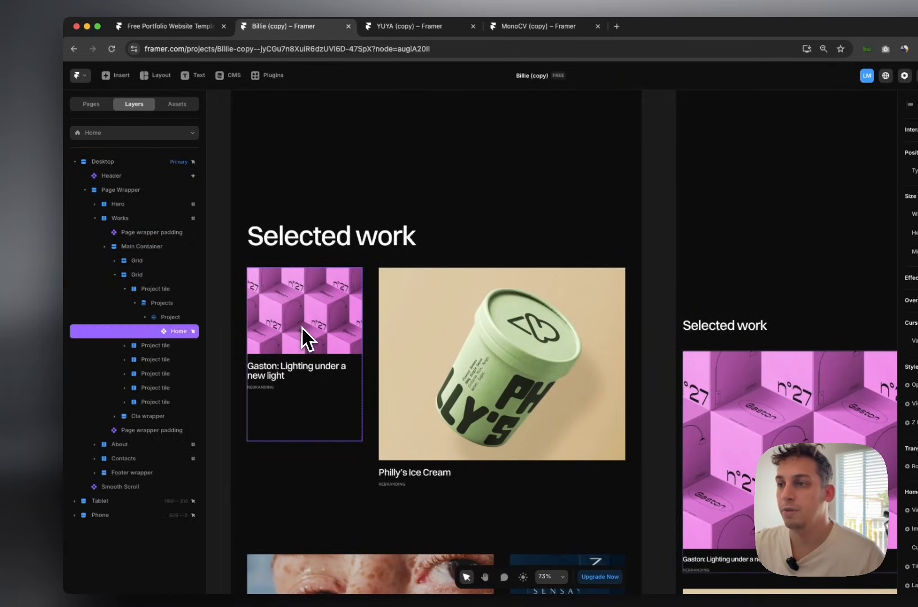
pyautogui.click(134, 303)
pyautogui.click(114, 274)
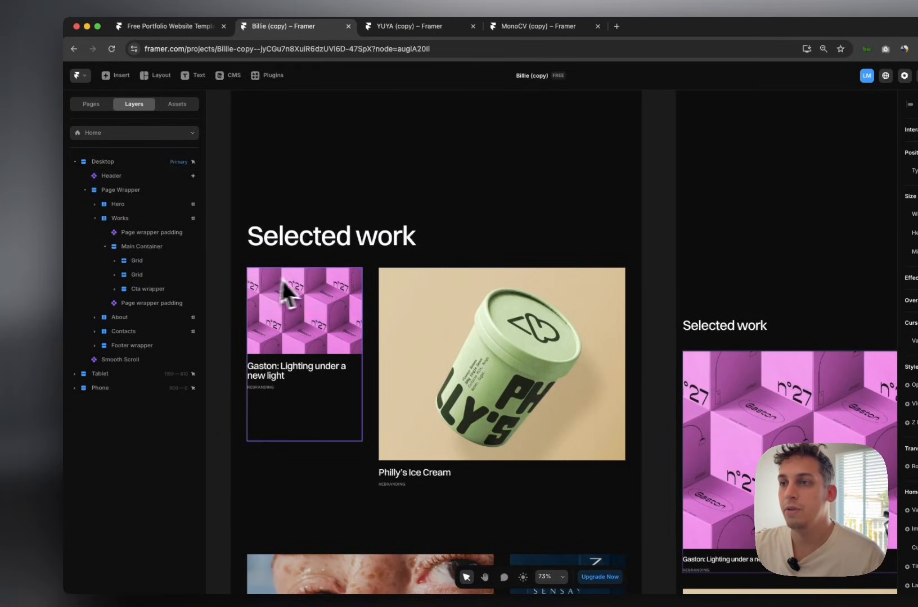
pyautogui.click(137, 251)
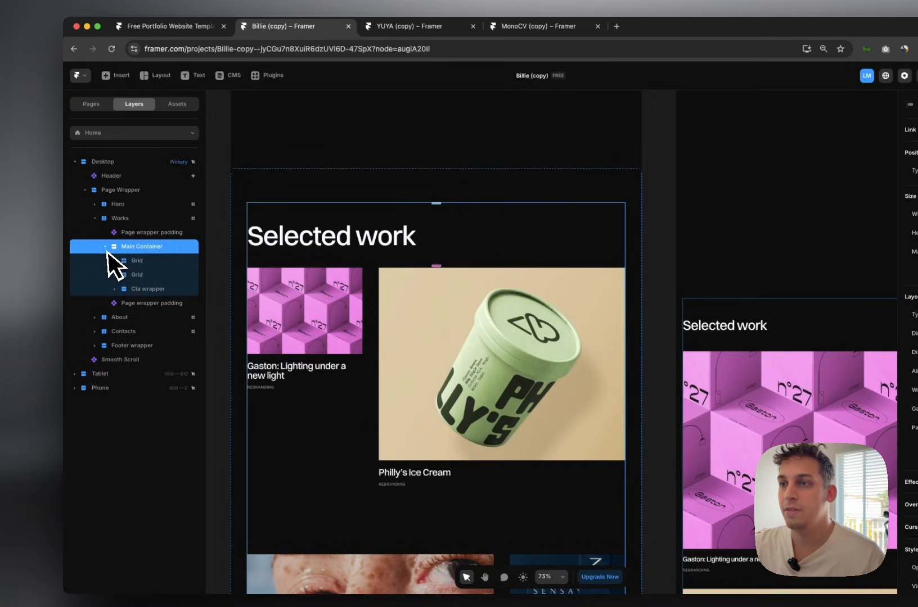
pyautogui.click(114, 261)
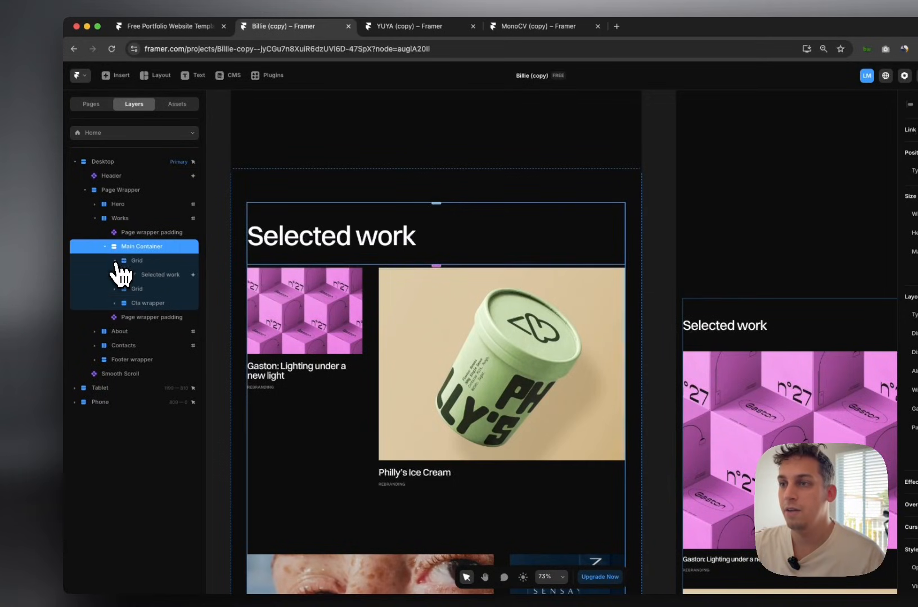
pyautogui.click(150, 280)
# Try switching the grid around the Selected work heading to a Stack layout, and undo the change.
pyautogui.click(140, 262)
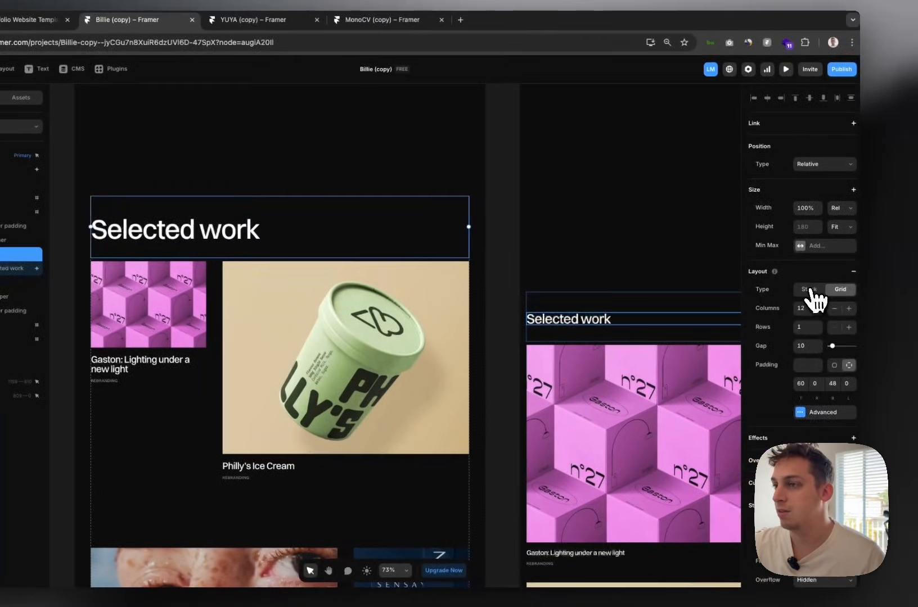
pyautogui.click(810, 290)
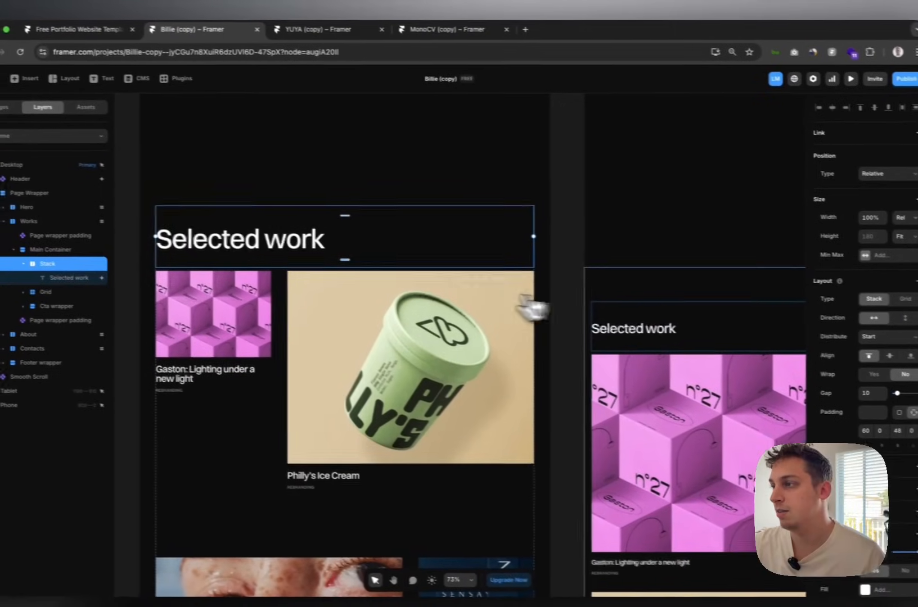
pyautogui.hscroll(2, 540, 300)
pyautogui.press('super+z')
pyautogui.hscroll(-5, 633, 316)
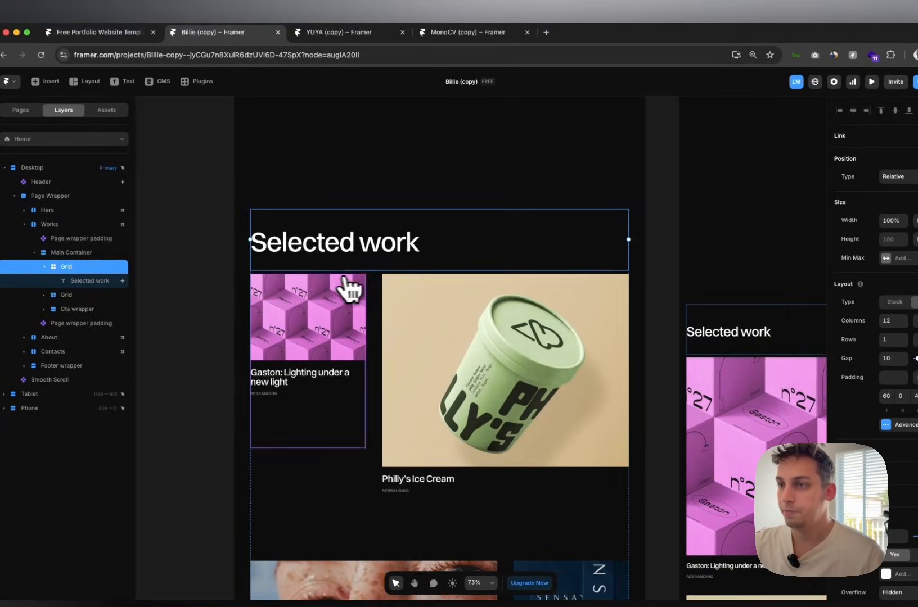
# Replace the Selected work heading text with "My projects".
pyautogui.click(98, 281)
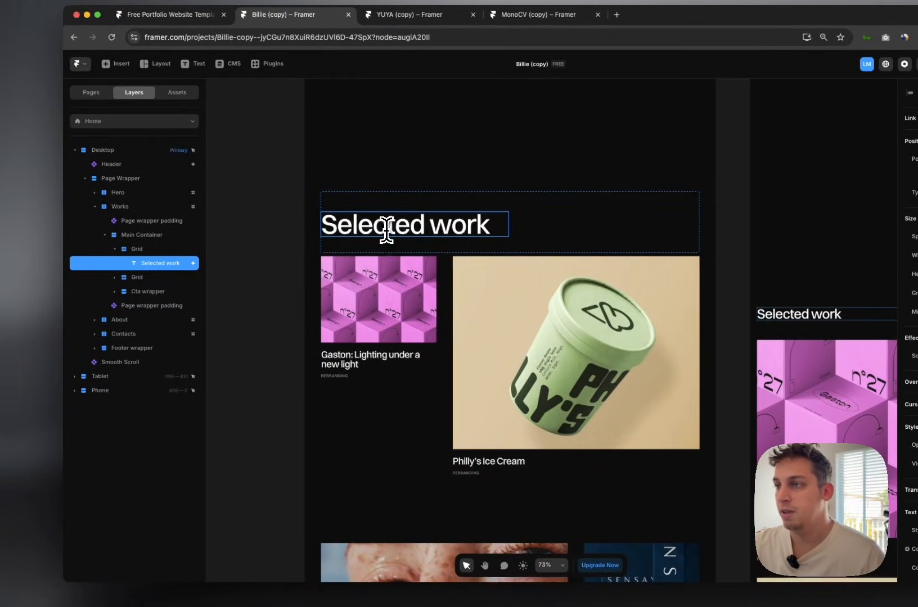
pyautogui.doubleClick(393, 231)
pyautogui.press('super+a')
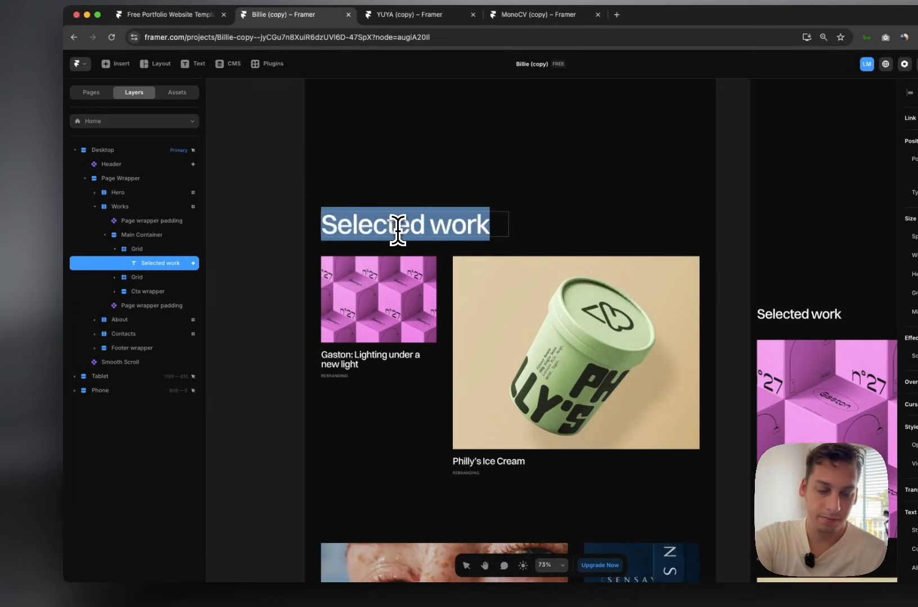
pyautogui.write('My projects')
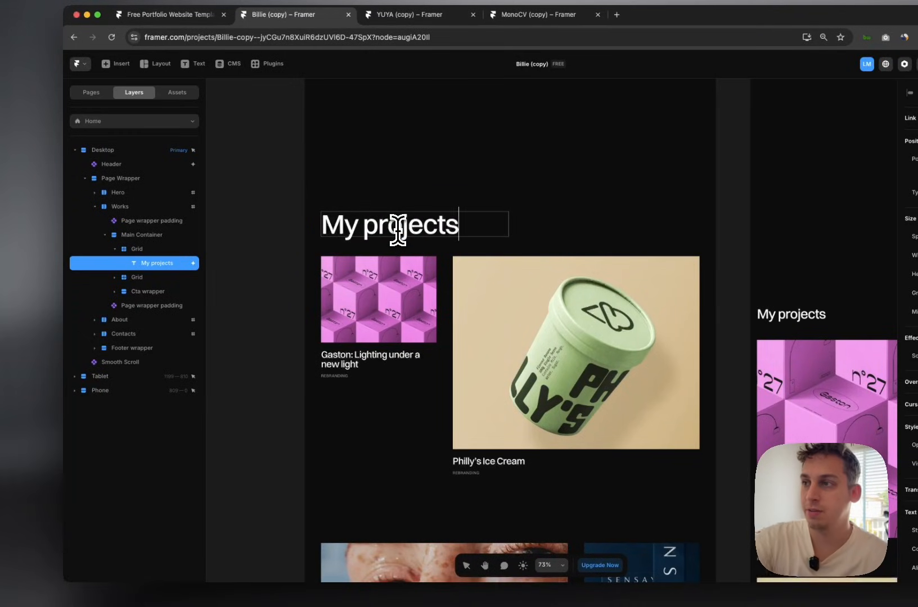
pyautogui.press('Escape')
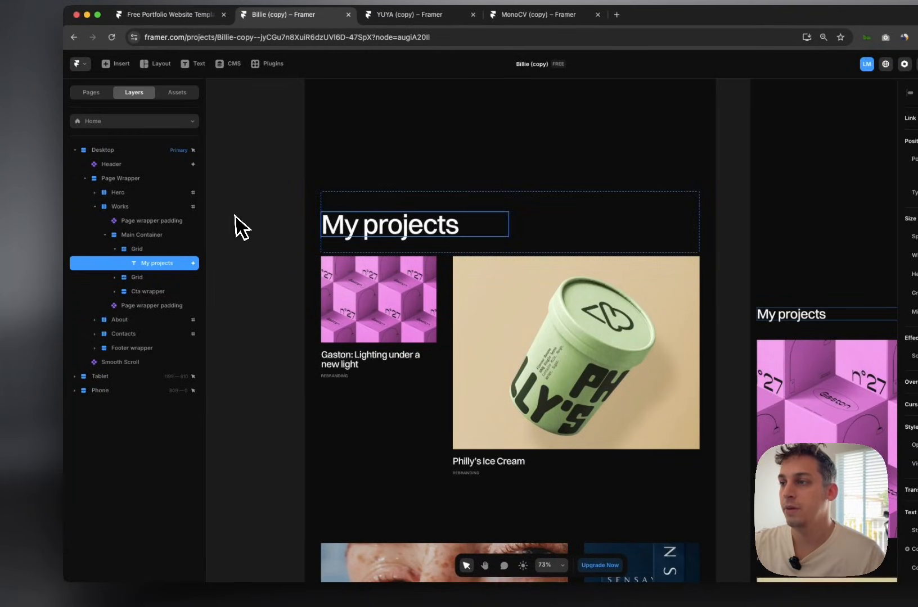
# Examine the projects grid below the heading by expanding it and each of its six Project tile layers.
pyautogui.click(137, 280)
pyautogui.click(115, 278)
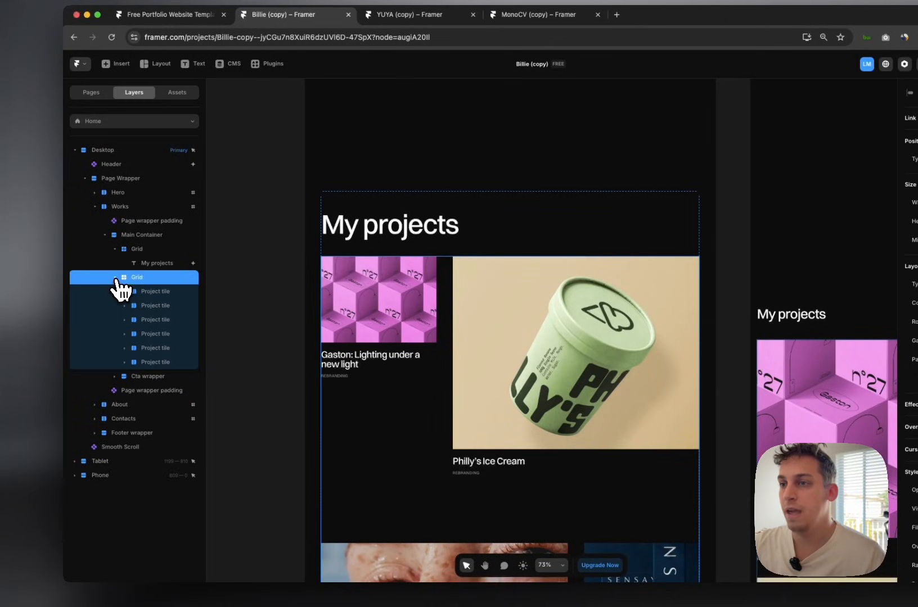
pyautogui.scroll(-3, 253, 303)
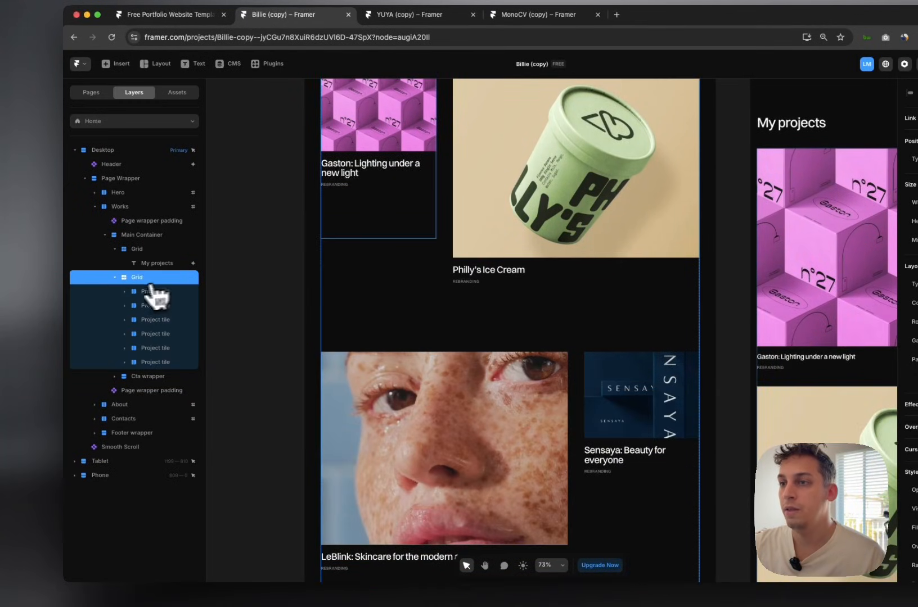
pyautogui.click(125, 291)
pyautogui.click(124, 319)
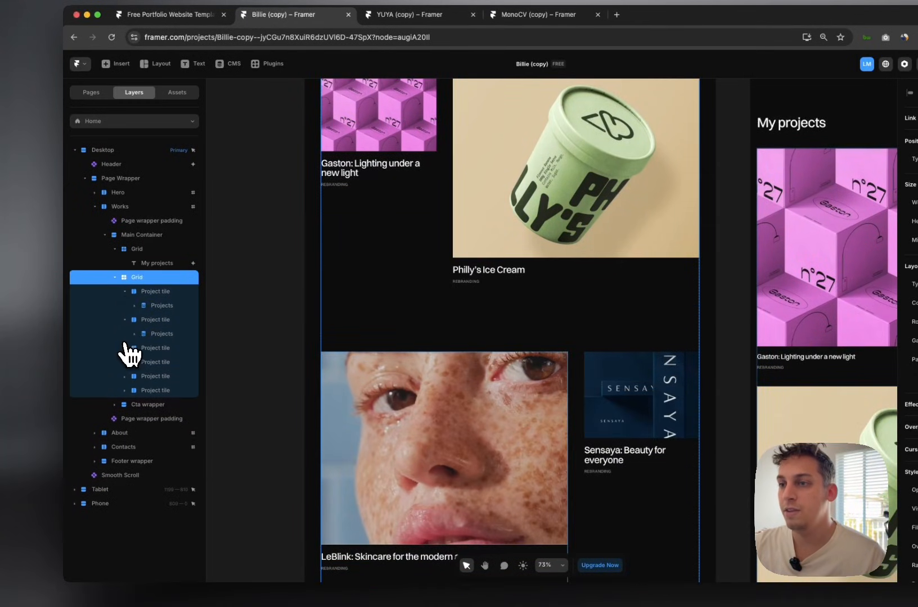
pyautogui.click(124, 348)
pyautogui.click(124, 376)
pyautogui.click(125, 405)
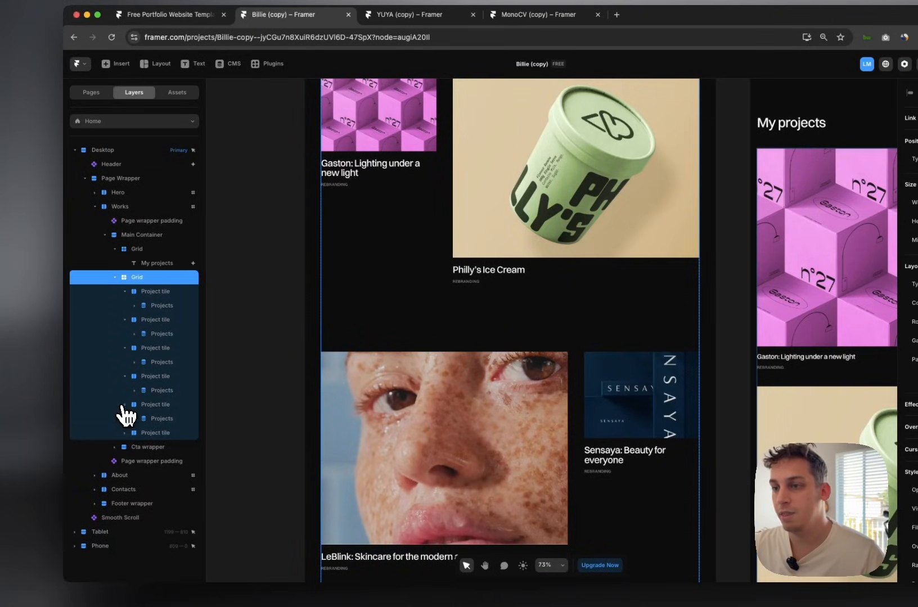
pyautogui.click(125, 432)
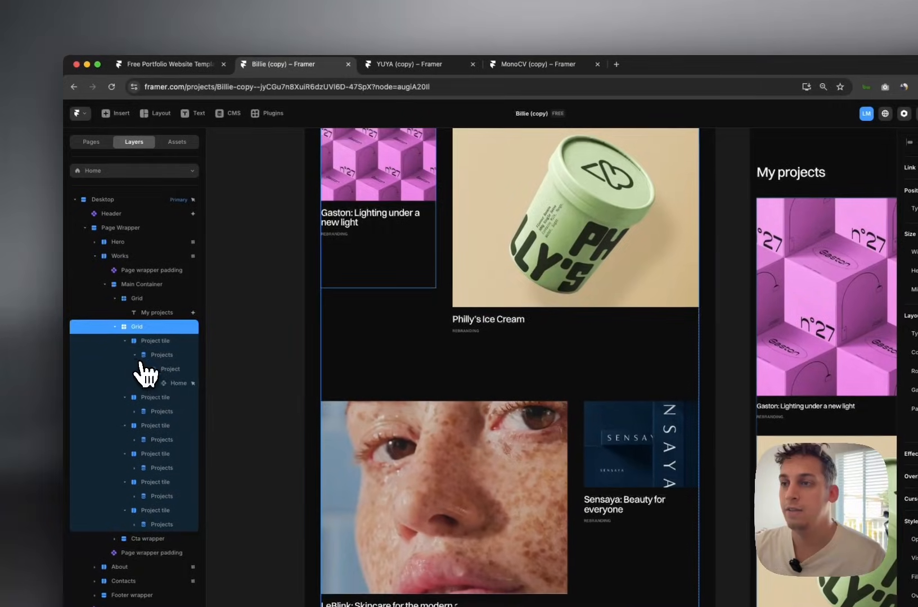
# Open the CMS Projects collection and review the Philly's Ice Cream item's fields, including its slug and resulting page URL.
pyautogui.click(231, 113)
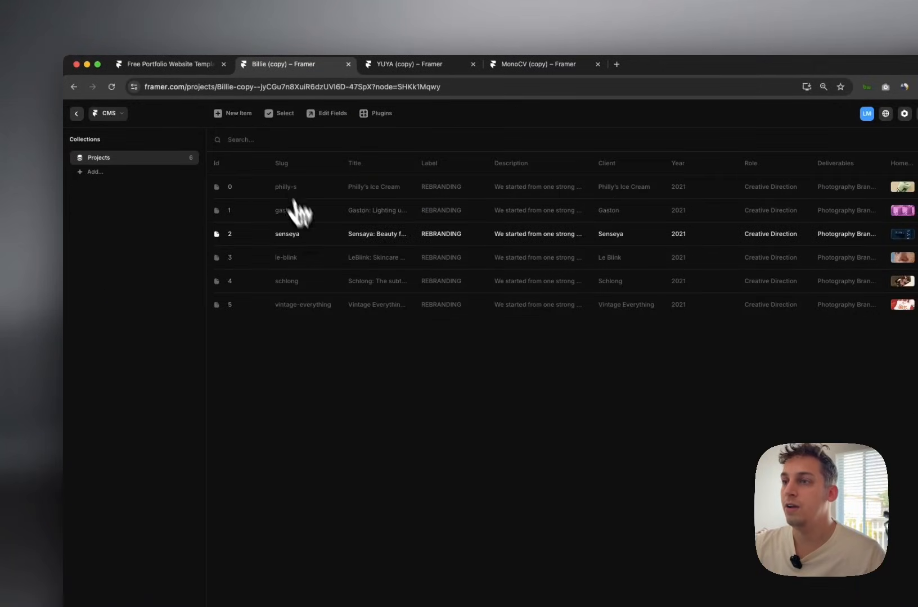
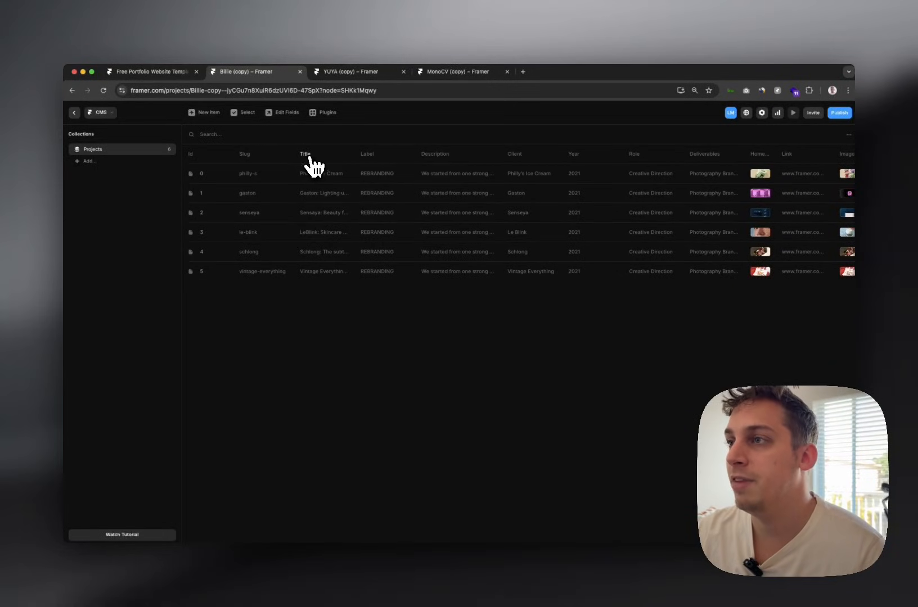
pyautogui.click(424, 176)
pyautogui.scroll(-10, 569, 300)
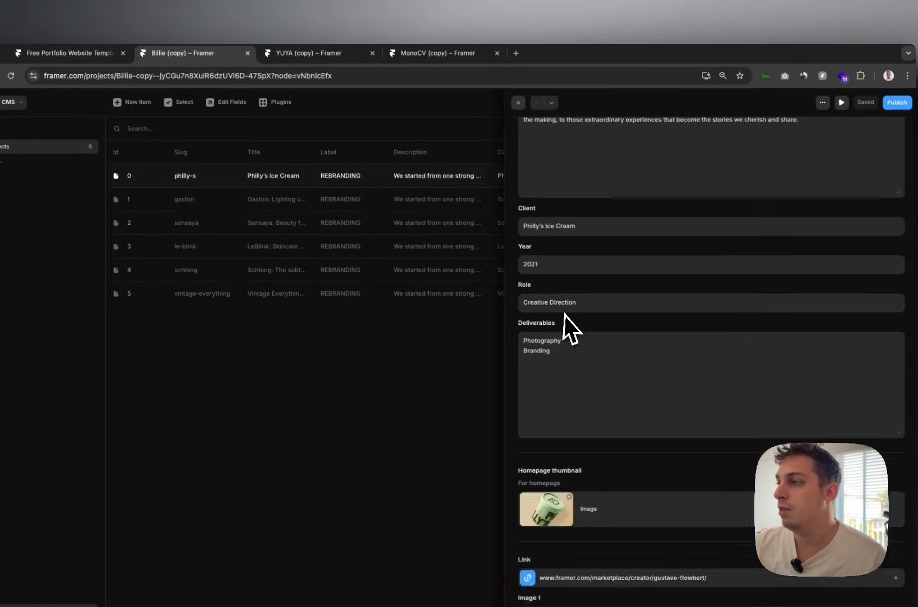
pyautogui.scroll(10, 557, 314)
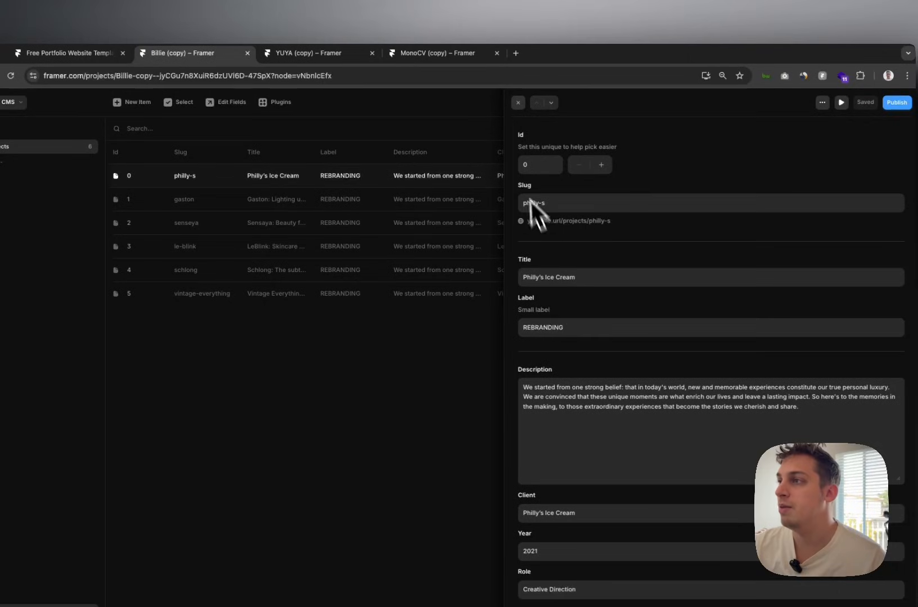
pyautogui.click(560, 203)
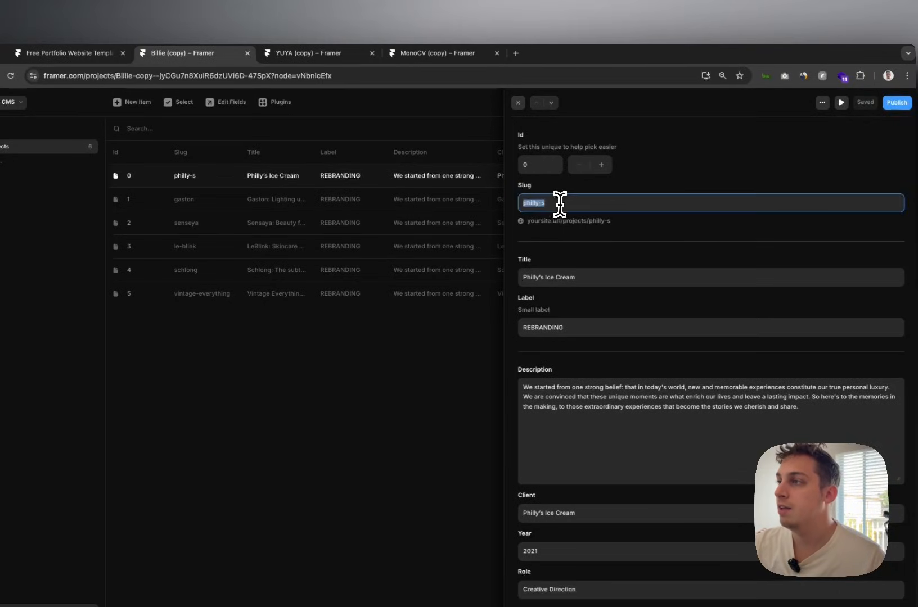
pyautogui.moveTo(527, 221); pyautogui.dragTo(546, 221)
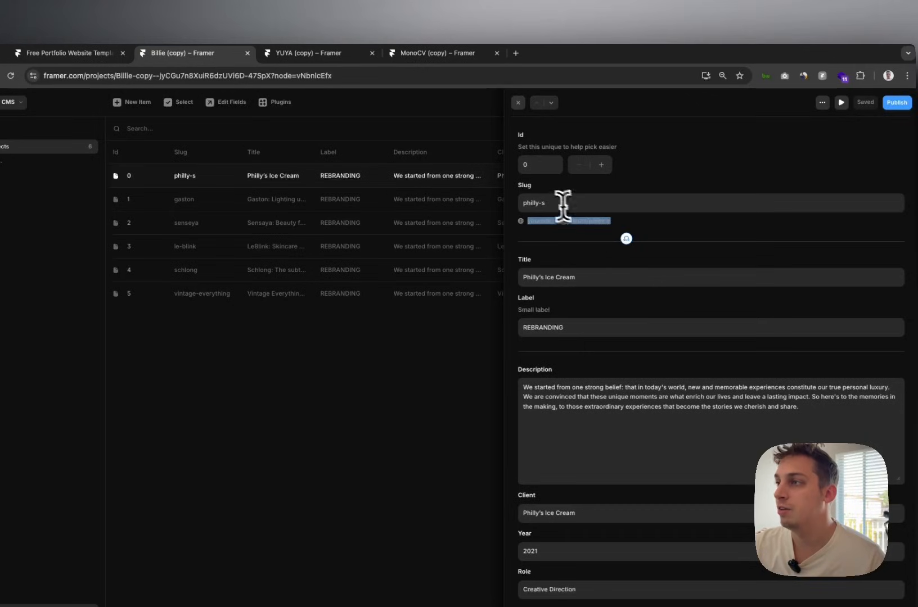
# Examine the Philly's Ice Cream item's Title, Label, Description, Client, Year, Role and Deliverables fields, along with its homepage thumbnail, link and images.
pyautogui.click(563, 203)
pyautogui.scroll(-2, 596, 247)
pyautogui.click(589, 226)
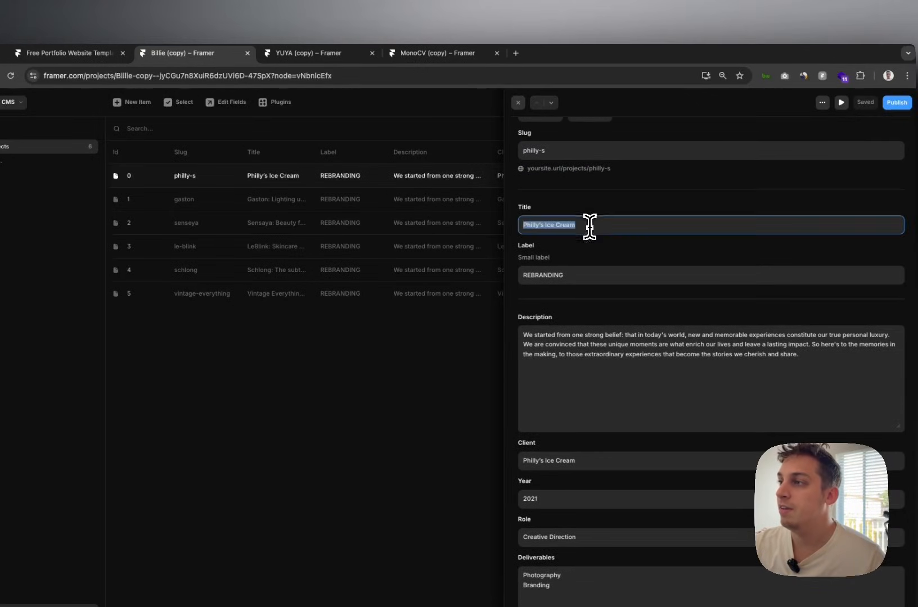
pyautogui.click(569, 273)
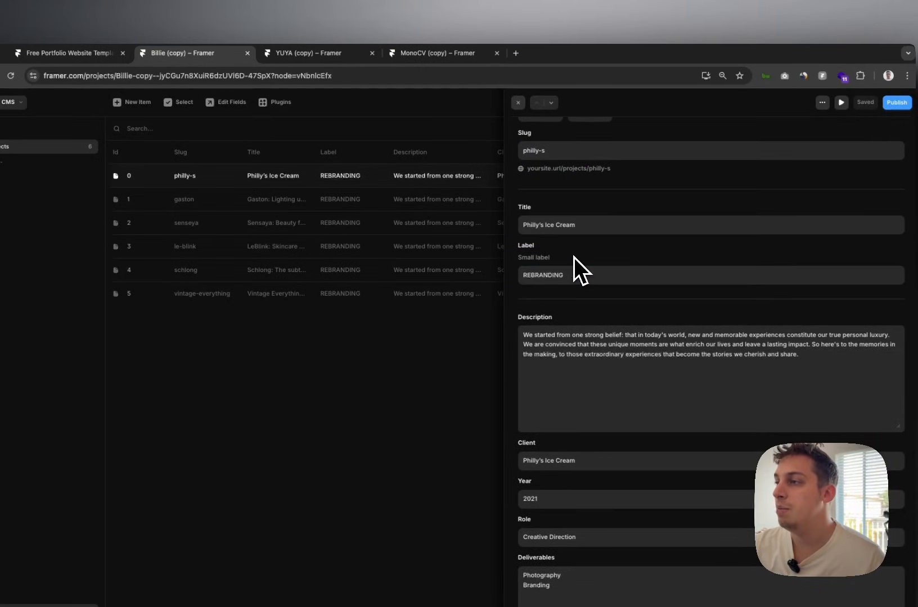
pyautogui.scroll(-3, 576, 261)
pyautogui.click(581, 268)
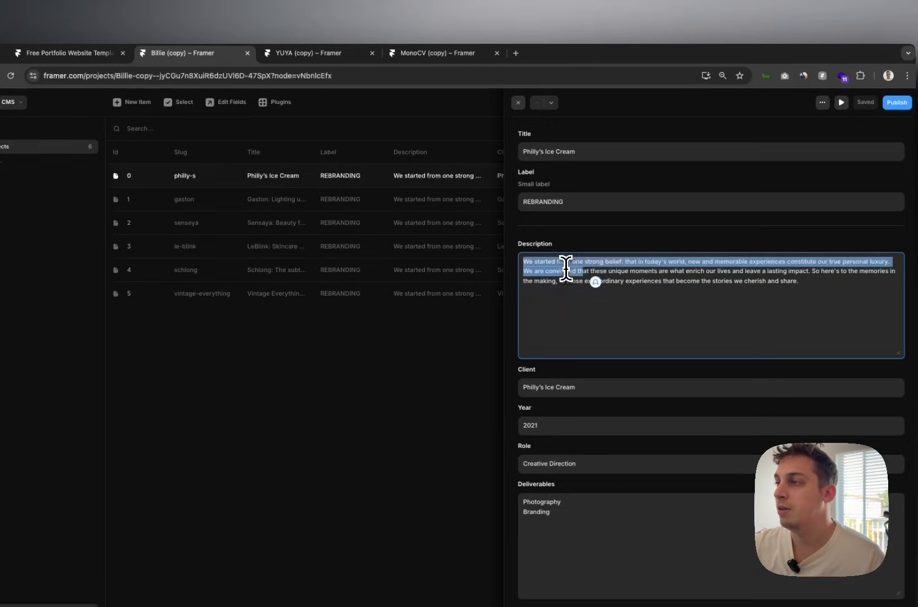
pyautogui.tripleClick(563, 269)
pyautogui.scroll(-5, 560, 269)
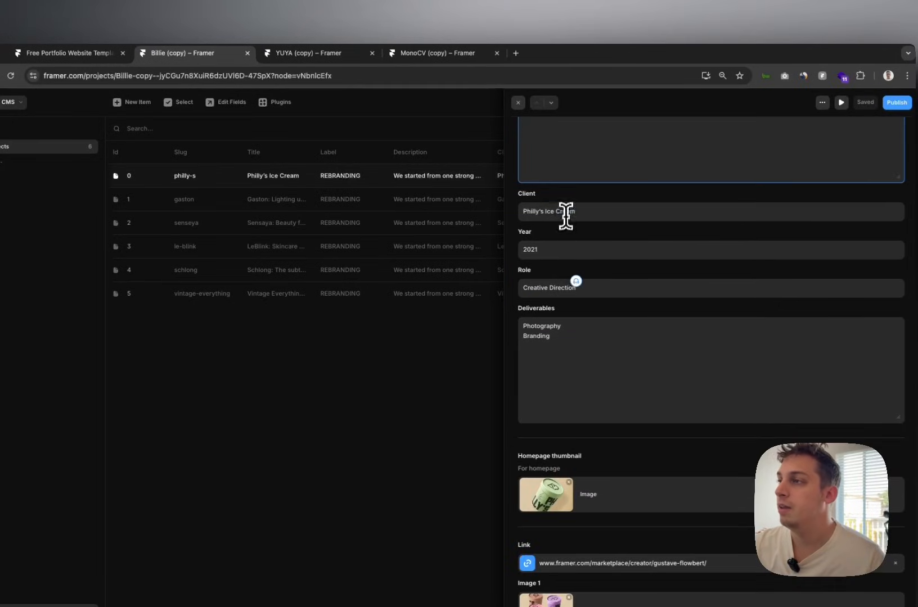
pyautogui.click(565, 211)
pyautogui.click(546, 249)
pyautogui.doubleClick(538, 287)
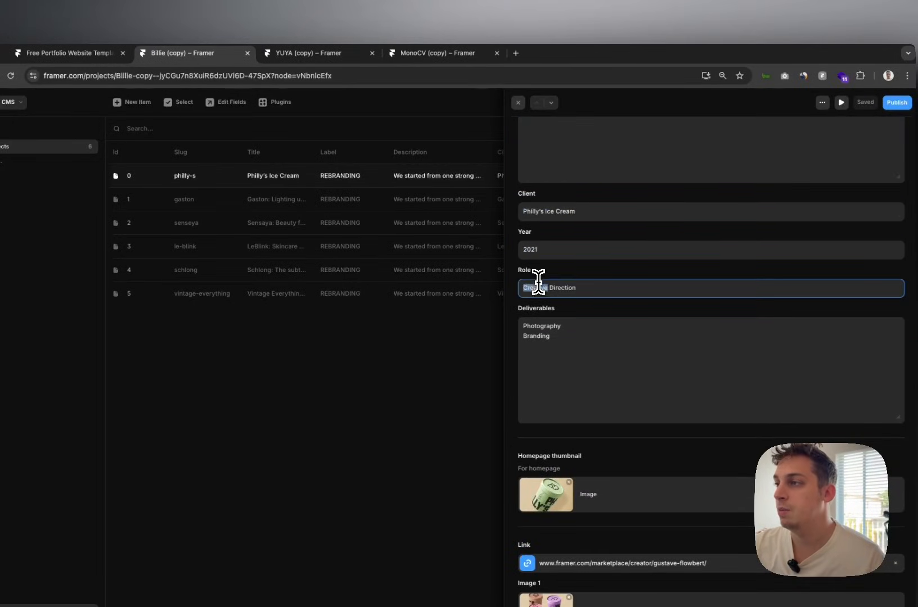
pyautogui.moveTo(538, 319); pyautogui.dragTo(537, 338)
pyautogui.scroll(-4, 539, 334)
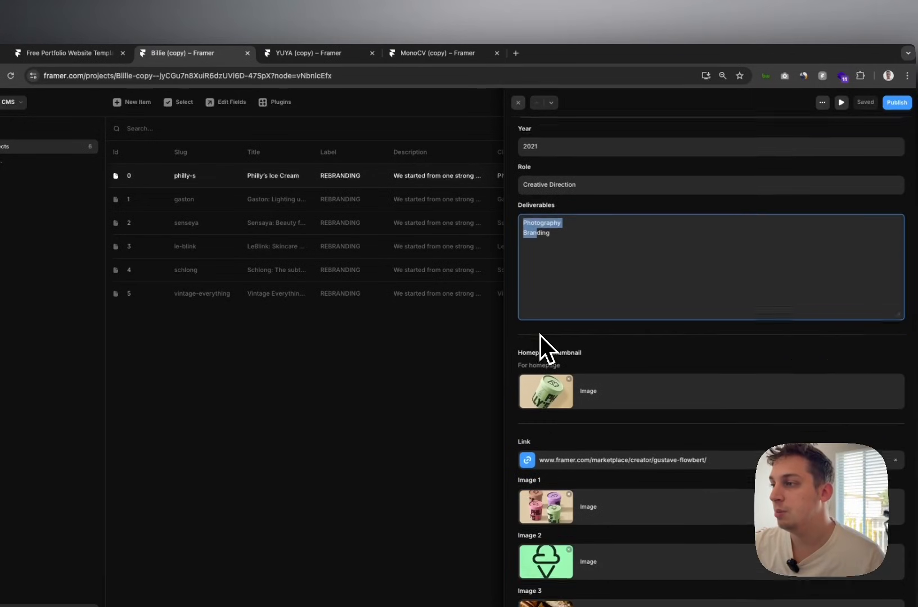
pyautogui.scroll(-1, 556, 312)
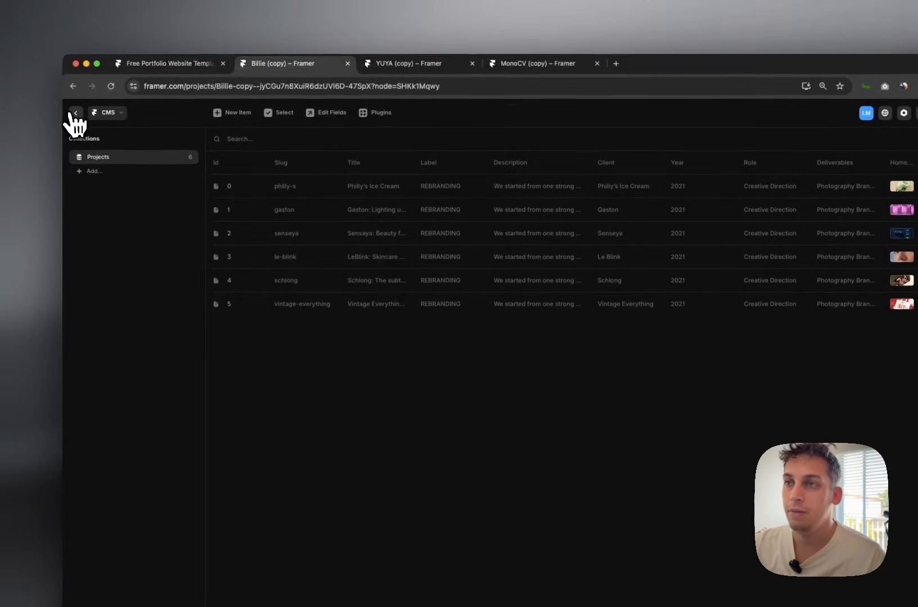
# Return from the CMS to the Home page canvas and collapse the six Project tile layers in the projects grid.
pyautogui.click(75, 112)
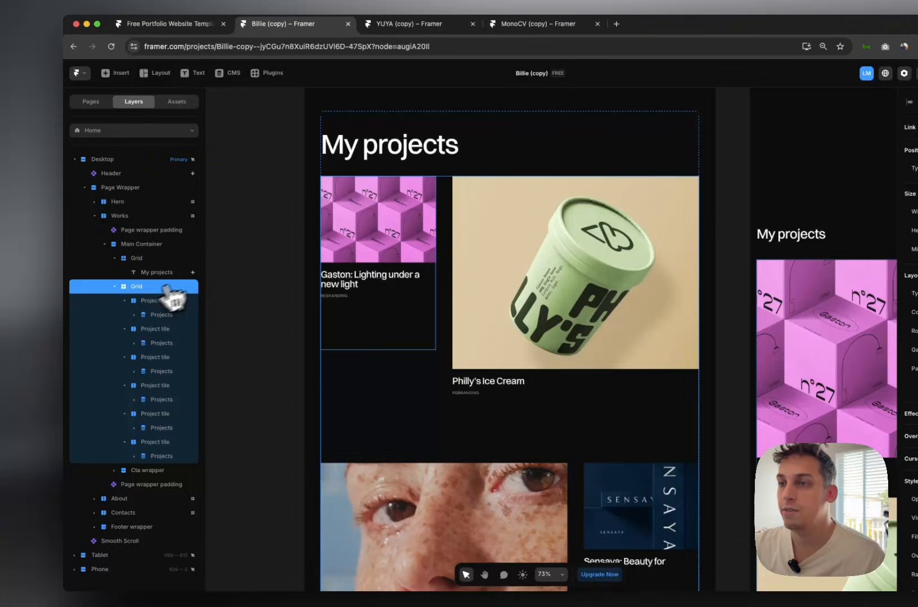
pyautogui.click(124, 300)
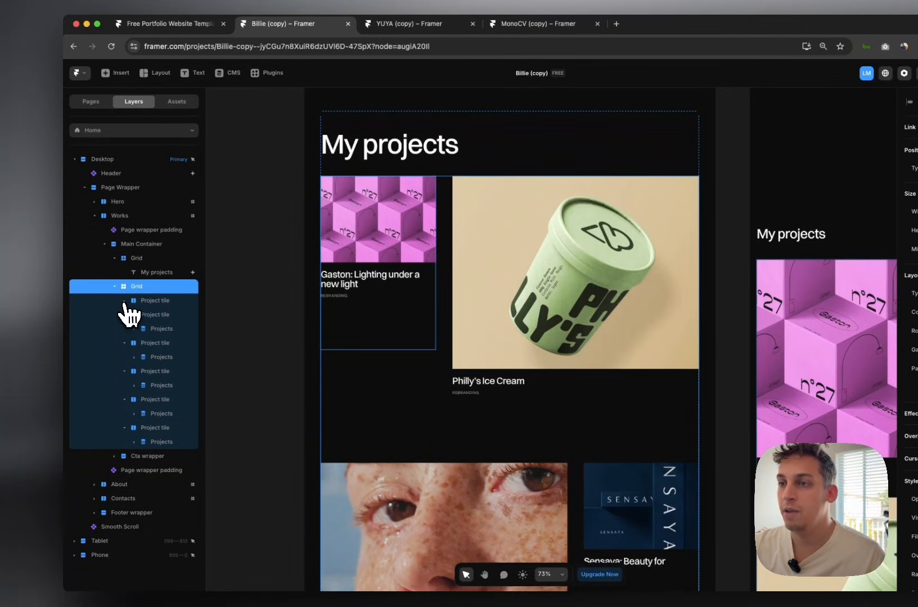
pyautogui.click(124, 314)
pyautogui.click(124, 329)
pyautogui.click(125, 342)
pyautogui.click(125, 357)
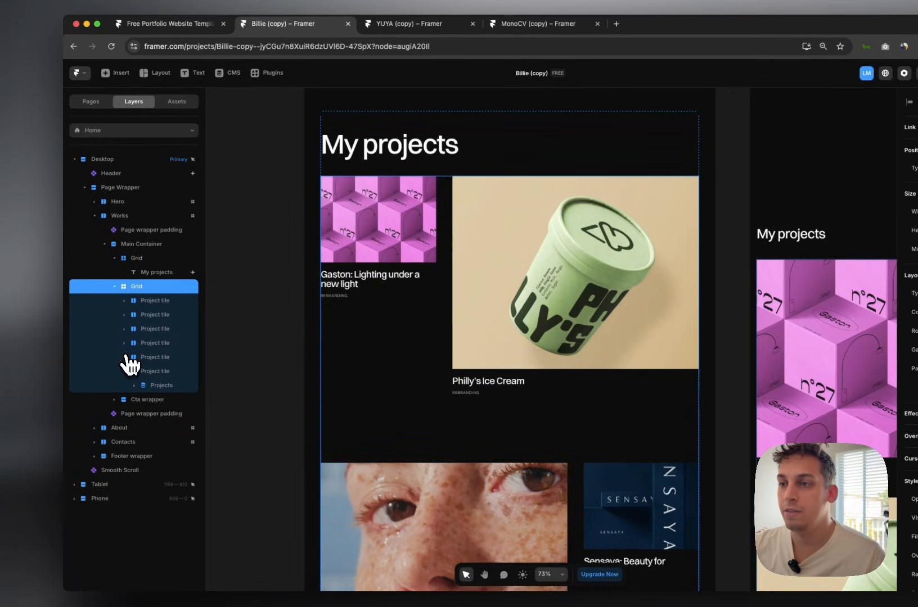
pyautogui.click(124, 371)
# Inspect the Id filter settings on the Projects collection list inside the first Project tile.
pyautogui.click(165, 304)
pyautogui.click(162, 318)
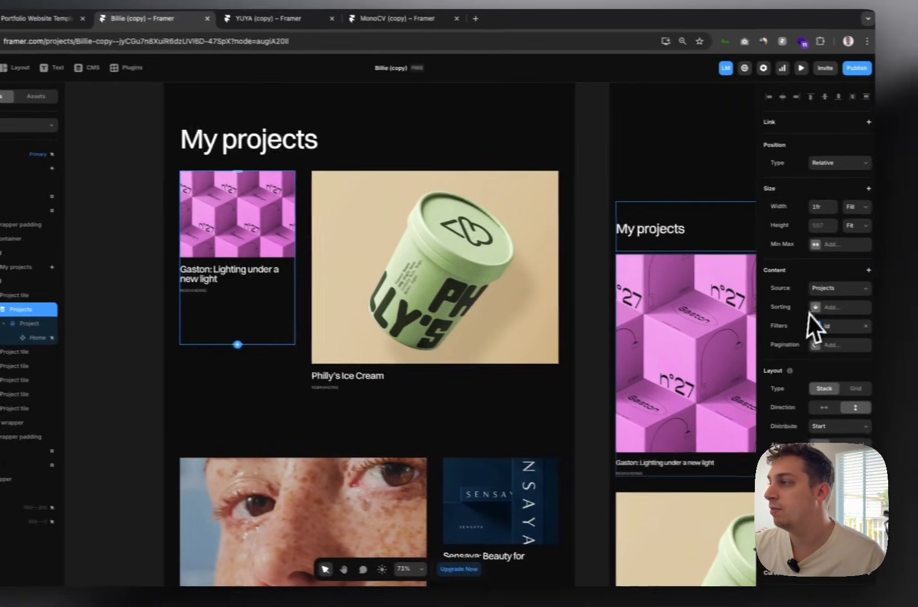
pyautogui.click(805, 325)
pyautogui.click(695, 370)
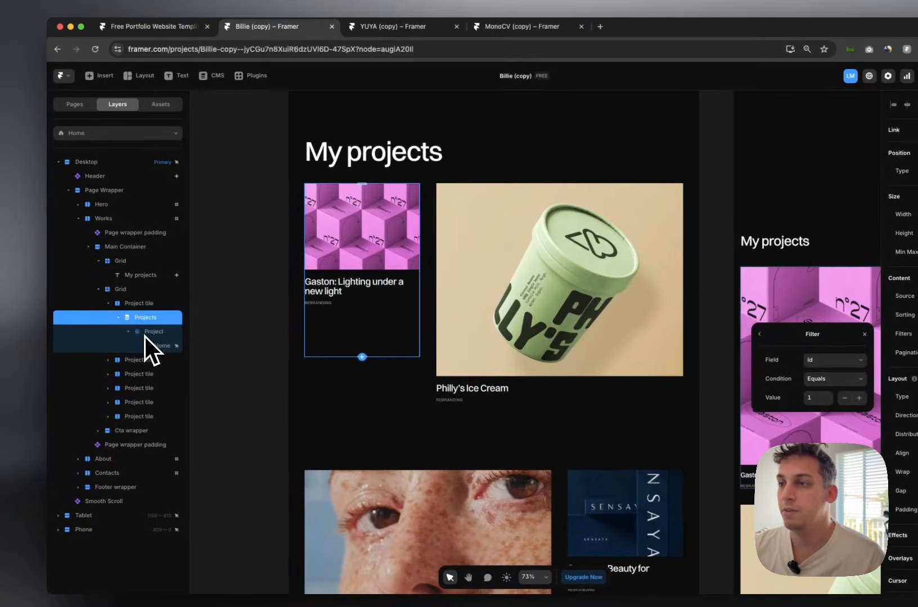
# Examine the nested Projects and Project layers of the Gaston tile and compare them with the Philly's Ice Cream tile.
pyautogui.click(146, 334)
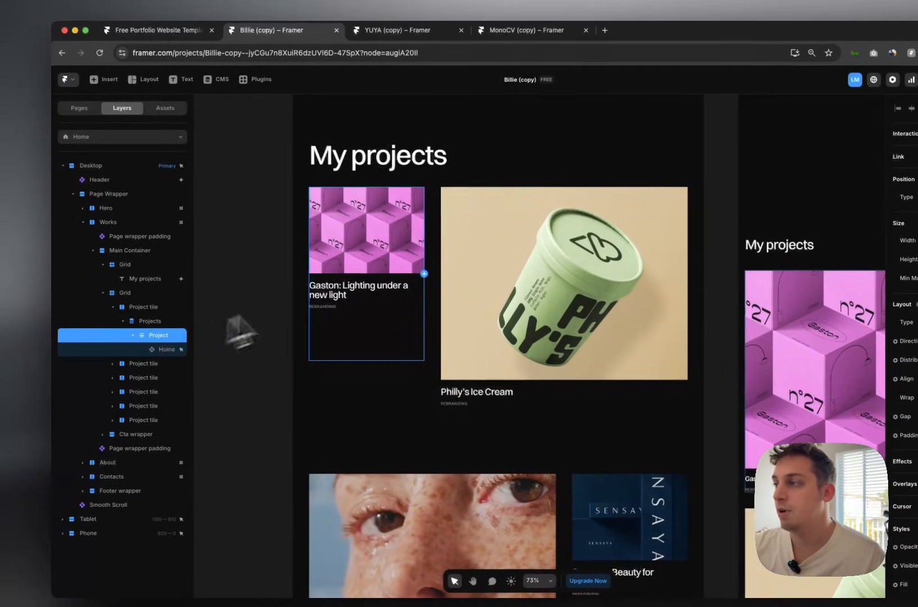
pyautogui.click(171, 320)
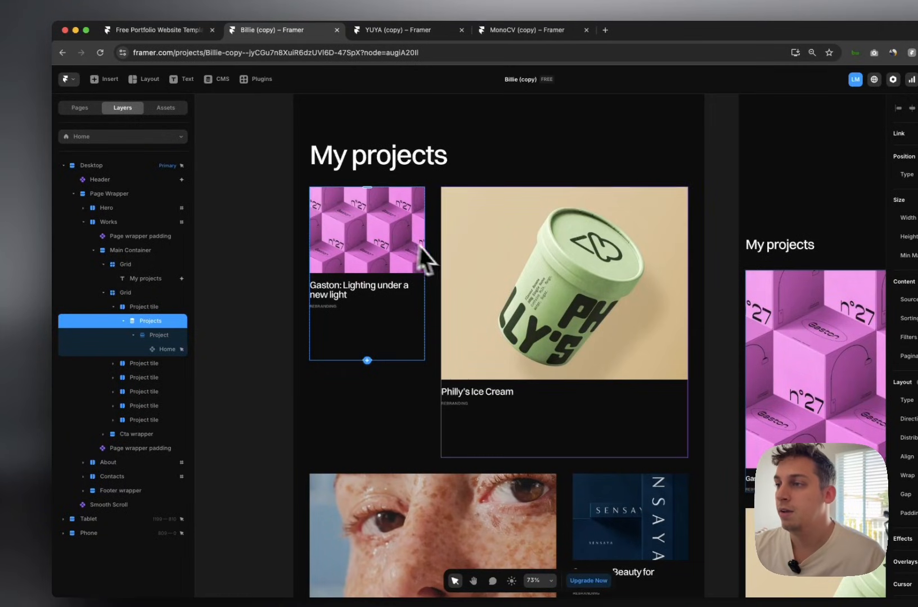
pyautogui.click(444, 260)
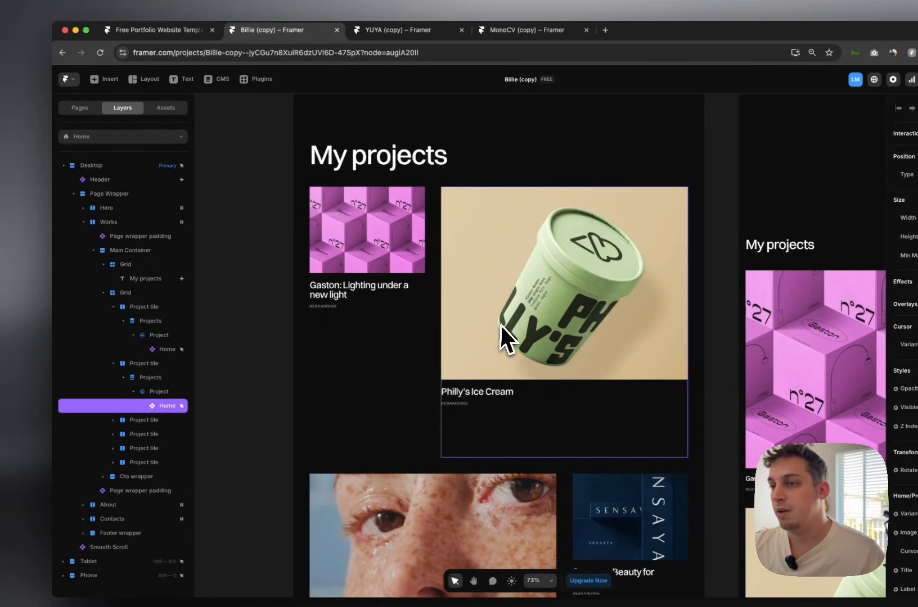
pyautogui.click(154, 338)
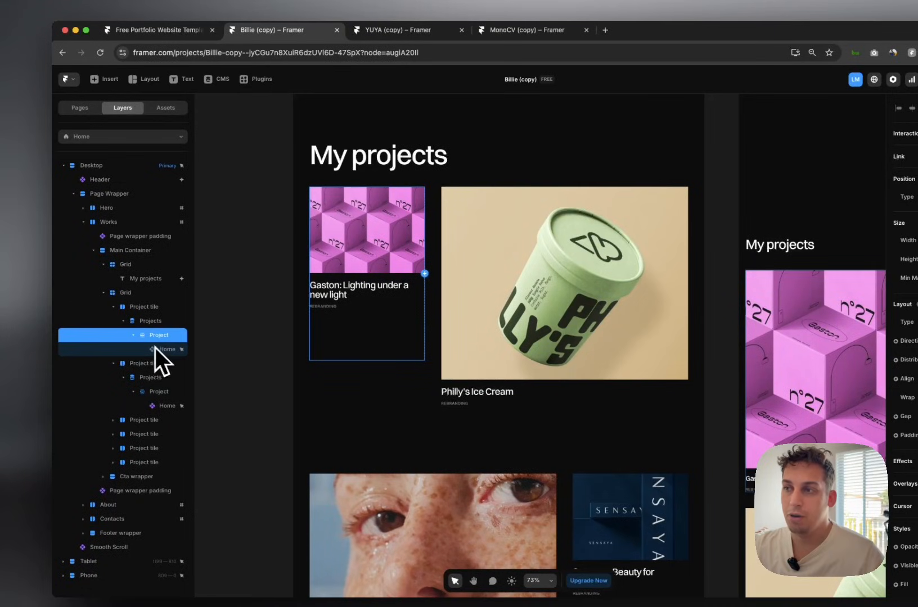
# Try the Invisible helper variant on the Gaston tile's Home component, and switch it back to Full.
pyautogui.click(159, 349)
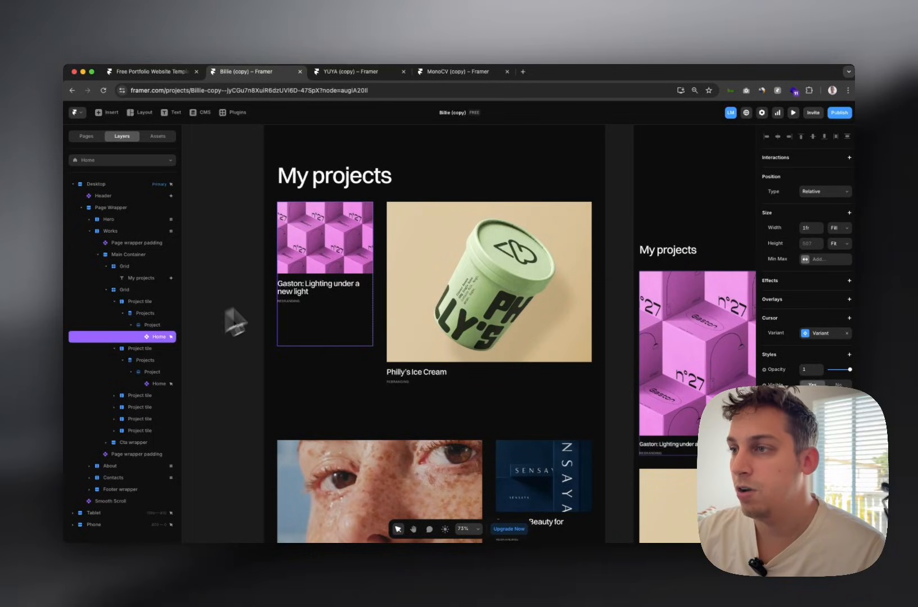
pyautogui.scroll(-2, 817, 424)
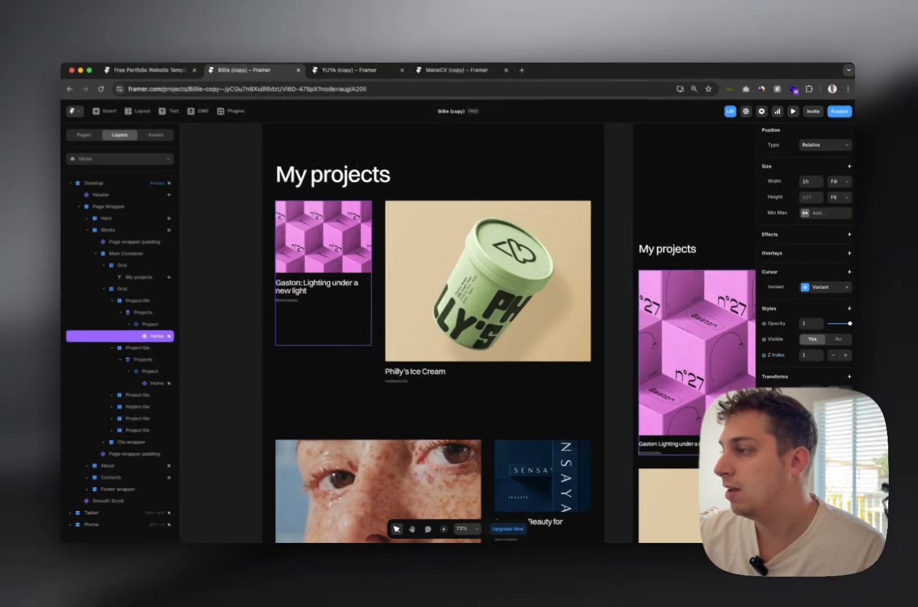
pyautogui.click(816, 429)
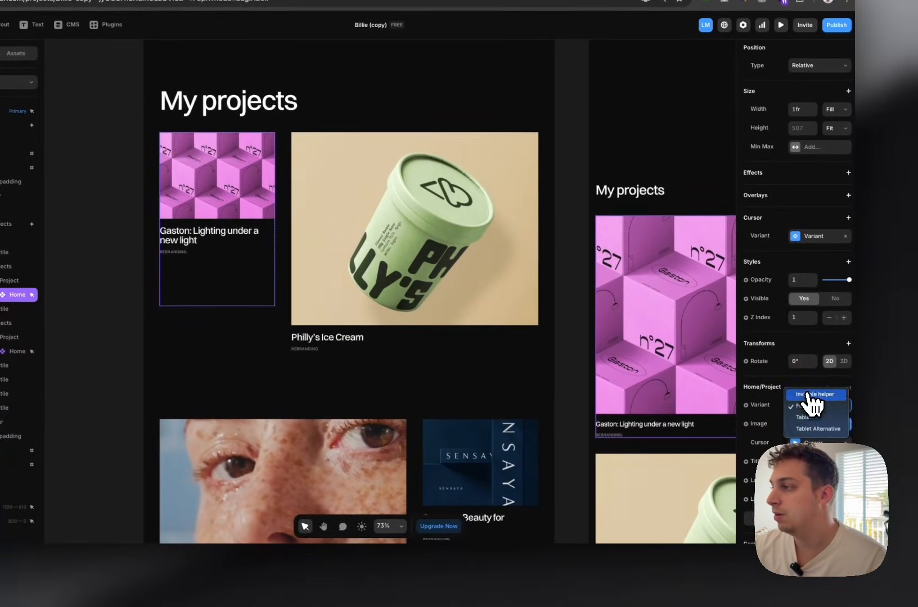
pyautogui.click(811, 395)
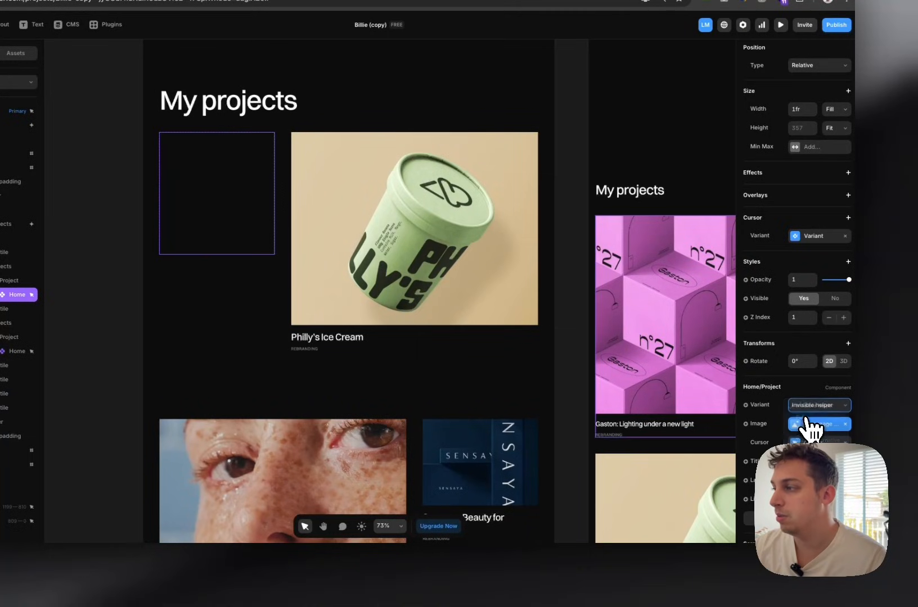
pyautogui.click(806, 419)
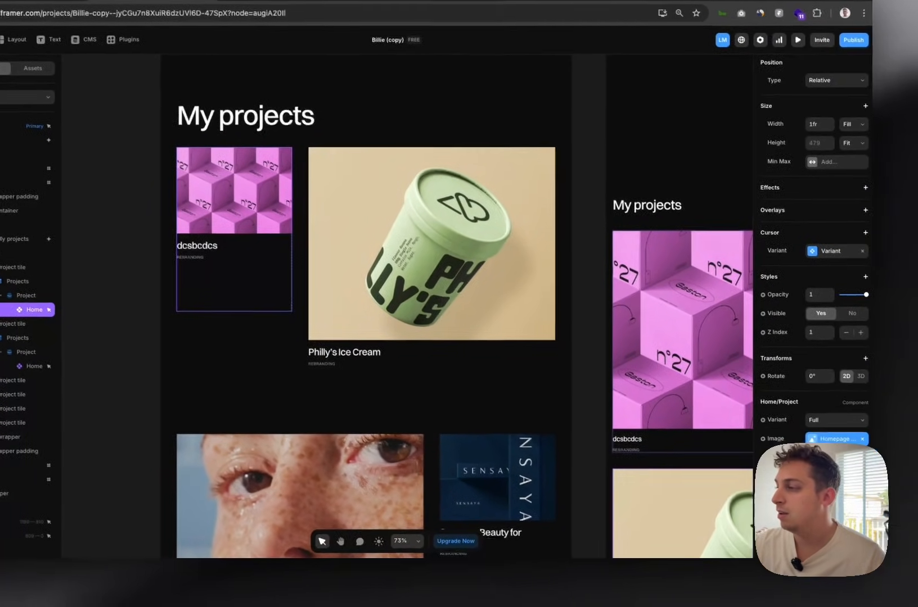
# Reconnect the Gaston tile component's title property to the CMS Title field.
pyautogui.click(763, 496)
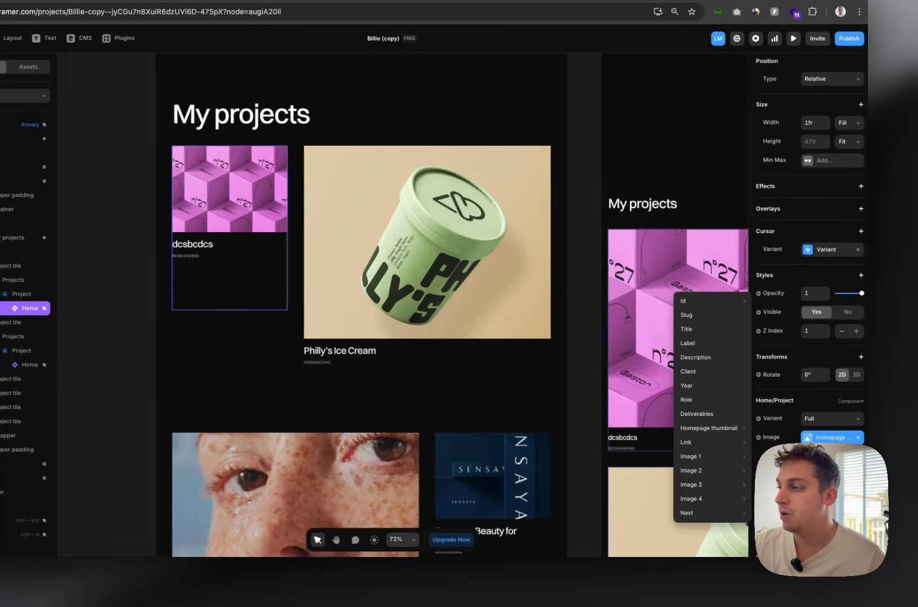
pyautogui.moveTo(729, 511)
pyautogui.moveTo(710, 487)
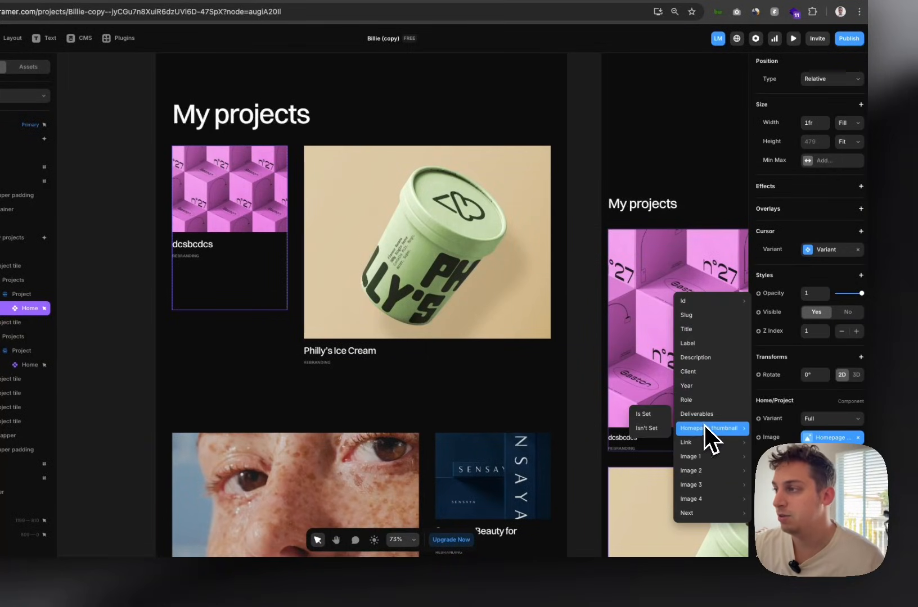
pyautogui.click(696, 335)
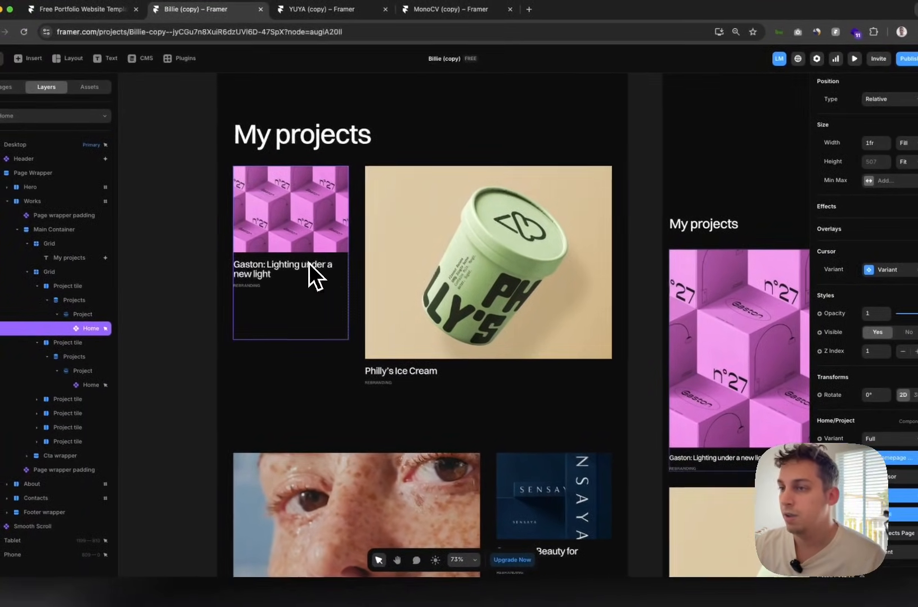
# Round the corners of the Full variant's image in the Project component, and check the project tiles on the Home page.
pyautogui.doubleClick(247, 243)
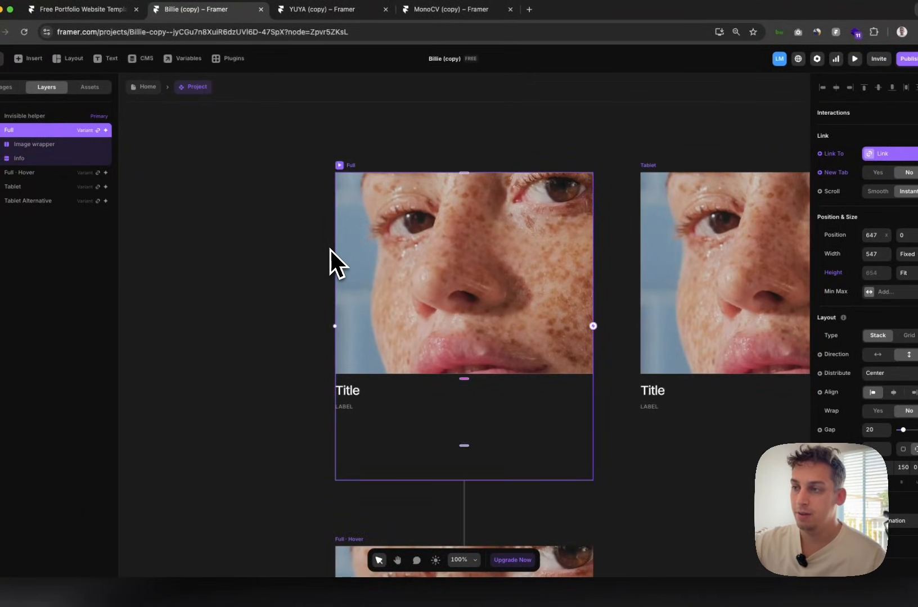
pyautogui.click(377, 279)
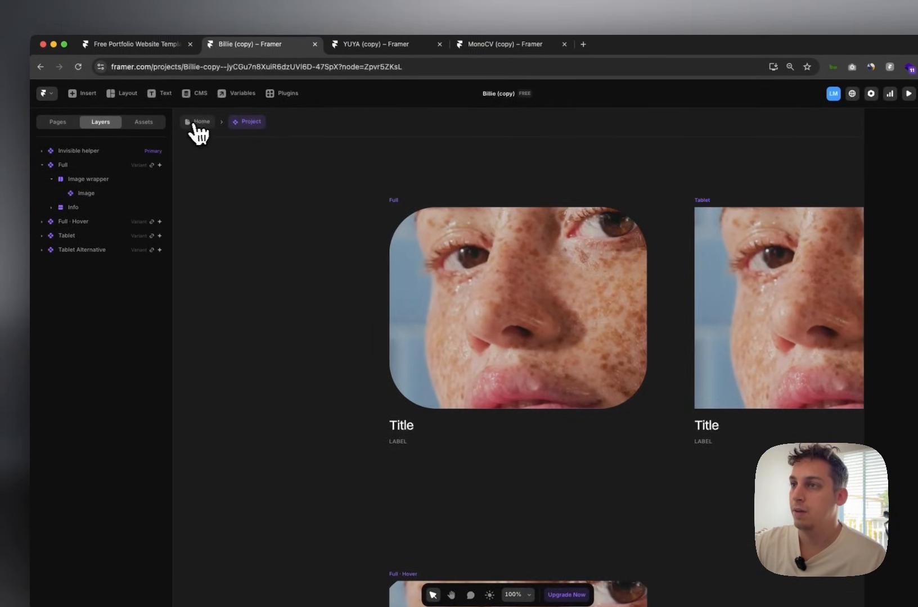
pyautogui.click(73, 73)
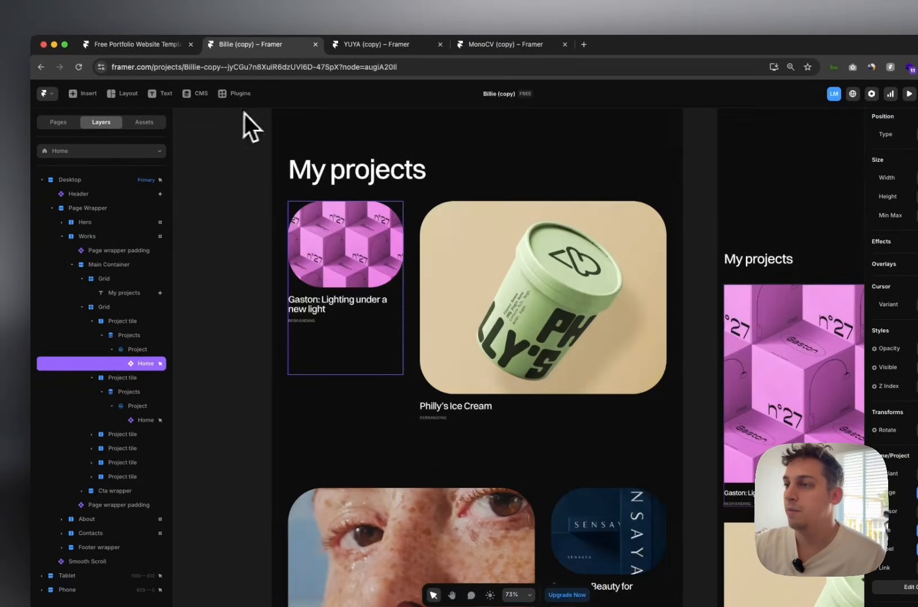
pyautogui.click(264, 195)
pyautogui.scroll(-5, 248, 196)
pyautogui.scroll(3, 248, 195)
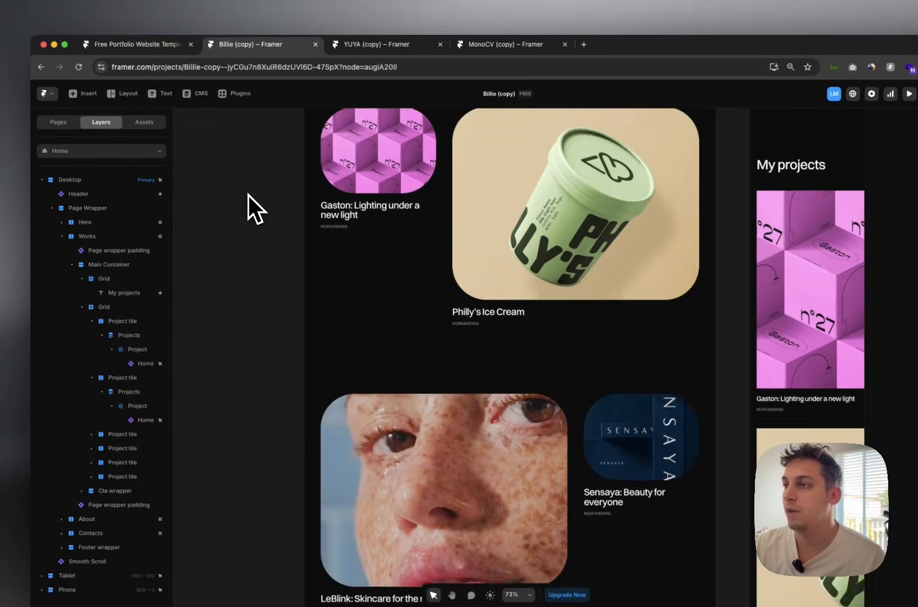
pyautogui.scroll(2, 248, 195)
# Reopen the Project component and center-align the Title text of its Full variant.
pyautogui.doubleClick(348, 250)
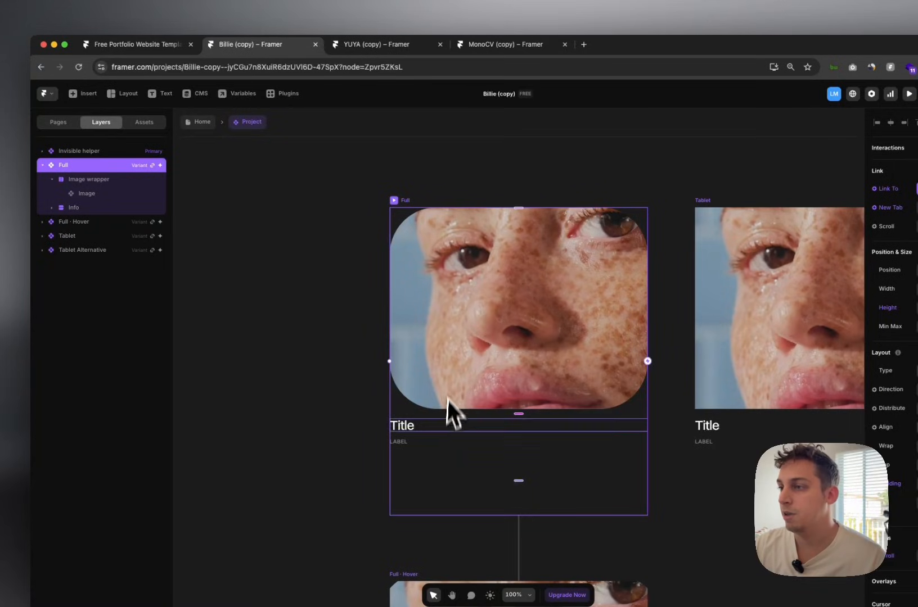
pyautogui.doubleClick(447, 429)
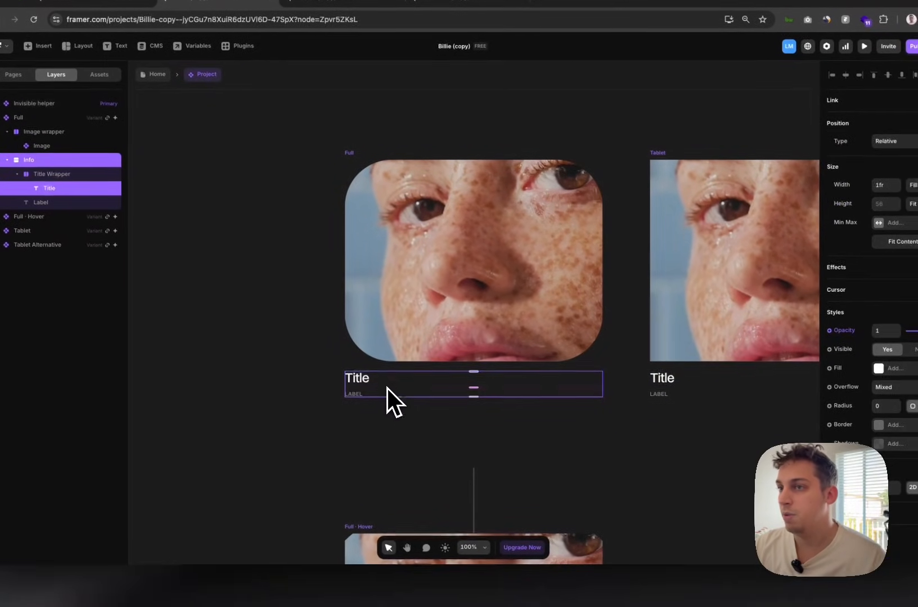
pyautogui.moveTo(250, 326); pyautogui.dragTo(287, 342)
pyautogui.press('super+z')
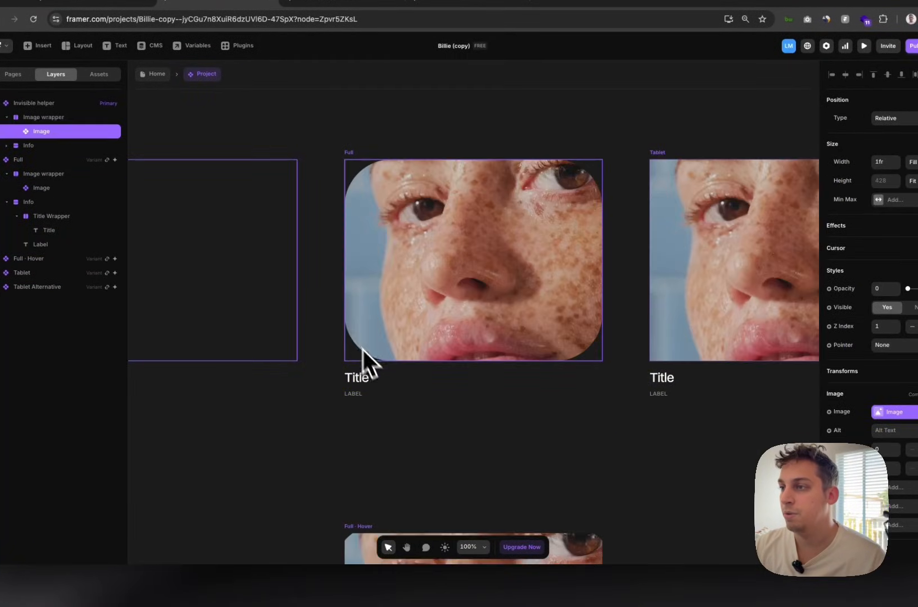
pyautogui.click(384, 380)
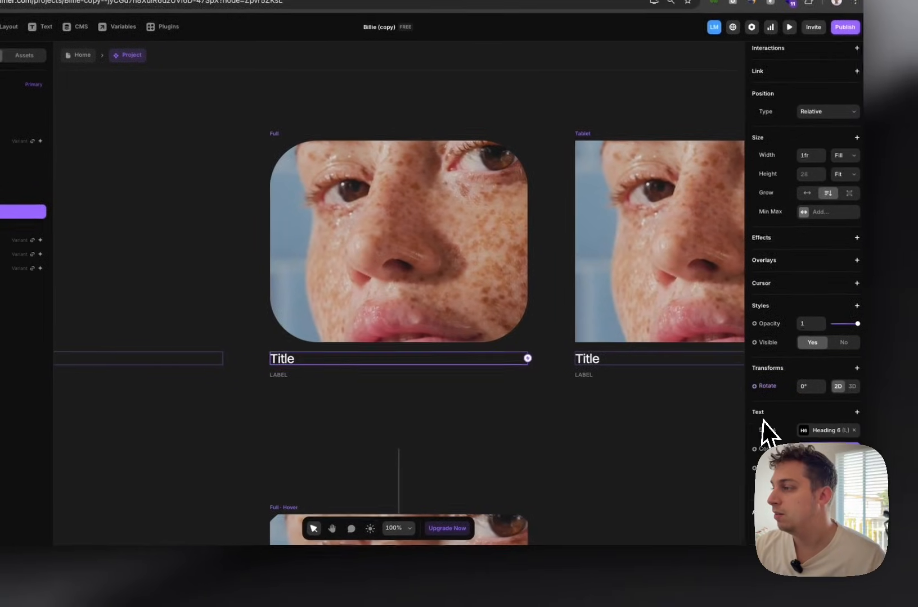
pyautogui.click(820, 484)
# Center-align the contents of the Full variant's Info stack and review the project tiles on the Home page.
pyautogui.click(294, 372)
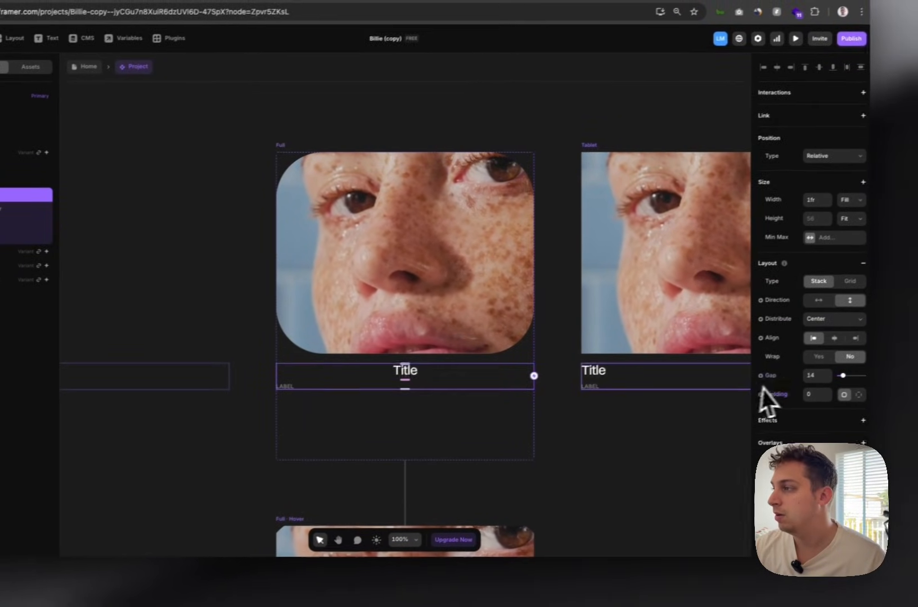
pyautogui.click(864, 330)
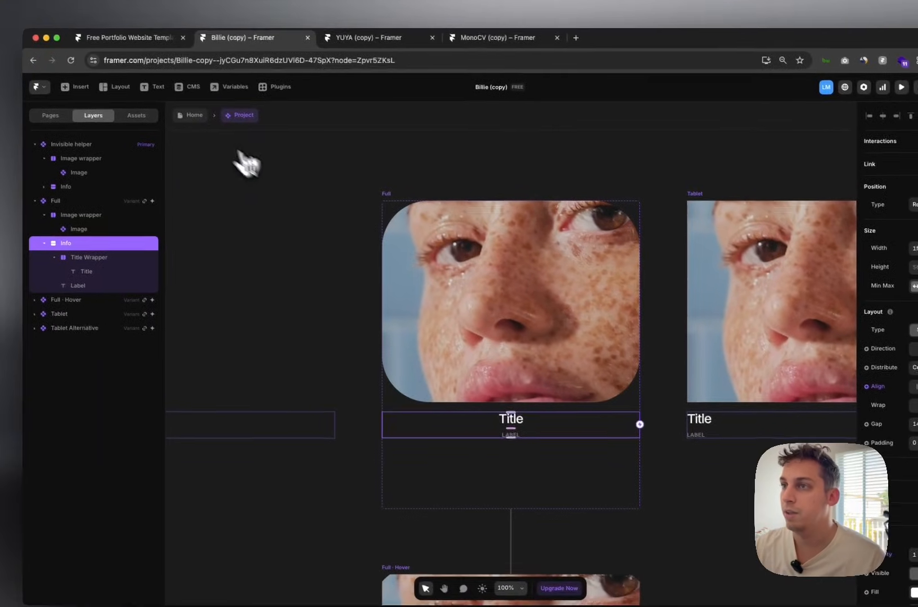
pyautogui.click(116, 88)
pyautogui.click(272, 192)
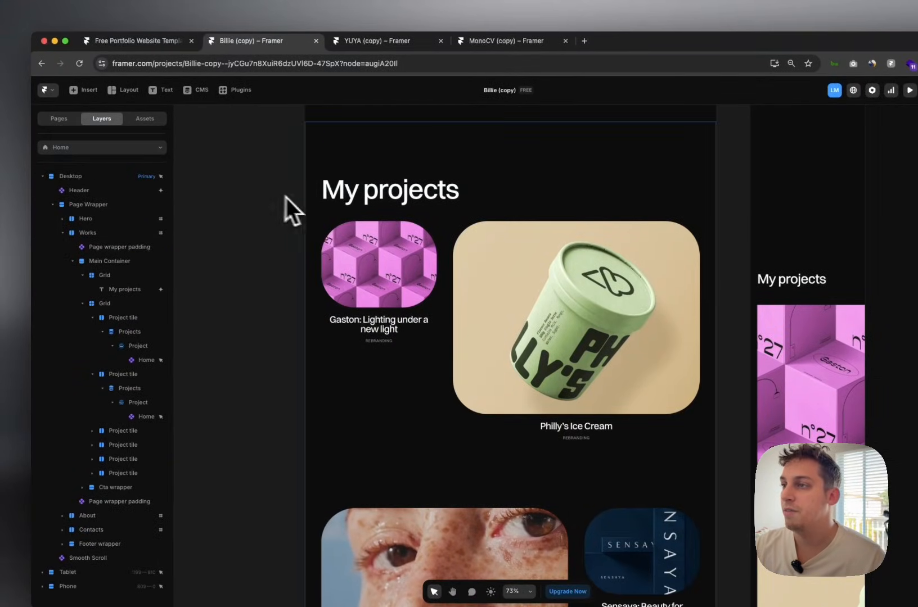
pyautogui.scroll(-5, 325, 202)
pyautogui.scroll(-2, 326, 200)
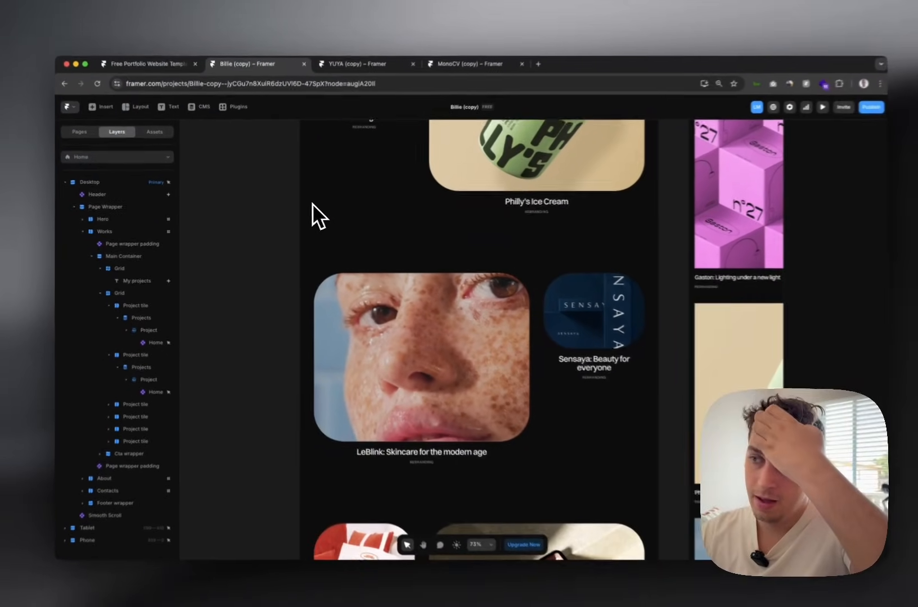
# Review the desktop home page from the My projects grid down to the about section and back.
pyautogui.scroll(3, 325, 203)
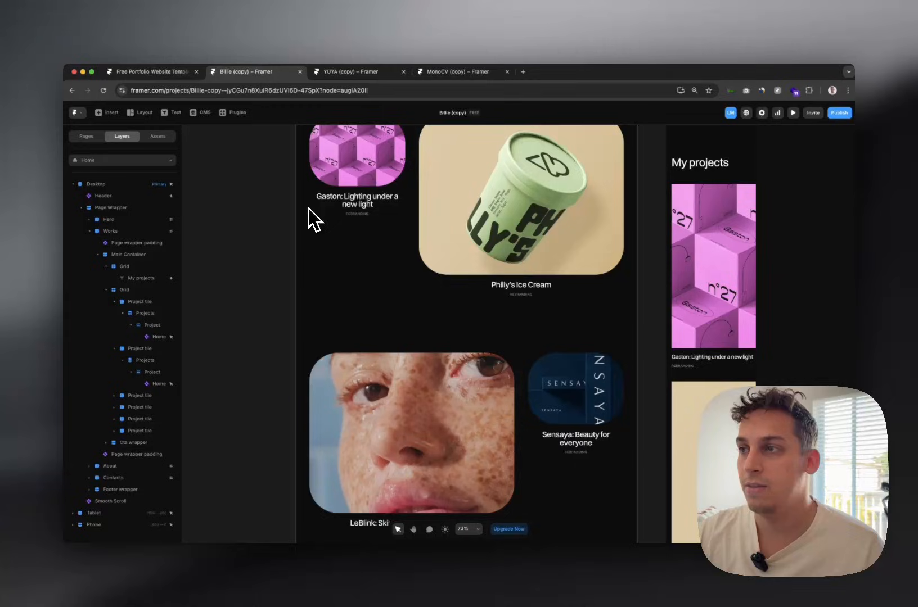
pyautogui.scroll(4, 316, 219)
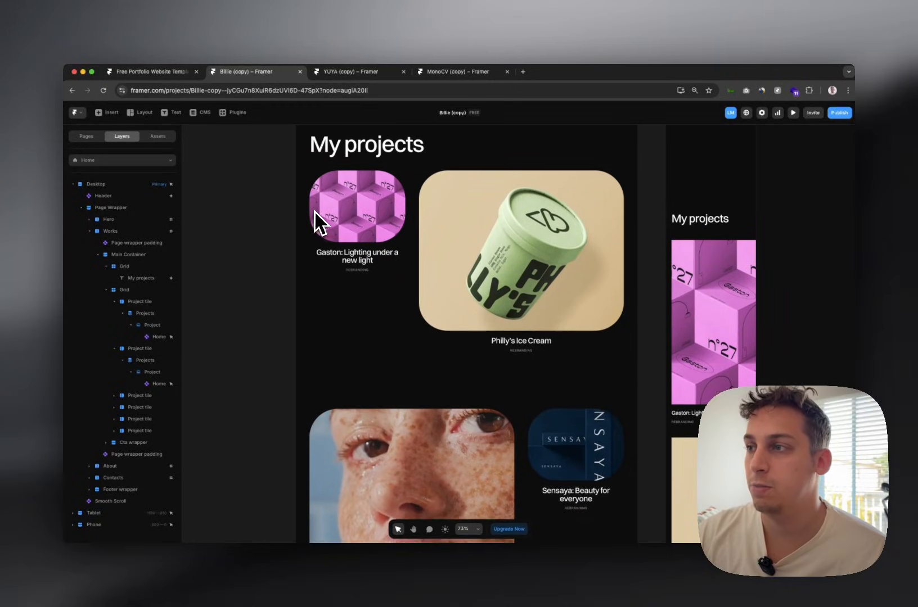
pyautogui.scroll(-8, 324, 225)
pyautogui.scroll(-6, 341, 229)
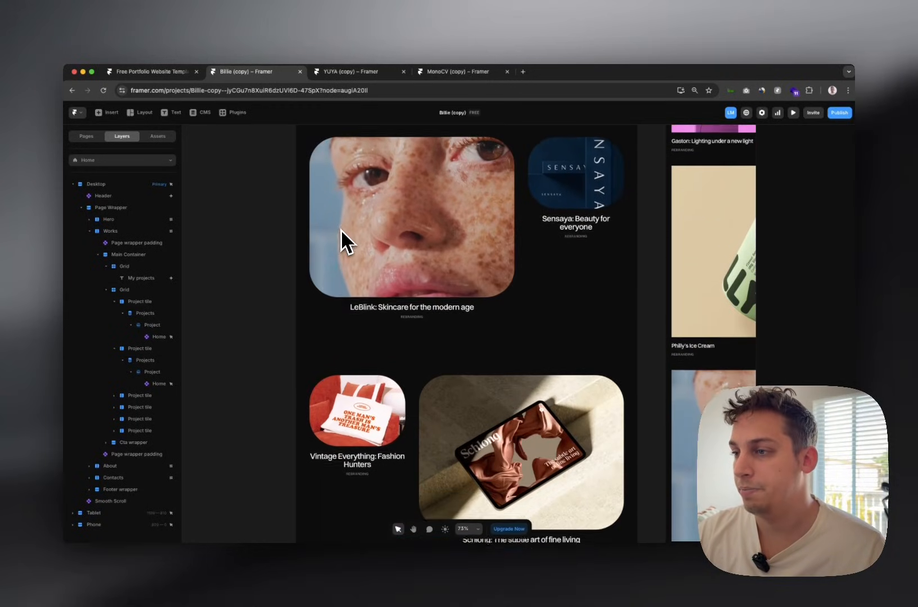
pyautogui.scroll(-2, 393, 242)
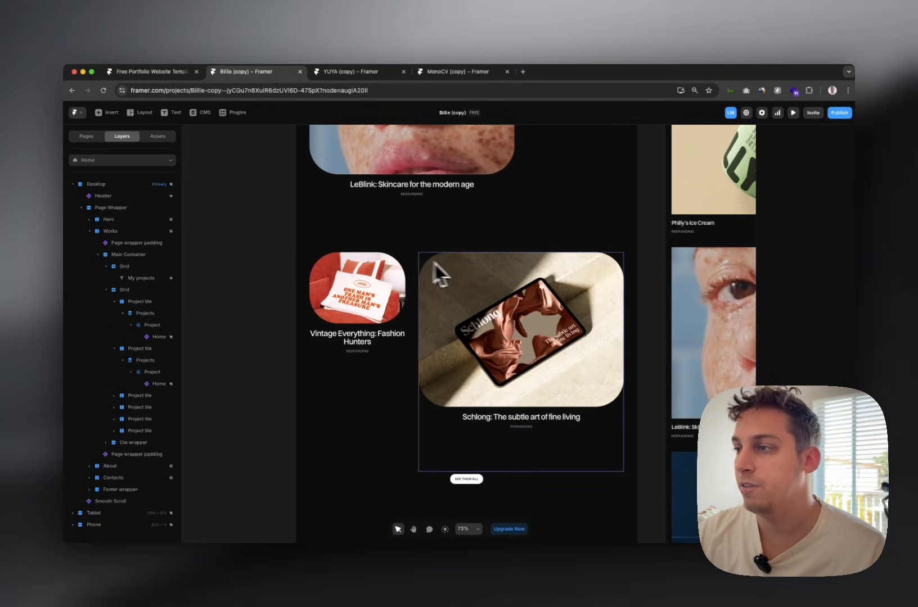
pyautogui.scroll(-3, 433, 263)
pyautogui.scroll(-6, 429, 282)
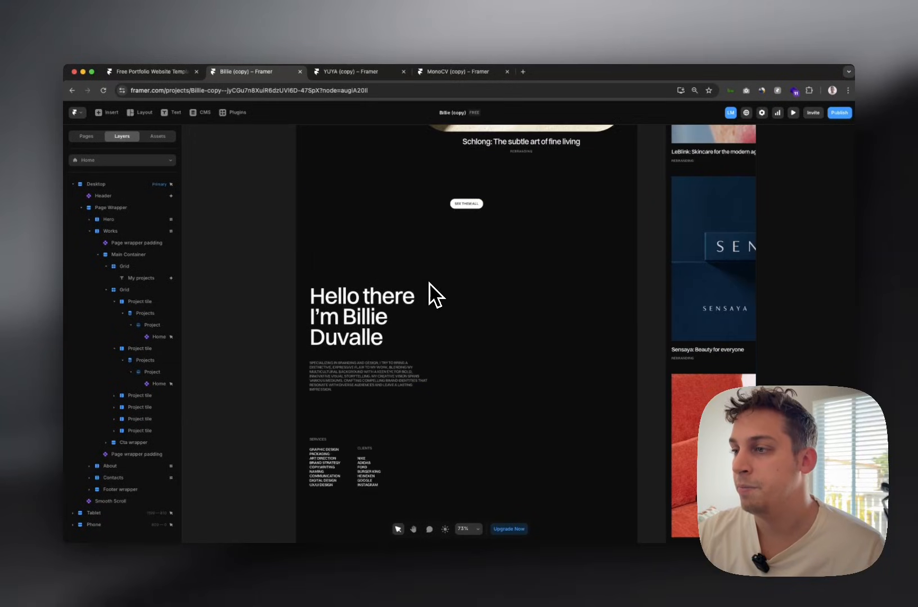
pyautogui.scroll(14, 428, 284)
pyautogui.scroll(1, 428, 284)
pyautogui.scroll(-10, 428, 283)
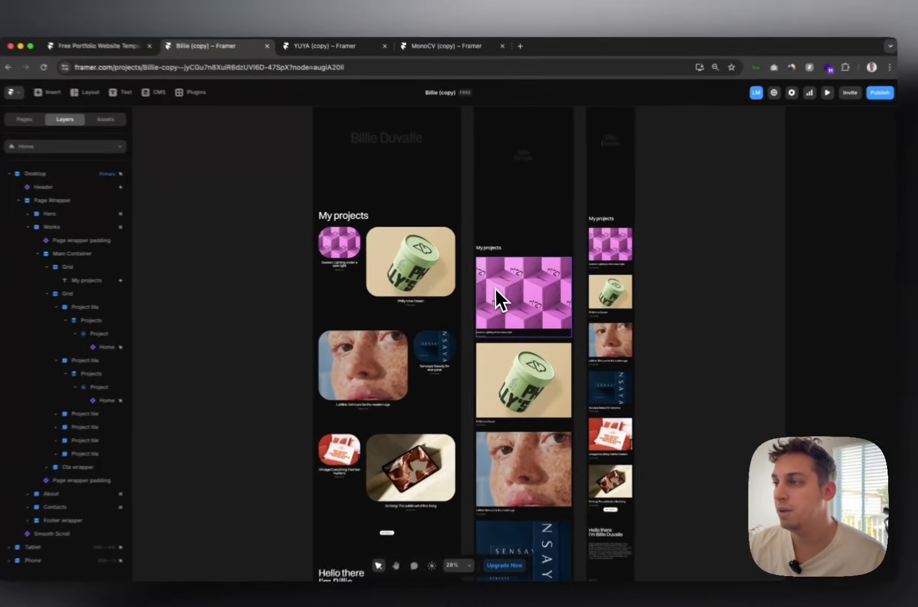
# Open the project card component from the tablet layout to examine its variants, and return to the Home page.
pyautogui.doubleClick(502, 286)
pyautogui.scroll(-1, 502, 284)
pyautogui.scroll(-8, 493, 286)
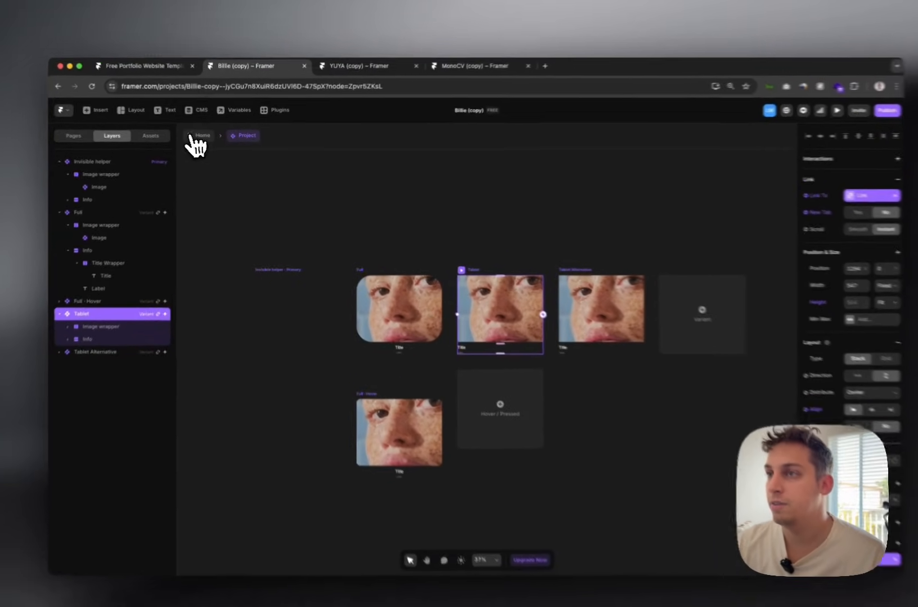
pyautogui.click(202, 137)
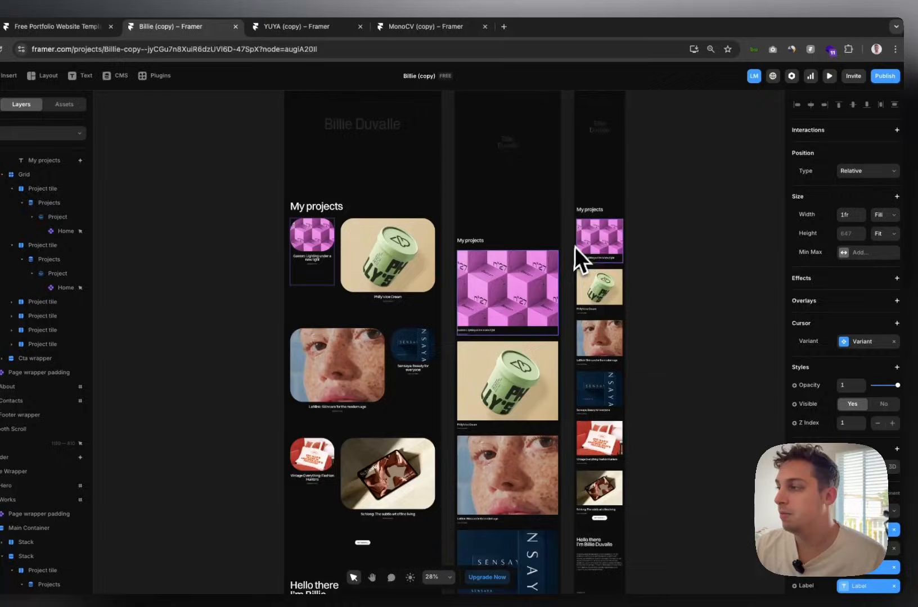
# Open the project card component from the tablet layout and set the Tablet variant image's radius to 100.
pyautogui.click(575, 248)
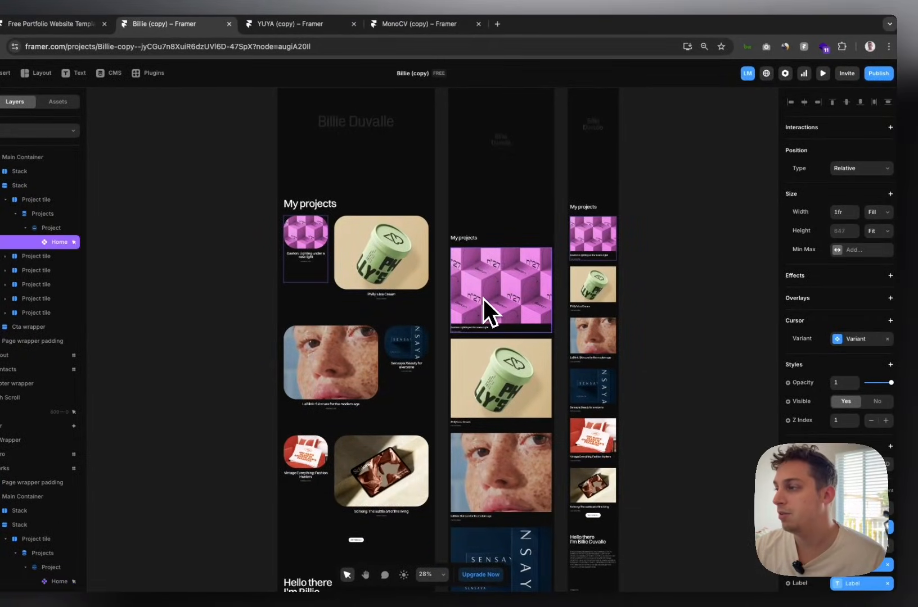
pyautogui.doubleClick(488, 301)
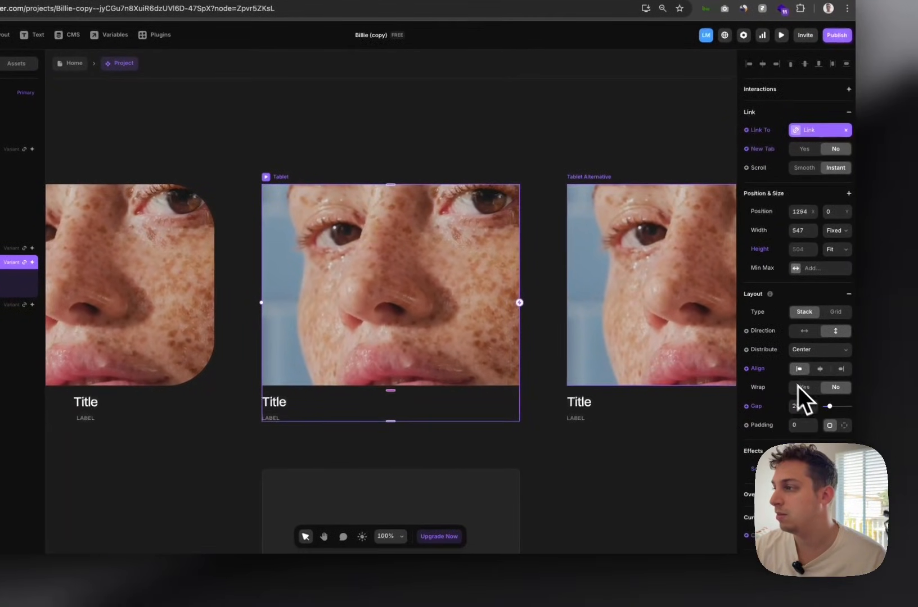
pyautogui.click(499, 352)
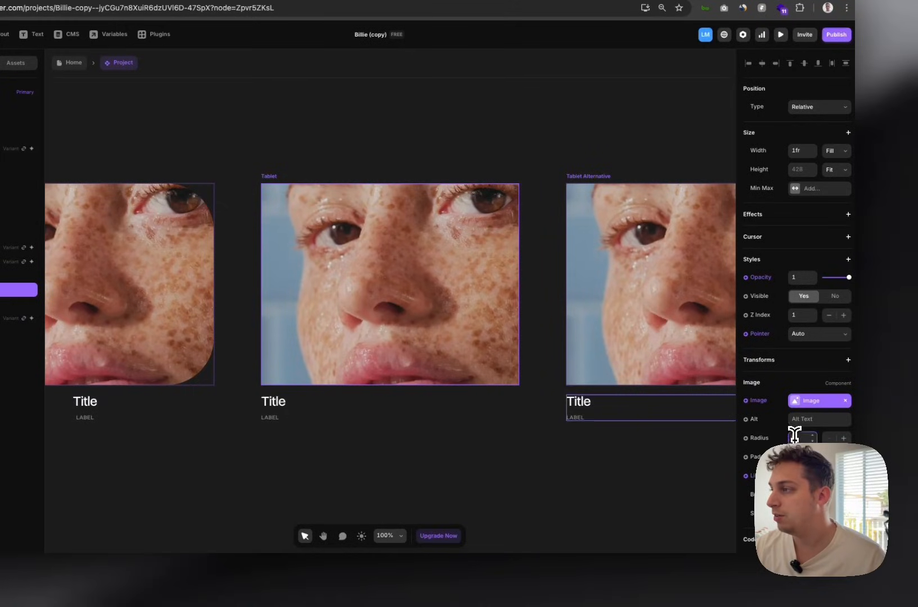
pyautogui.write('70')
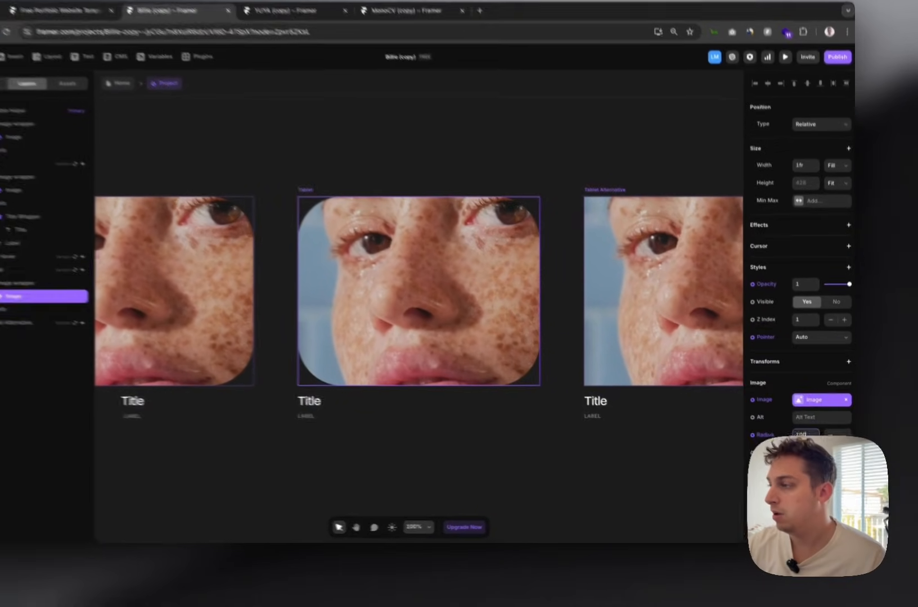
# Add a border in the Highlight colour style to the Tablet variant's image.
pyautogui.click(824, 495)
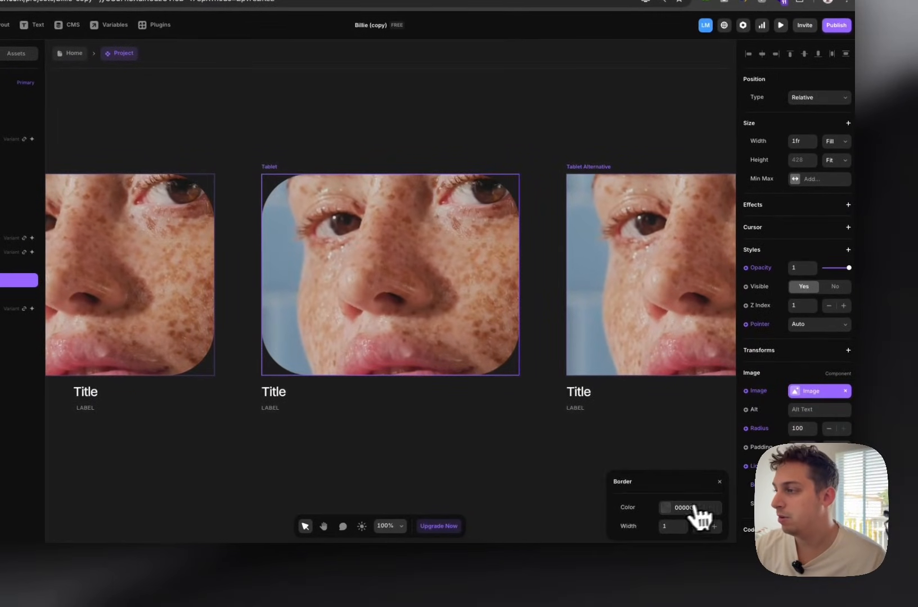
pyautogui.click(672, 508)
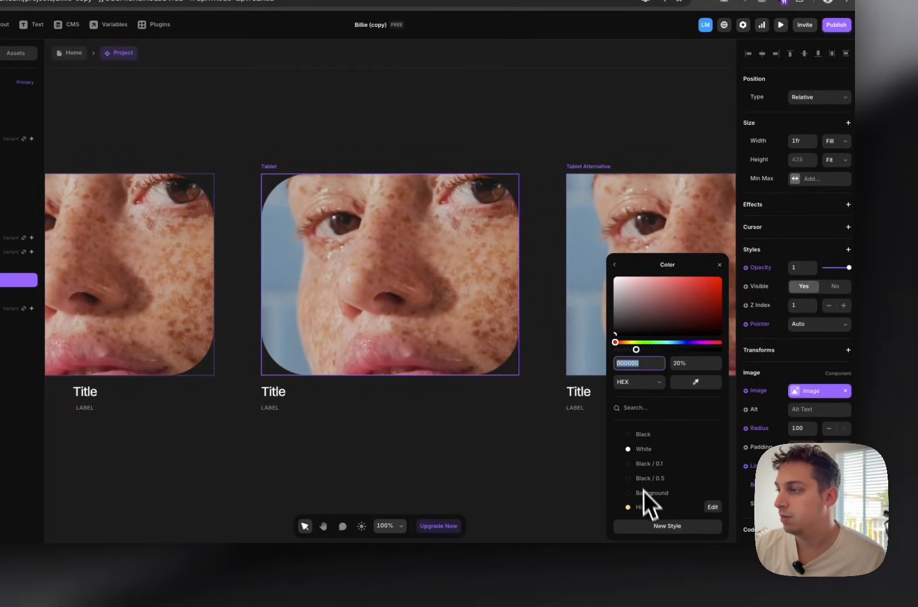
pyautogui.click(648, 506)
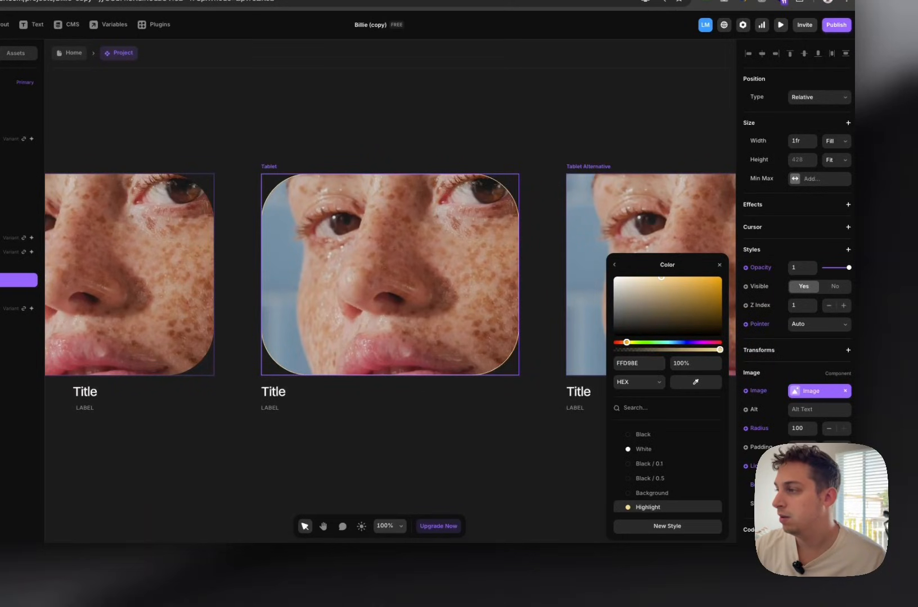
pyautogui.press('Escape')
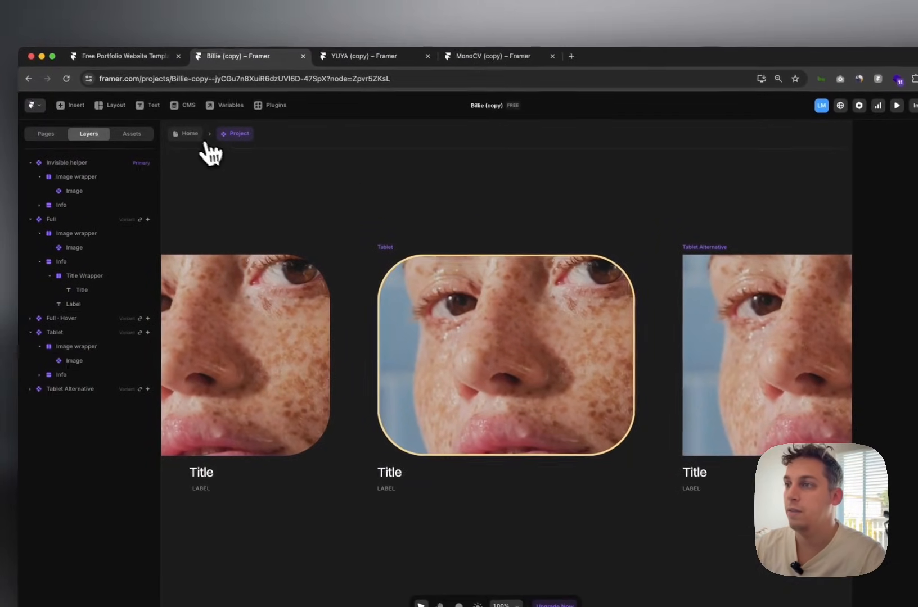
# Return to the Home page and check the project cards across the tablet and phone layouts.
pyautogui.click(69, 52)
pyautogui.scroll(5, 634, 365)
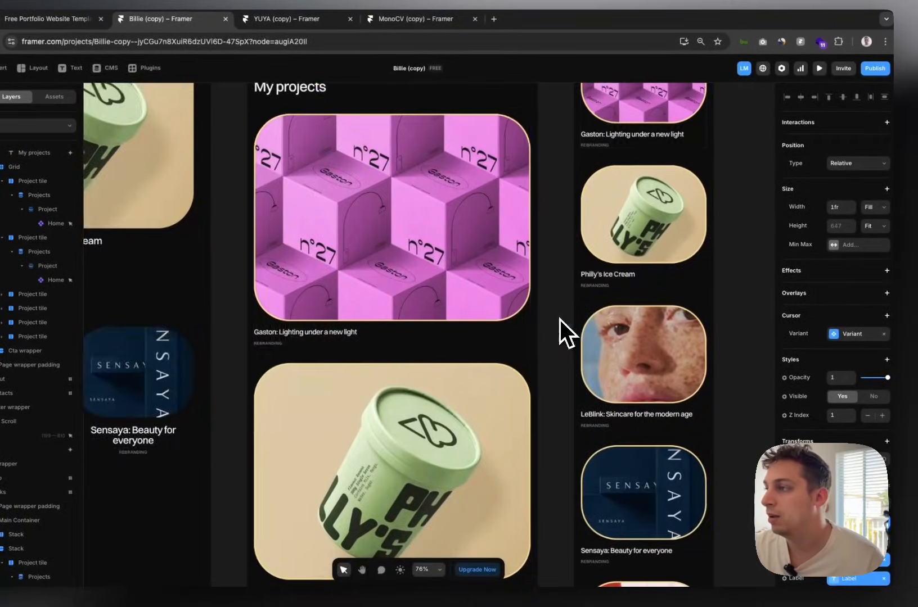
pyautogui.scroll(4, 559, 319)
pyautogui.hscroll(2, 559, 319)
pyautogui.scroll(-13, 559, 319)
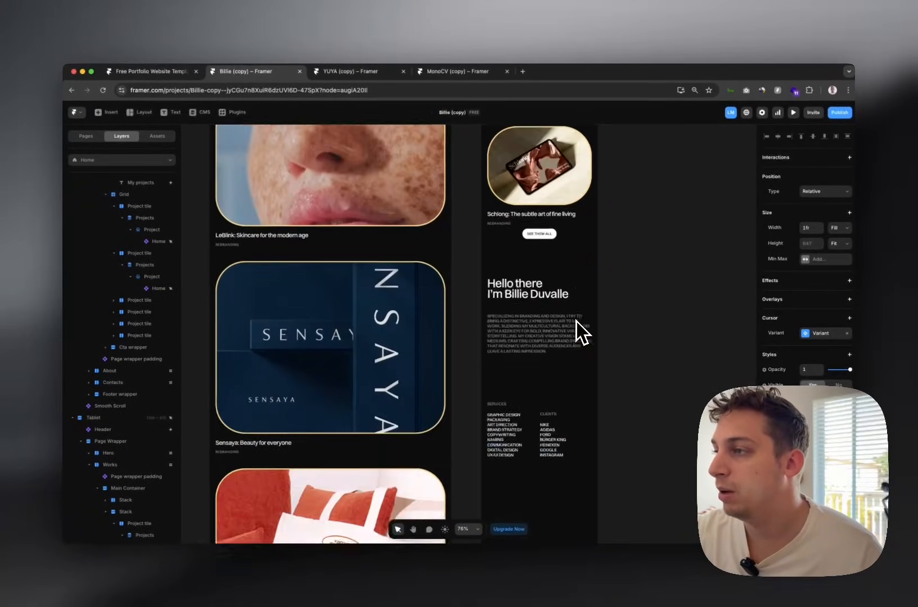
pyautogui.scroll(5, 559, 319)
pyautogui.hscroll(-3, 574, 319)
pyautogui.scroll(-2, 574, 319)
pyautogui.scroll(-5, 574, 318)
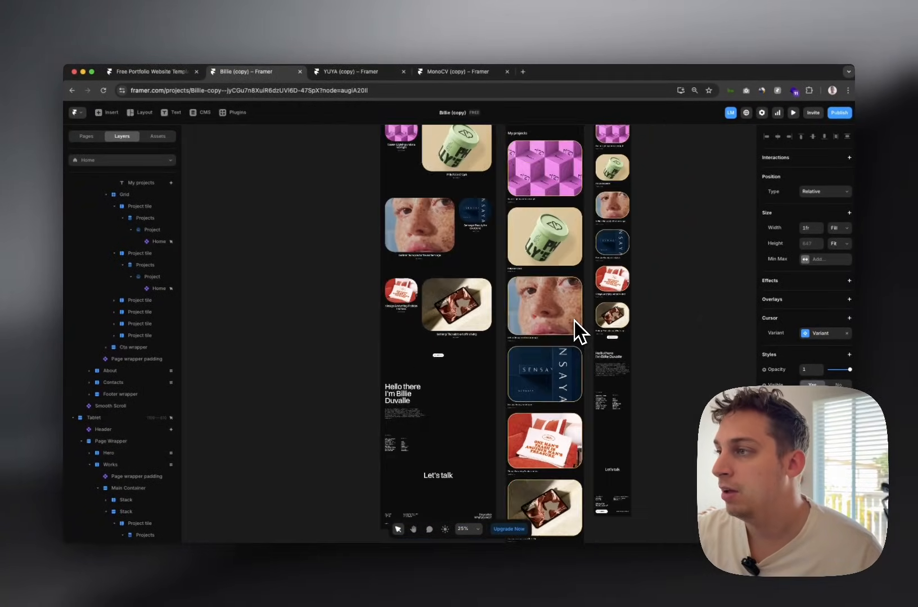
# Reopen the project card component, remove the border from the Tablet variant's image, and return to the Home page.
pyautogui.doubleClick(574, 317)
pyautogui.click(581, 303)
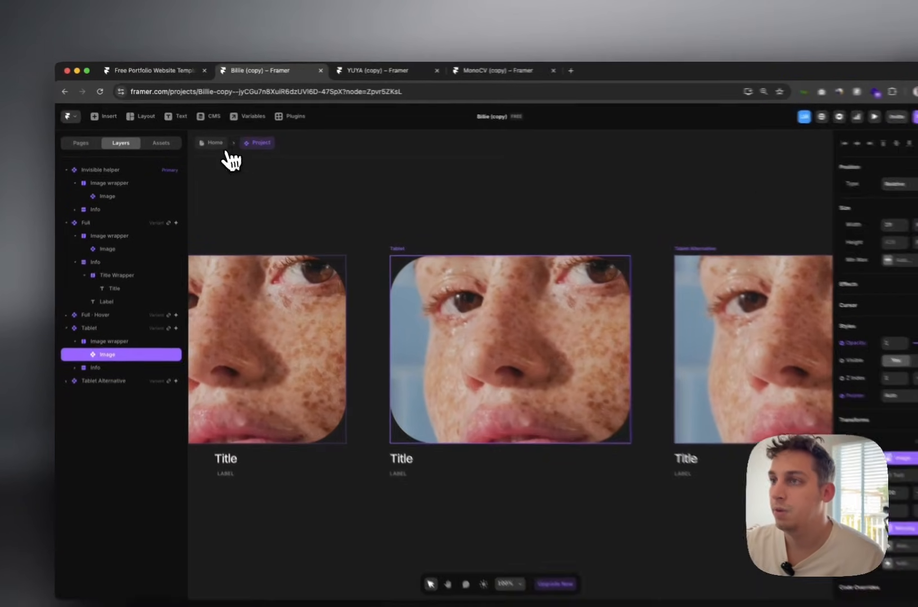
pyautogui.click(206, 136)
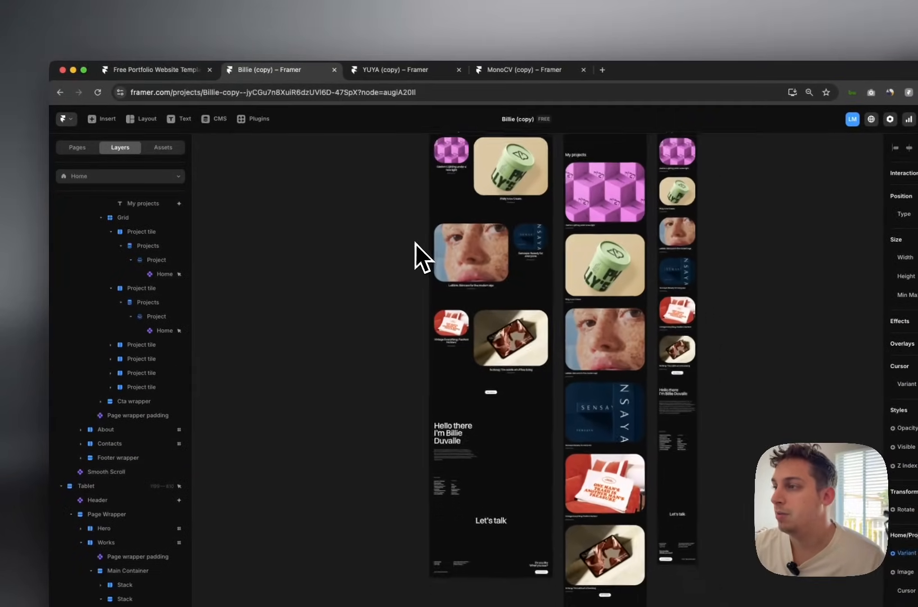
# In the project card component, remove the image rounding in the Full and Tablet variants, left-align the Full variant's Info, and return Home.
pyautogui.scroll(3, 416, 243)
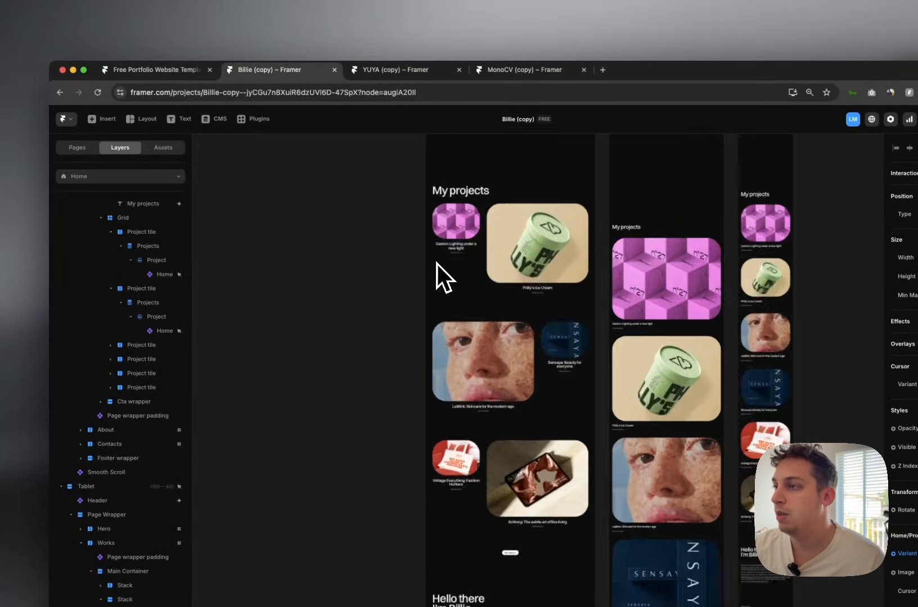
pyautogui.doubleClick(436, 264)
pyautogui.scroll(-5, 436, 264)
pyautogui.scroll(2, 437, 264)
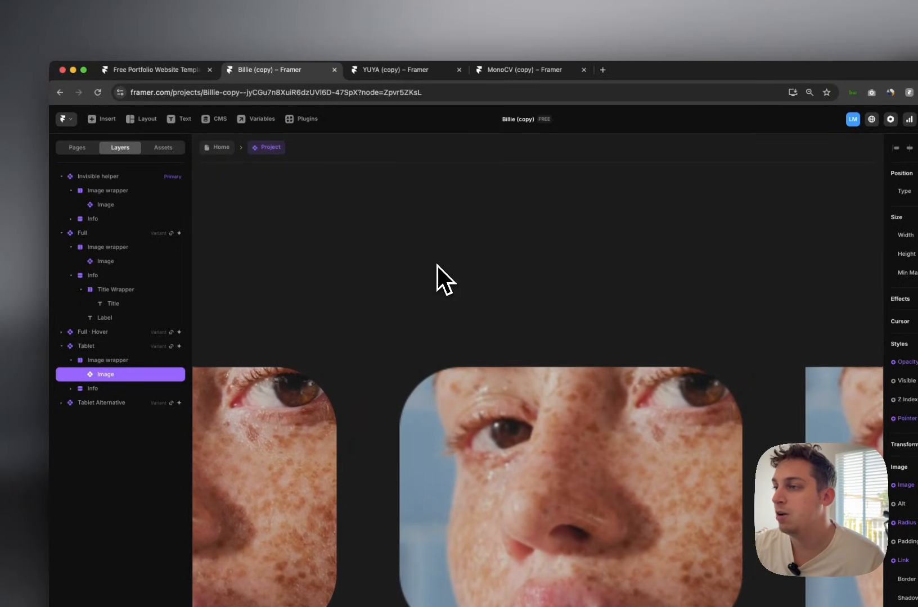
pyautogui.scroll(-1, 438, 273)
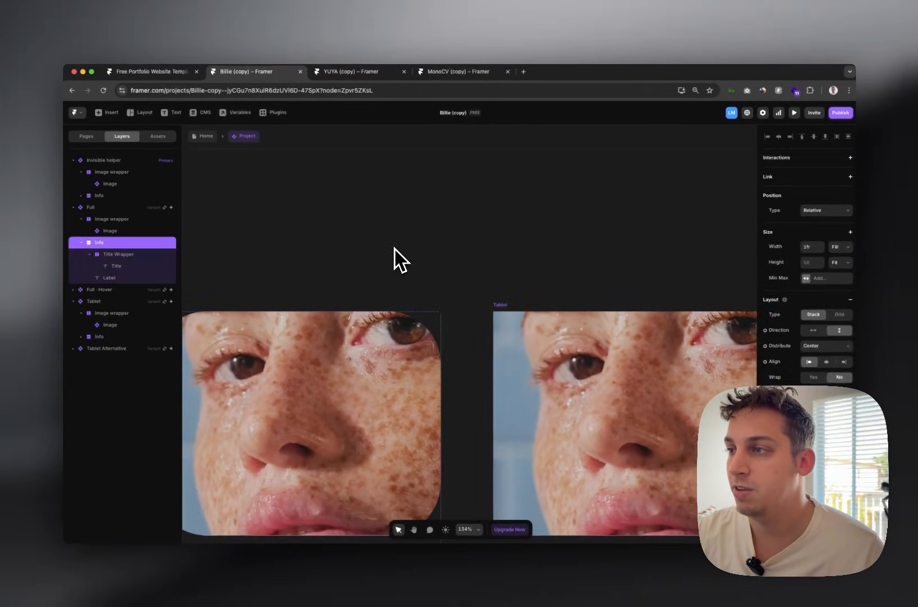
pyautogui.press('Up')
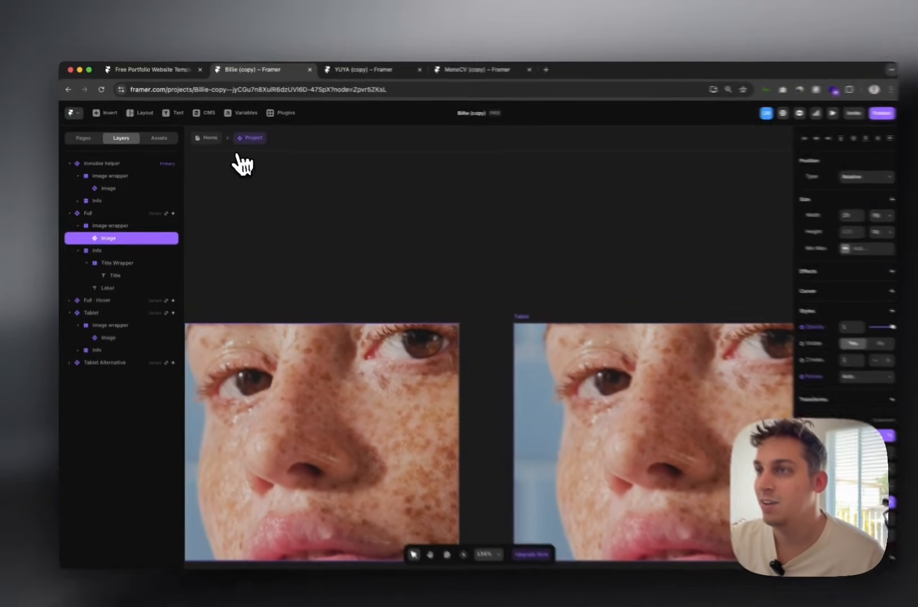
pyautogui.click(203, 135)
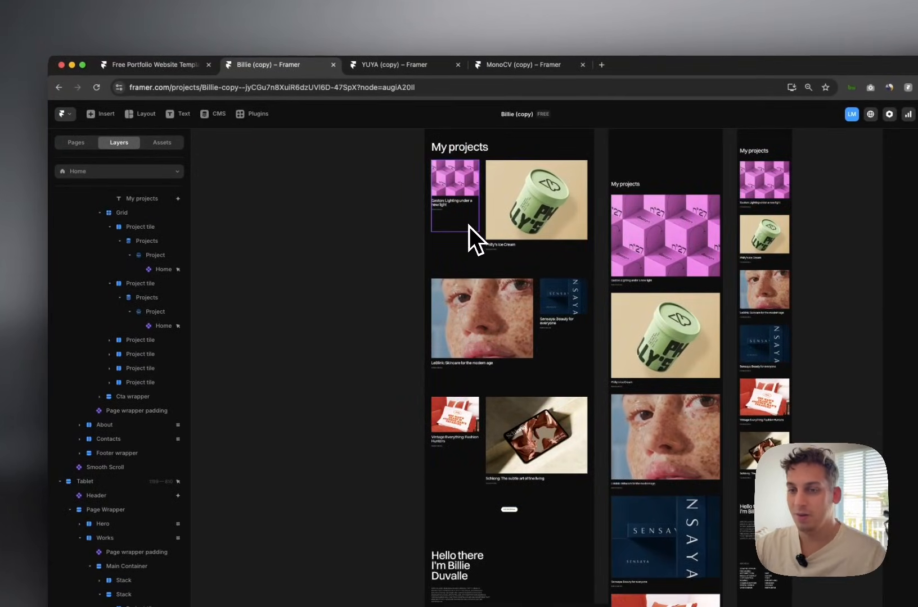
# Select the desktop Works section's project grid and collapse its expanded project tiles in the layer tree.
pyautogui.scroll(-5, 458, 284)
pyautogui.click(480, 298)
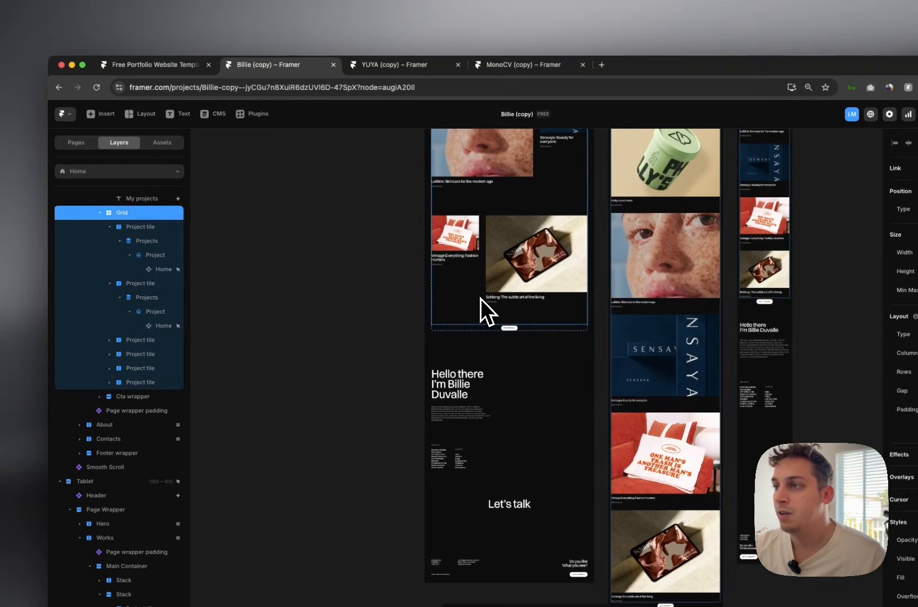
pyautogui.scroll(2, 118, 253)
pyautogui.click(109, 227)
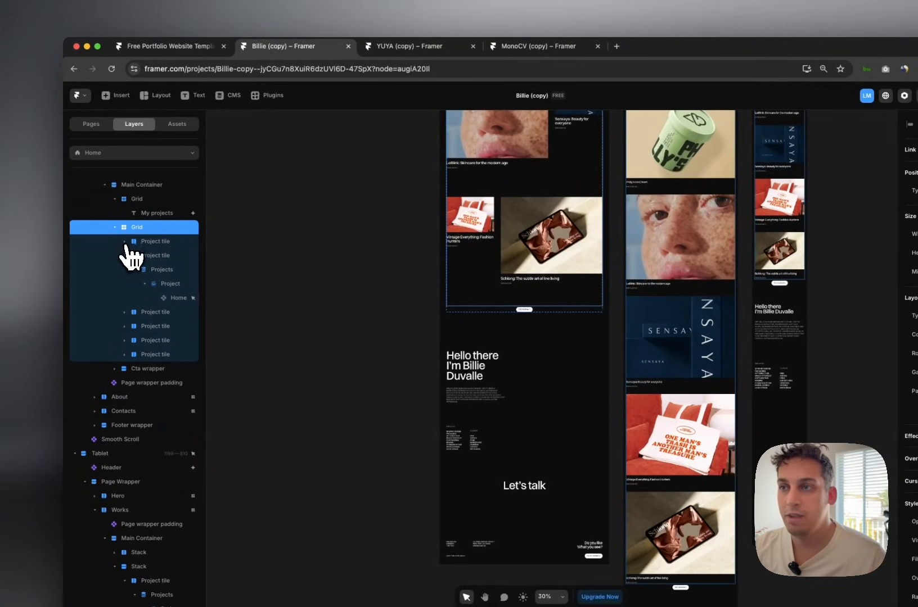
pyautogui.click(124, 254)
pyautogui.scroll(5, 125, 250)
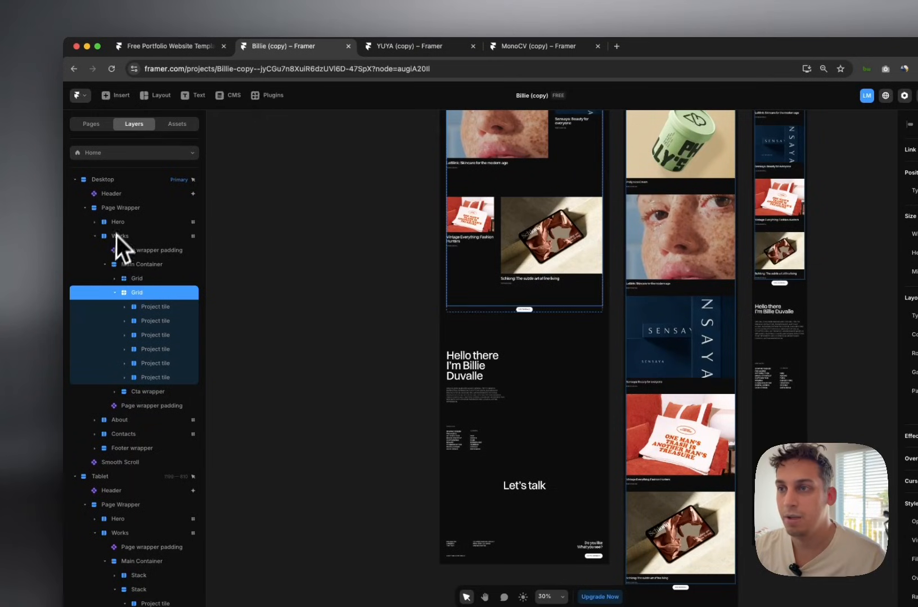
# Expand the Hero layer, collapse the Works section's Main Container, and expand the About section in the desktop layer tree.
pyautogui.click(95, 222)
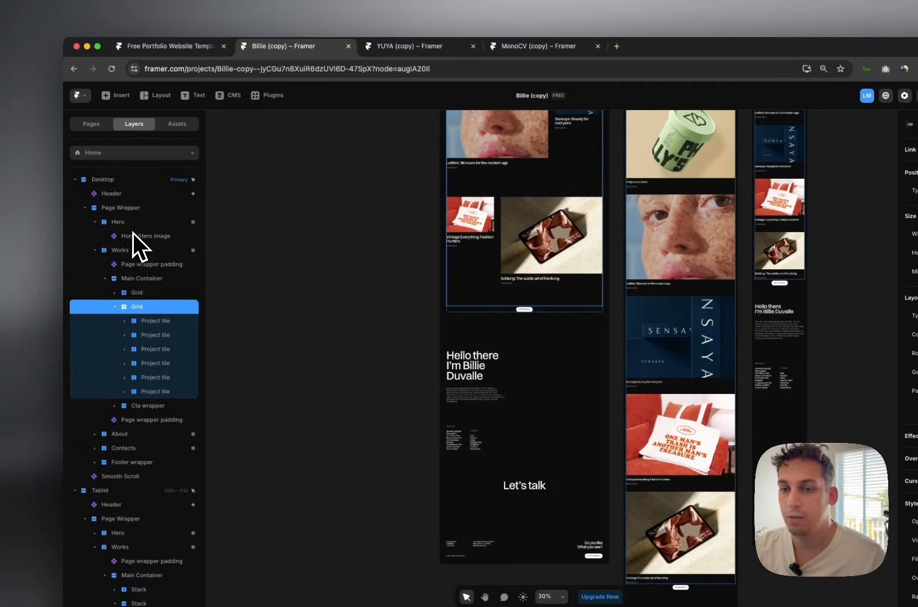
pyautogui.click(97, 250)
pyautogui.click(95, 250)
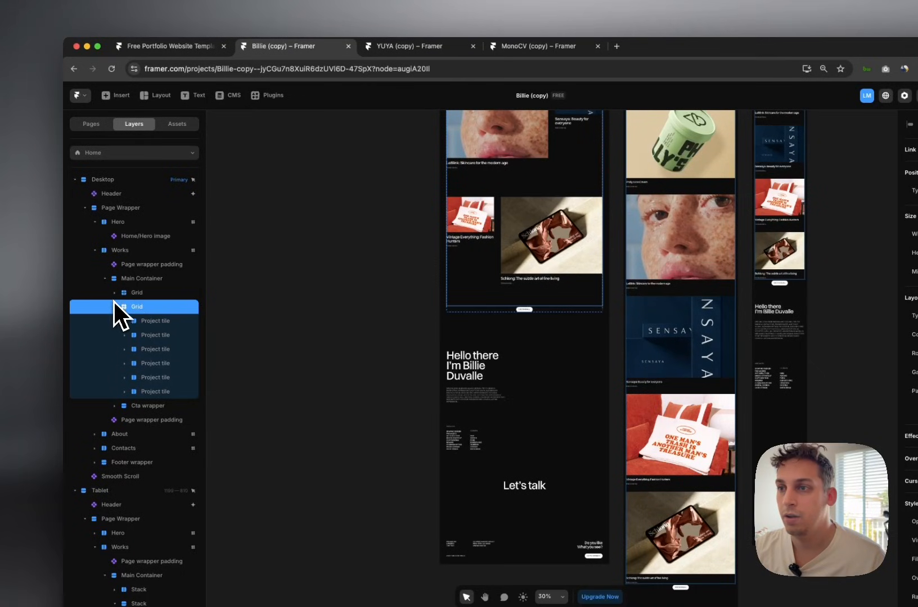
pyautogui.click(104, 280)
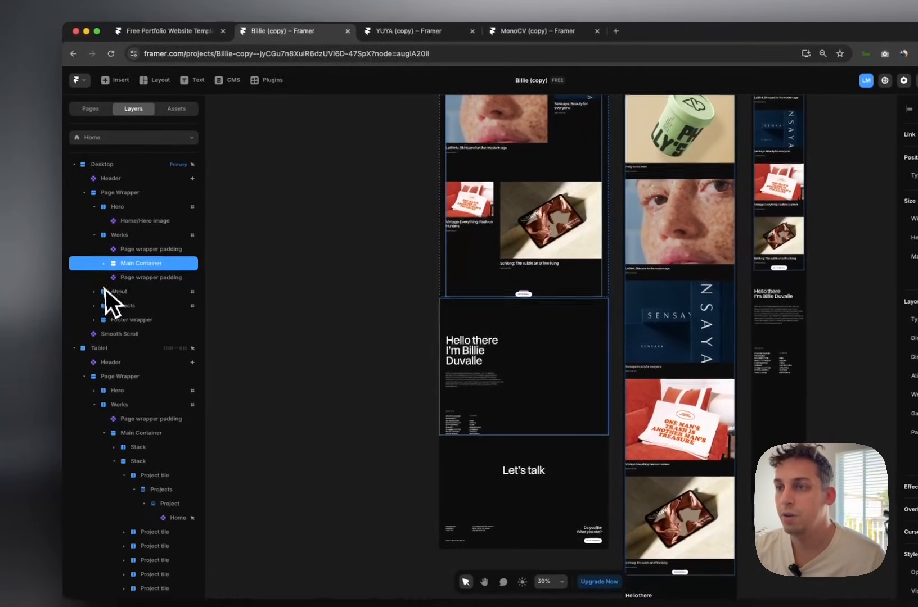
pyautogui.click(98, 312)
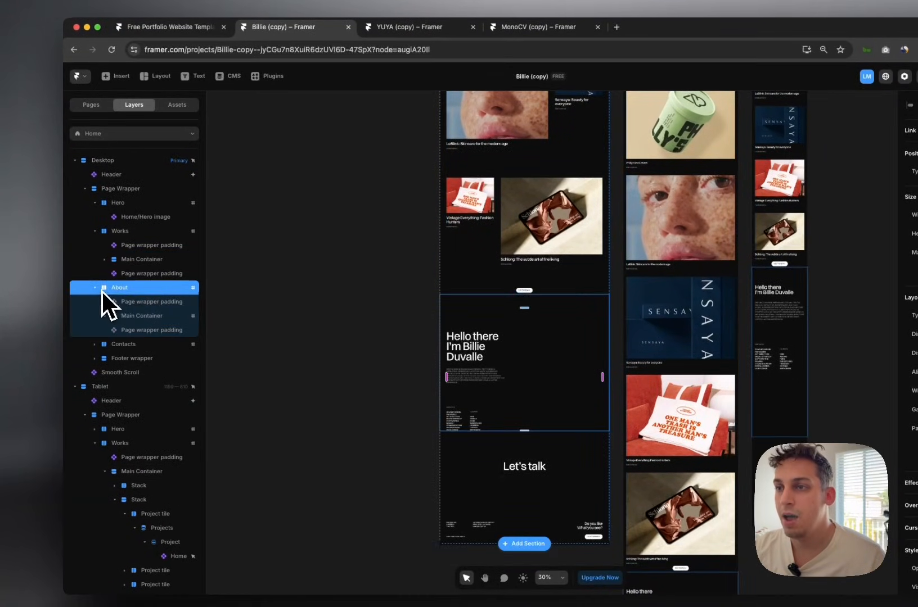
# Select the Page wrapper padding layers around the About section's Main Container to examine how the section is spaced.
pyautogui.click(139, 304)
pyautogui.click(140, 331)
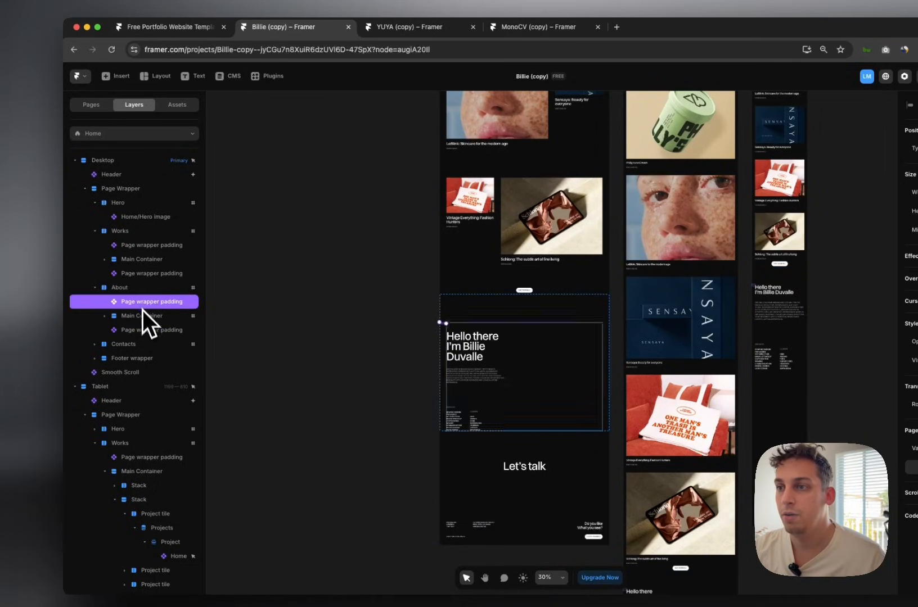
pyautogui.click(145, 329)
pyautogui.click(145, 307)
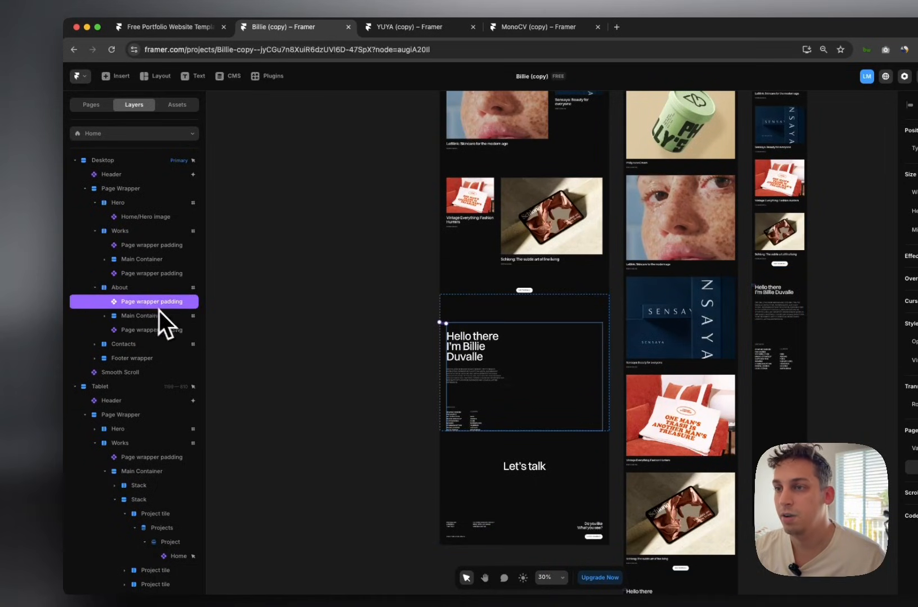
# Select the About section's Main Container, the section itself and its inner About stack to examine their nesting.
pyautogui.click(126, 316)
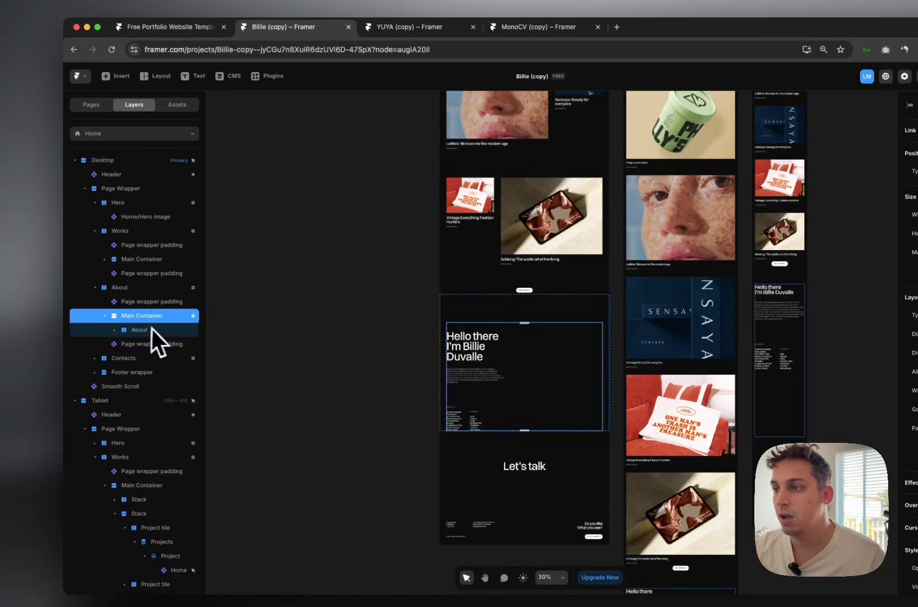
pyautogui.click(118, 288)
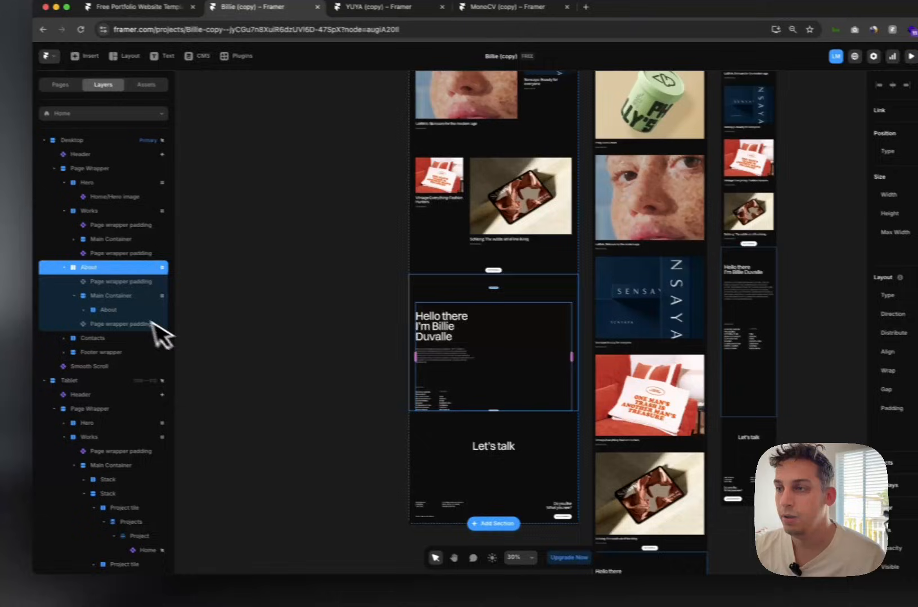
pyautogui.click(115, 309)
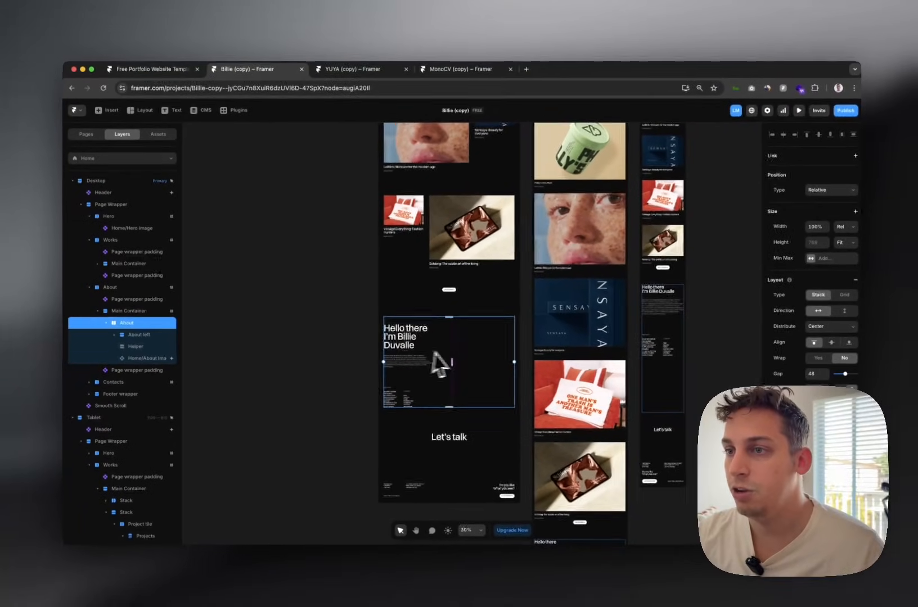
pyautogui.scroll(-3, 512, 348)
pyautogui.scroll(5, 444, 352)
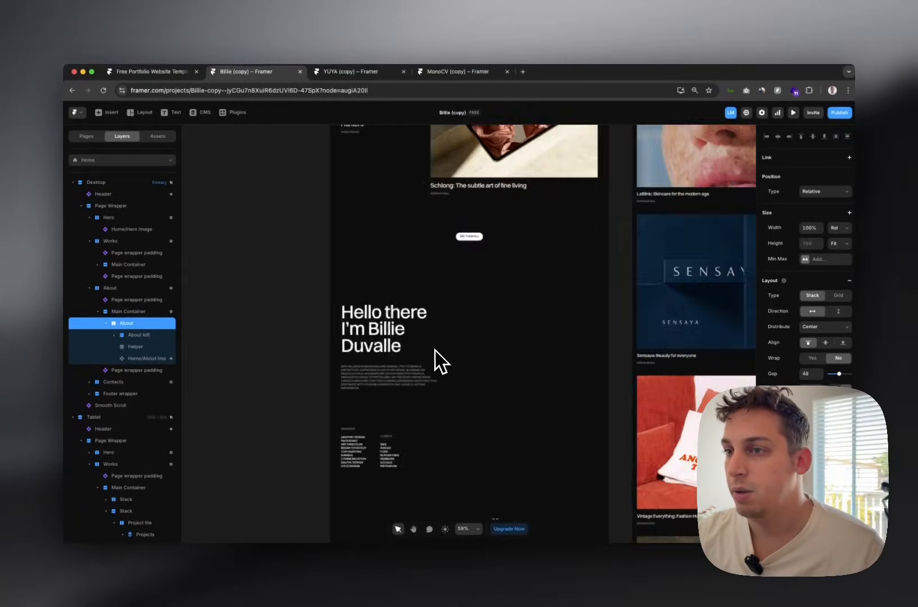
# Walk down the About section's nested layers, from Main Container through About left and Helper to the Home/About image component.
pyautogui.click(126, 313)
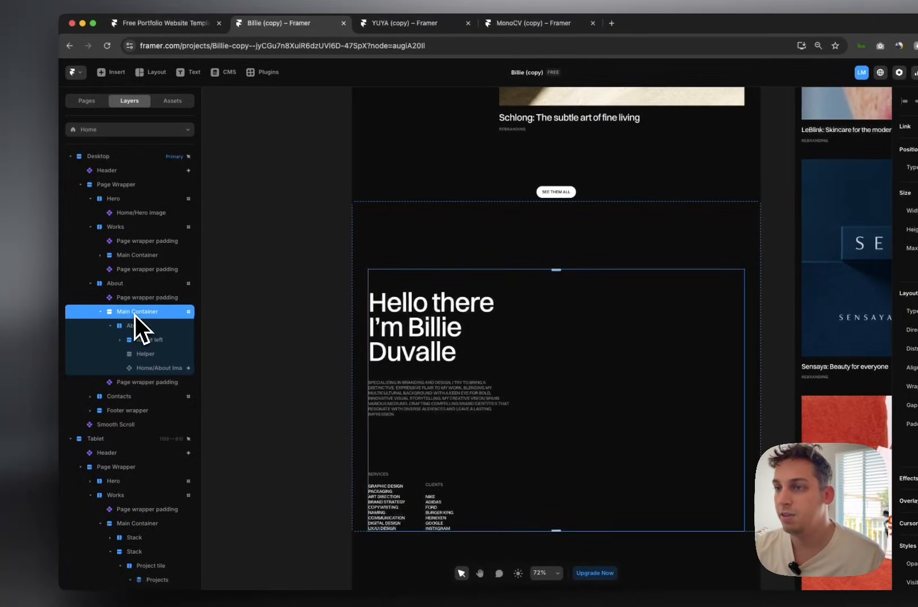
pyautogui.click(128, 287)
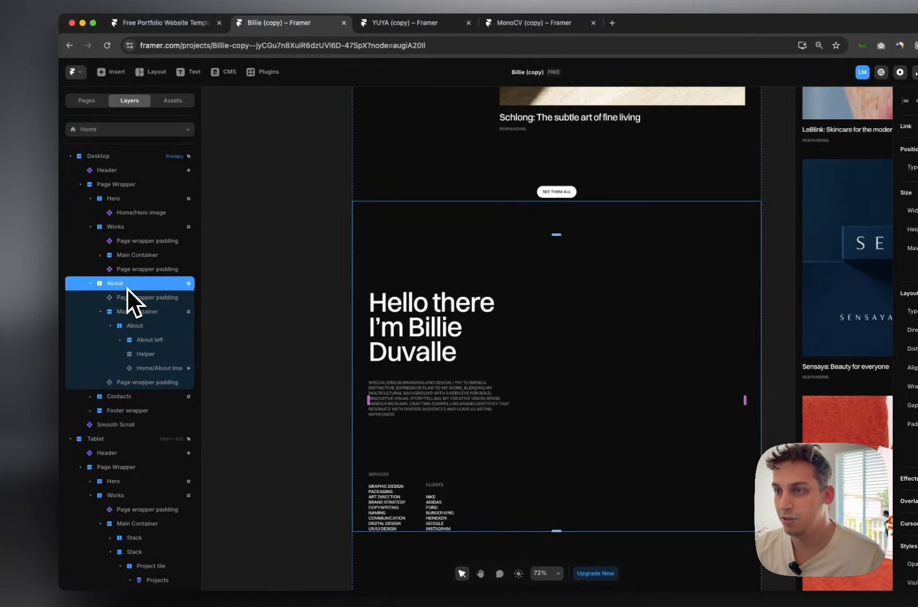
pyautogui.click(128, 313)
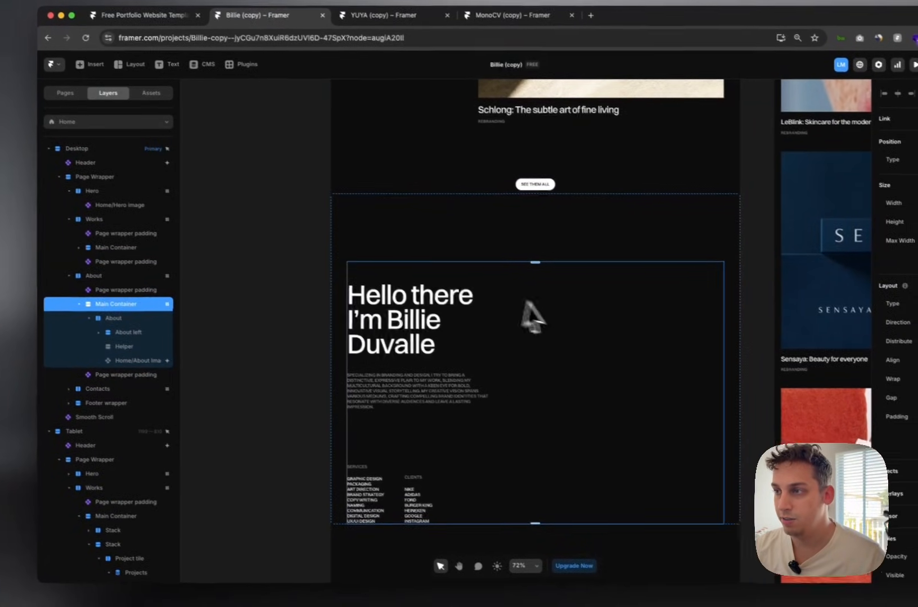
pyautogui.click(153, 324)
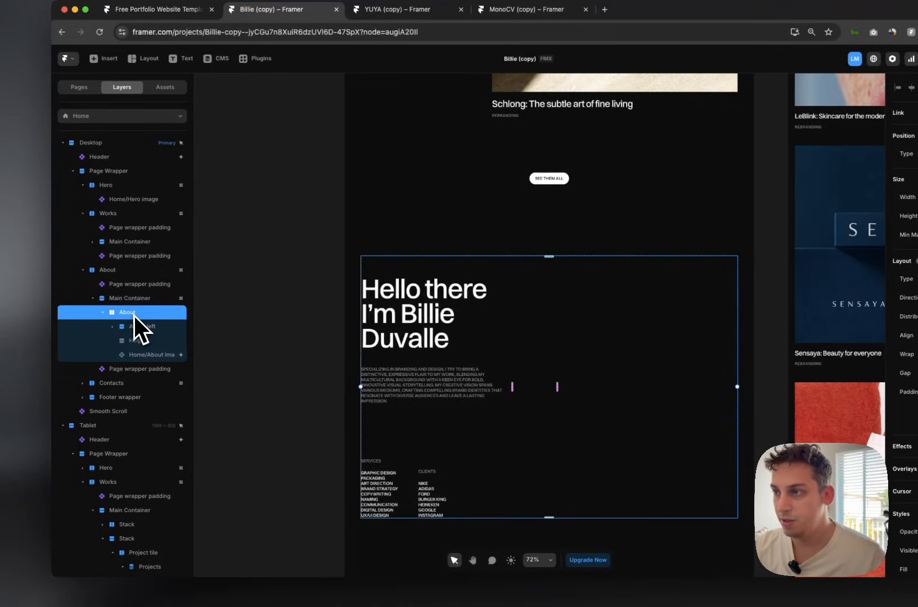
pyautogui.click(145, 324)
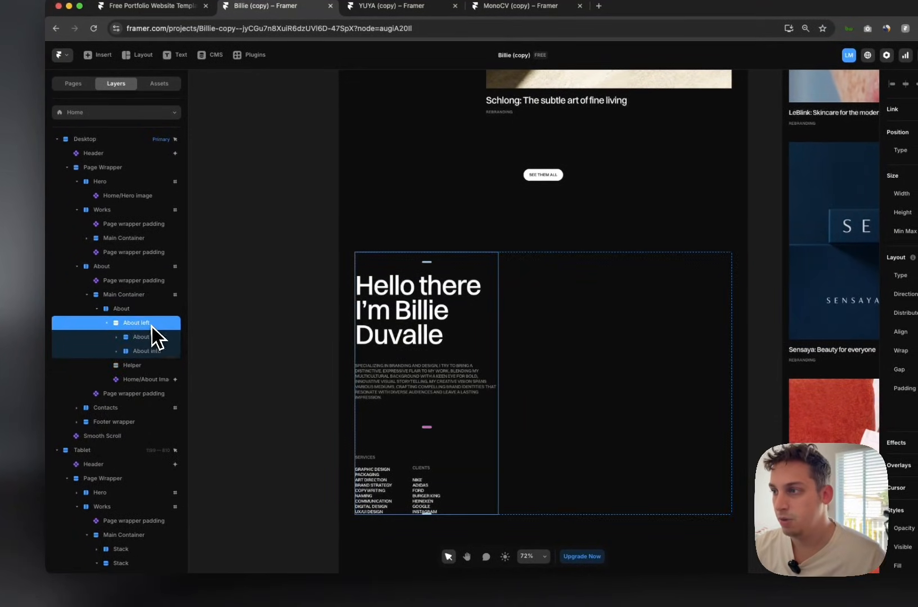
pyautogui.click(140, 366)
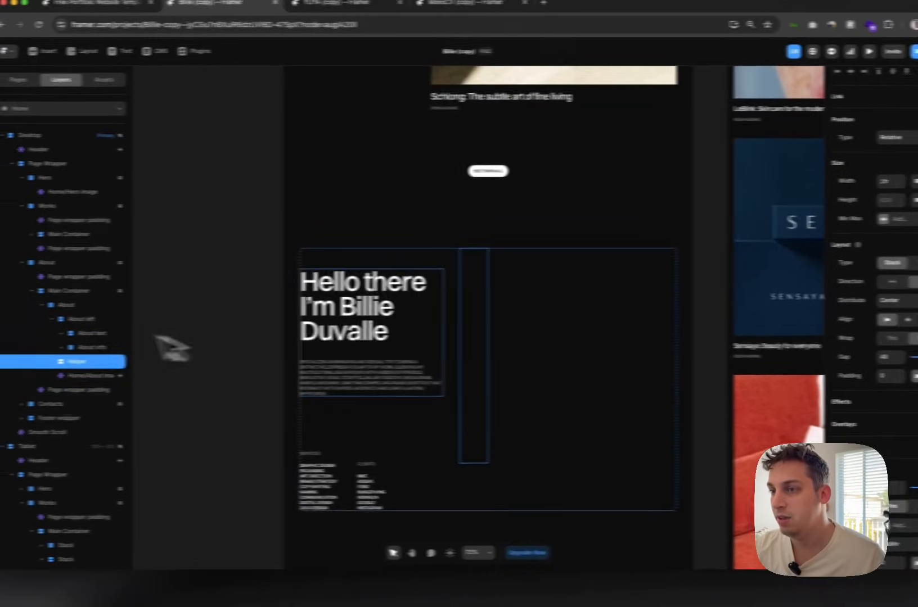
pyautogui.click(31, 375)
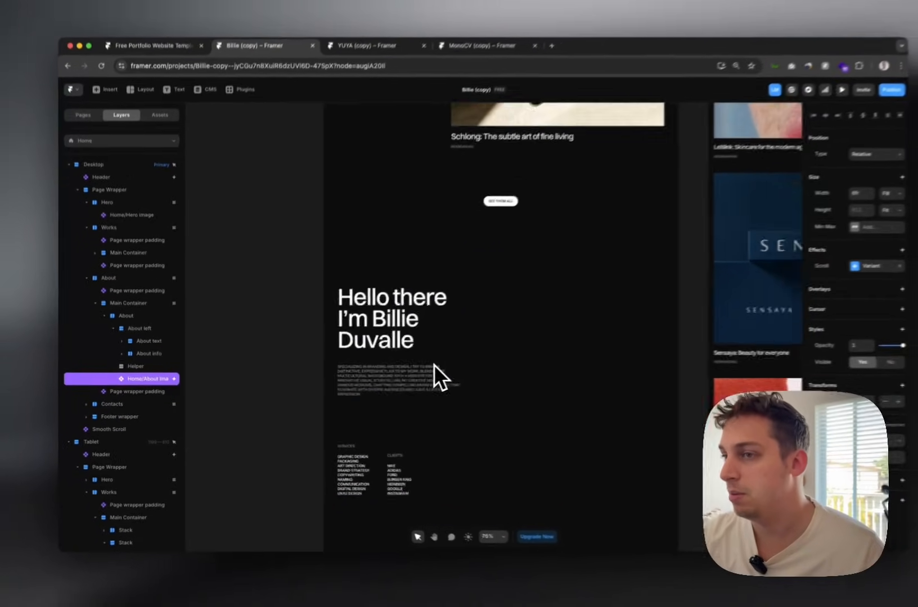
# Preview the desktop home page, check how the About section's portrait appears on scroll, and return to the editor.
pyautogui.scroll(-5, 472, 360)
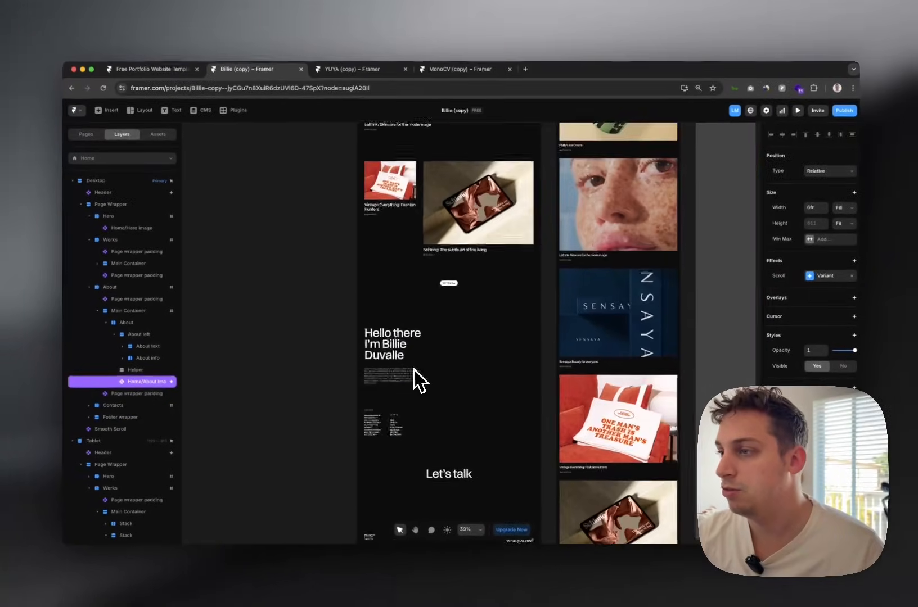
pyautogui.scroll(5, 417, 376)
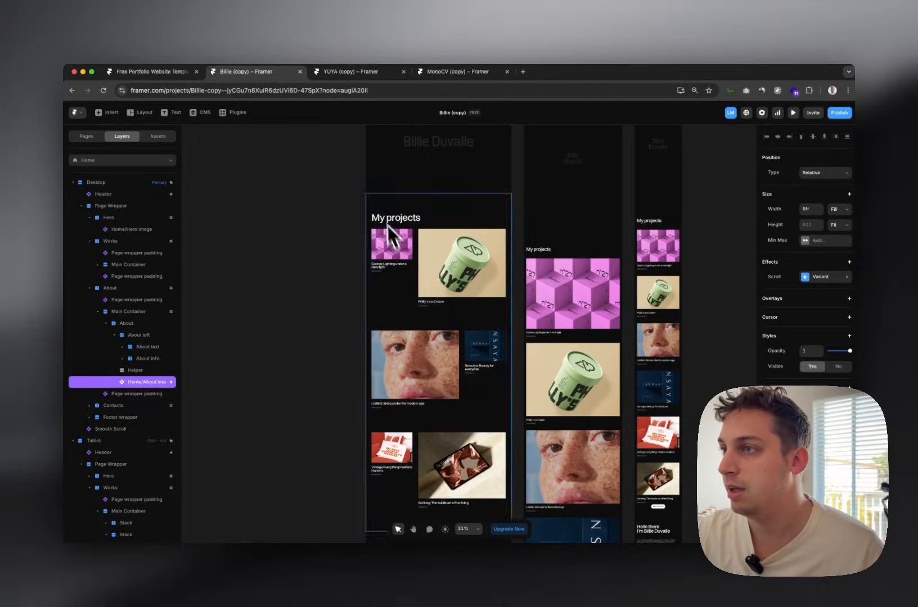
pyautogui.scroll(5, 388, 224)
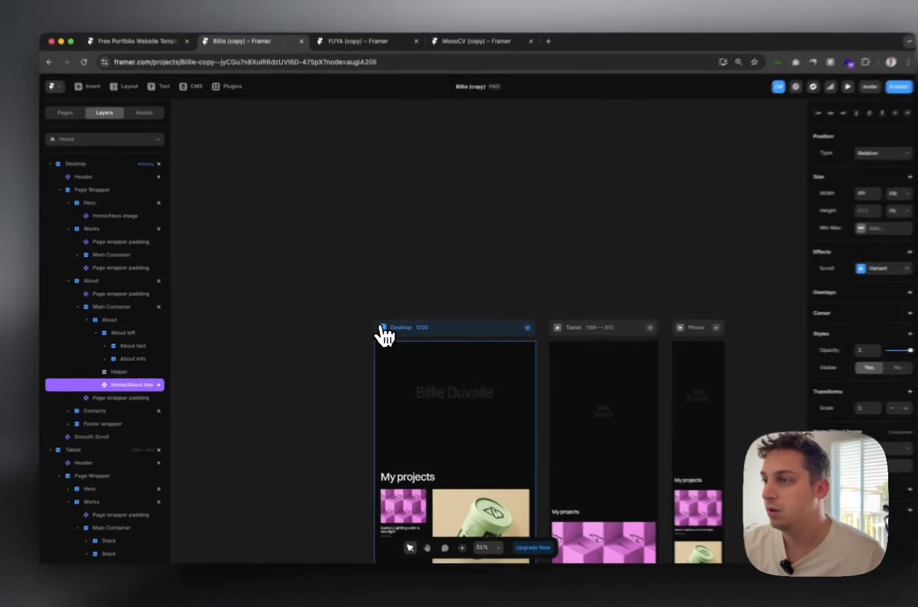
pyautogui.click(372, 330)
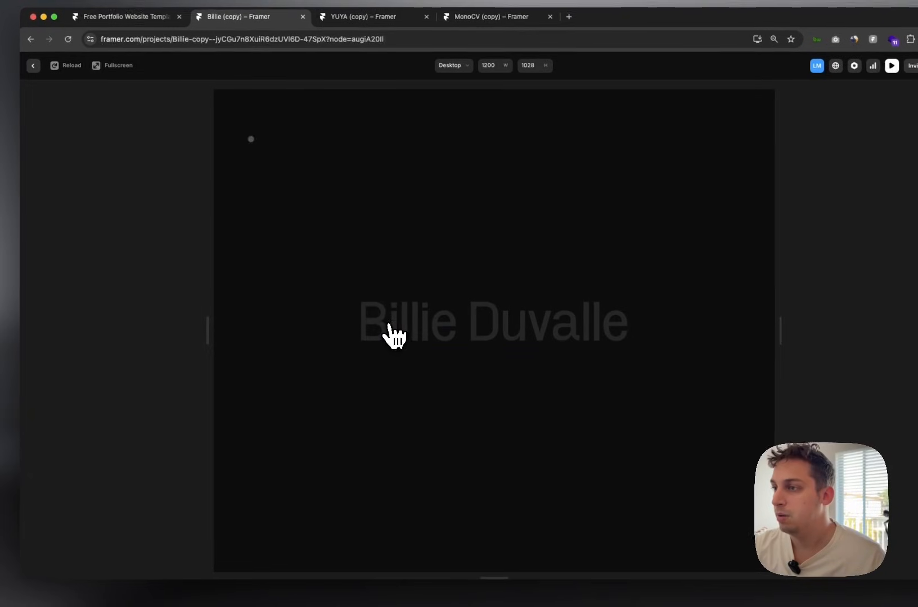
pyautogui.scroll(-10, 379, 341)
pyautogui.scroll(-9, 393, 328)
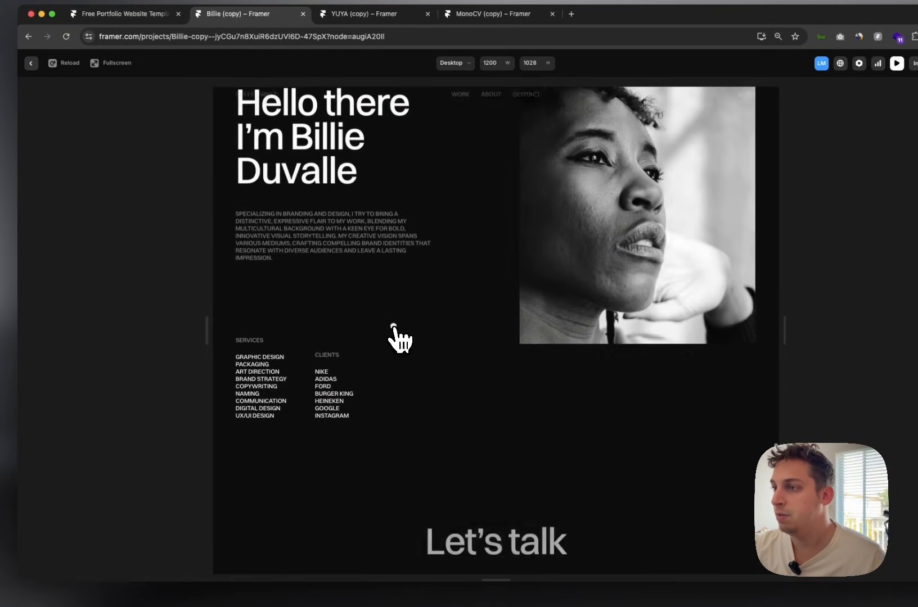
pyautogui.scroll(2, 393, 329)
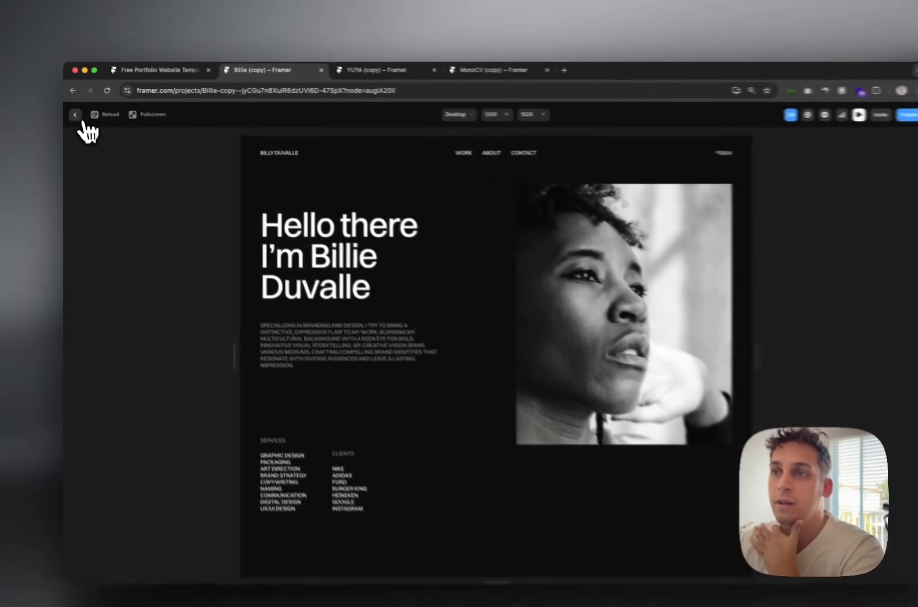
pyautogui.click(73, 112)
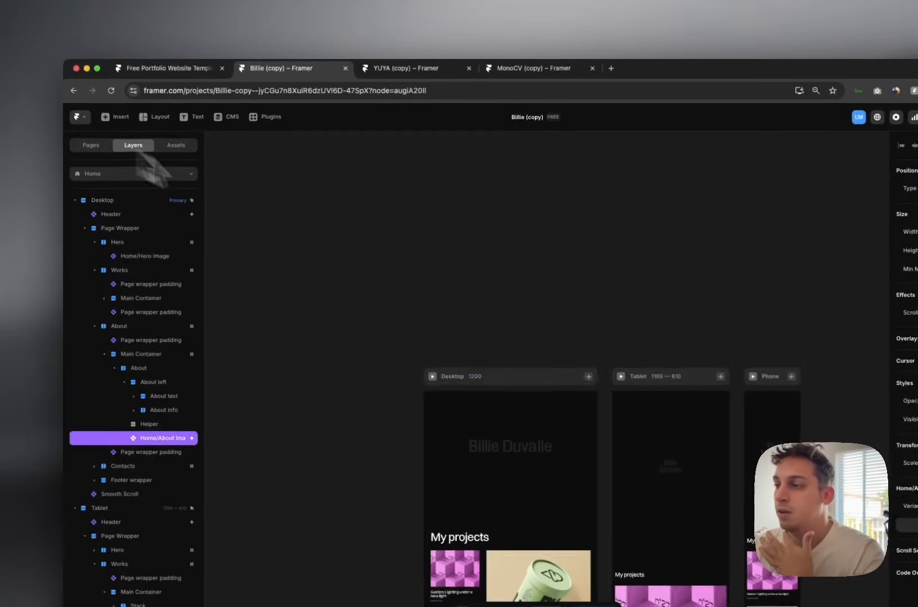
# Open the Home/About image's scroll variant effect and examine the properties of the desktop About section.
pyautogui.scroll(-8, 371, 314)
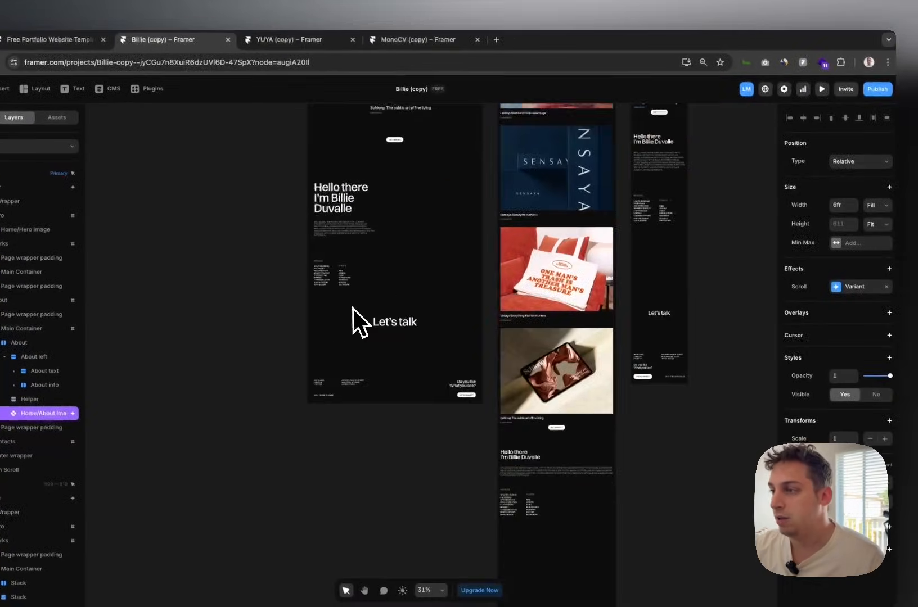
pyautogui.scroll(-2, 353, 309)
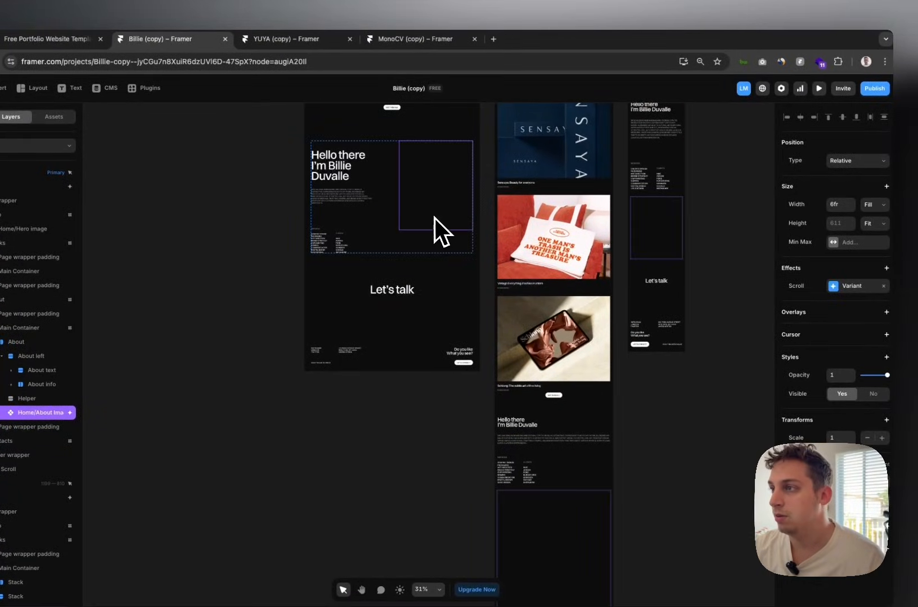
pyautogui.click(805, 281)
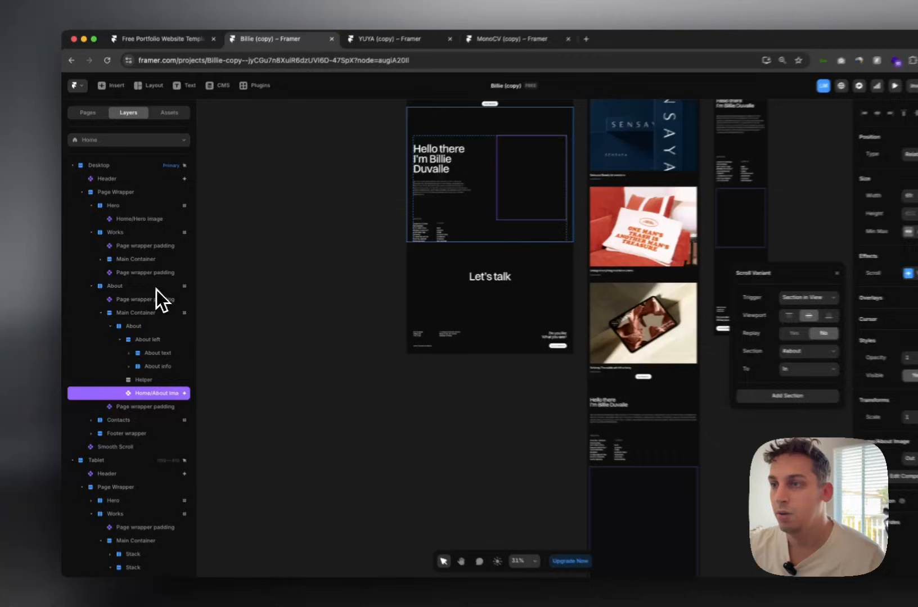
pyautogui.click(163, 288)
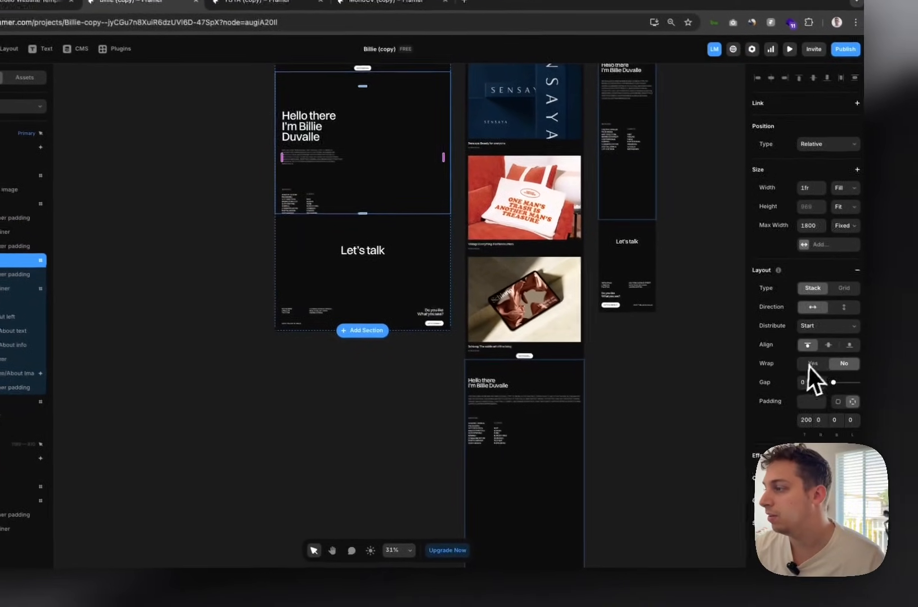
pyautogui.scroll(-5, 808, 367)
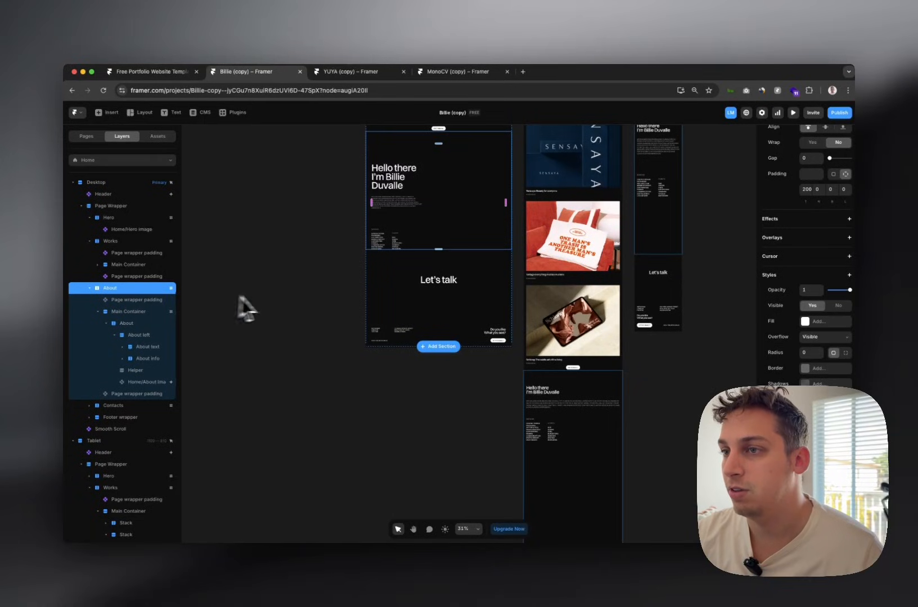
pyautogui.scroll(3, 253, 298)
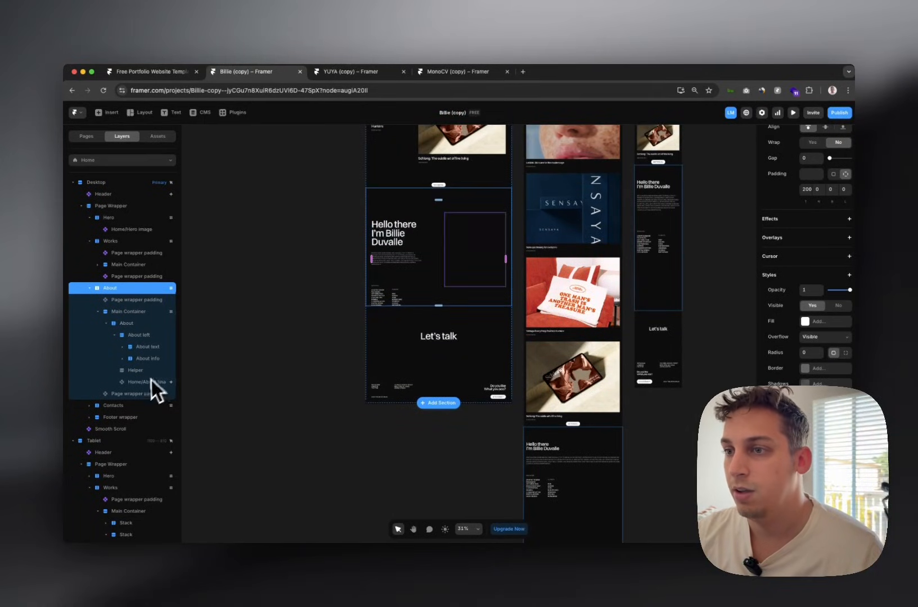
# Reselect the Home/About image and review the trigger, section and target variant in its scroll variant effect.
pyautogui.click(147, 382)
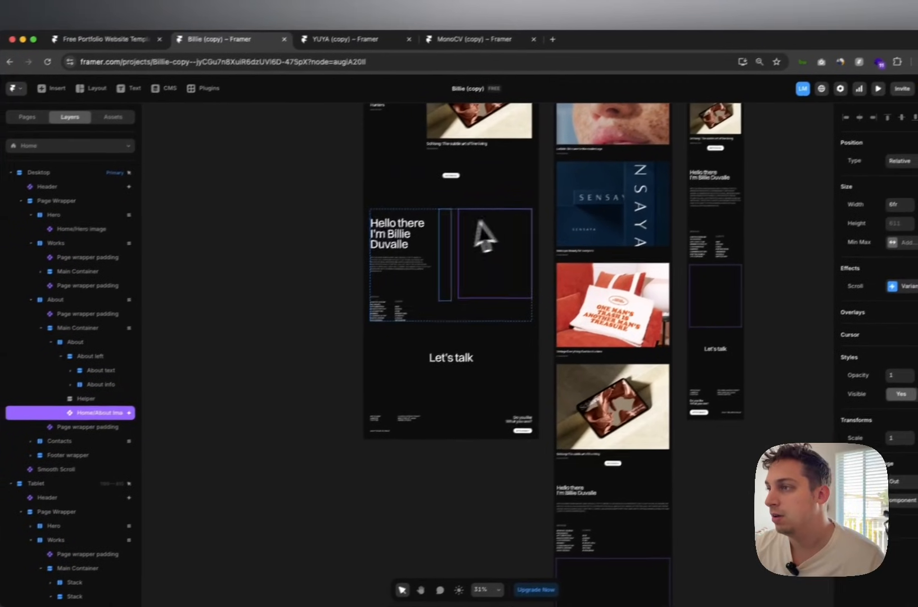
pyautogui.scroll(5, 534, 246)
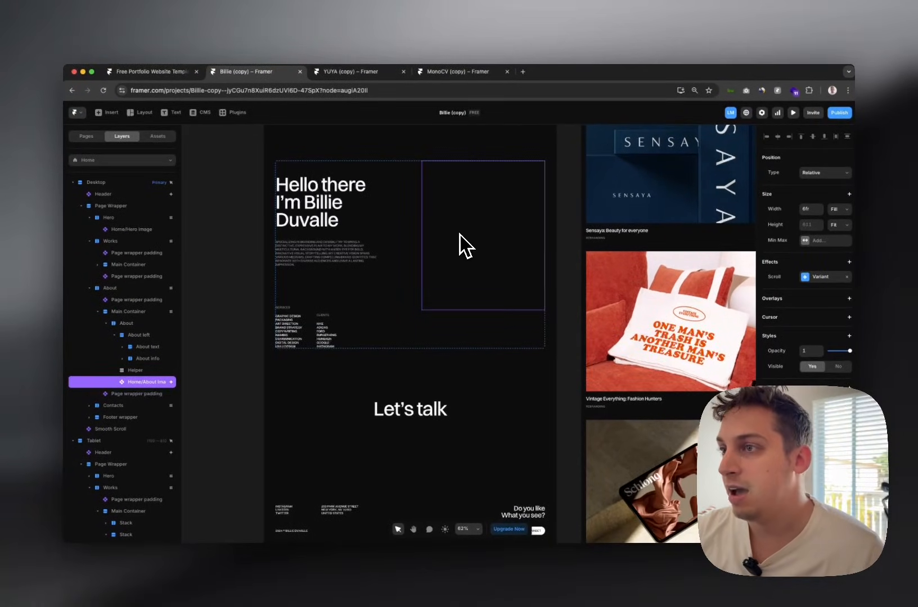
pyautogui.scroll(2, 459, 246)
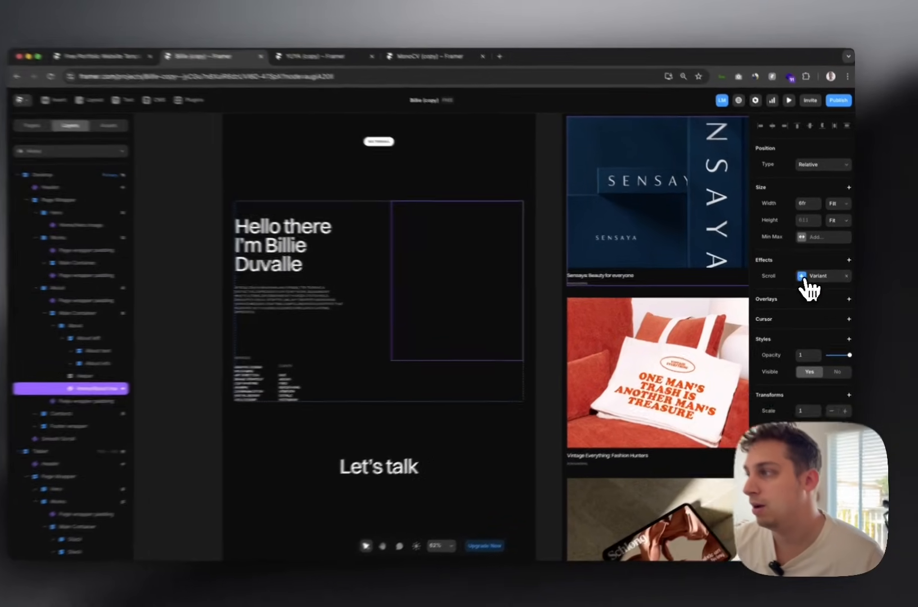
pyautogui.click(805, 276)
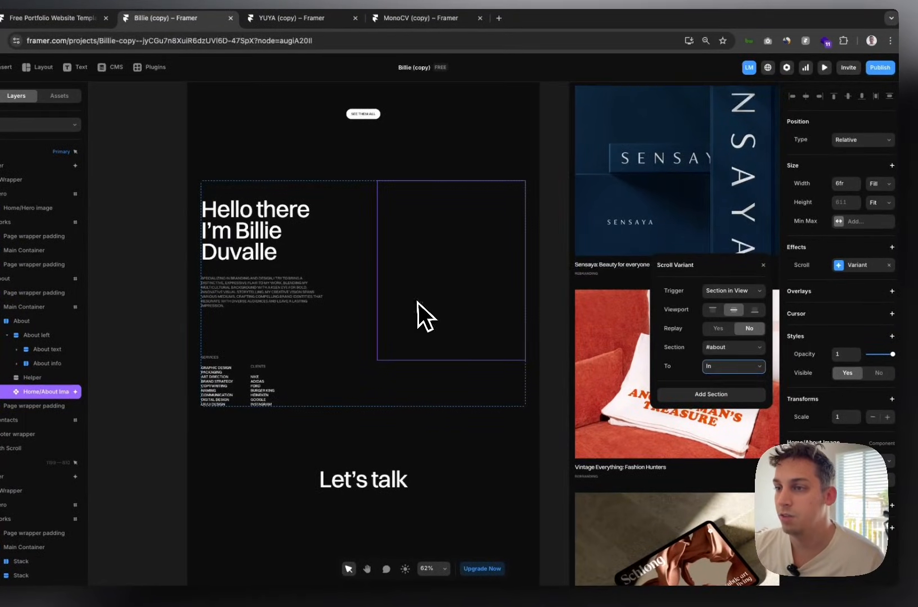
pyautogui.click(151, 275)
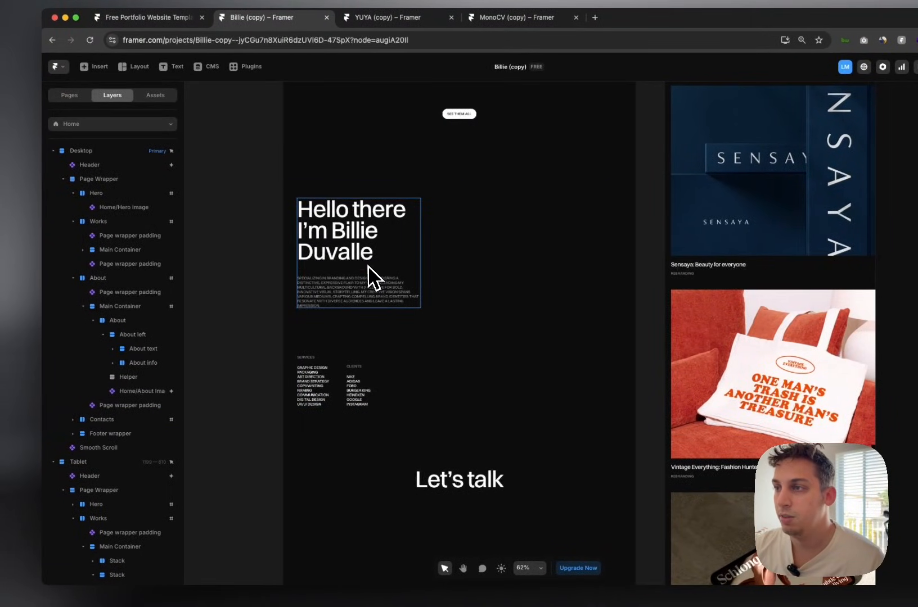
# Expand the About text stack, select its "Hello there" heading and open the heading's scroll animation settings.
pyautogui.click(367, 267)
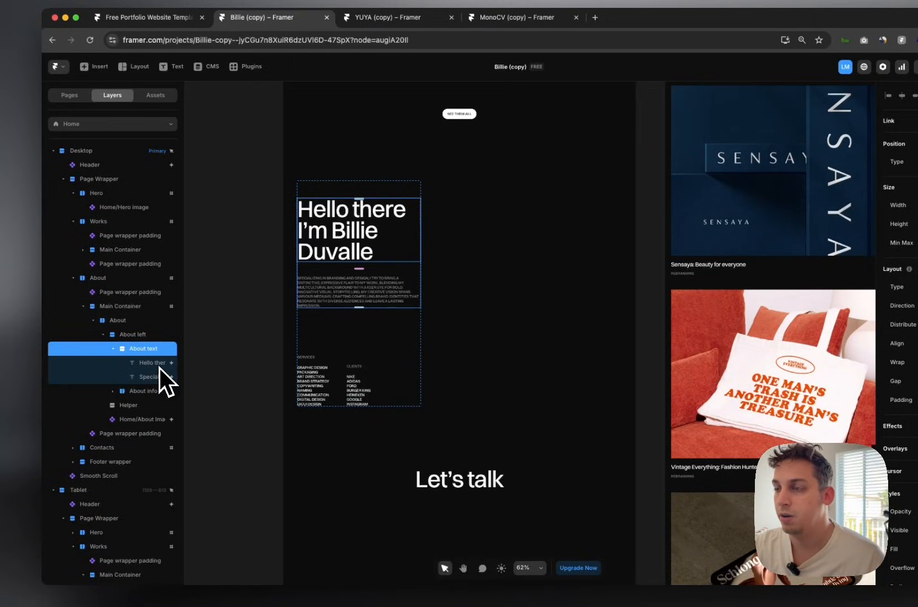
pyautogui.click(239, 317)
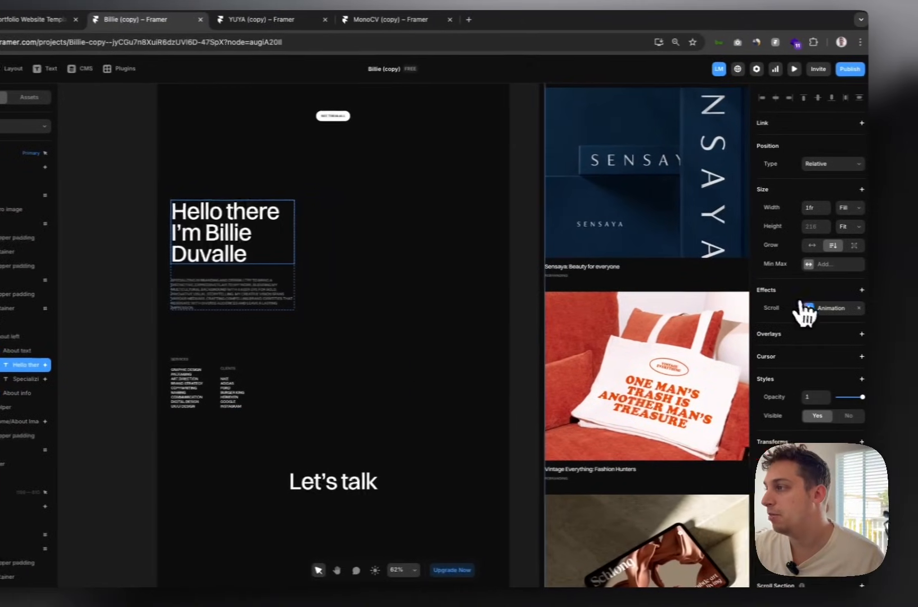
pyautogui.click(806, 308)
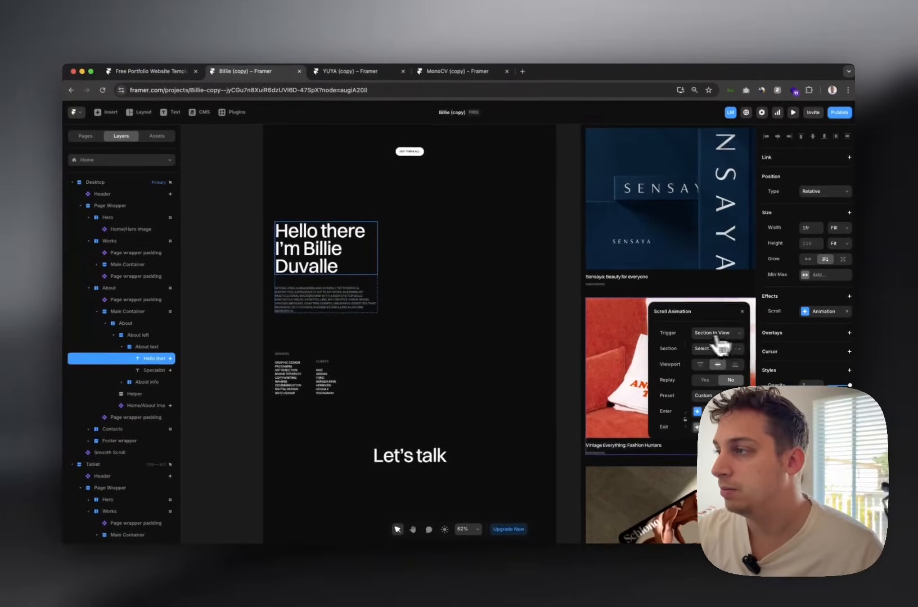
# Preview the desktop breakpoint and check how the About section's heading and portrait animate on scroll.
pyautogui.scroll(3, 374, 295)
pyautogui.scroll(10, 374, 295)
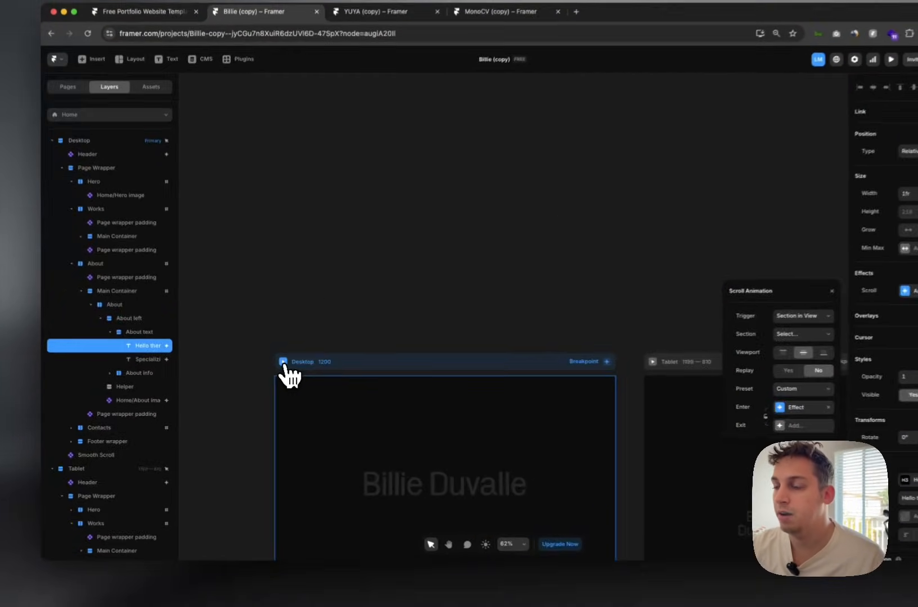
pyautogui.click(284, 362)
pyautogui.scroll(-15, 420, 407)
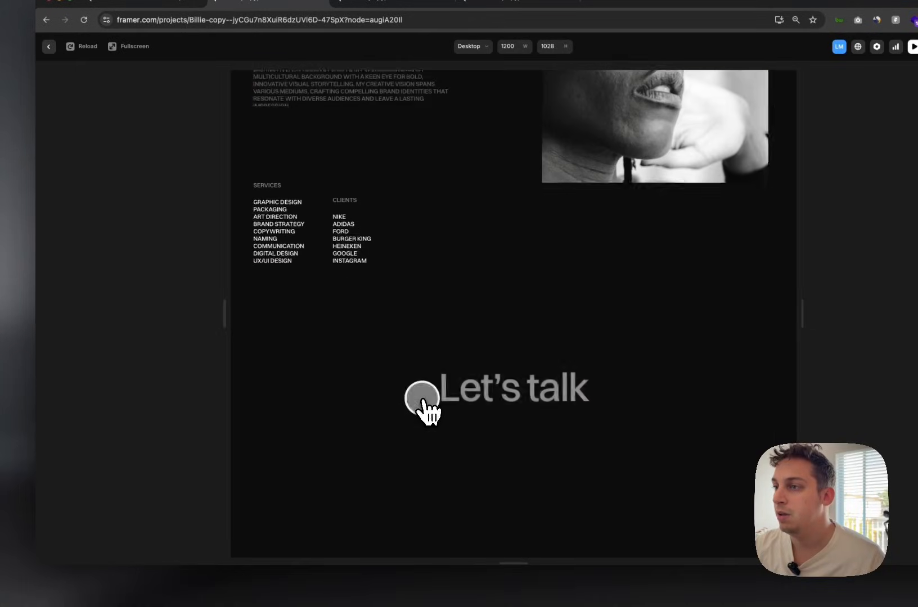
pyautogui.scroll(5, 421, 408)
pyautogui.scroll(1, 420, 399)
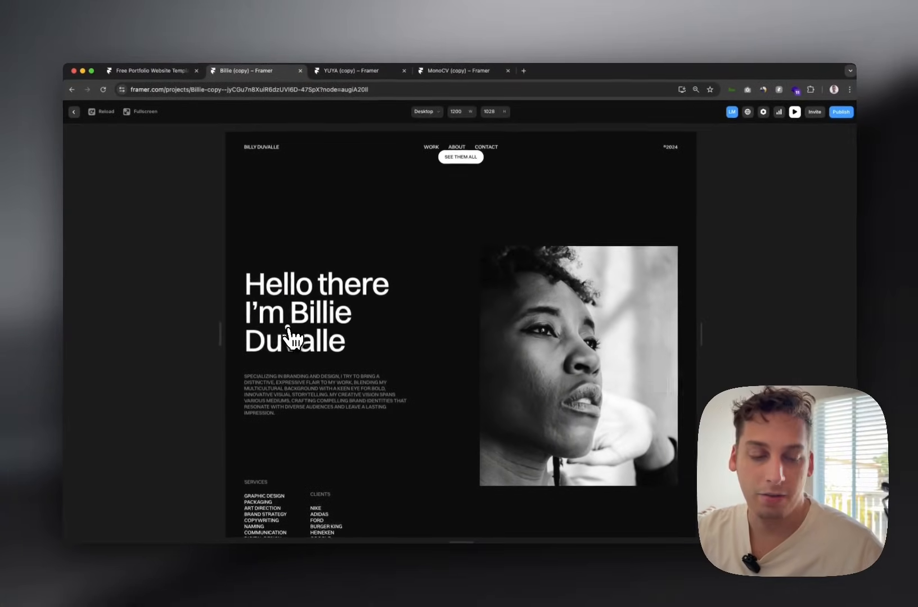
# Replay the desktop preview, check how the project tiles and About section animate on scroll, and return to the canvas.
pyautogui.press('super+r')
pyautogui.scroll(-13, 296, 347)
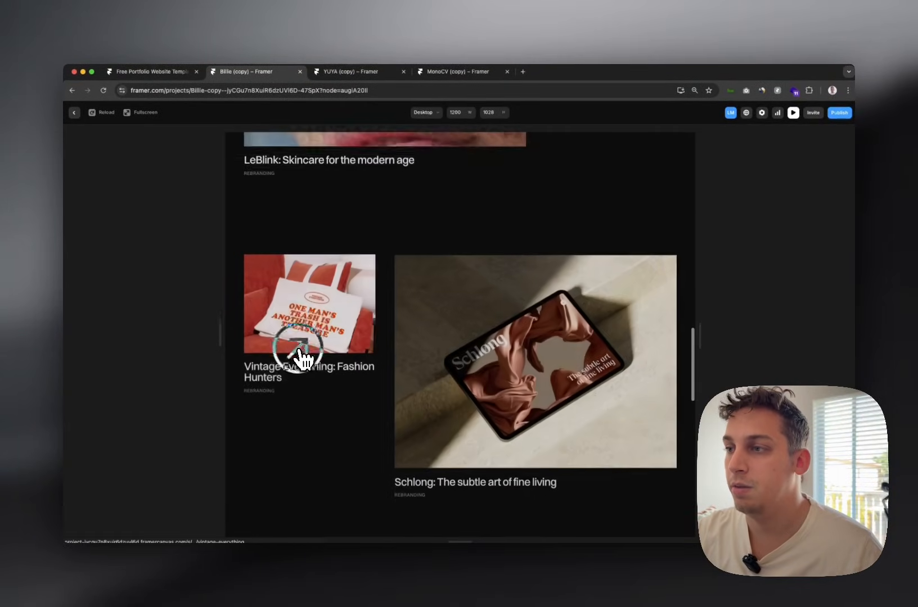
pyautogui.scroll(-2, 297, 349)
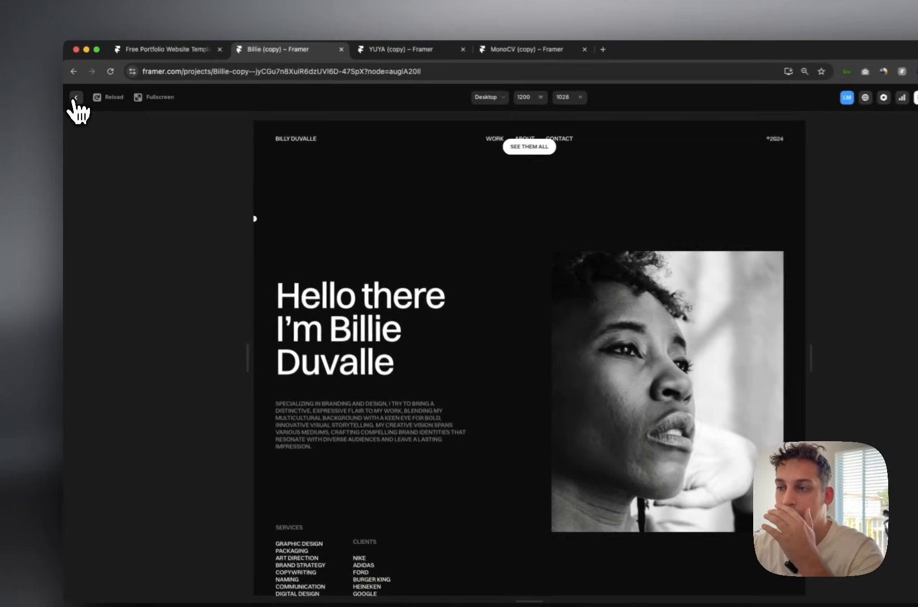
pyautogui.click(76, 98)
# Expand the About info stack and inspect its left and right columns and the parent About stack.
pyautogui.scroll(-15, 367, 292)
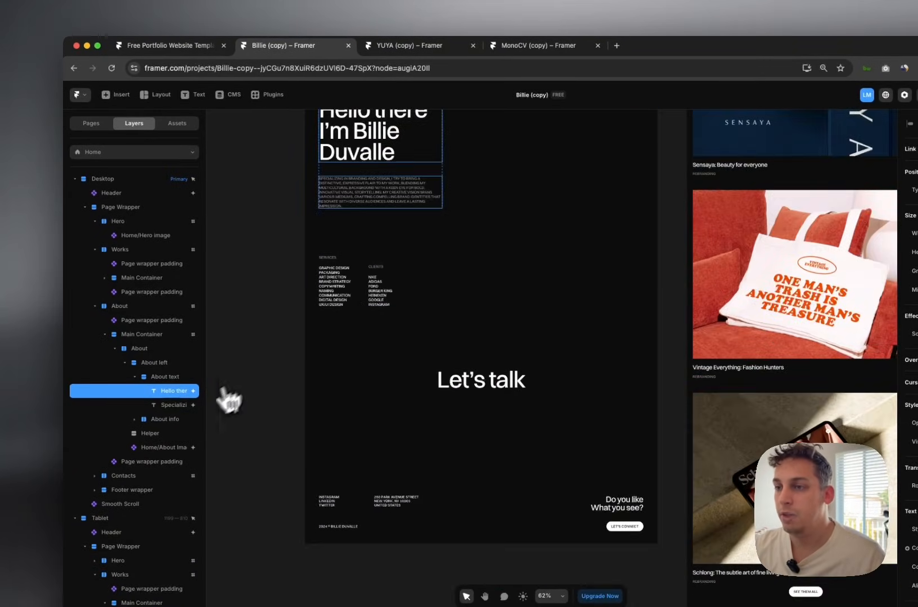
pyautogui.scroll(2, 260, 390)
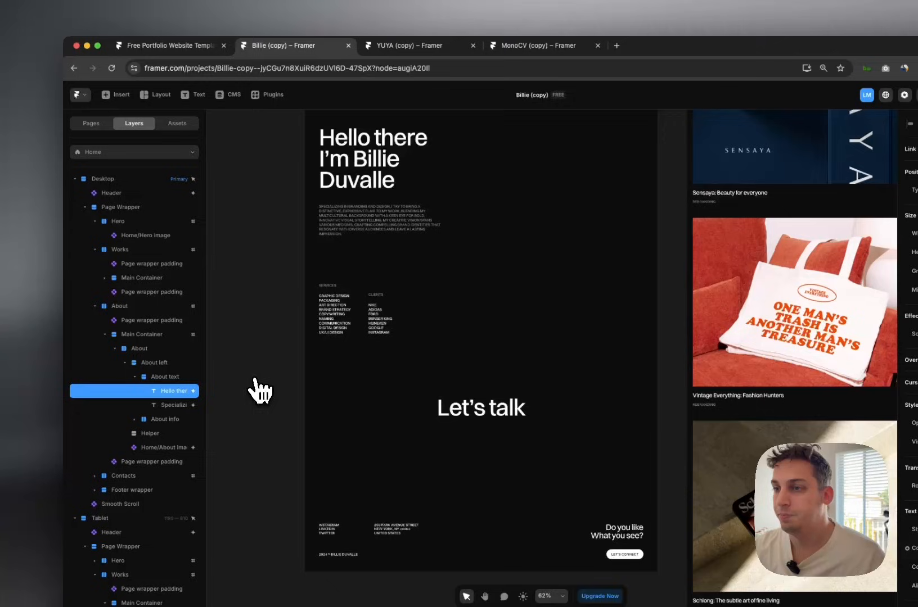
pyautogui.click(162, 419)
pyautogui.click(173, 433)
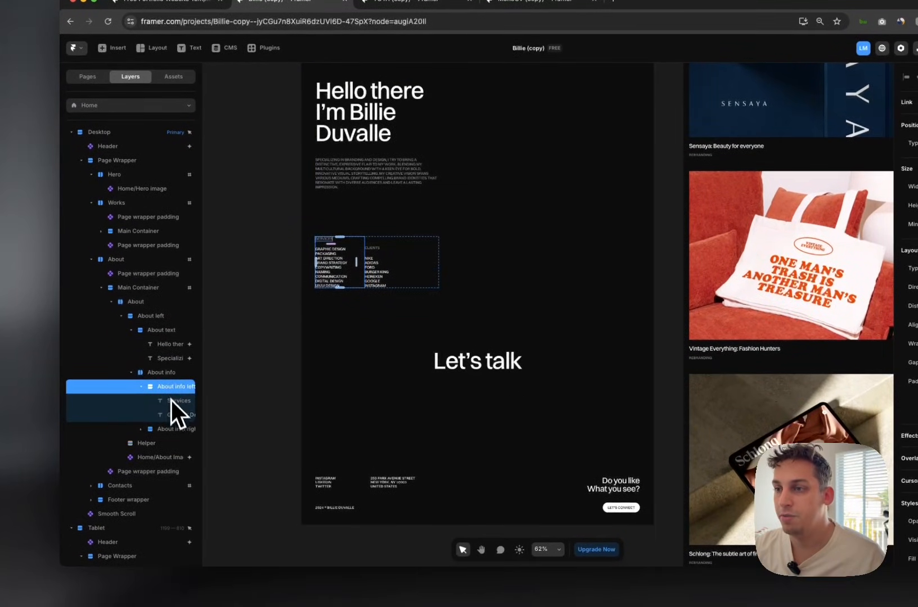
pyautogui.click(172, 428)
pyautogui.click(160, 373)
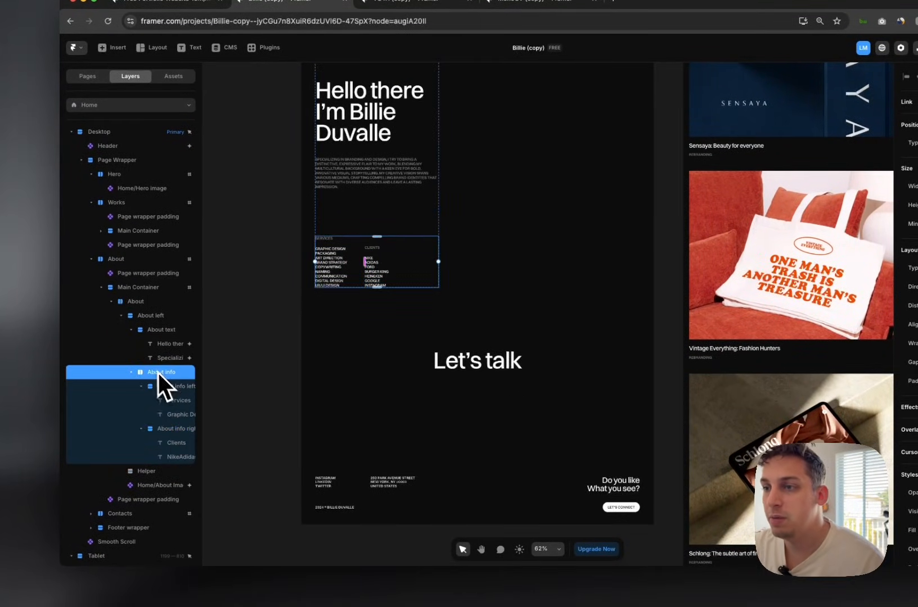
pyautogui.click(135, 302)
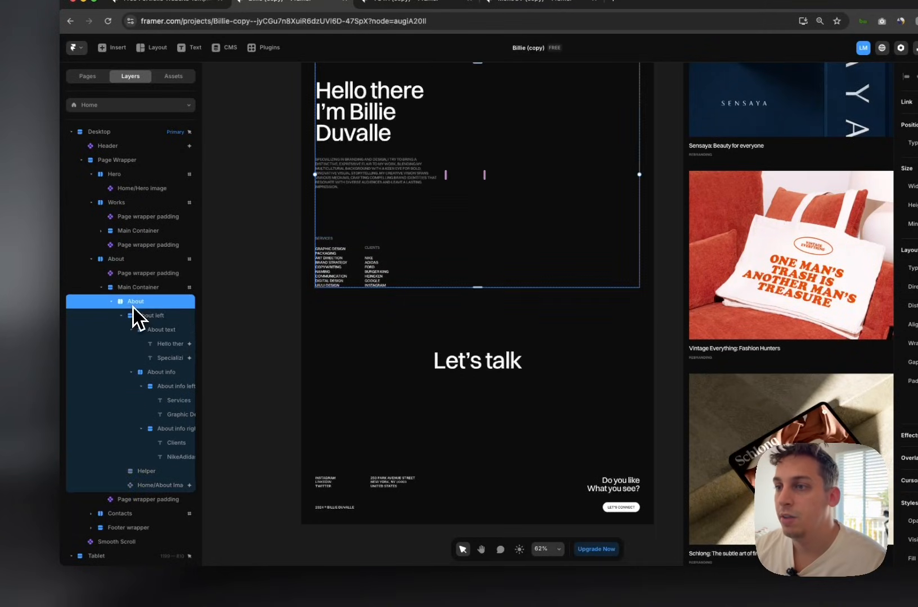
# Collapse the About left stack and inspect the three parts of the About row: About left, Helper and Home/About image.
pyautogui.scroll(3, 264, 300)
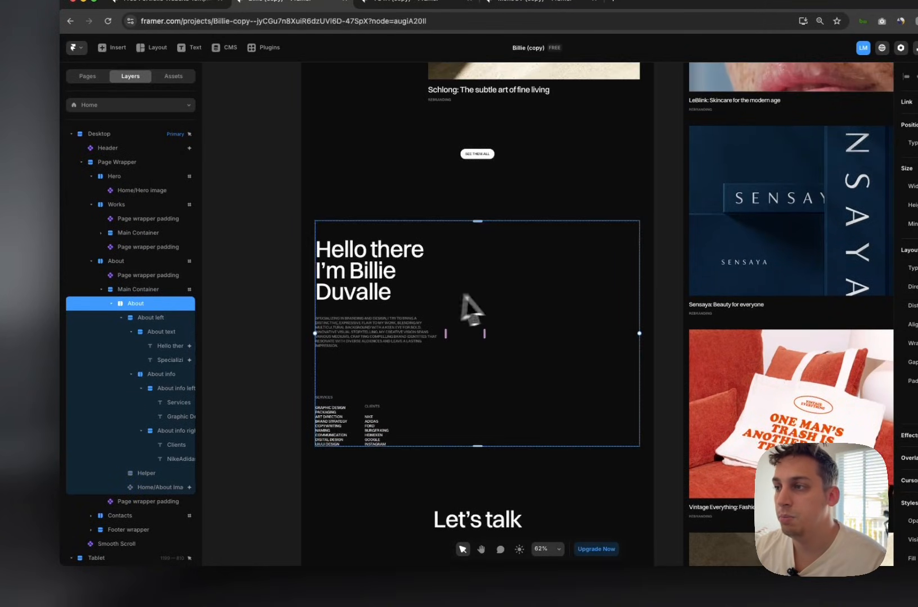
pyautogui.click(121, 318)
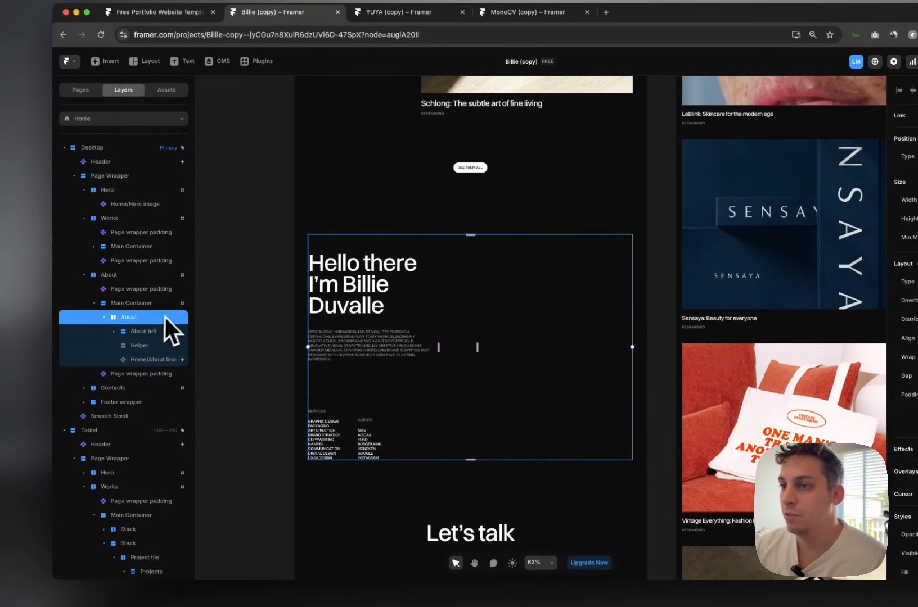
pyautogui.click(151, 333)
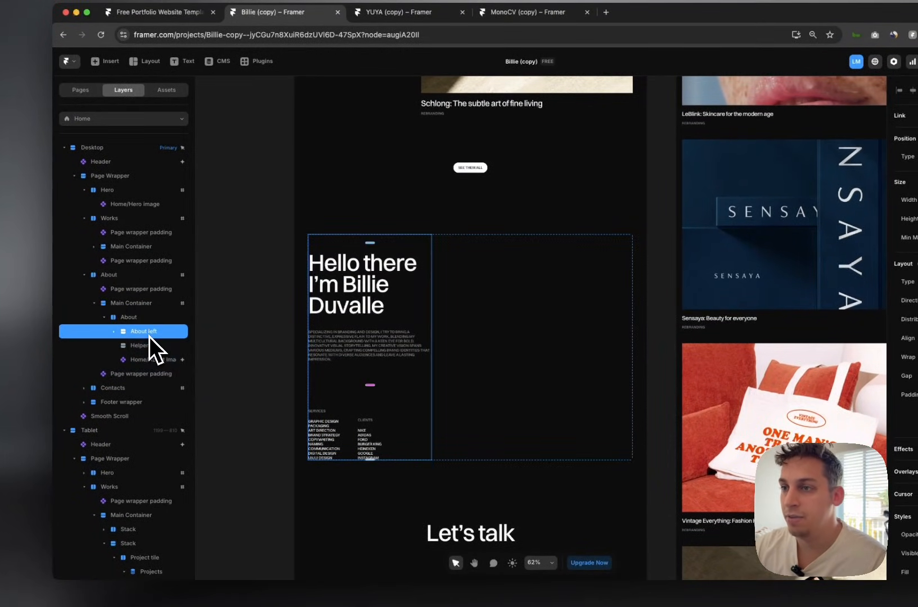
pyautogui.click(150, 348)
pyautogui.click(153, 360)
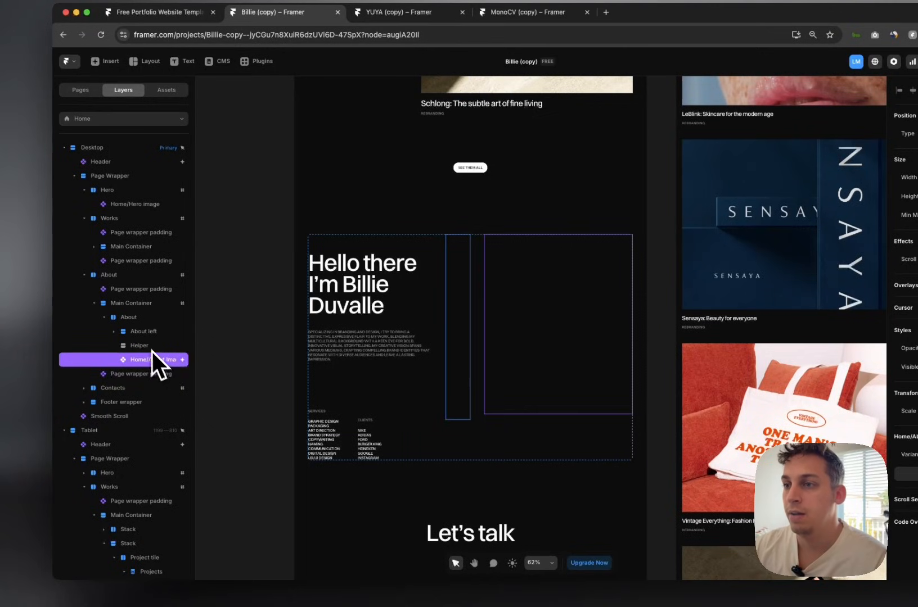
pyautogui.click(141, 334)
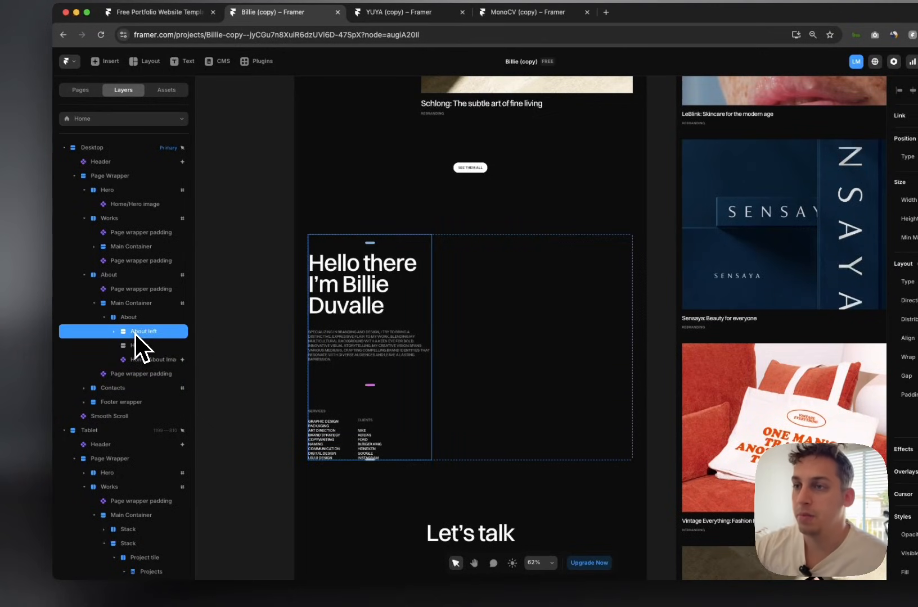
# Expand About left, examine its About text and About info stacks, and collapse the About info columns.
pyautogui.click(114, 332)
pyautogui.click(142, 348)
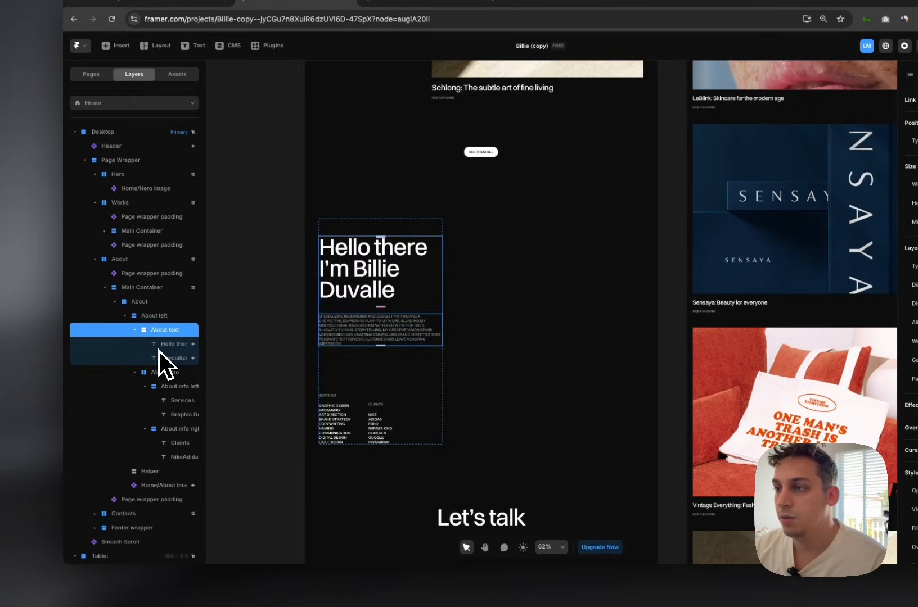
pyautogui.click(147, 373)
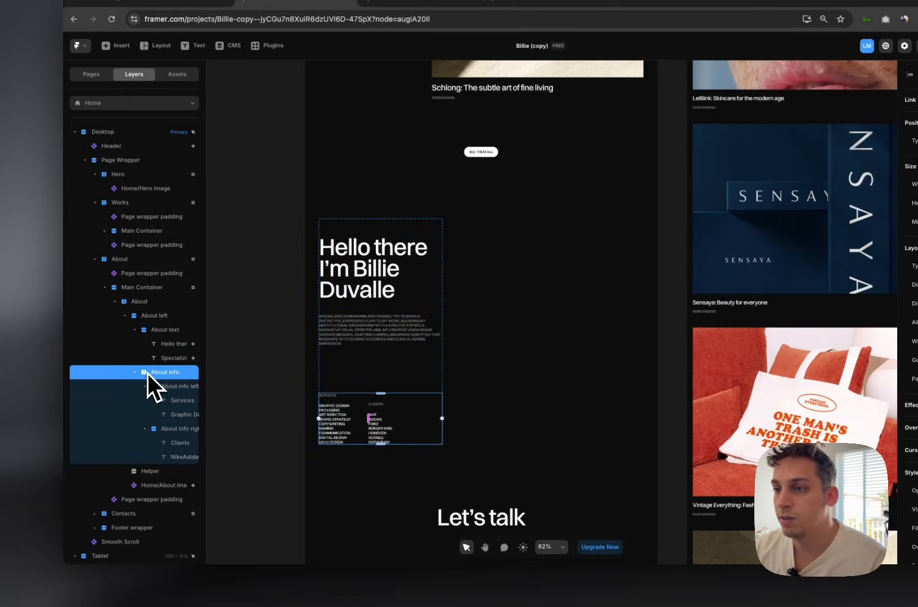
pyautogui.click(162, 388)
pyautogui.click(145, 386)
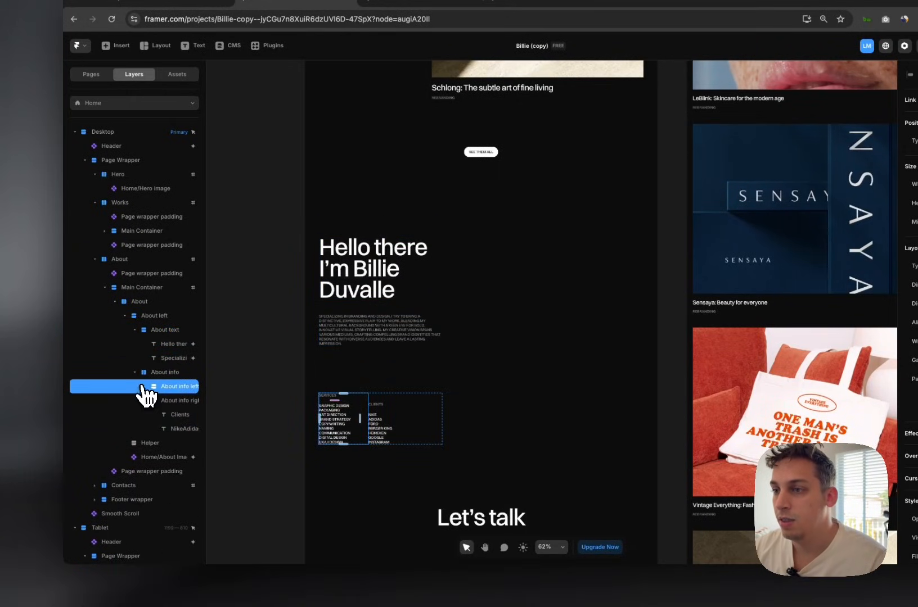
pyautogui.click(164, 375)
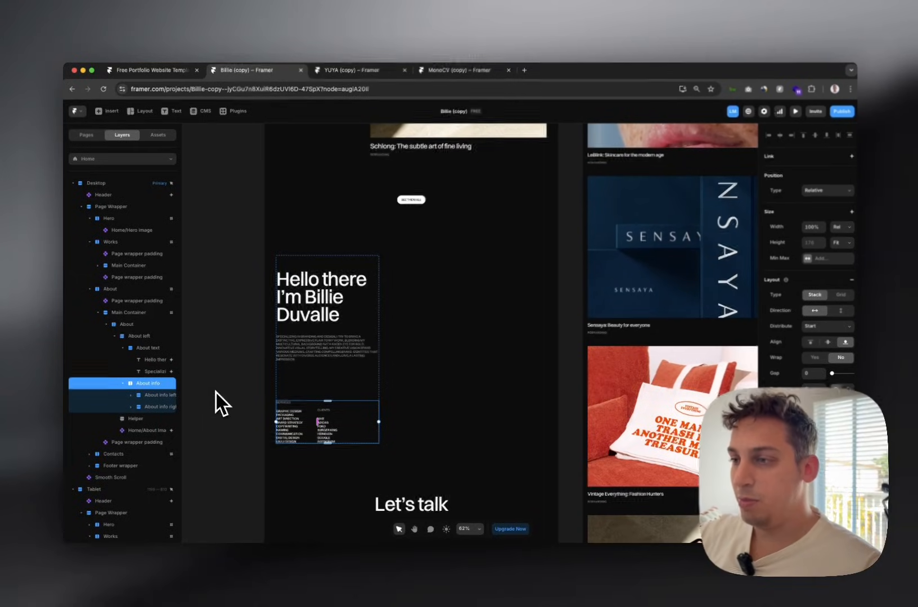
pyautogui.click(212, 394)
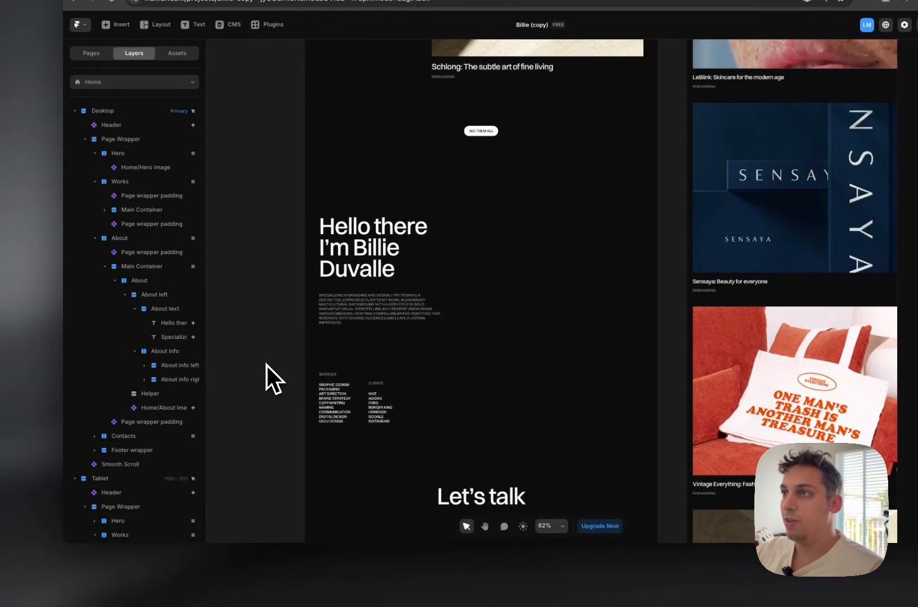
# Select the Contacts section, expand its Main Container and select the Content stack around the "Let's talk" text.
pyautogui.scroll(-5, 274, 358)
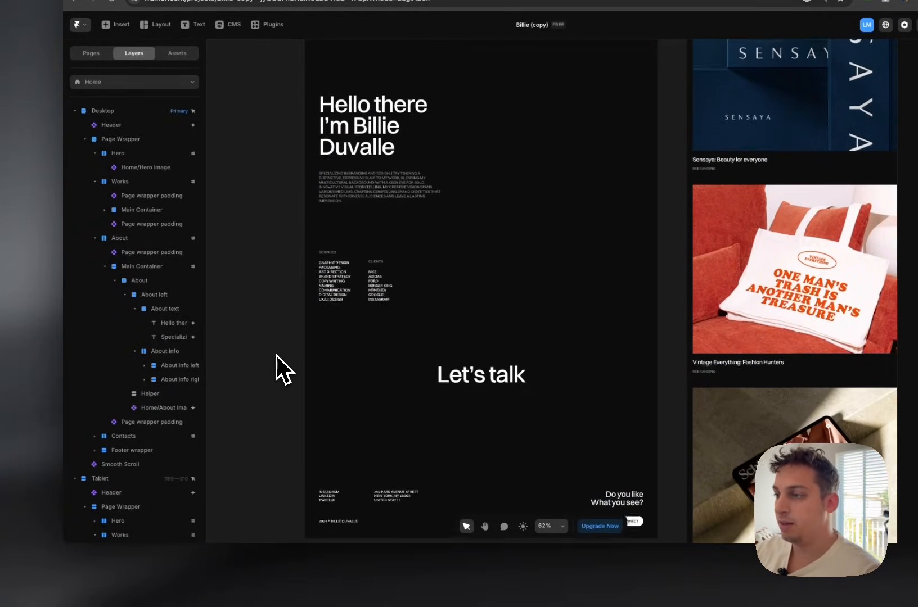
pyautogui.click(401, 391)
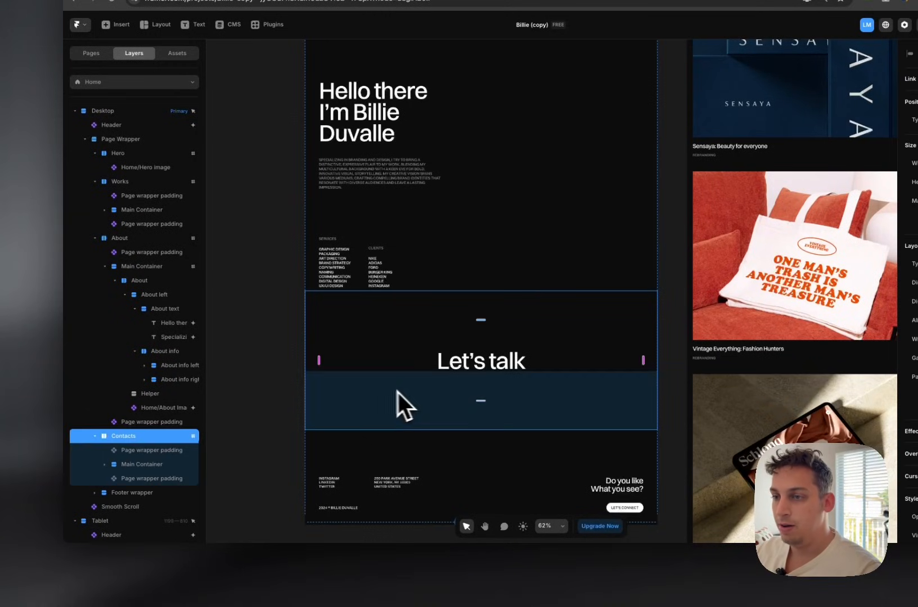
pyautogui.click(105, 464)
pyautogui.click(149, 478)
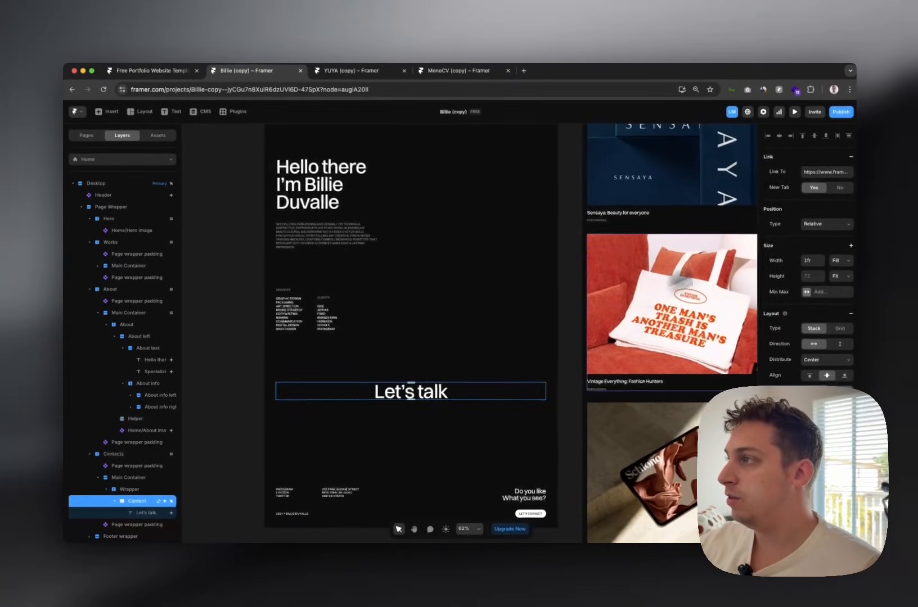
# Preview the desktop page down to the contact section, test where the "Let's talk" link leads, and return to the canvas.
pyautogui.scroll(20, 481, 204)
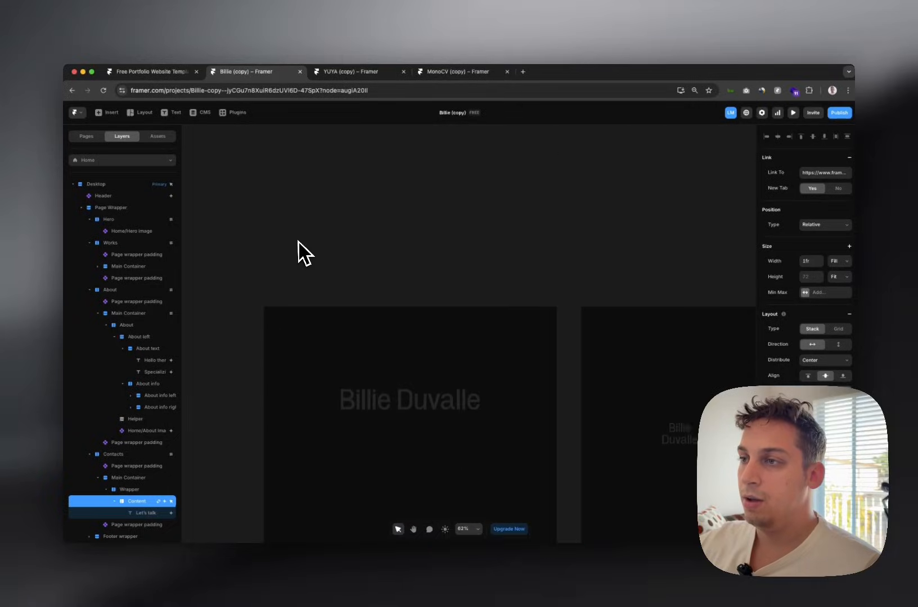
pyautogui.click(271, 344)
pyautogui.scroll(-10, 296, 340)
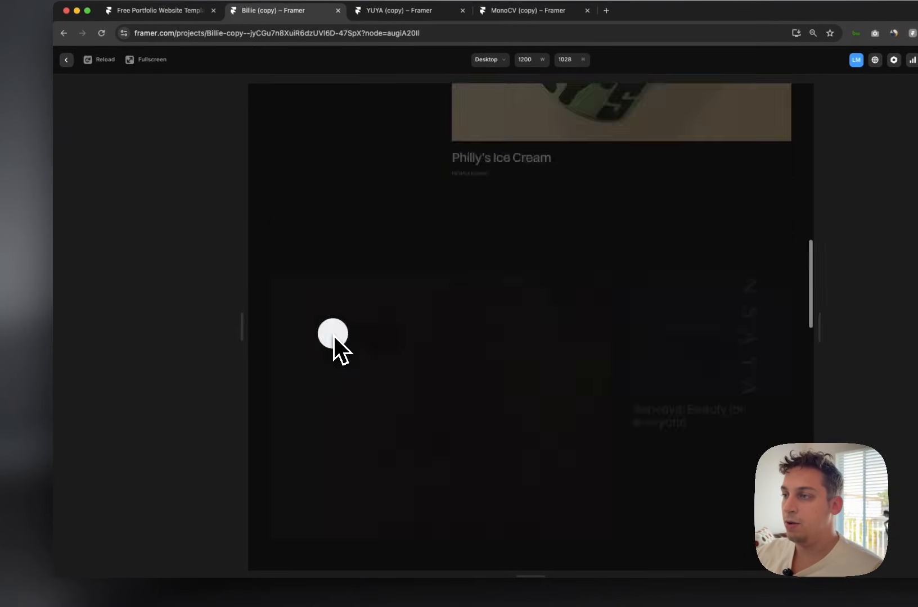
pyautogui.scroll(-10, 333, 335)
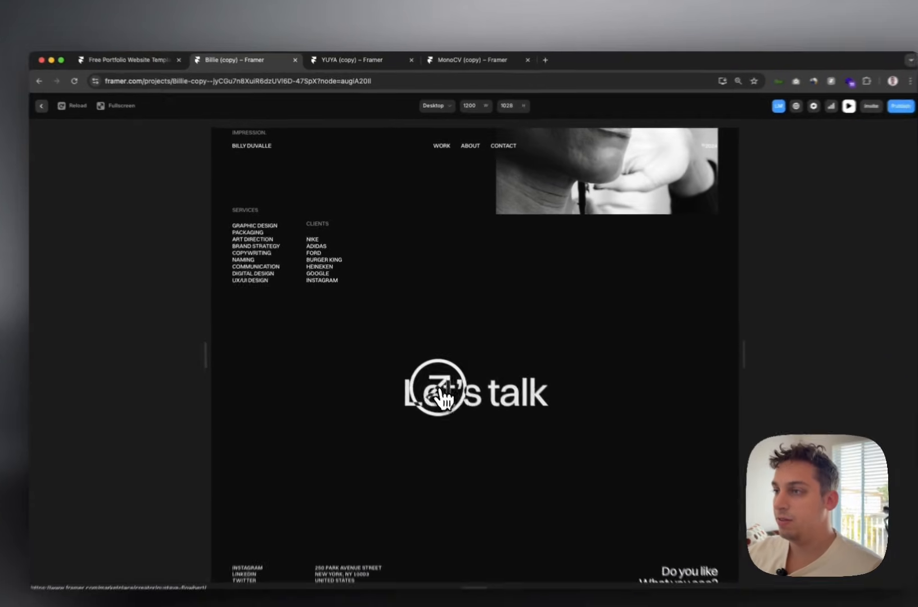
pyautogui.click(374, 366)
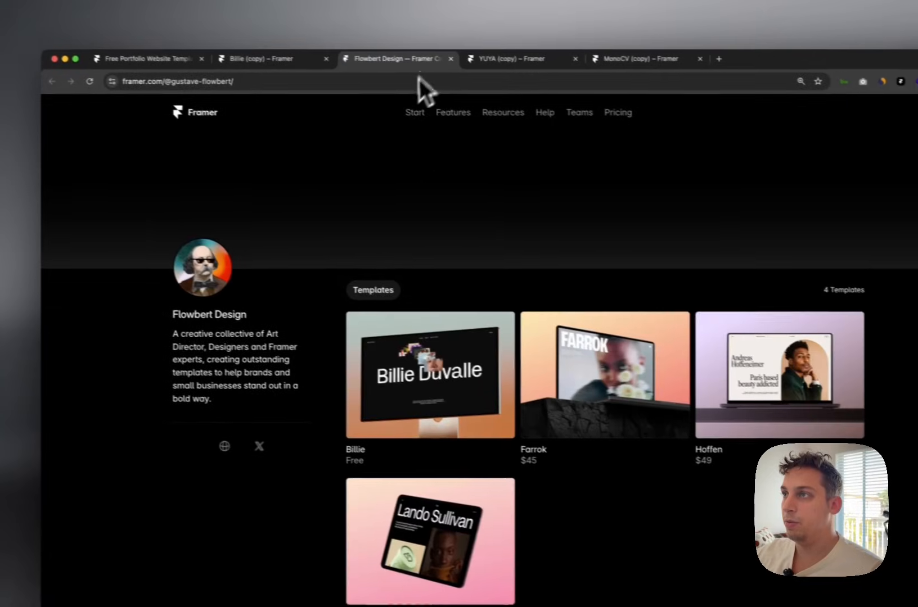
pyautogui.click(471, 63)
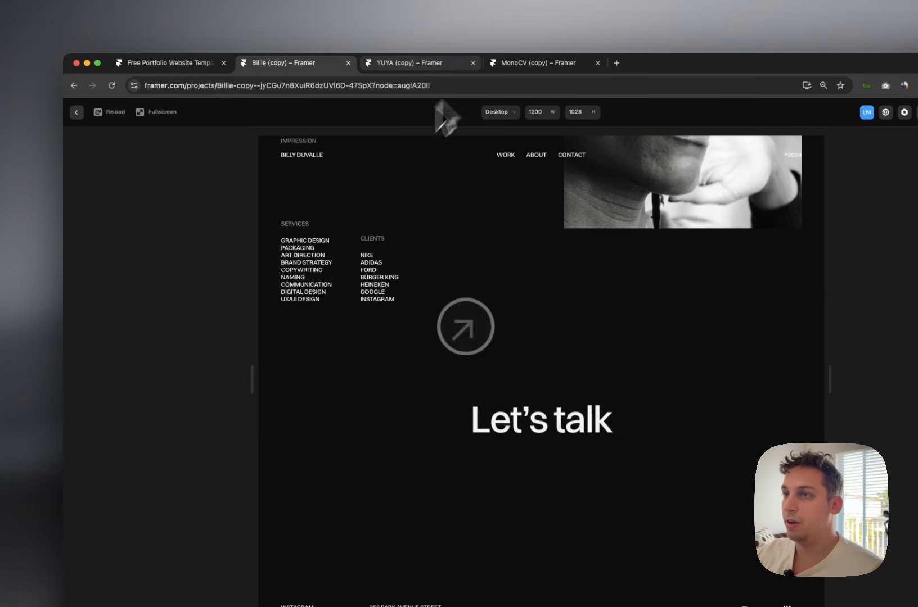
pyautogui.click(76, 111)
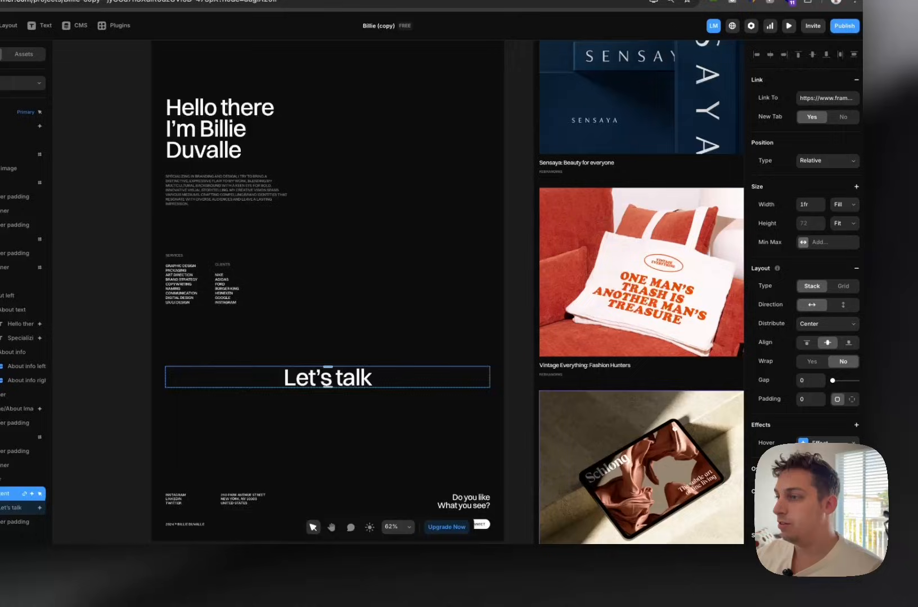
# Compare the properties of the Contacts section, the "Let's talk" text and its Content stack, including the hover effect and custom cursor.
pyautogui.scroll(-1, 835, 478)
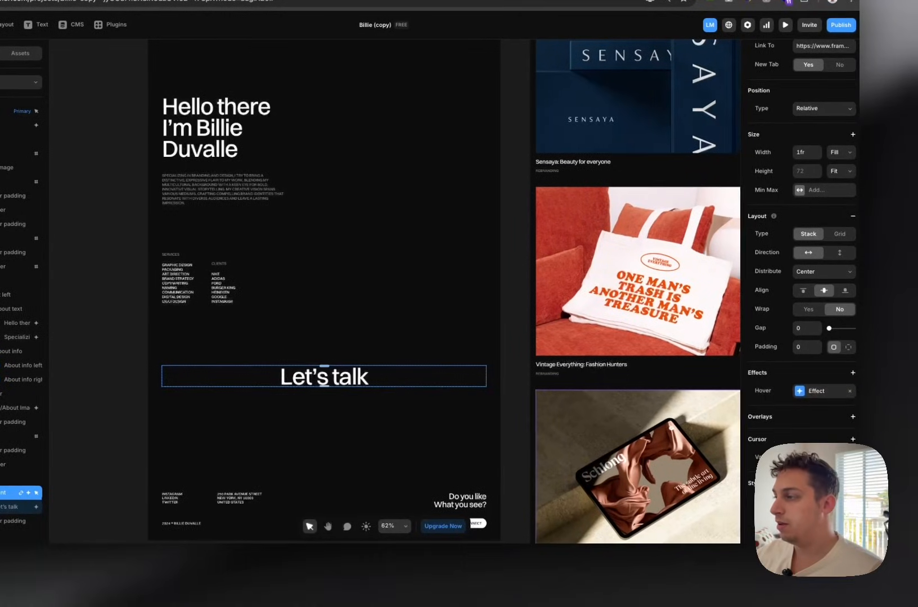
pyautogui.click(434, 352)
pyautogui.scroll(-5, 827, 478)
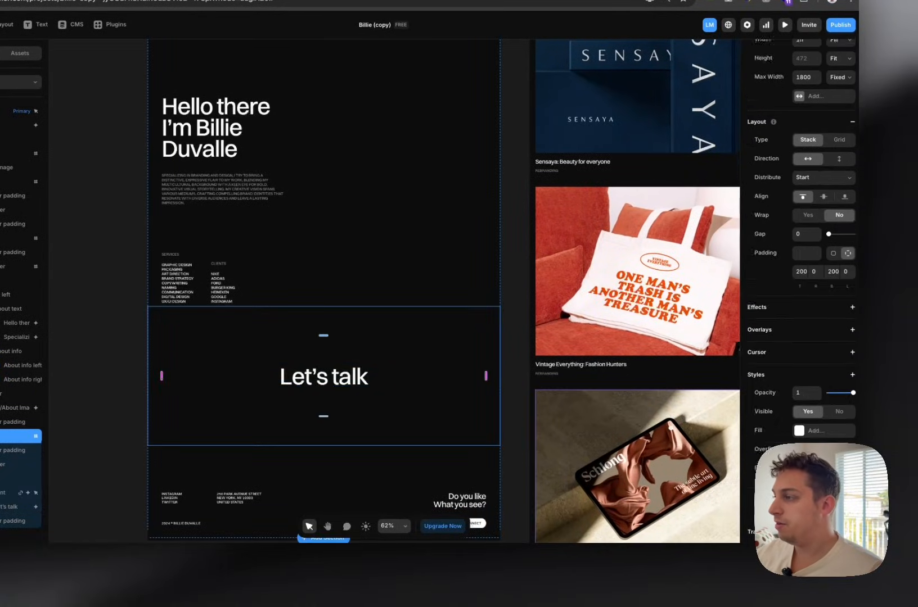
pyautogui.doubleClick(351, 375)
pyautogui.scroll(-3, 793, 292)
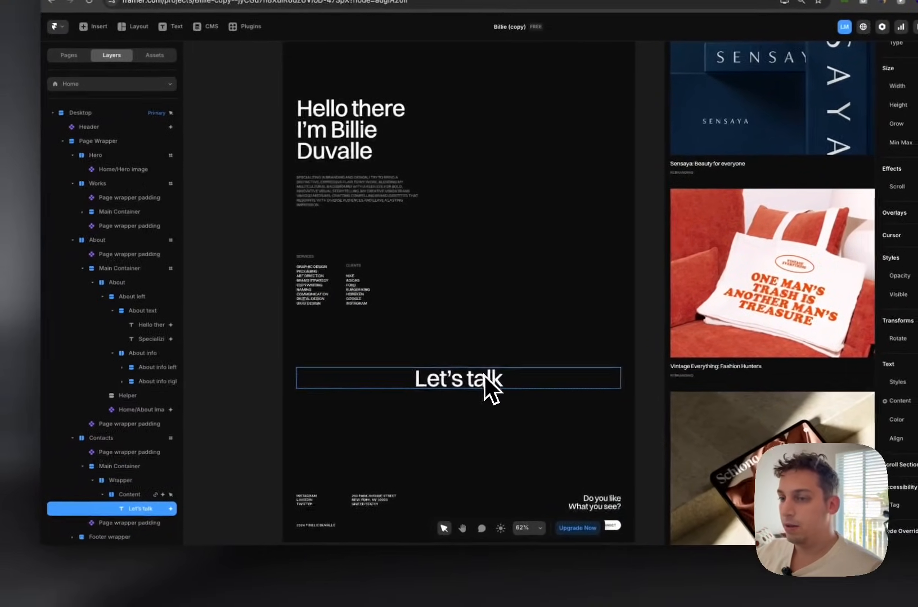
pyautogui.click(129, 495)
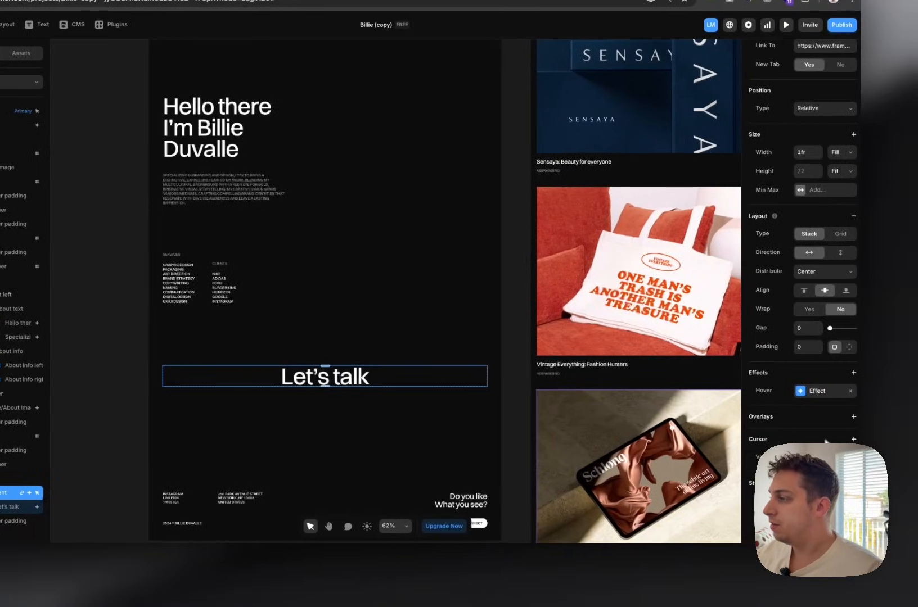
pyautogui.click(853, 439)
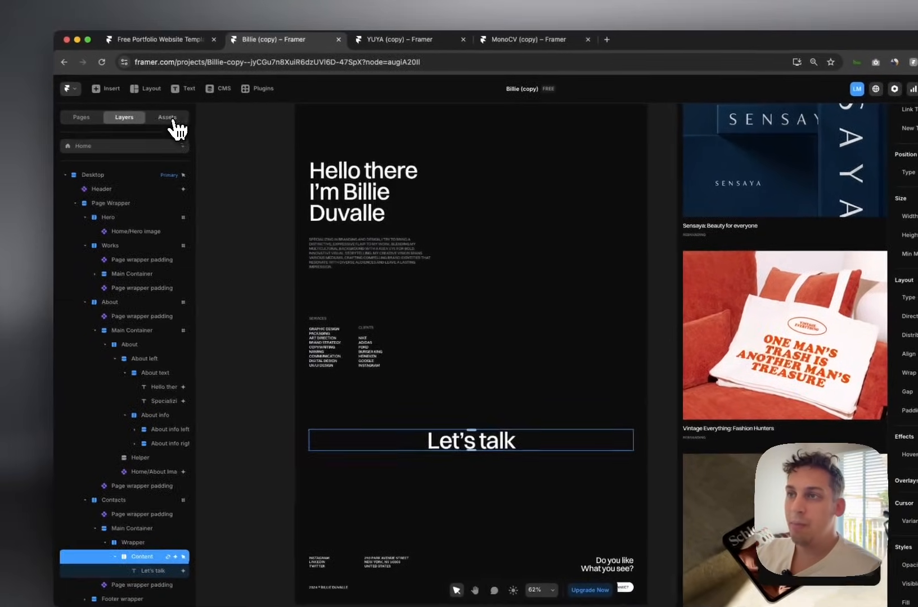
# Open the Misc folder's Cursor component from the project assets and inspect its Default and Hover variants.
pyautogui.click(33, 55)
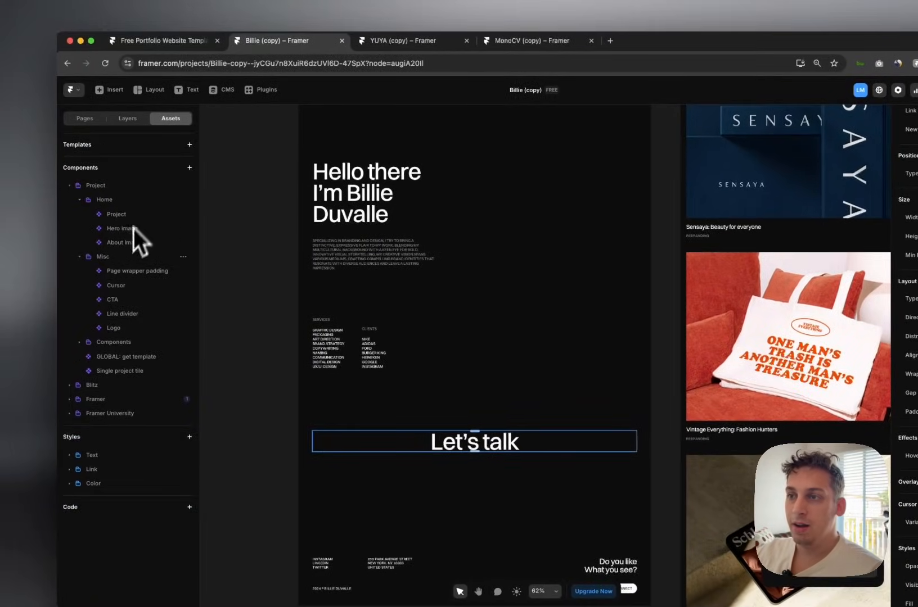
pyautogui.click(129, 288)
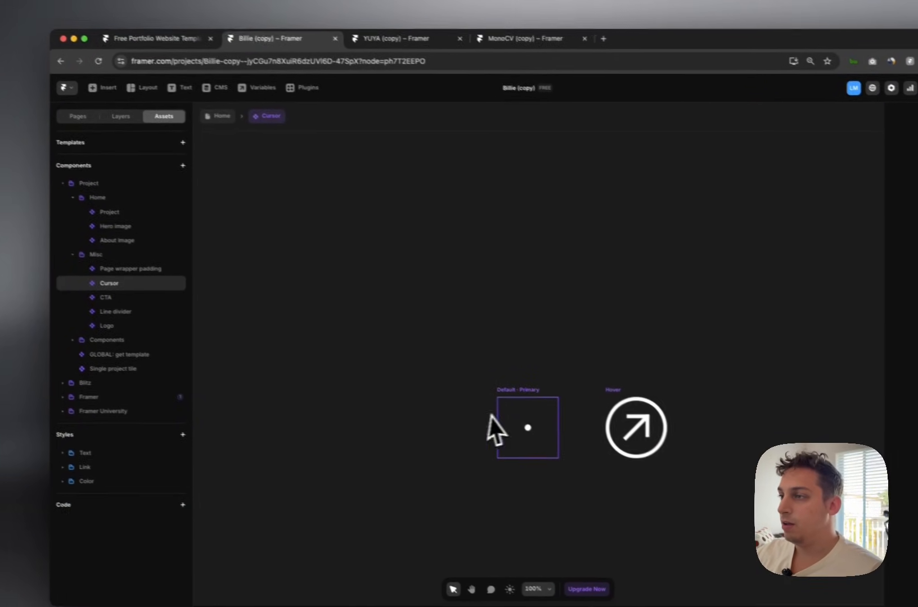
pyautogui.click(536, 402)
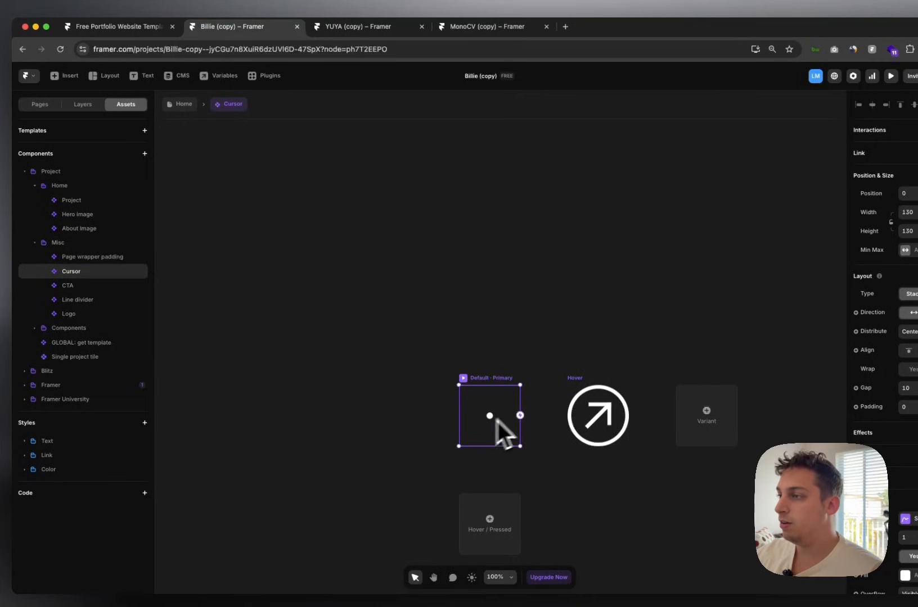
pyautogui.click(571, 388)
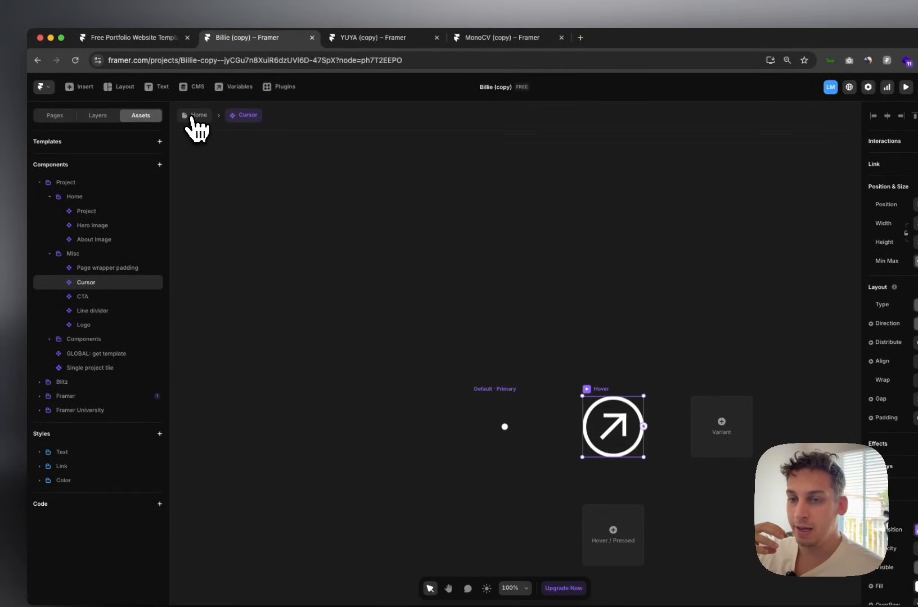
# Return to the Home page and give the "Hello there" heading a cursor variant set to Hover.
pyautogui.click(196, 116)
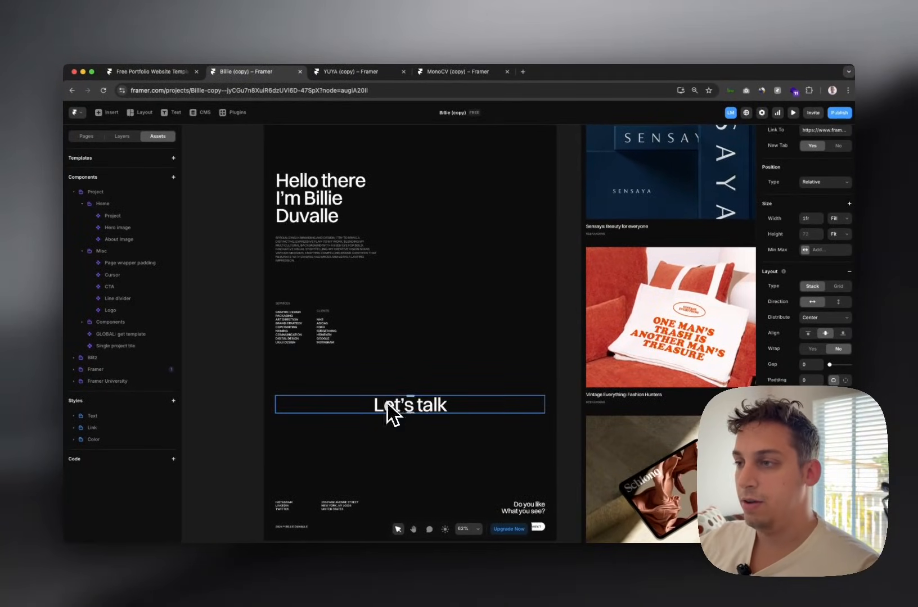
pyautogui.click(313, 224)
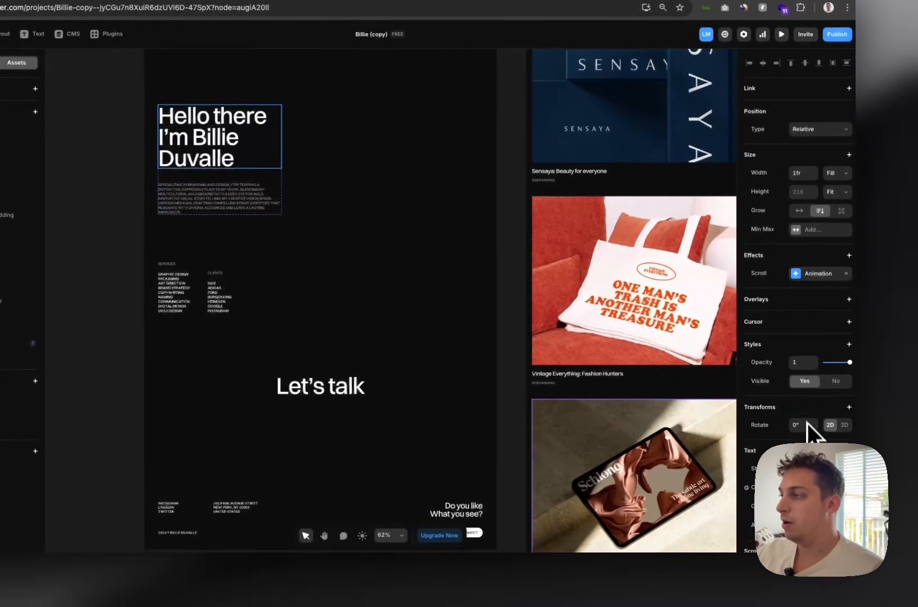
pyautogui.scroll(-3, 798, 420)
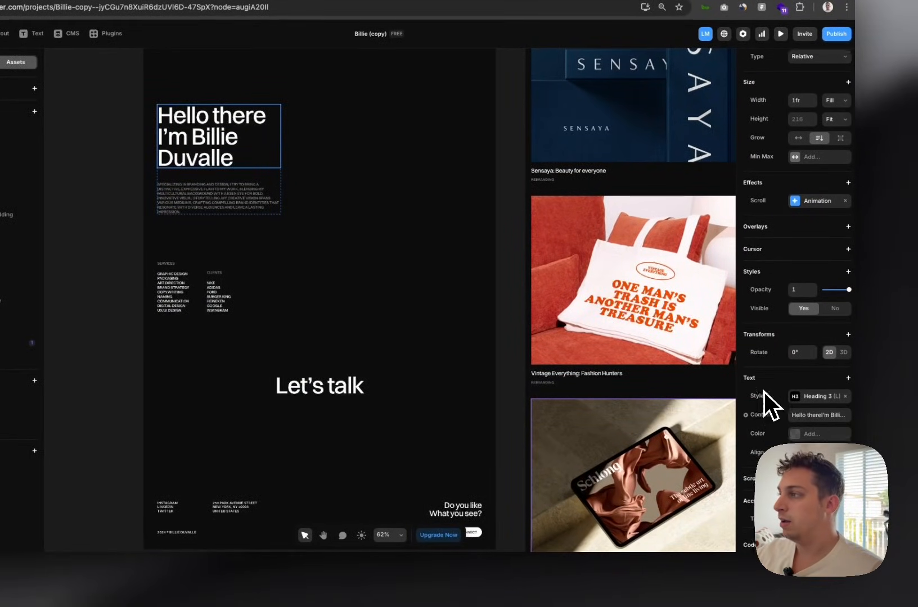
pyautogui.scroll(1, 764, 391)
pyautogui.click(847, 272)
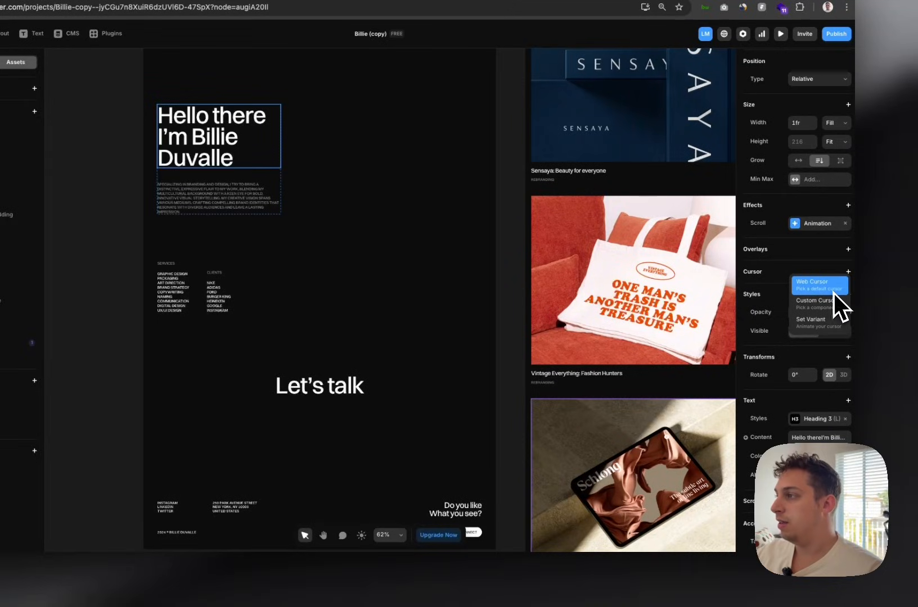
pyautogui.click(819, 321)
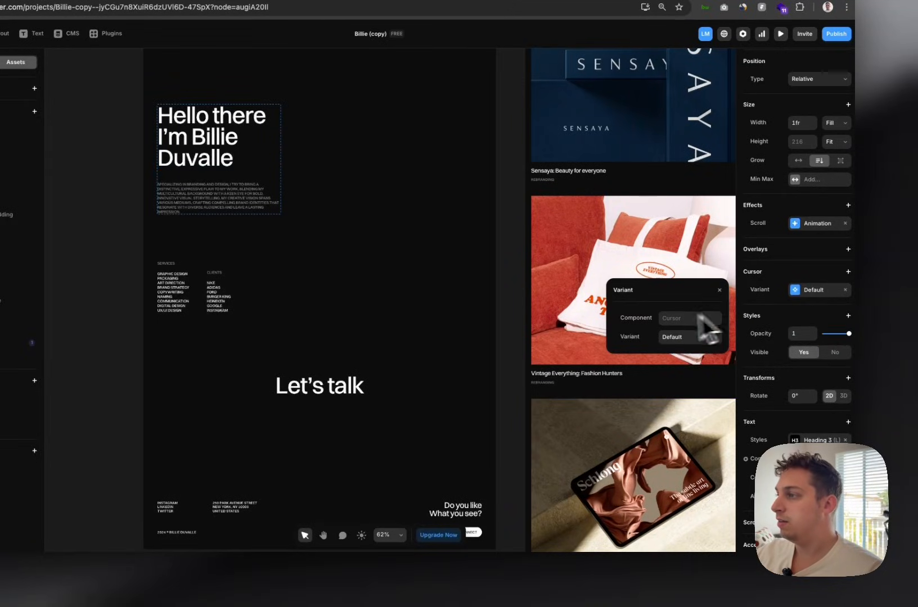
pyautogui.click(684, 350)
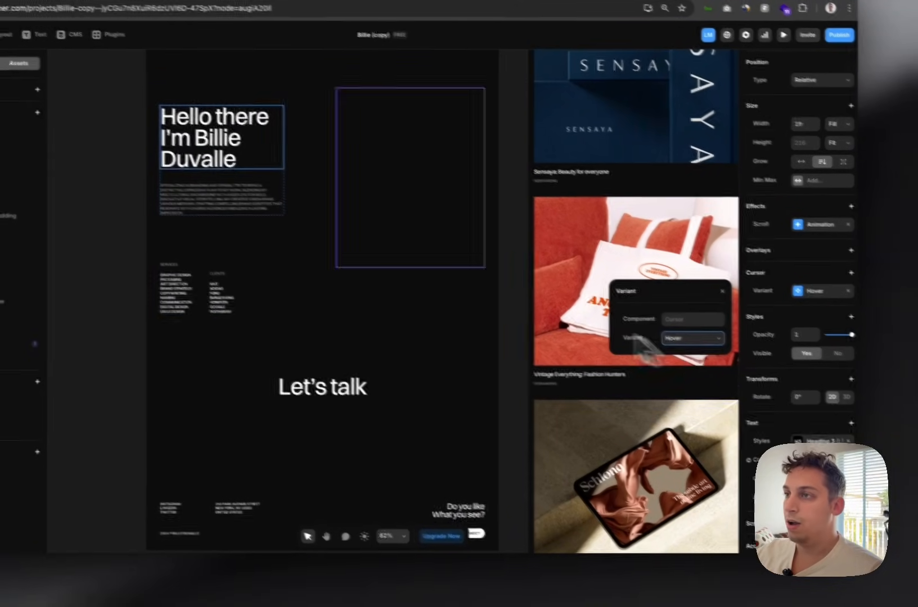
# Preview the desktop page down to the "Hello there" section to test the heading's cursor, and return to the canvas.
pyautogui.scroll(10, 209, 199)
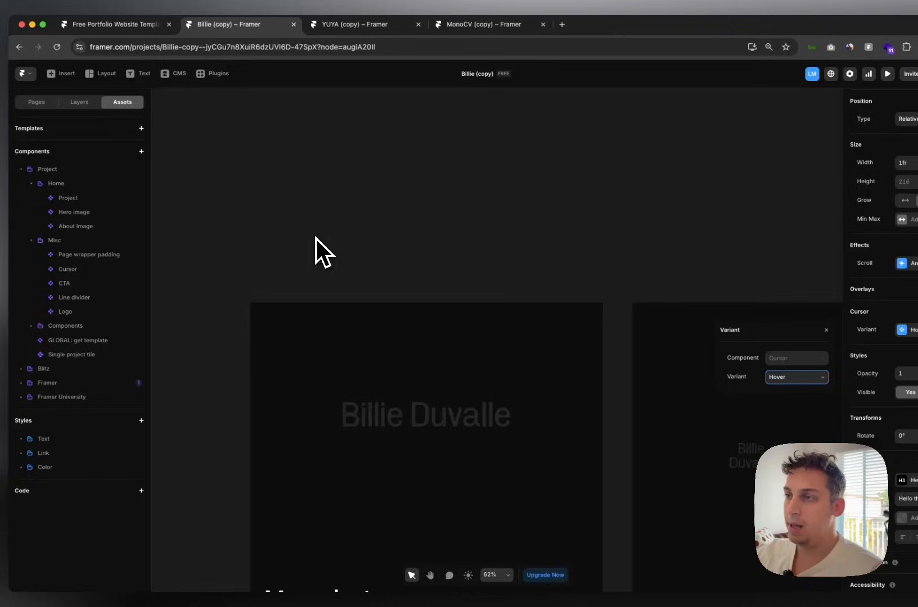
pyautogui.scroll(2, 316, 238)
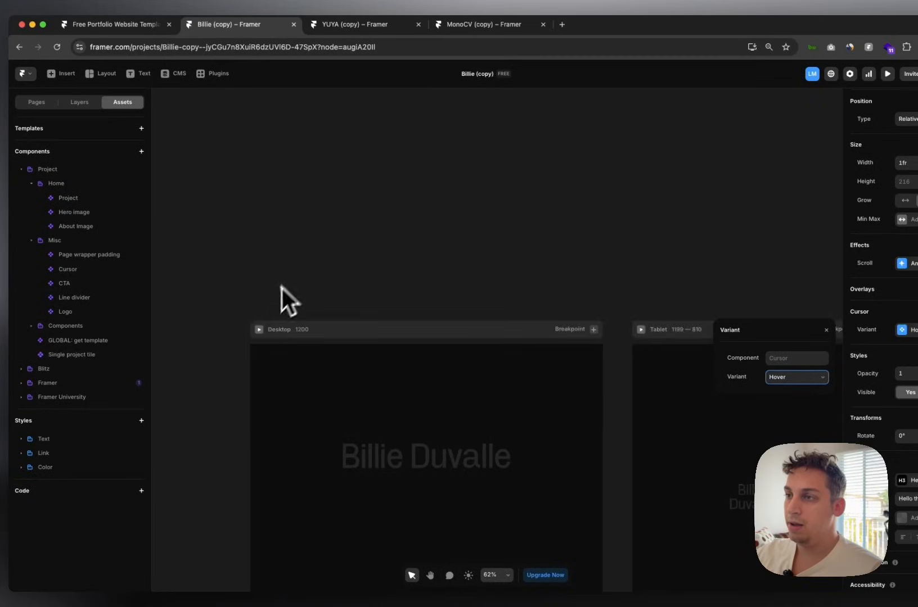
pyautogui.click(260, 330)
pyautogui.scroll(-20, 299, 329)
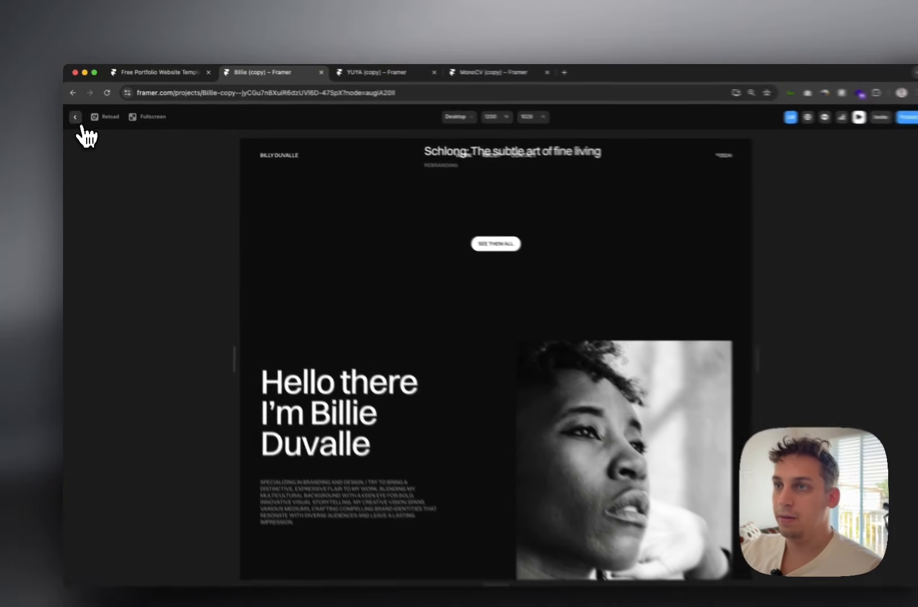
pyautogui.click(74, 112)
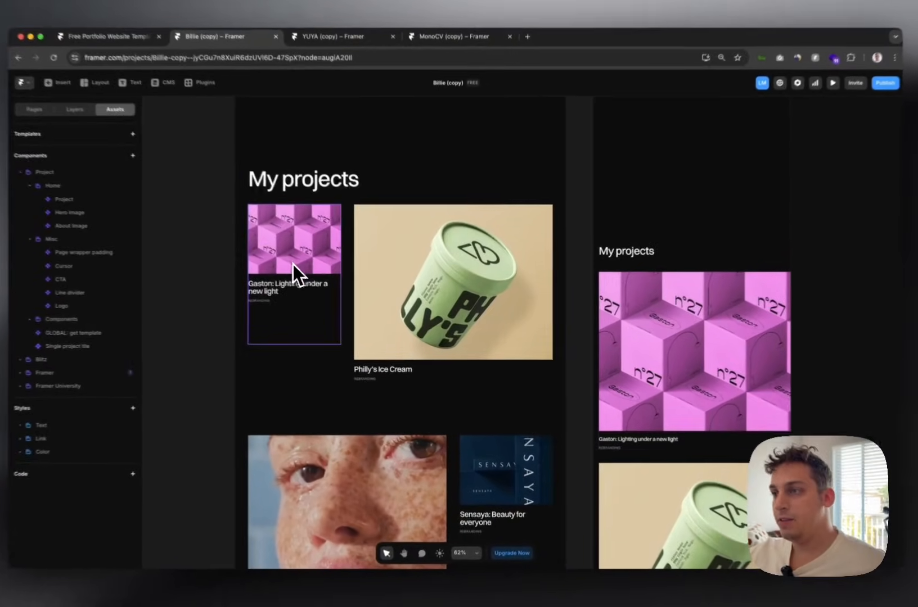
# Check the Gaston project card's cursor setting, preview the cursor over the desktop project cards, and return to the canvas.
pyautogui.click(282, 255)
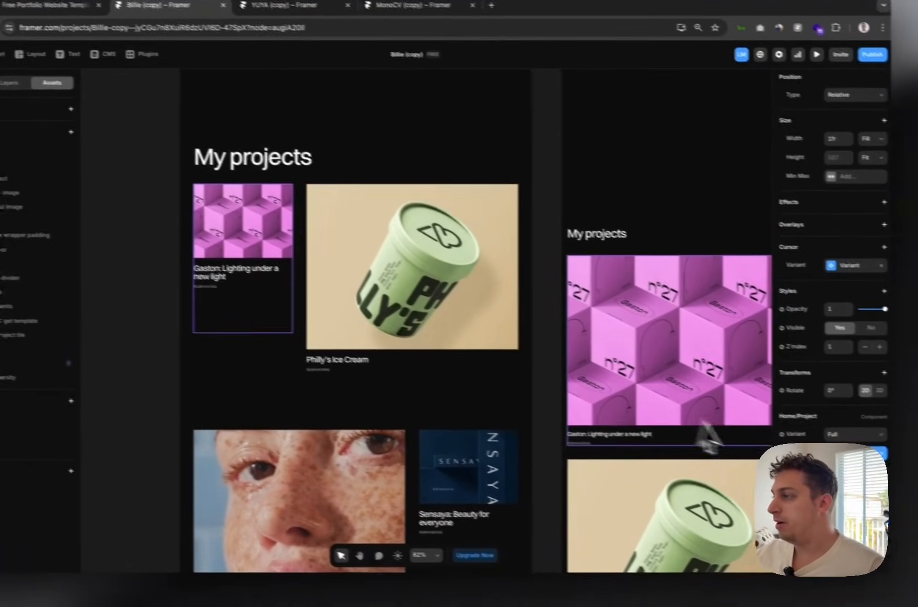
pyautogui.scroll(9, 362, 269)
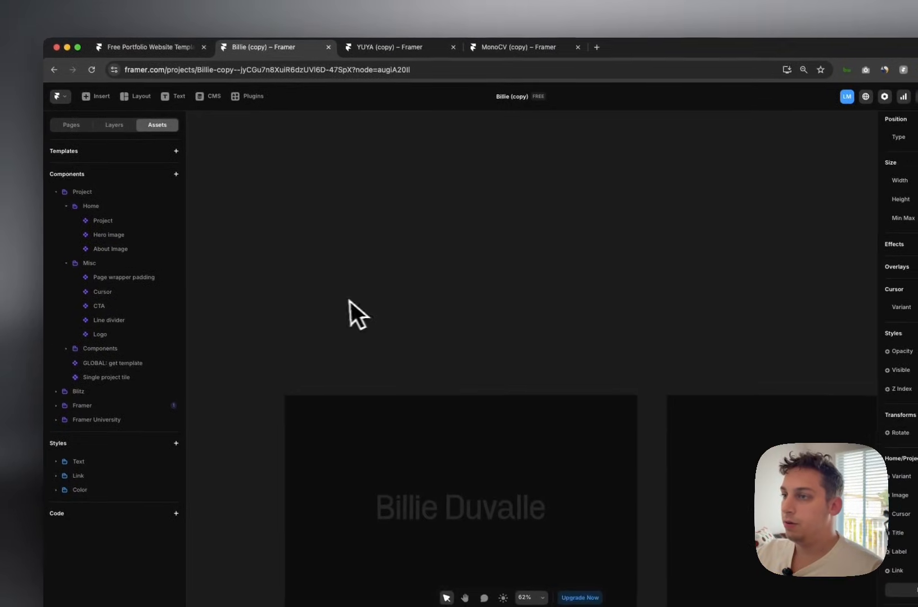
pyautogui.click(298, 383)
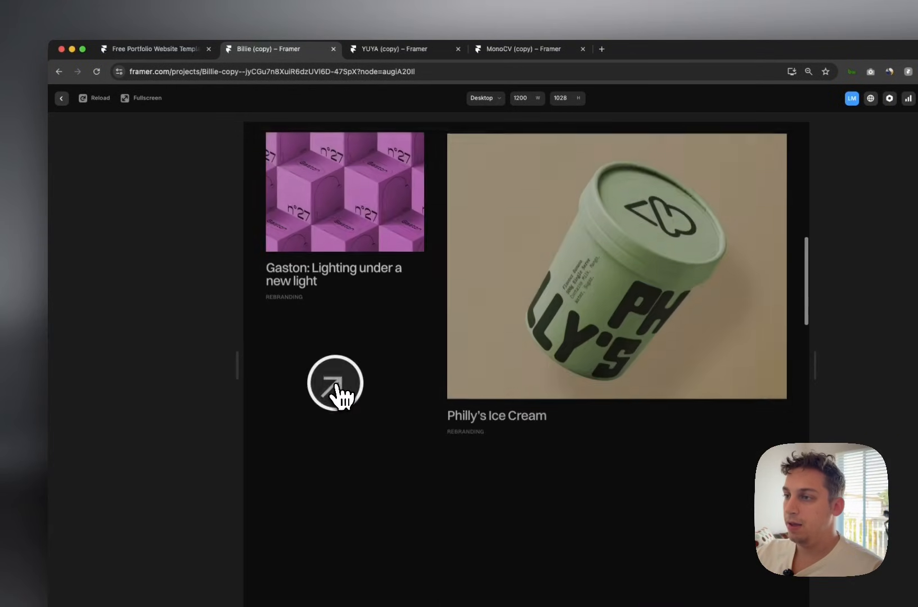
pyautogui.scroll(-1, 338, 382)
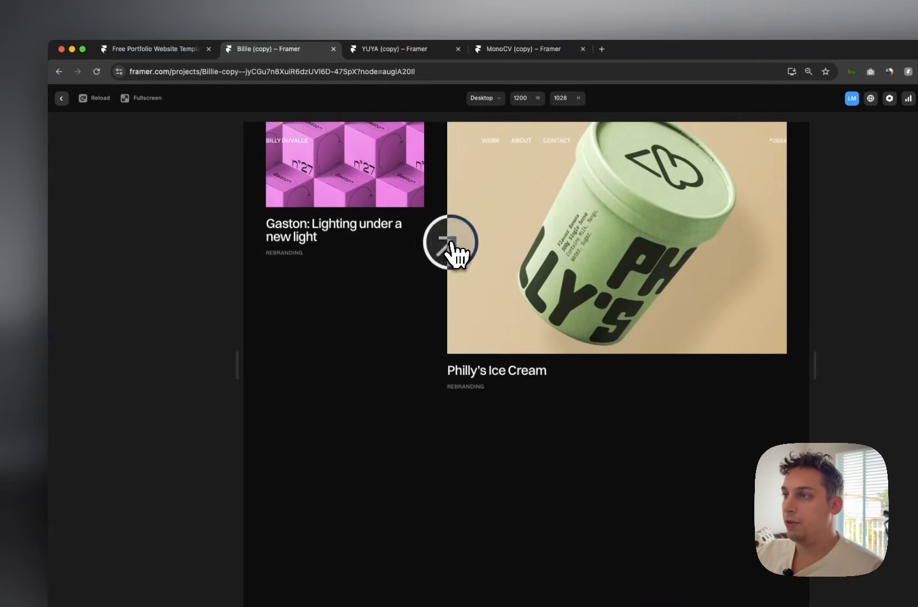
pyautogui.click(62, 99)
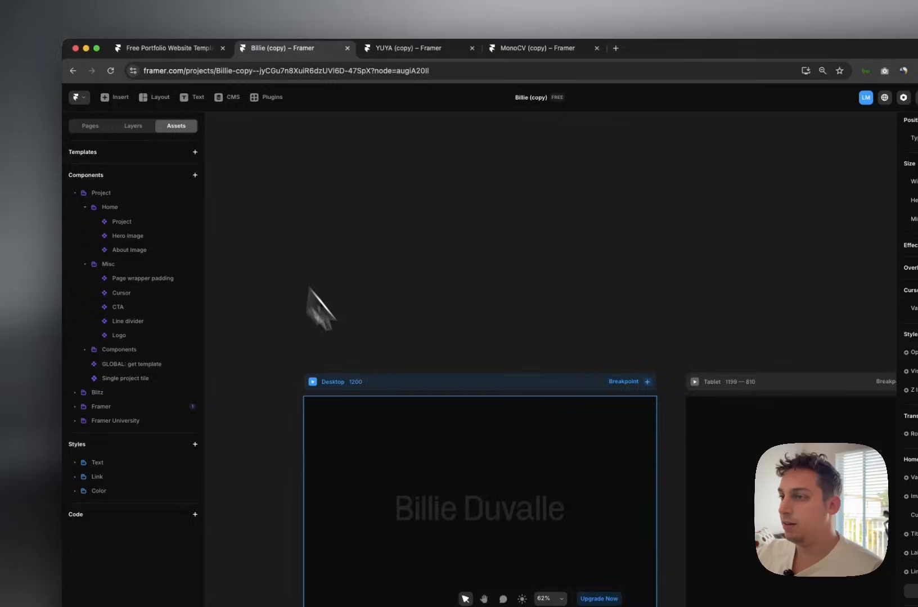
# Open the Gaston card's Project component, inspect the Full variant's layout, effect and cursor properties, and return to the Home page.
pyautogui.scroll(-5, 309, 287)
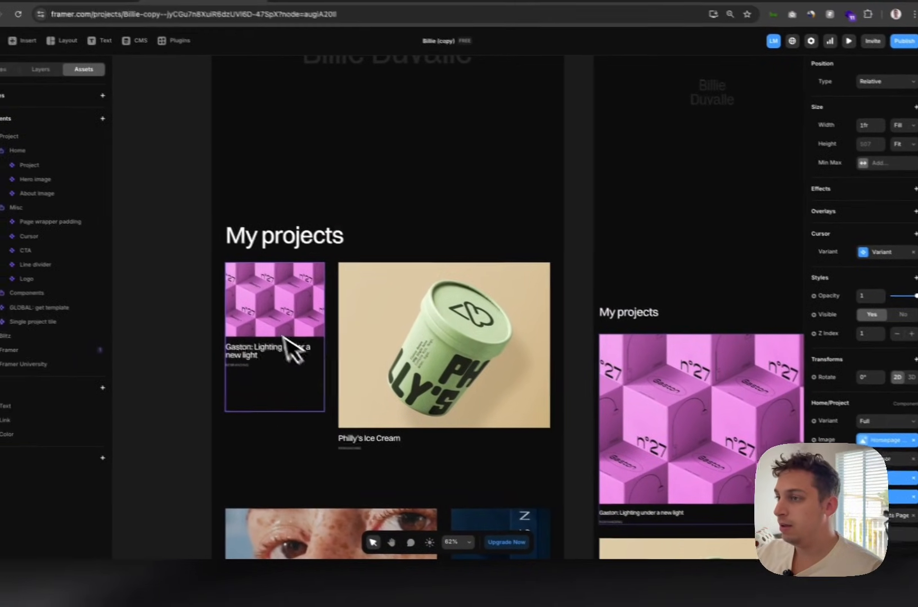
pyautogui.doubleClick(222, 325)
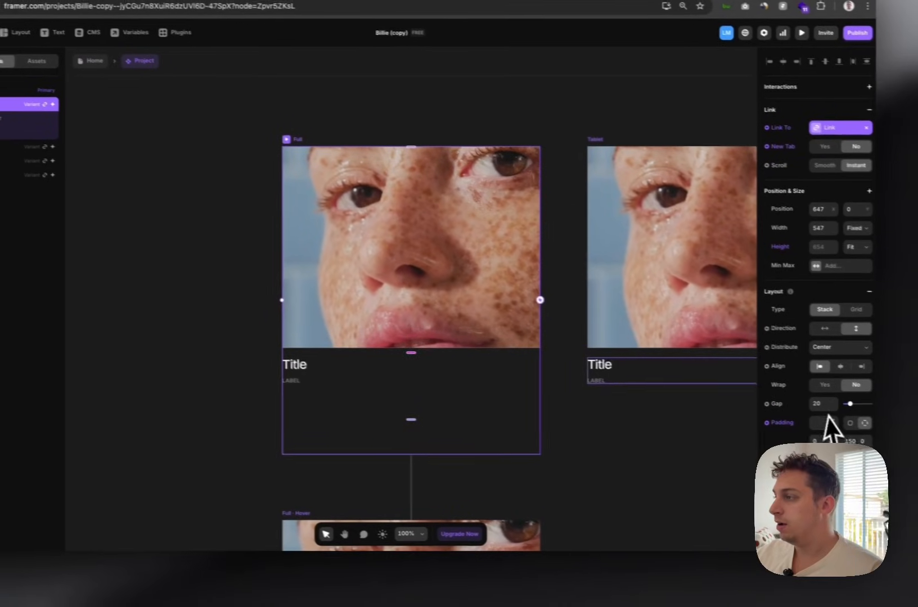
pyautogui.scroll(-5, 899, 435)
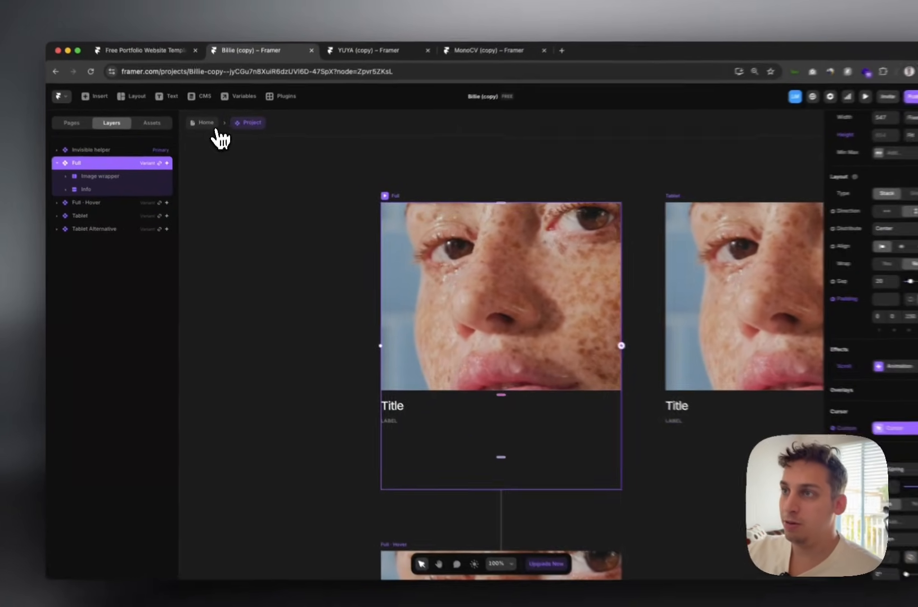
pyautogui.click(205, 136)
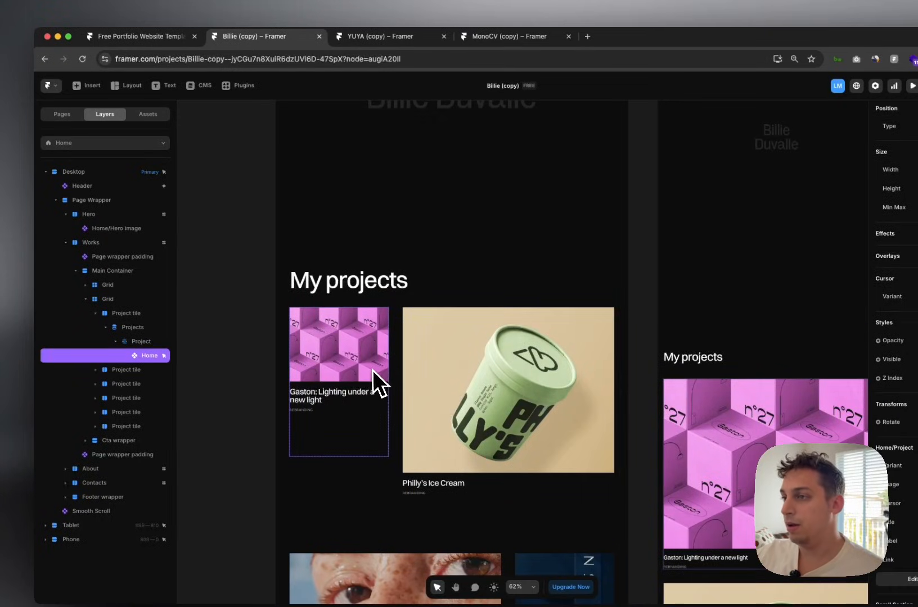
pyautogui.scroll(-4, 470, 397)
pyautogui.scroll(12, 471, 399)
pyautogui.scroll(-4, 472, 400)
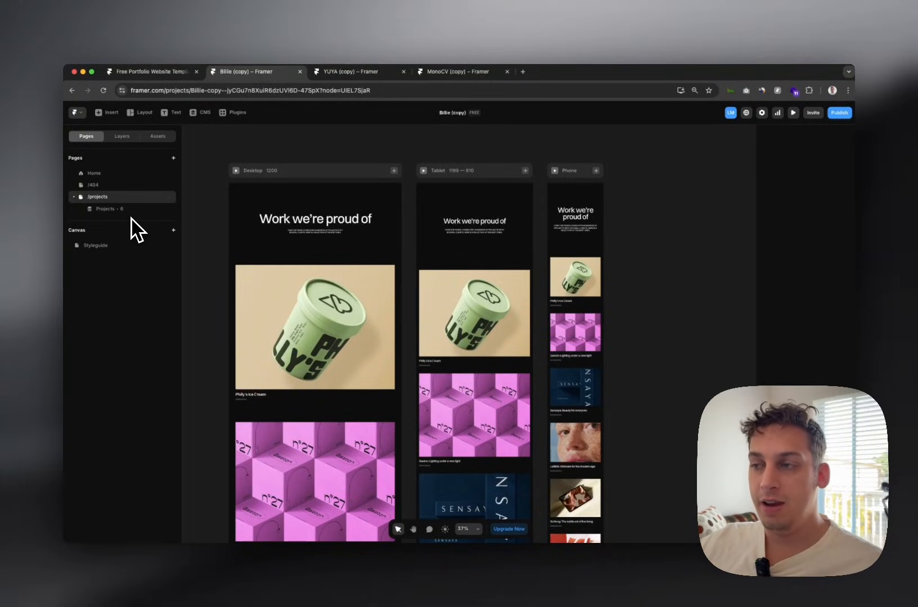
# Compare the Projects collection detail page with the /projects listing page, and look through the whole listing.
pyautogui.click(104, 206)
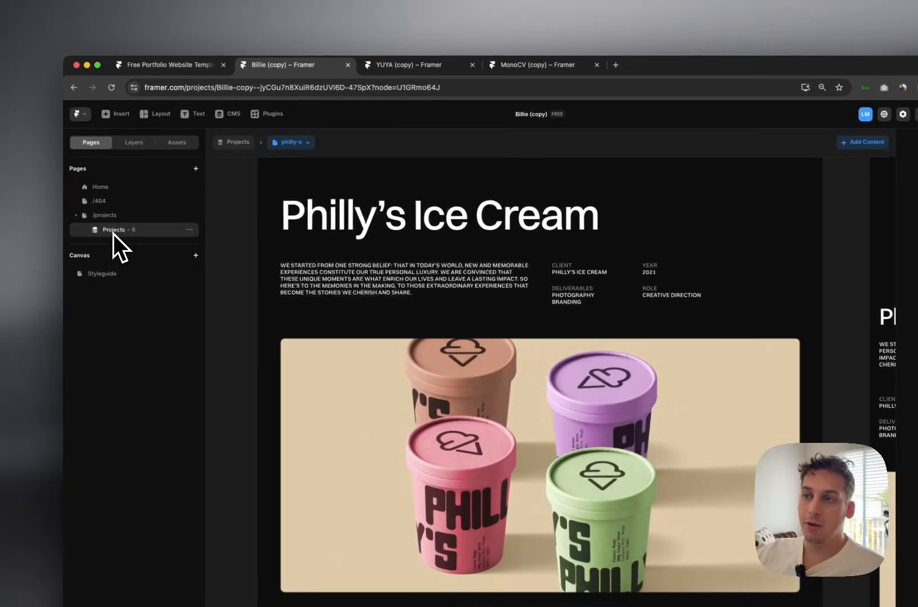
pyautogui.click(111, 220)
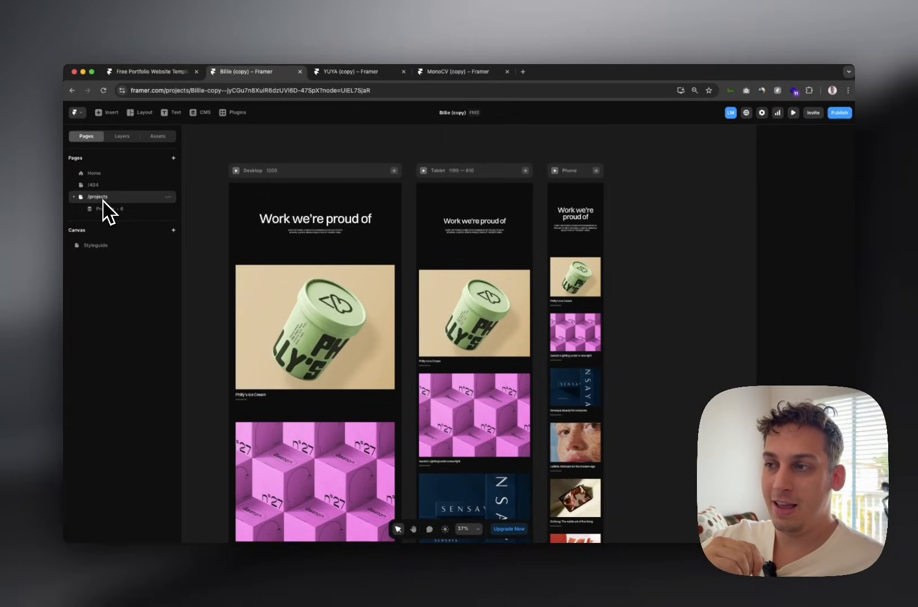
pyautogui.scroll(-15, 250, 320)
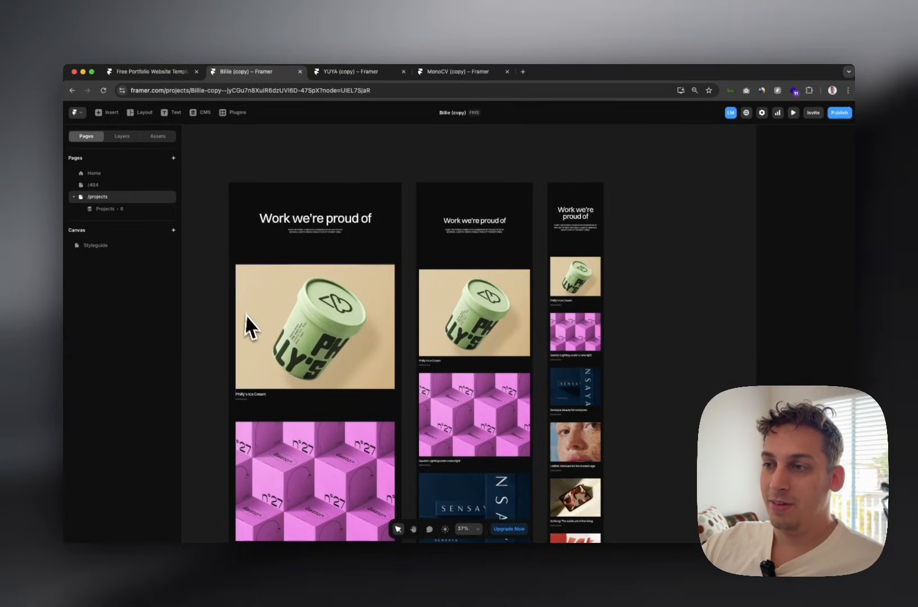
pyautogui.scroll(-10, 258, 293)
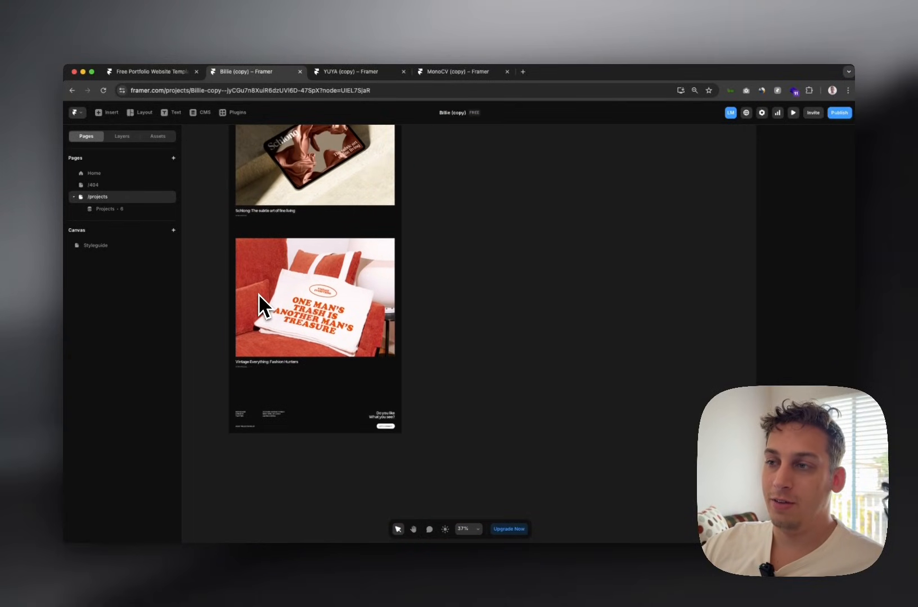
pyautogui.scroll(3, 258, 293)
pyautogui.scroll(12, 258, 293)
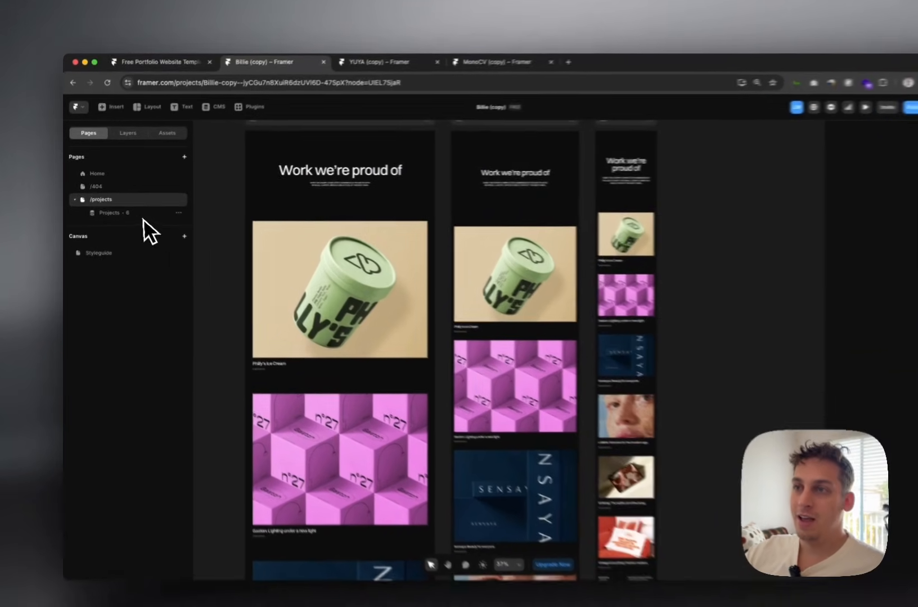
# Reopen the Projects collection detail page and view its desktop, tablet and phone layouts for the Philly's Ice Cream entry.
pyautogui.click(118, 209)
pyautogui.scroll(-1, 244, 269)
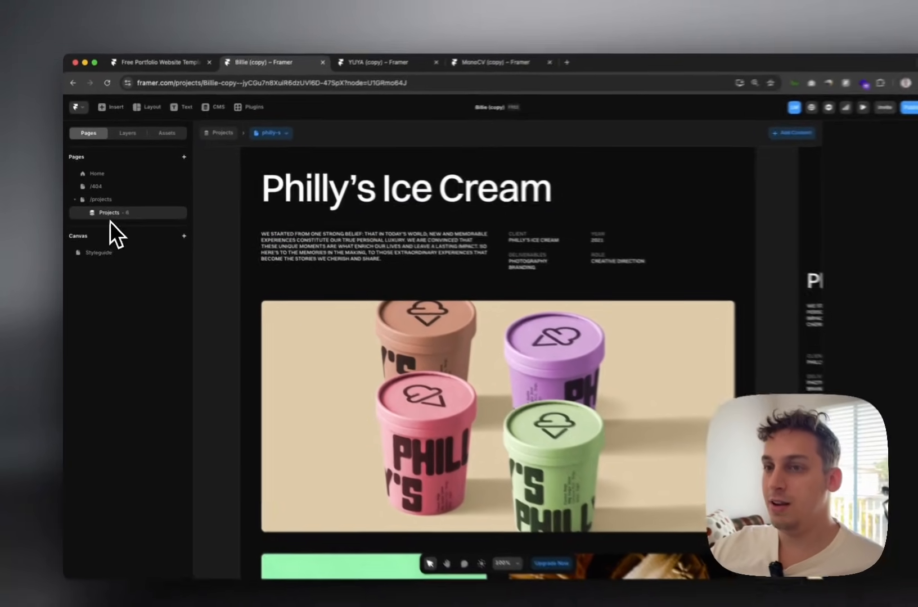
pyautogui.scroll(1, 236, 246)
pyautogui.scroll(-10, 207, 246)
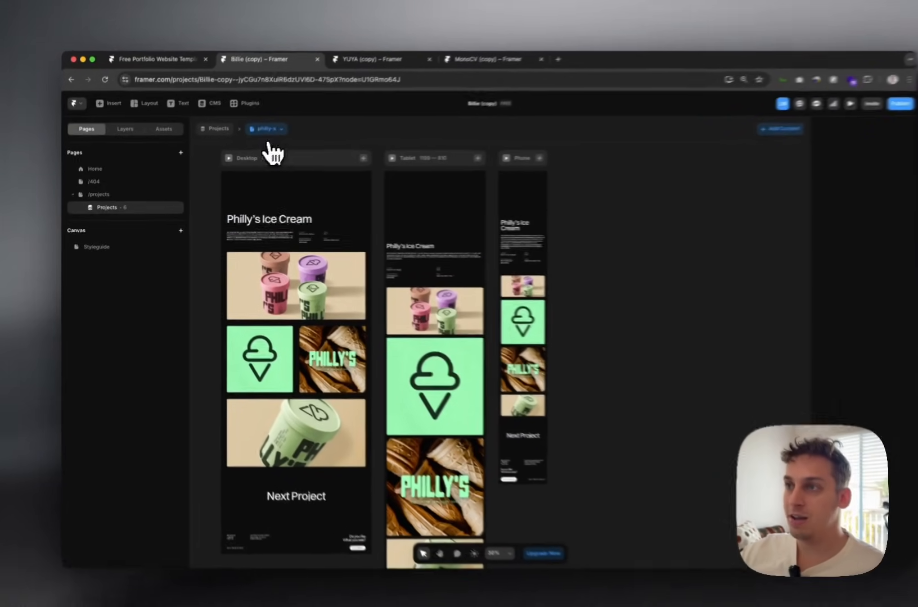
# Switch the detail page through the gaston, le-blink, schlong, philly-s and senseya entries to compare their content.
pyautogui.click(253, 136)
pyautogui.click(255, 154)
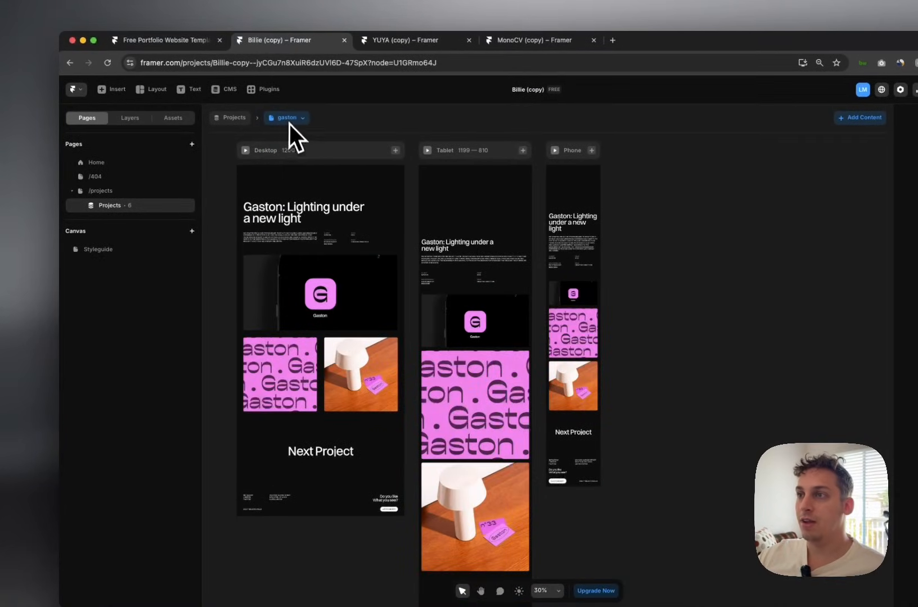
pyautogui.click(290, 118)
pyautogui.click(289, 178)
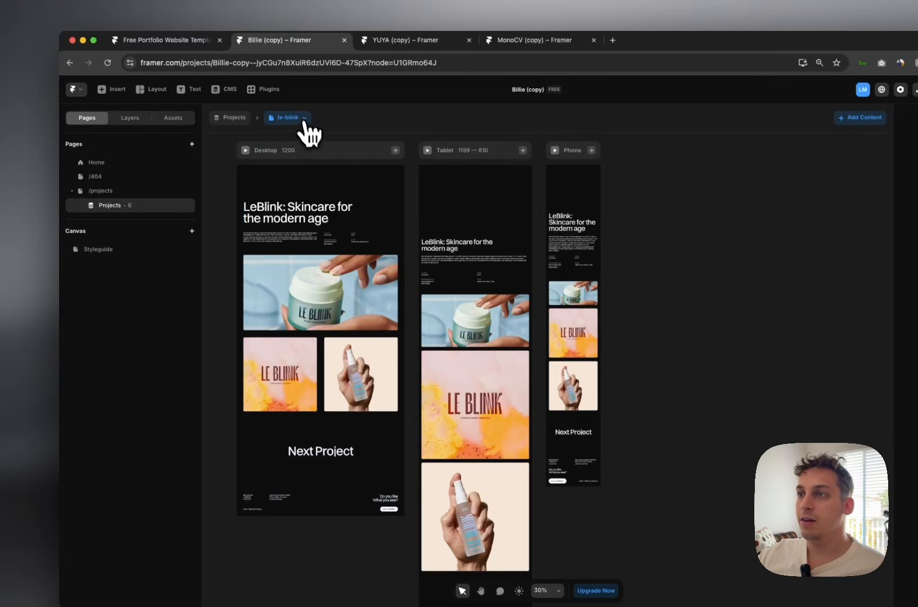
pyautogui.click(296, 117)
pyautogui.click(290, 193)
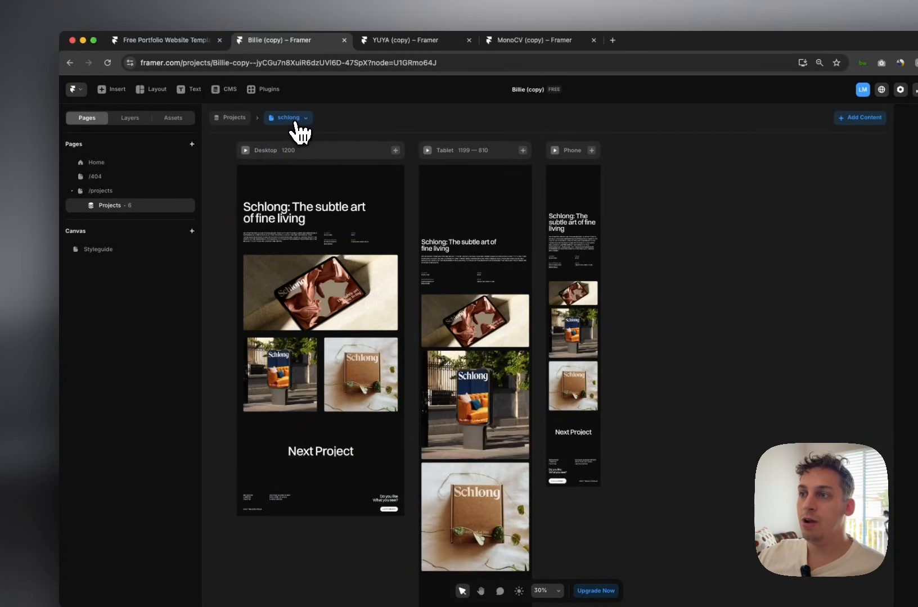
pyautogui.click(297, 118)
pyautogui.click(292, 140)
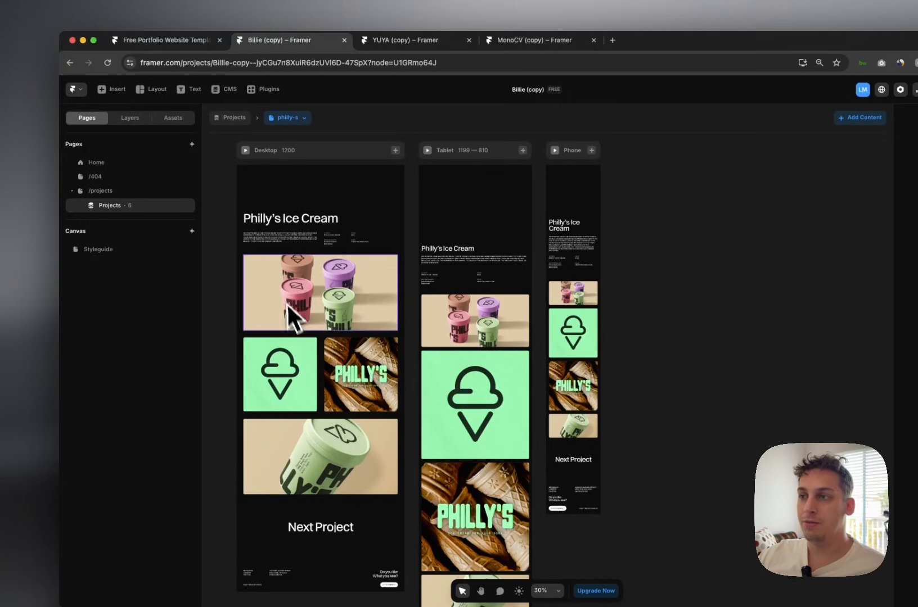
pyautogui.click(305, 118)
pyautogui.click(296, 167)
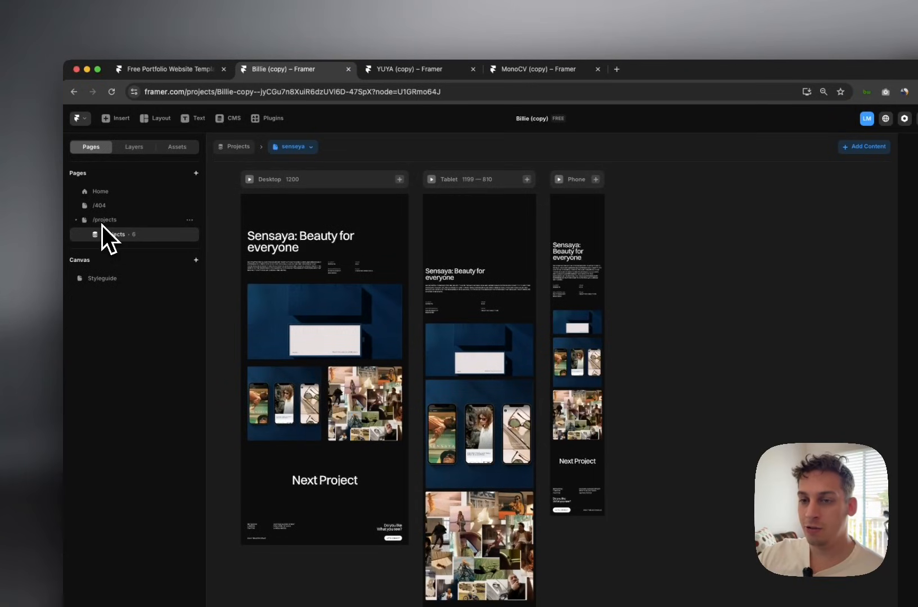
# Open the /projects listing page, show its layers and expand the Desktop breakpoint.
pyautogui.click(102, 224)
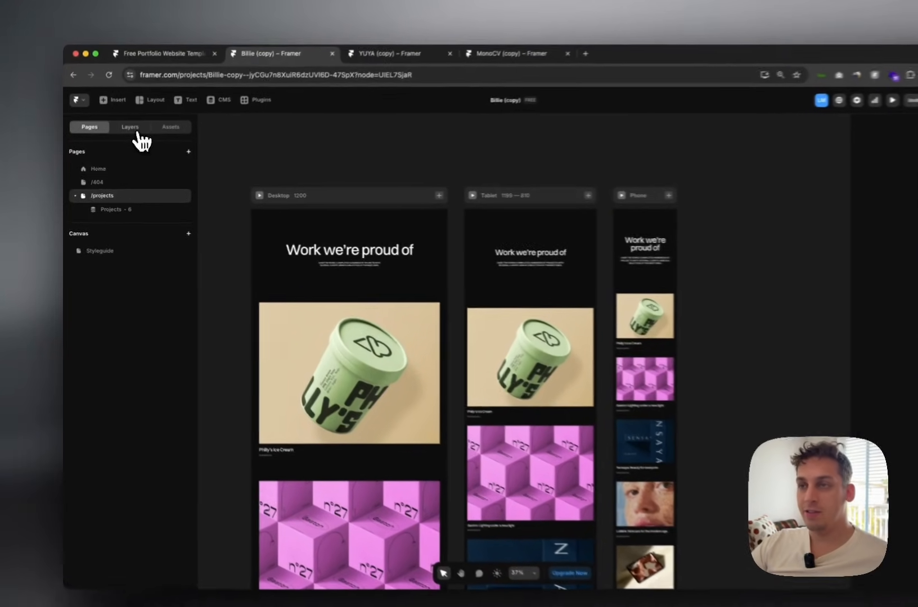
pyautogui.click(122, 136)
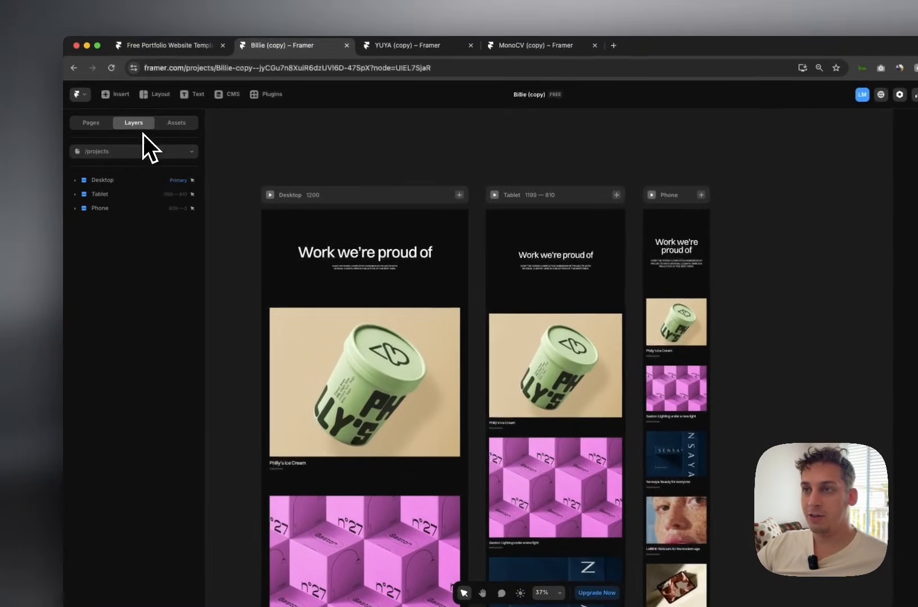
pyautogui.click(92, 180)
pyautogui.click(75, 180)
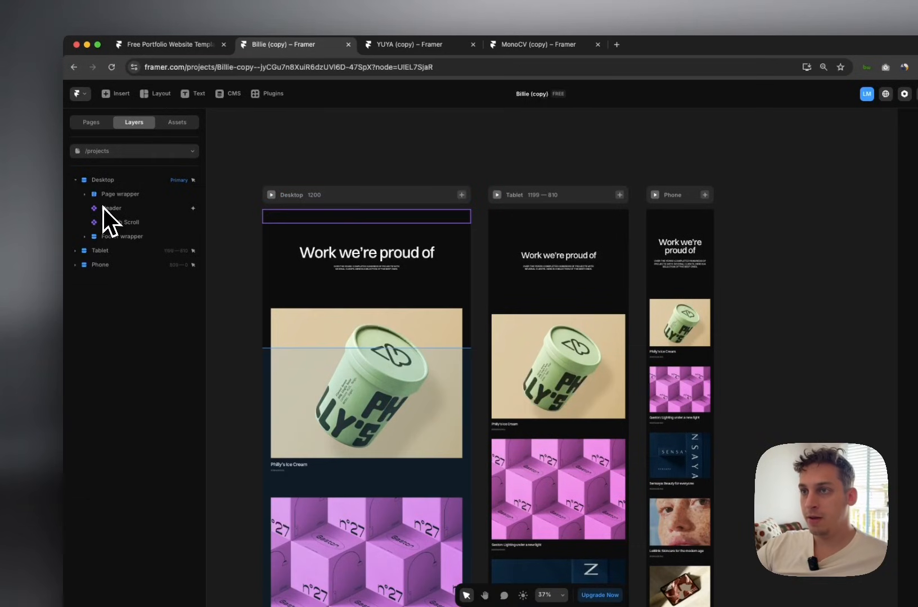
# Expand the Page wrapper layer of the Desktop breakpoint, look at its padding layer, and move the Header layer above Page wrapper.
pyautogui.click(114, 196)
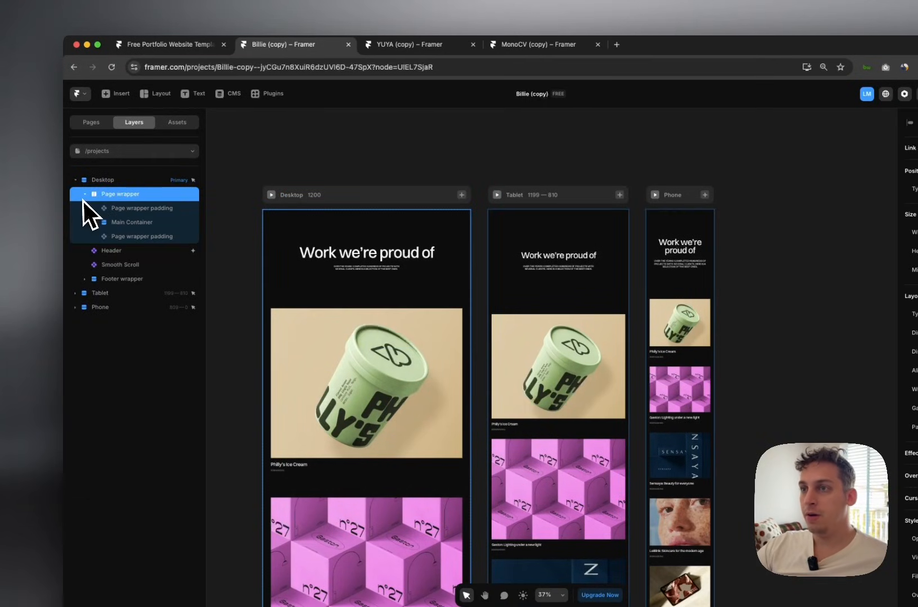
pyautogui.click(107, 209)
pyautogui.scroll(-2, 253, 290)
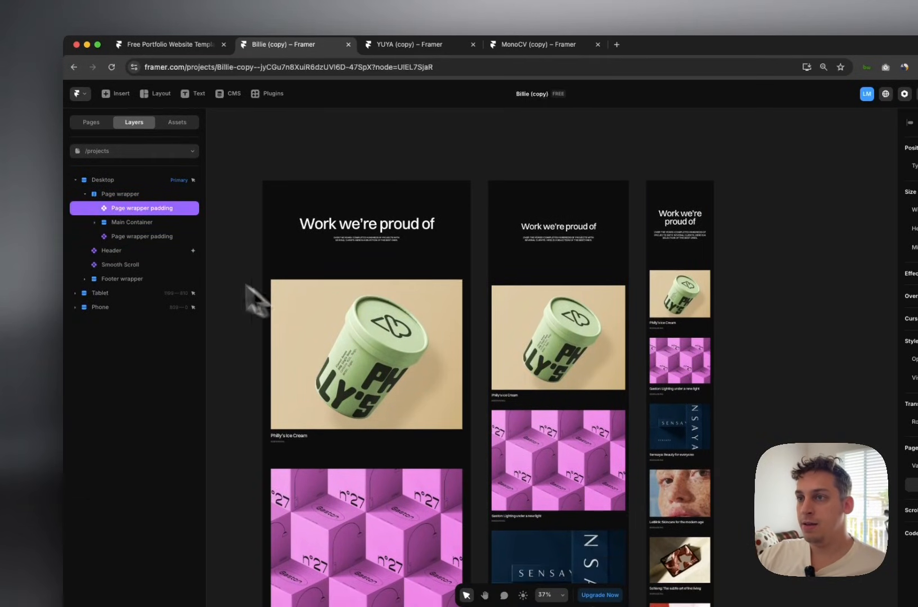
pyautogui.click(135, 250)
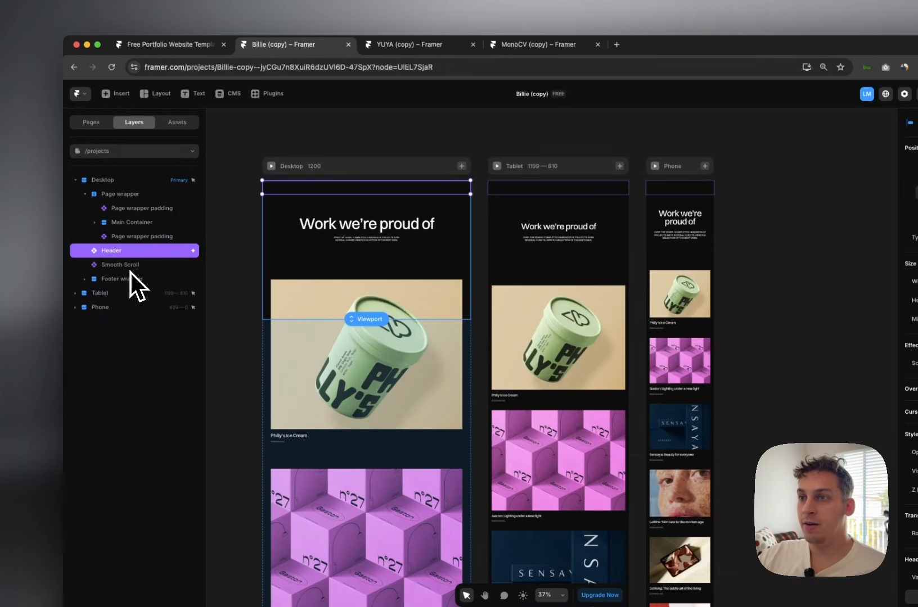
pyautogui.moveTo(117, 254); pyautogui.dragTo(115, 190)
# Move the Smooth Scroll layer below Footer wrapper, and expand Footer wrapper to look at the footer of the page.
pyautogui.click(120, 266)
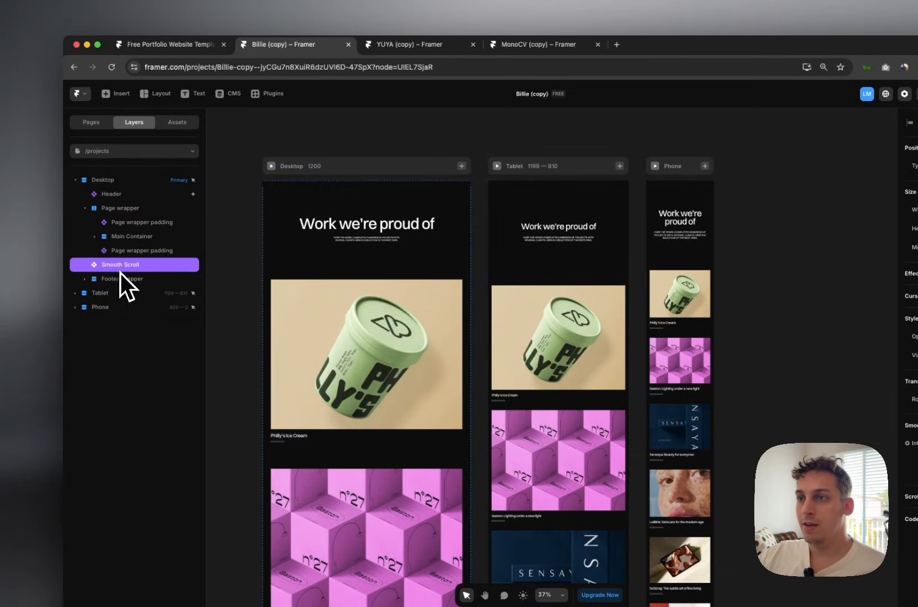
pyautogui.moveTo(142, 272); pyautogui.dragTo(127, 287)
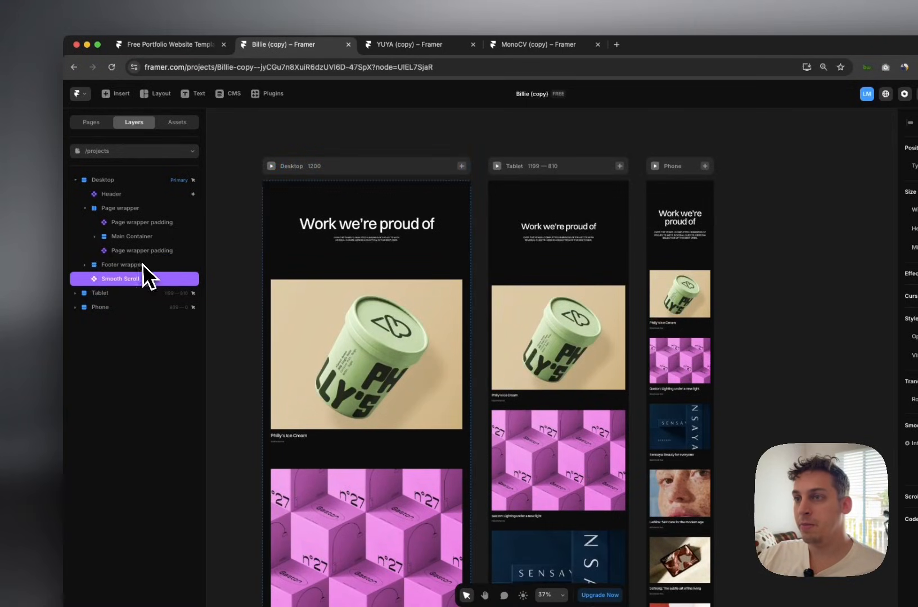
pyautogui.click(141, 263)
pyautogui.scroll(-10, 260, 267)
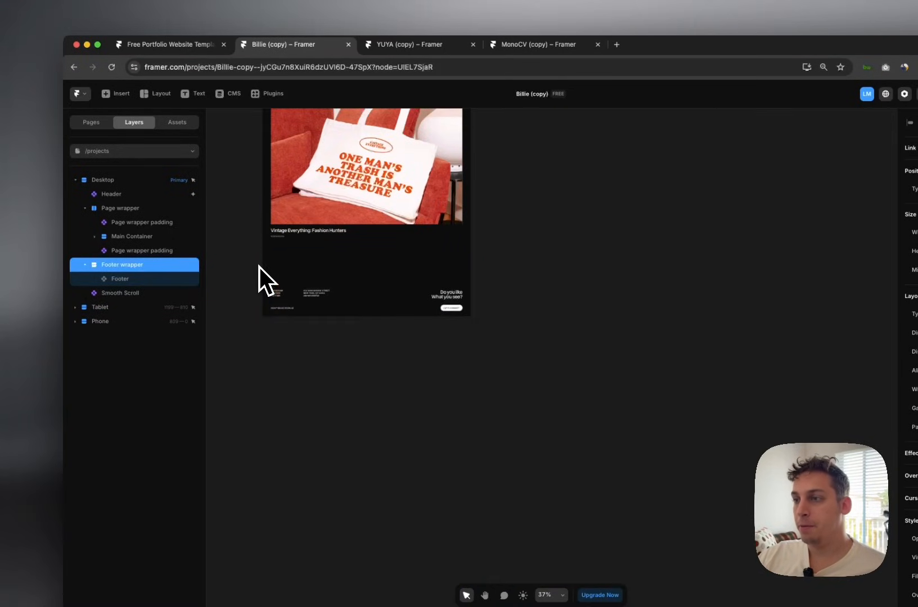
pyautogui.scroll(15, 250, 263)
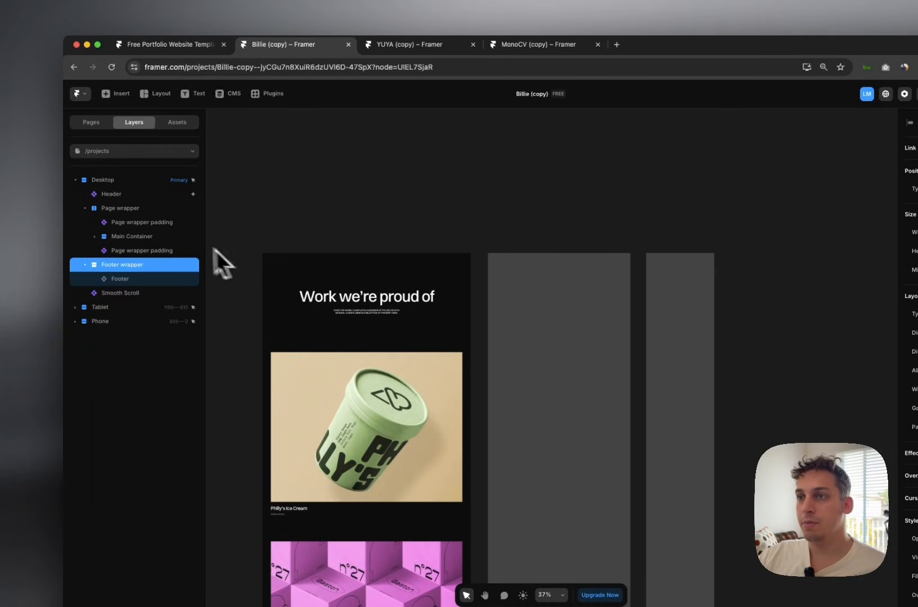
# Expand Main Container and its Hero layer, and examine the heading and paragraph text inside.
pyautogui.click(116, 211)
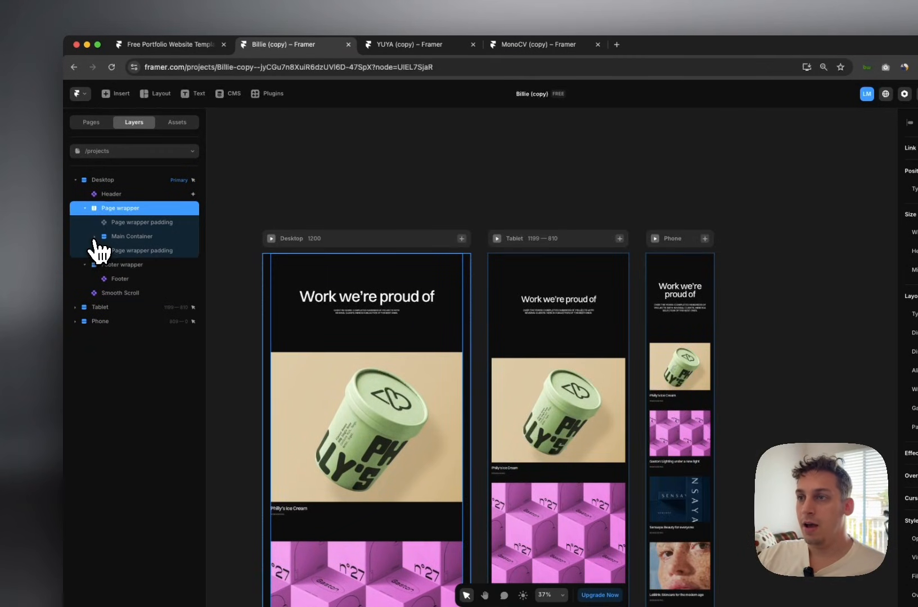
pyautogui.click(95, 237)
pyautogui.click(129, 240)
pyautogui.scroll(-4, 267, 287)
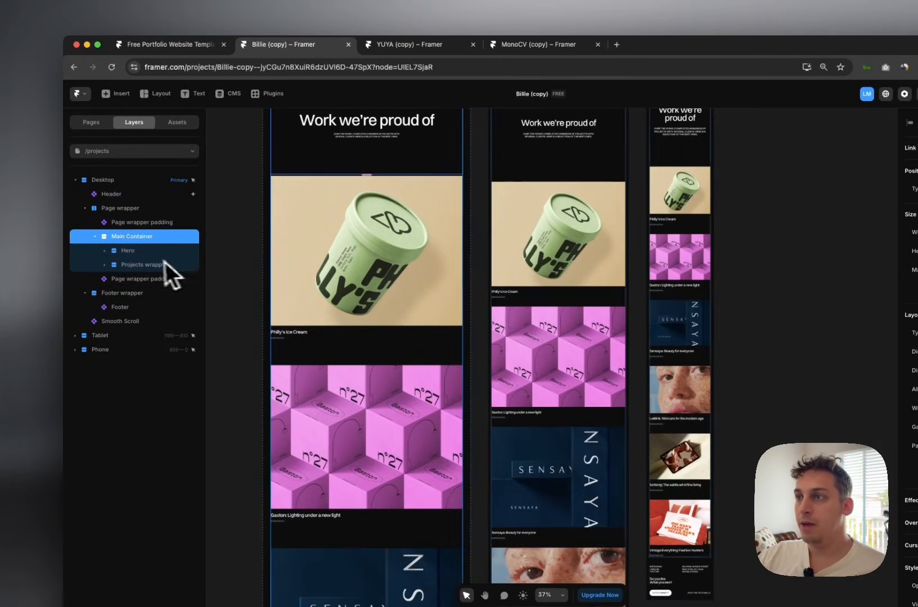
pyautogui.click(163, 252)
pyautogui.scroll(3, 253, 260)
pyautogui.click(163, 270)
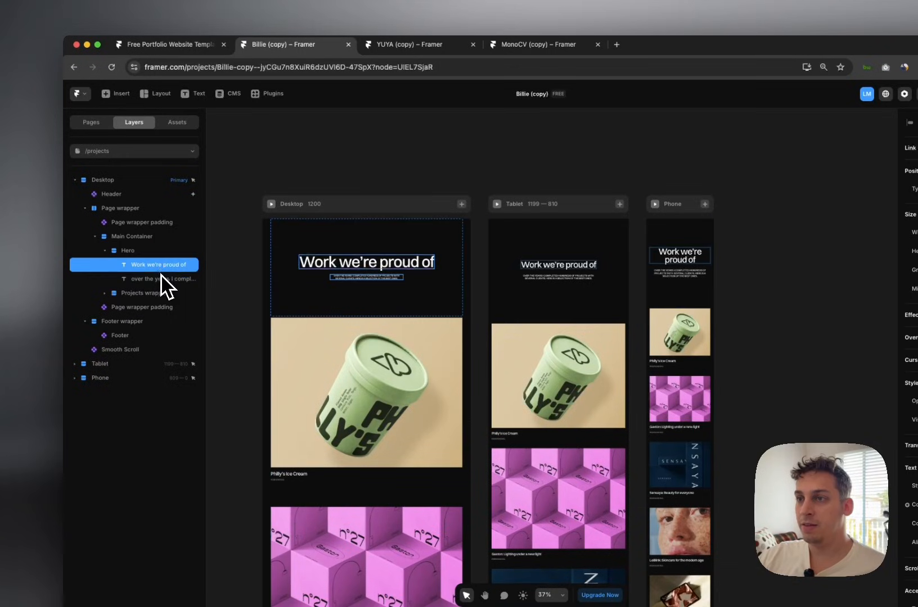
pyautogui.click(162, 276)
# Expand Projects wrapper down to the Home/Project component, look inside the component's variants, and return to the /projects page.
pyautogui.click(104, 293)
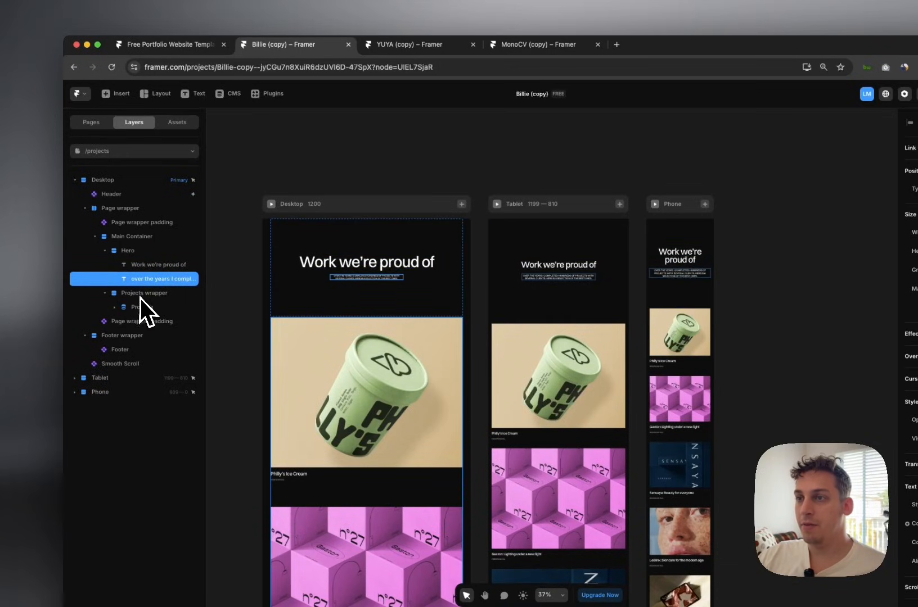
pyautogui.click(143, 307)
pyautogui.click(153, 321)
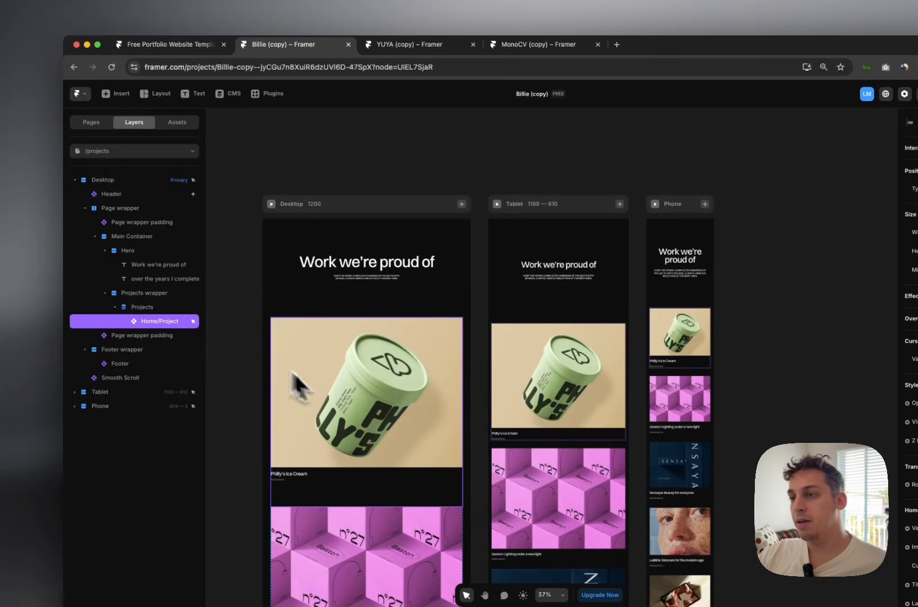
pyautogui.scroll(-3, 293, 370)
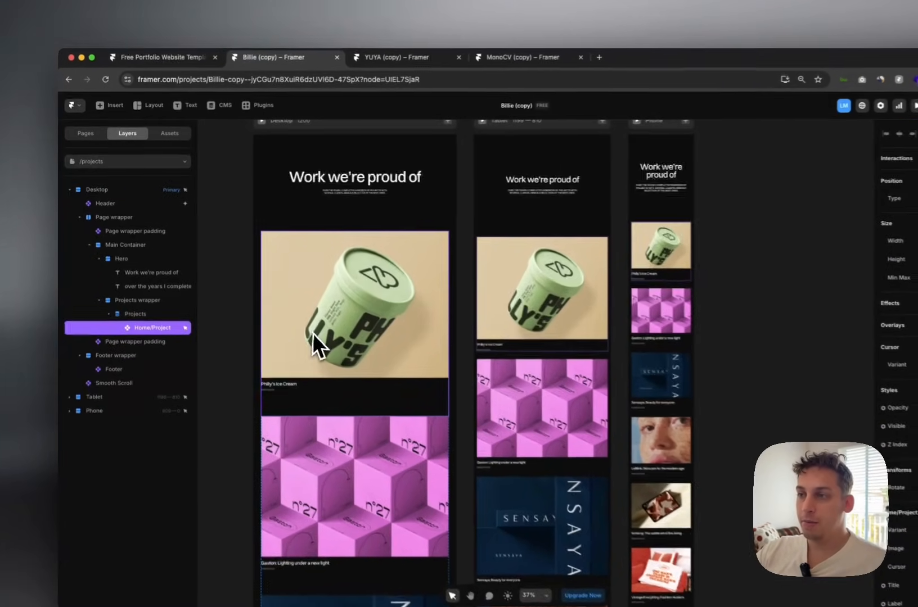
pyautogui.doubleClick(312, 329)
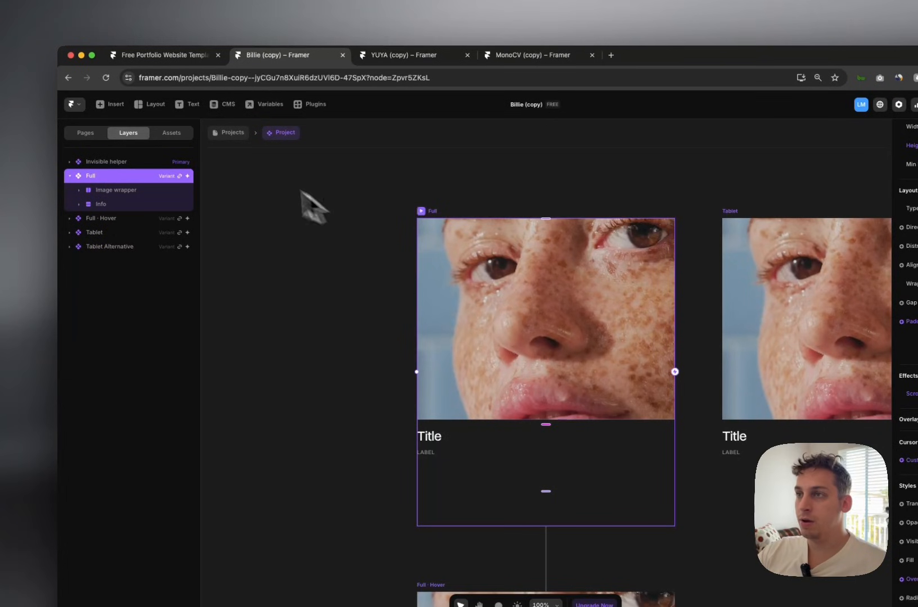
pyautogui.click(231, 134)
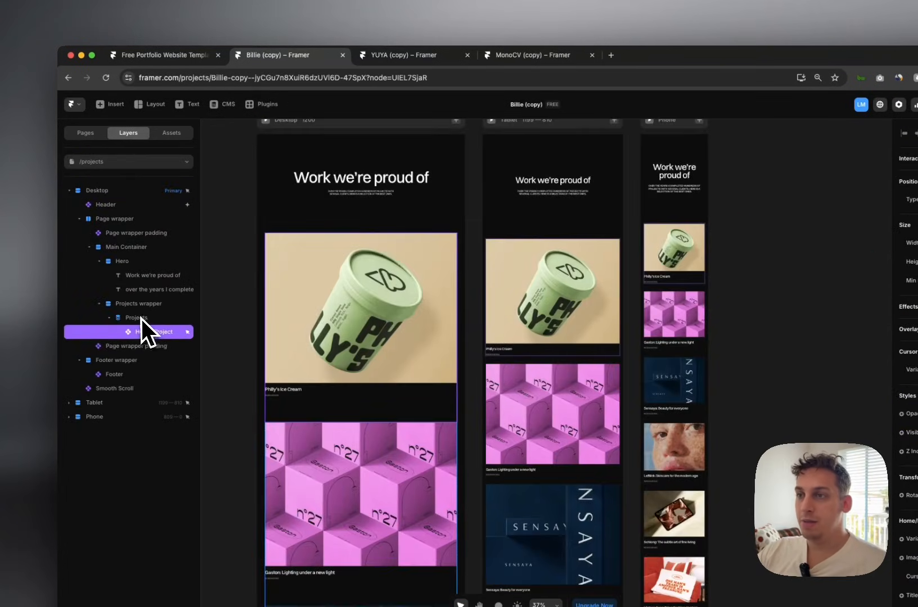
# Select the Projects collection list and lower its item limit to 1 to test the setting.
pyautogui.click(141, 319)
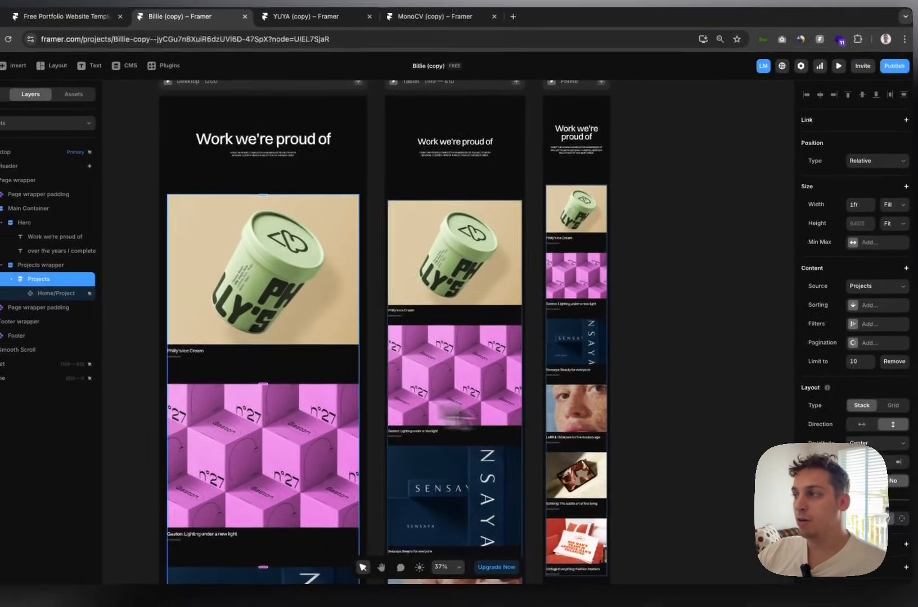
pyautogui.click(857, 361)
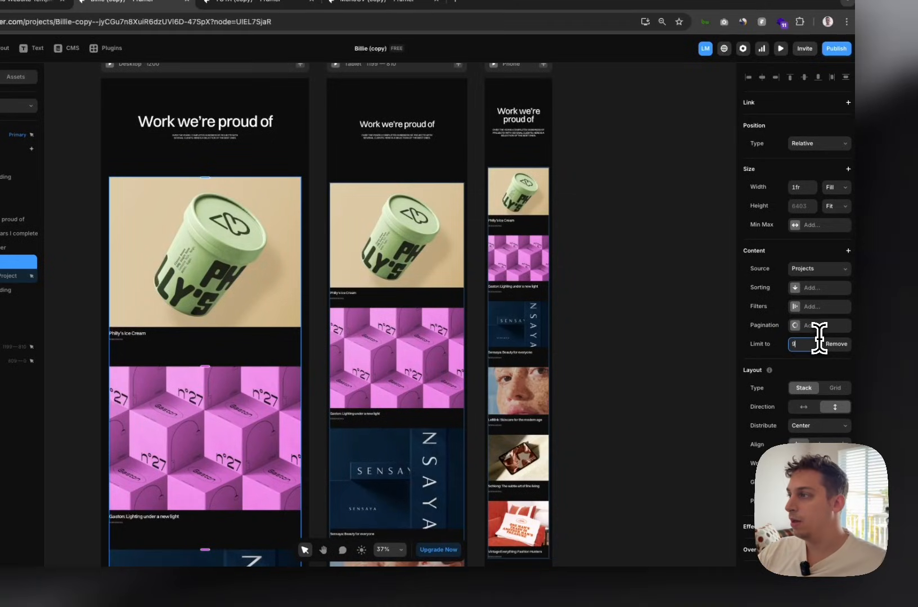
pyautogui.press('Down')
pyautogui.press('Down')
pyautogui.press('Down')
pyautogui.press('Down')
pyautogui.press('Down')
pyautogui.press('Down')
pyautogui.press('Down')
pyautogui.press('Down')
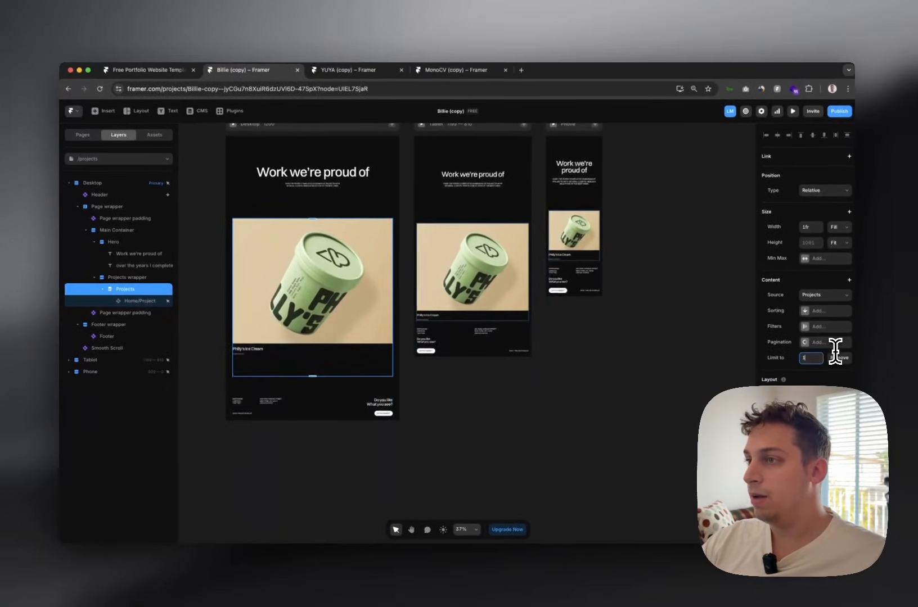
# Restore the Projects collection list's item limit to 10.
pyautogui.press('Up')
pyautogui.press('Up')
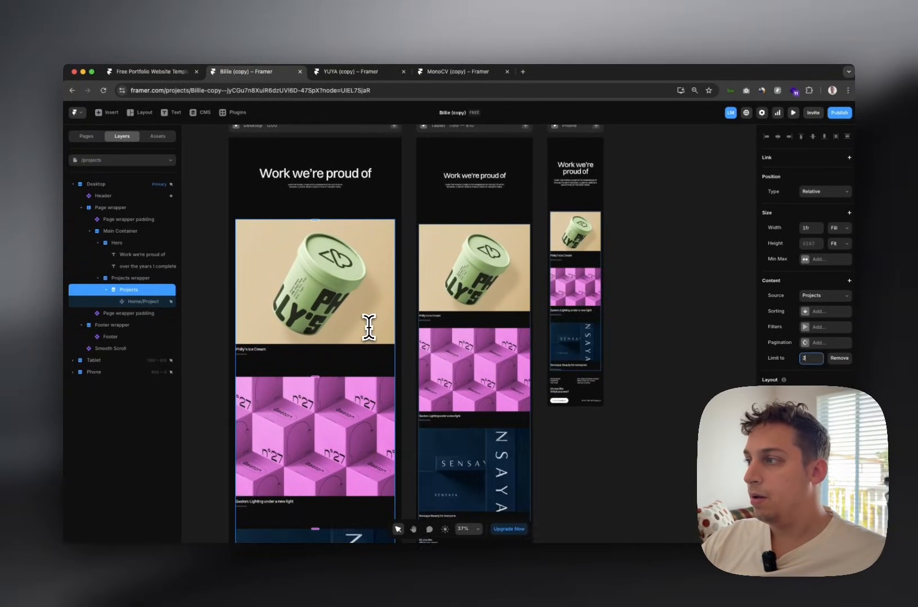
pyautogui.press('Up')
pyautogui.press('Up')
pyautogui.press('Up')
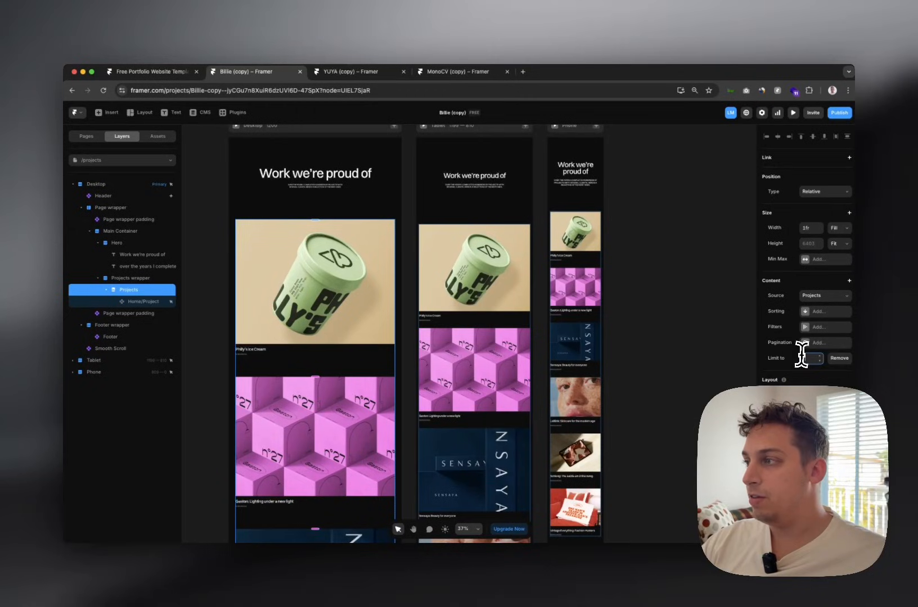
pyautogui.press('Up')
pyautogui.press('Up')
pyautogui.press('Up')
pyautogui.press('Up')
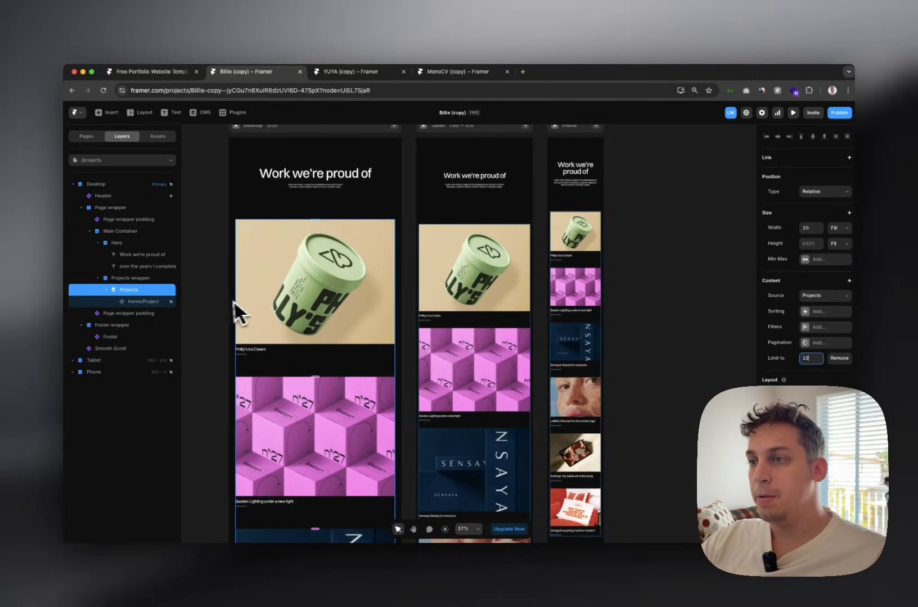
# Open the Projects collection detail page at the philly-s entry, and view the CMS field behind its title heading.
pyautogui.click(137, 301)
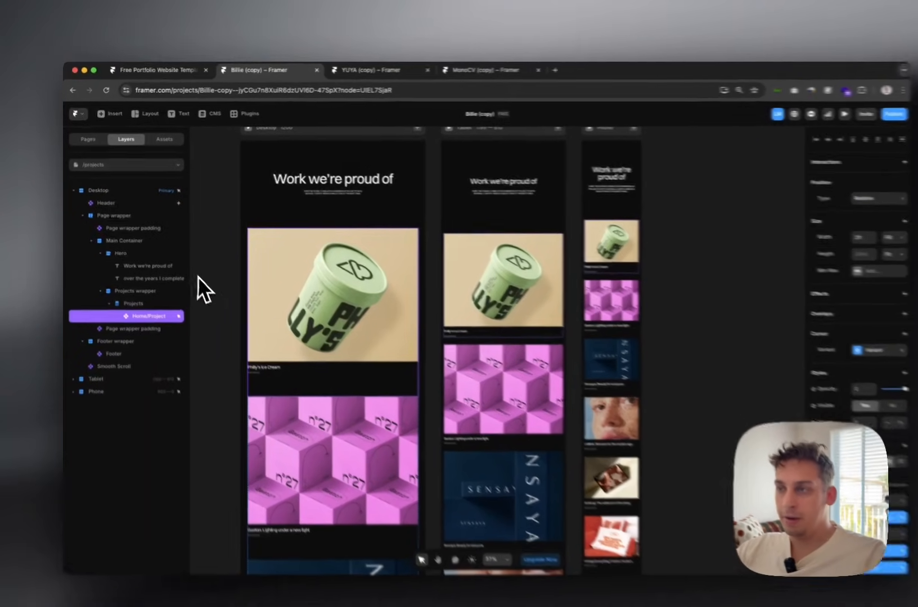
pyautogui.click(207, 249)
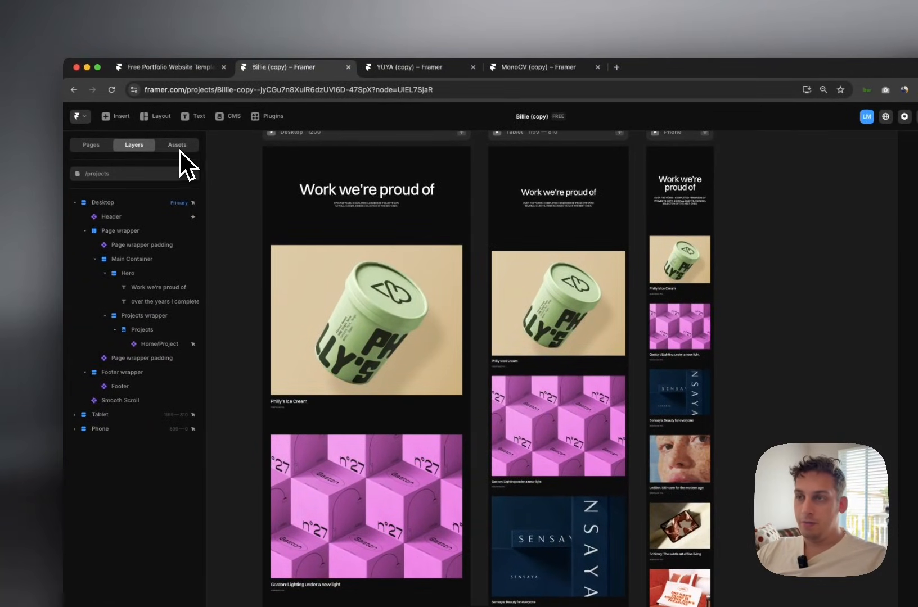
pyautogui.click(93, 144)
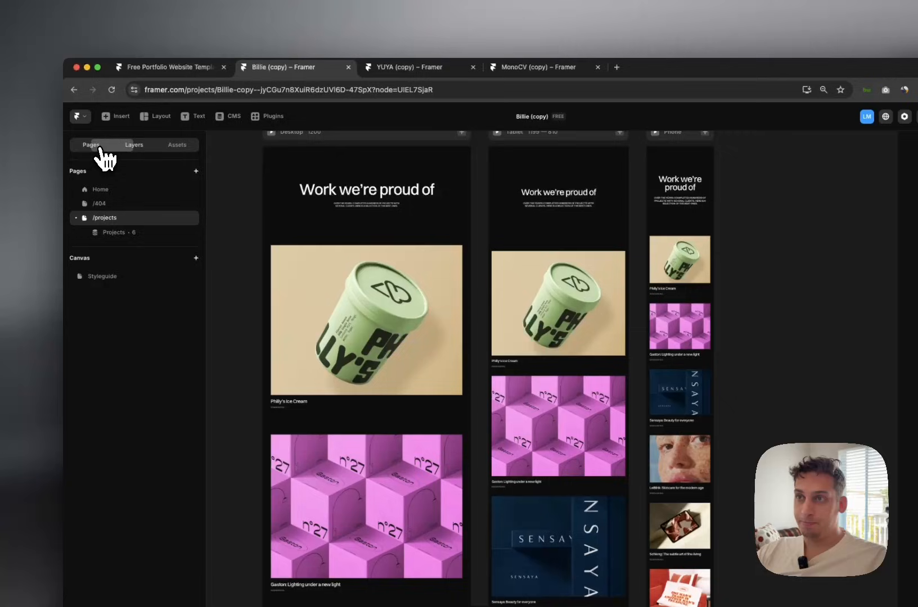
pyautogui.click(117, 233)
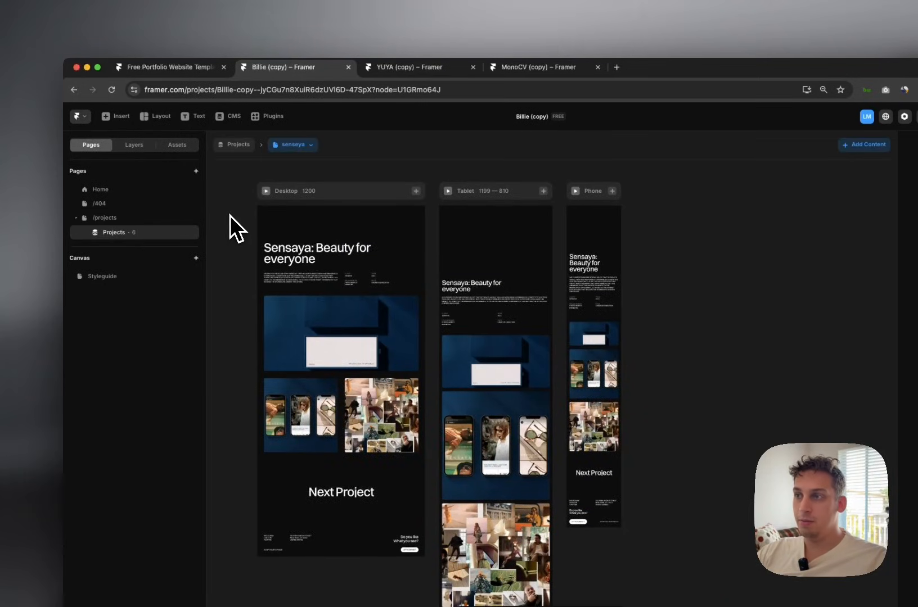
pyautogui.click(290, 146)
pyautogui.click(293, 166)
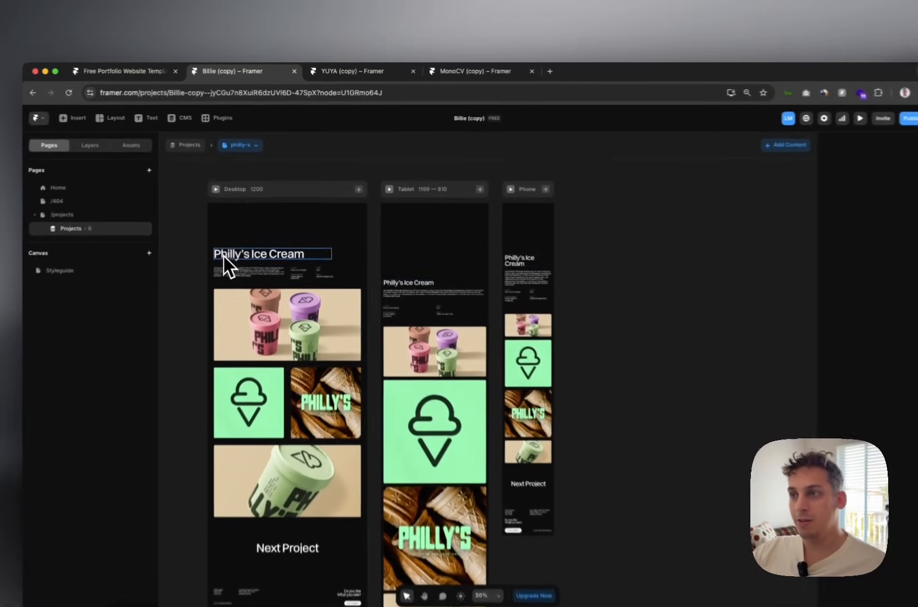
pyautogui.doubleClick(241, 235)
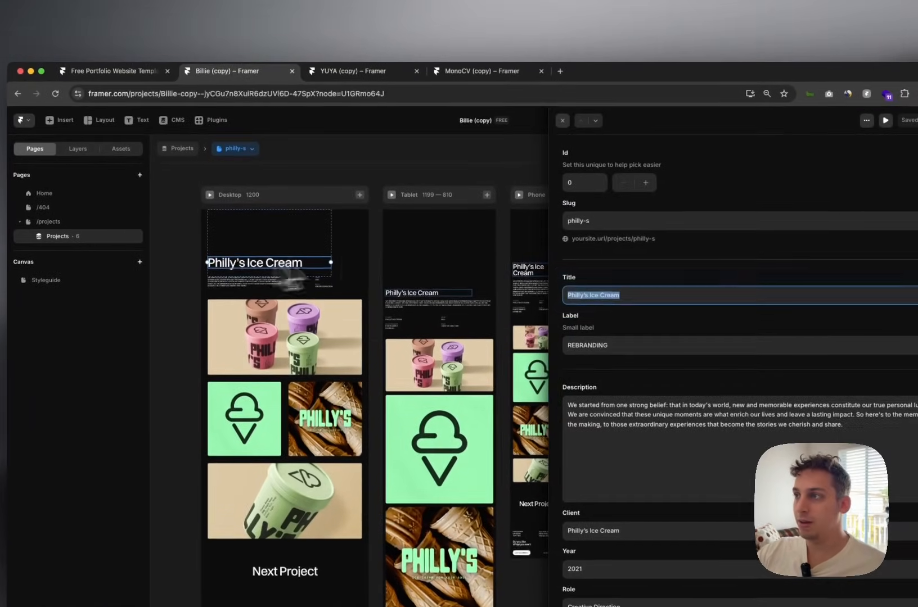
pyautogui.click(481, 175)
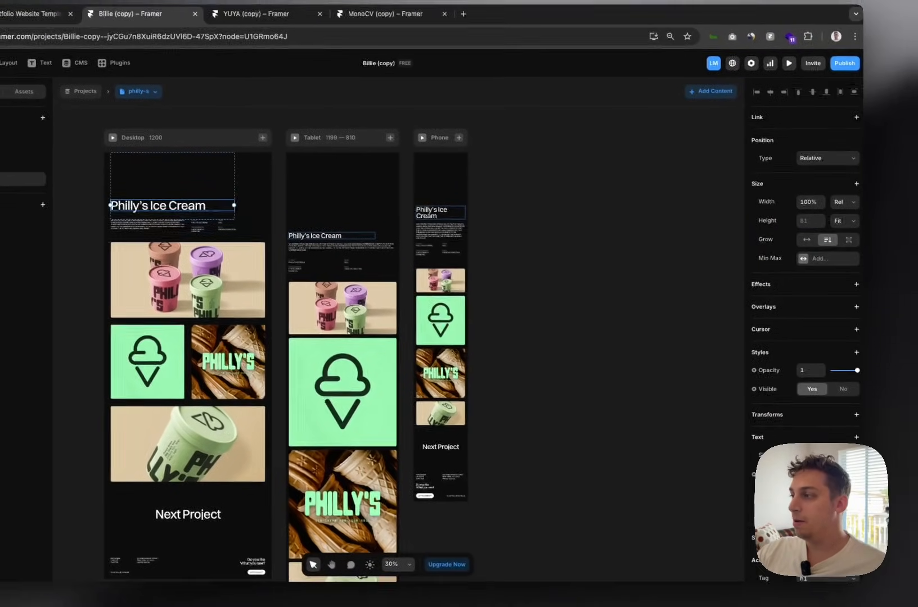
# Unlink the project title heading from its collection field and replace its text with "dsvvsdvfvf".
pyautogui.press('super+z')
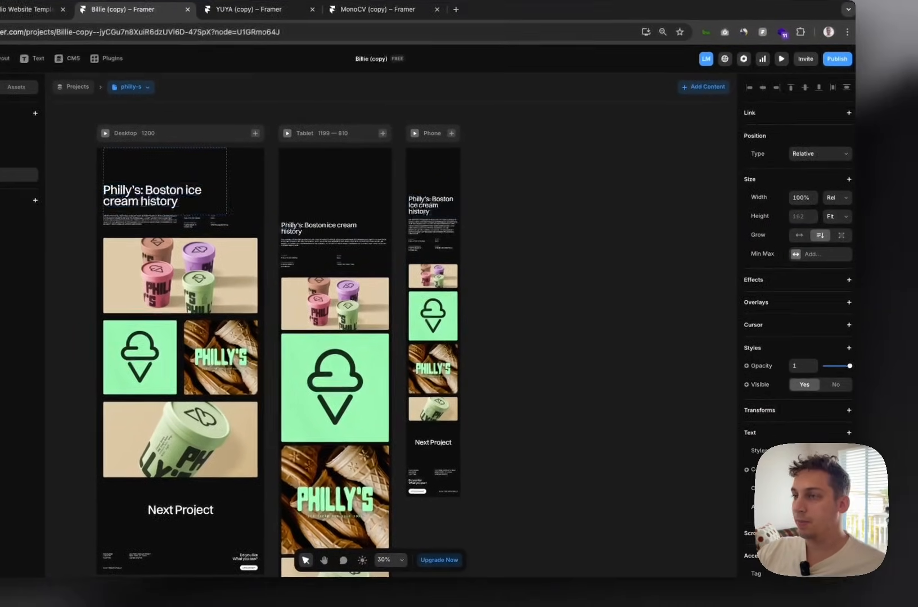
pyautogui.doubleClick(125, 194)
pyautogui.press('super+a')
pyautogui.write('dsv')
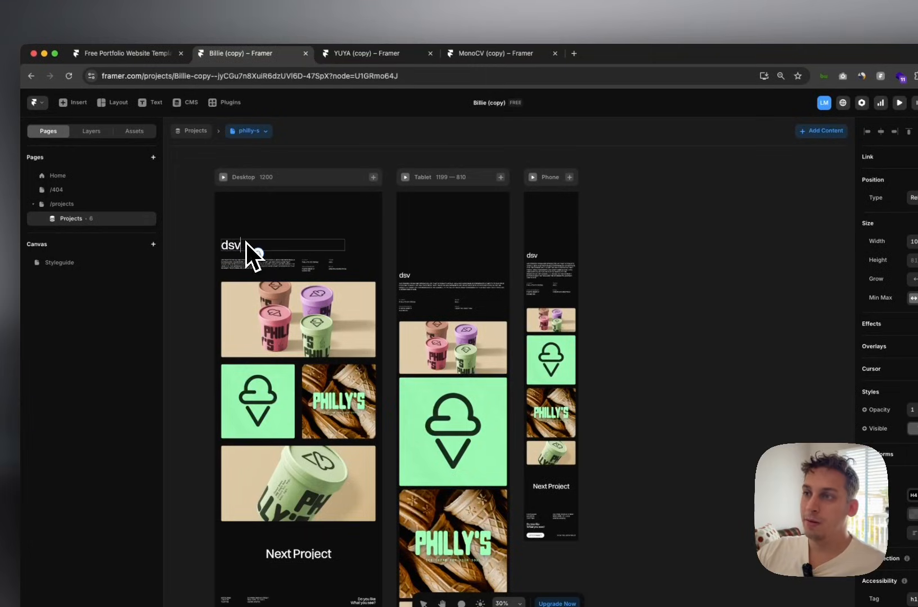
pyautogui.write('vsdvfvf')
pyautogui.press('Escape')
# Switch the detail page through the senseya, le-blink, gaston and vintage-everything entries to compare their titles, and select the title heading.
pyautogui.click(266, 132)
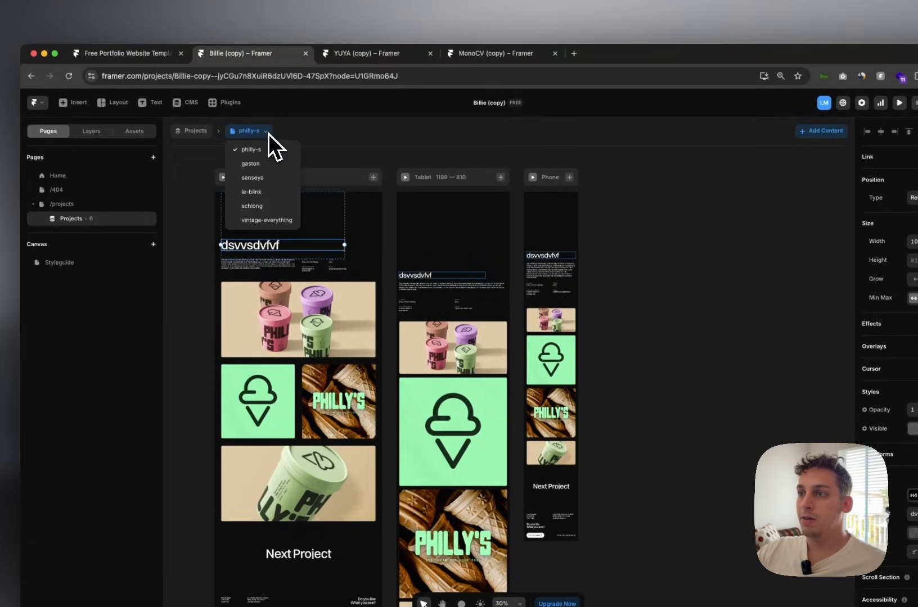
pyautogui.click(255, 178)
pyautogui.click(259, 134)
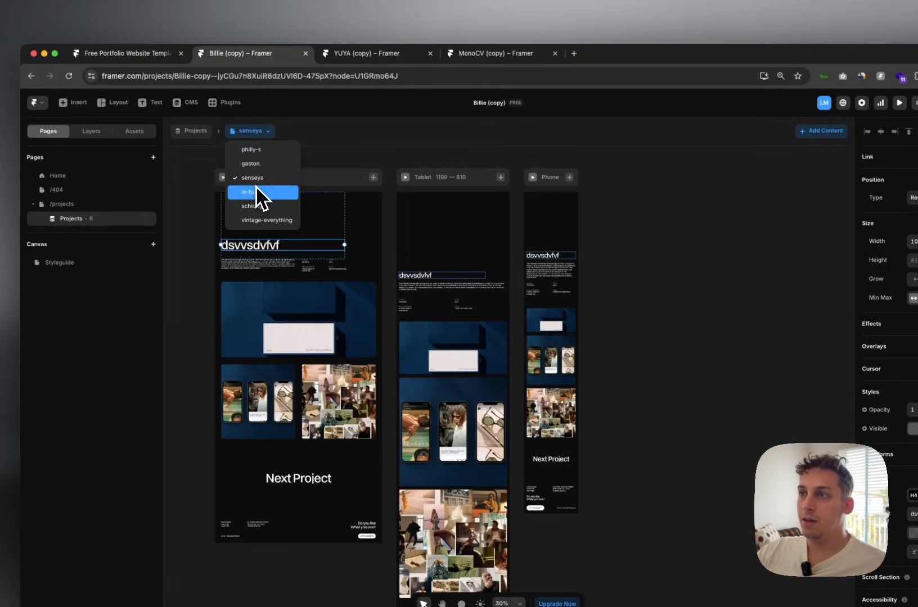
pyautogui.click(258, 193)
pyautogui.click(258, 133)
pyautogui.click(256, 178)
pyautogui.click(254, 133)
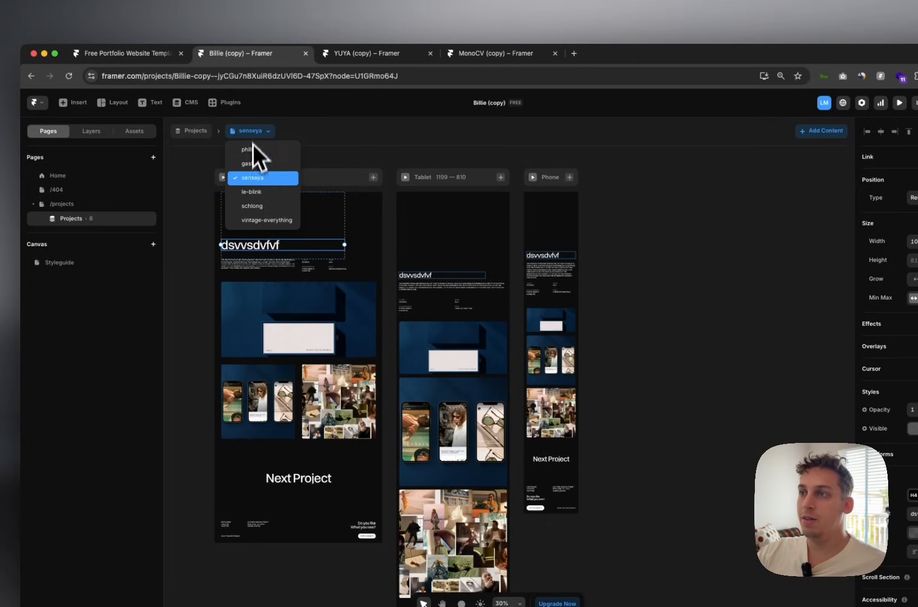
pyautogui.click(250, 168)
pyautogui.click(259, 133)
pyautogui.click(260, 220)
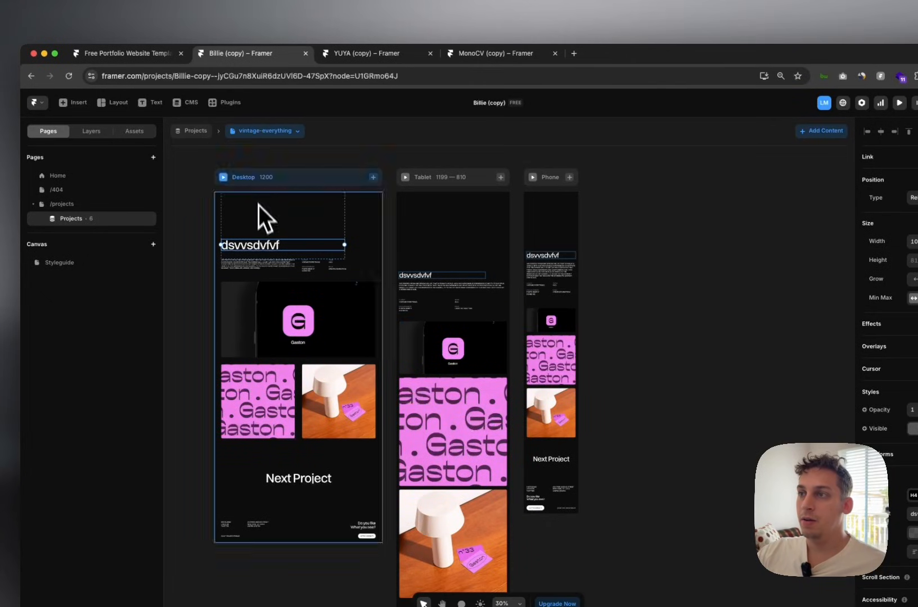
pyautogui.click(246, 245)
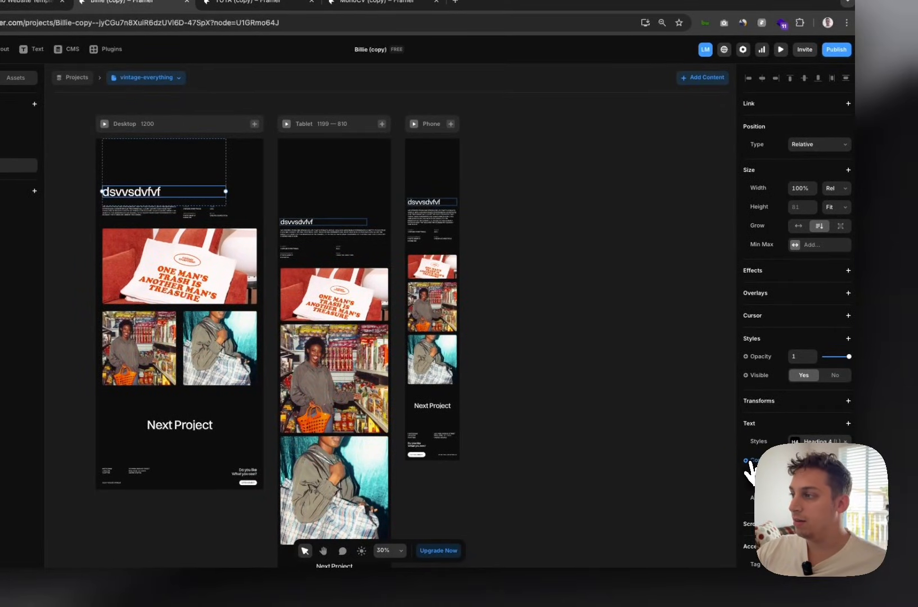
# Link the project title heading's content to the collection's Title field.
pyautogui.moveTo(751, 498)
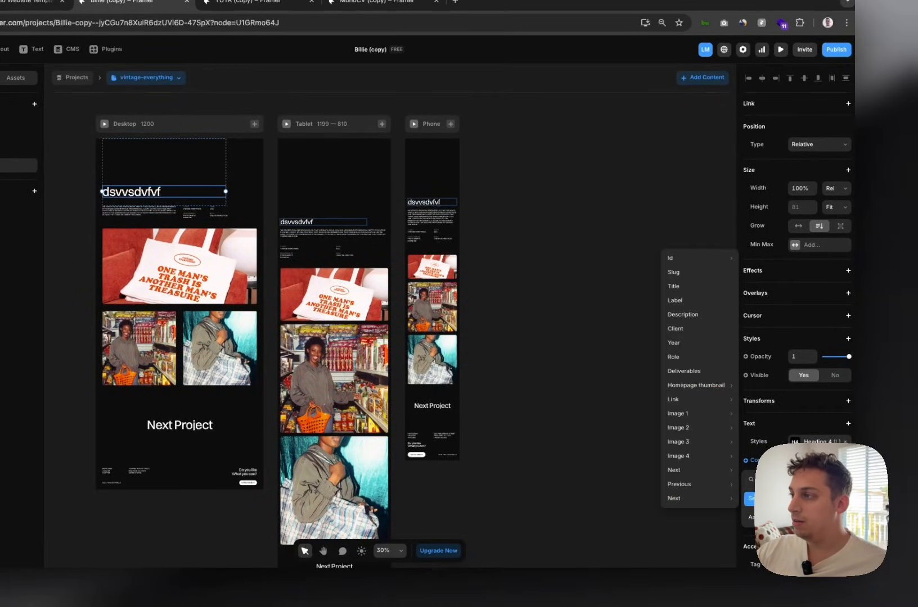
pyautogui.click(686, 289)
# Switch the detail page through the gaston, senseya and vintage-everything entries to check the linked title heading.
pyautogui.click(151, 77)
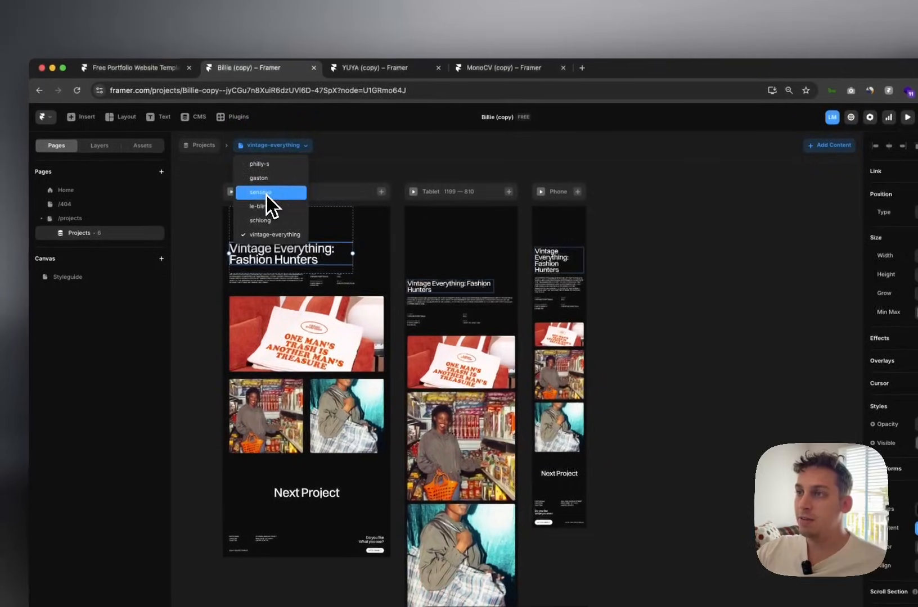
pyautogui.click(138, 122)
pyautogui.click(265, 150)
pyautogui.click(264, 178)
pyautogui.click(265, 149)
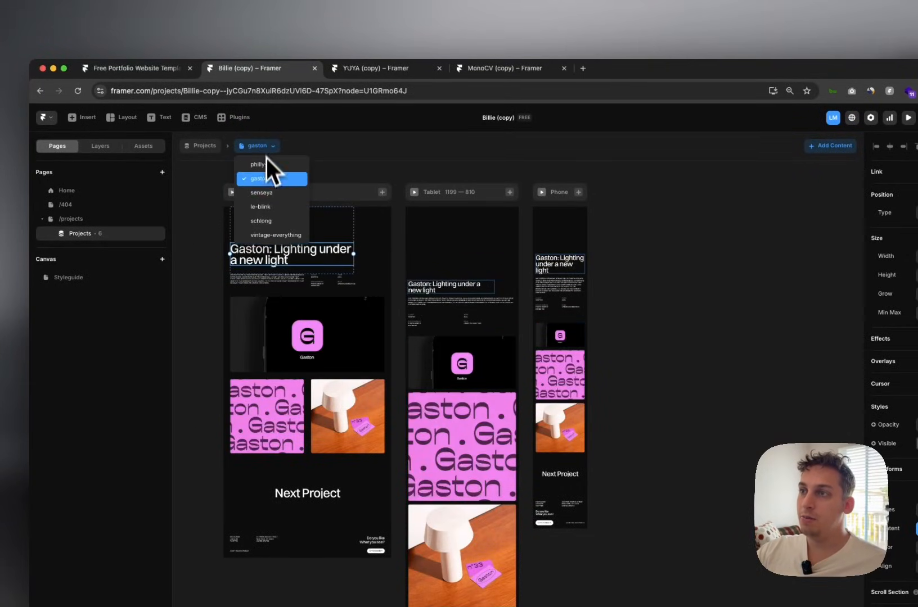
pyautogui.click(264, 193)
pyautogui.click(274, 147)
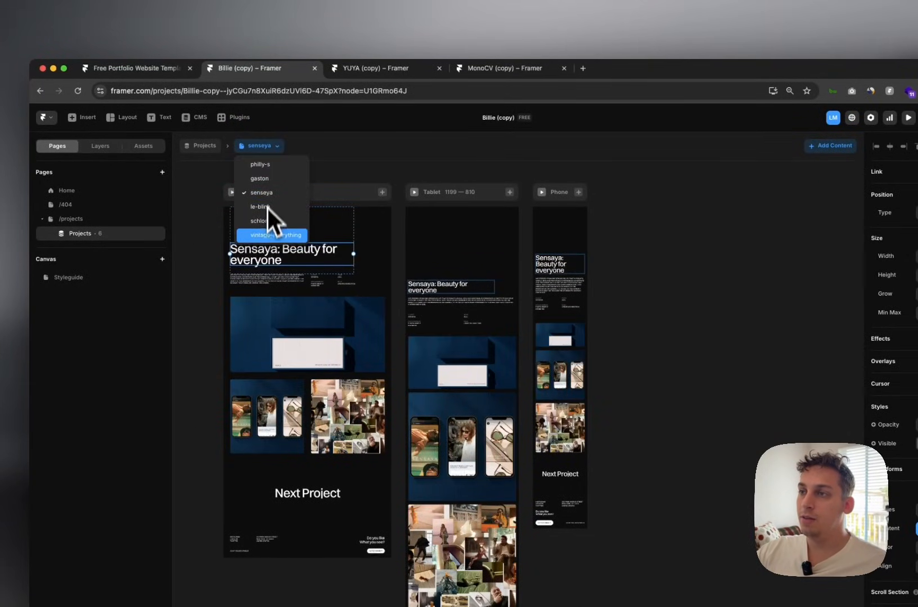
pyautogui.click(270, 234)
pyautogui.click(211, 260)
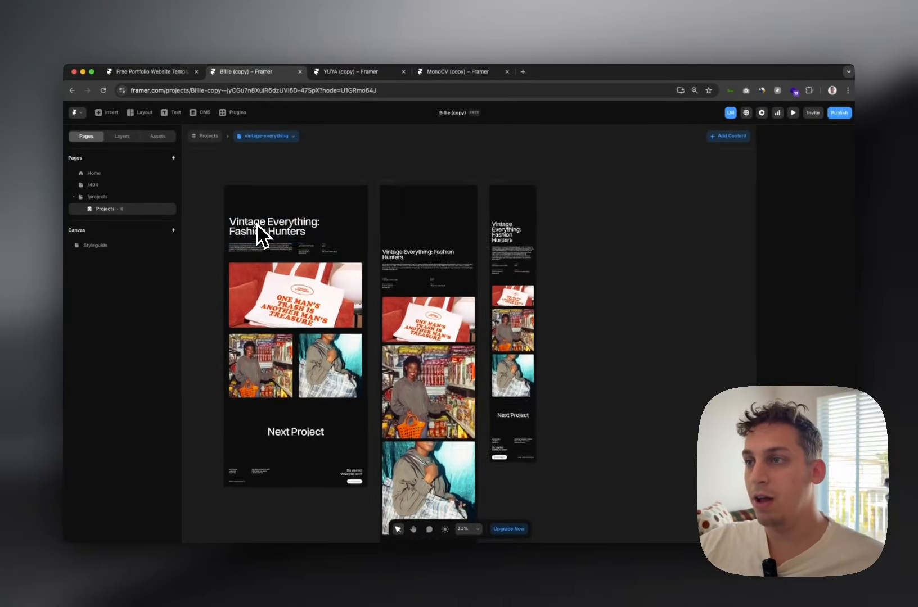
# Inspect the description, client, deliverables, role and year texts on the Desktop layout, including the Client and Year labels.
pyautogui.scroll(5, 260, 231)
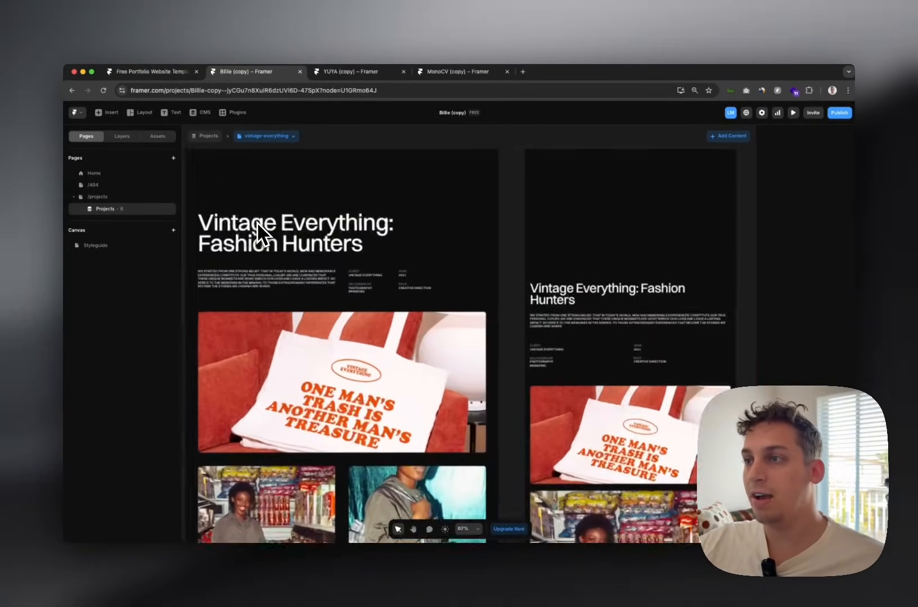
pyautogui.click(225, 294)
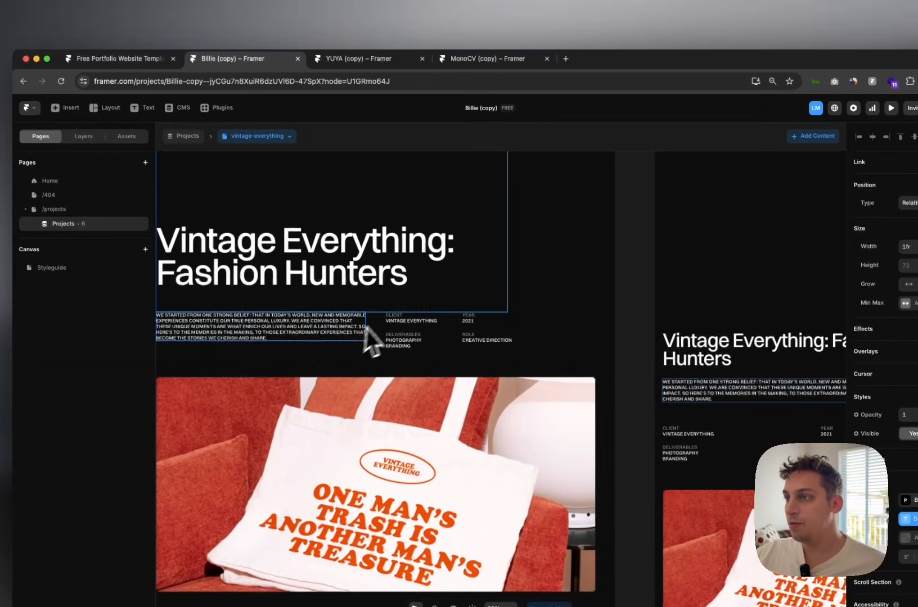
pyautogui.click(399, 323)
pyautogui.click(400, 348)
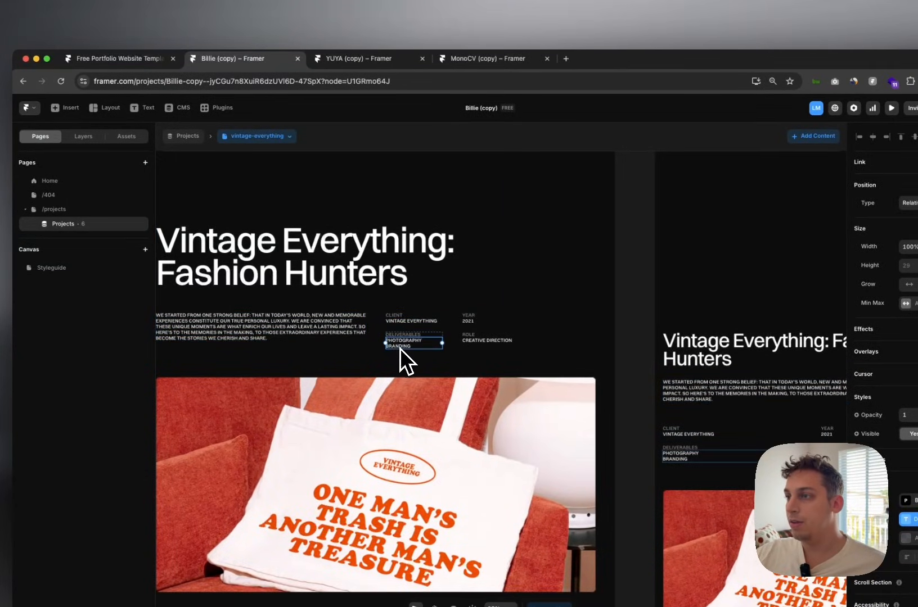
pyautogui.click(477, 343)
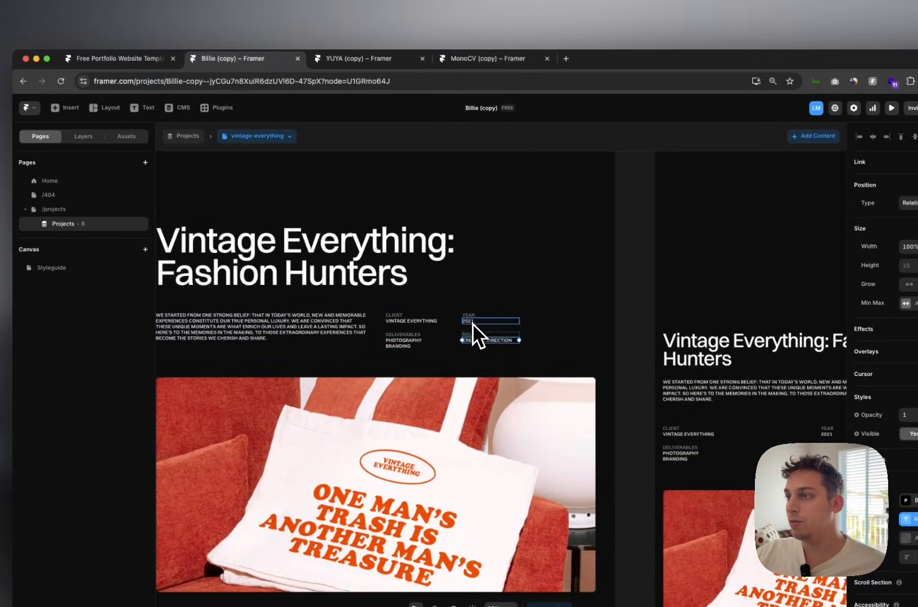
pyautogui.scroll(3, 471, 325)
pyautogui.hscroll(-2, 400, 318)
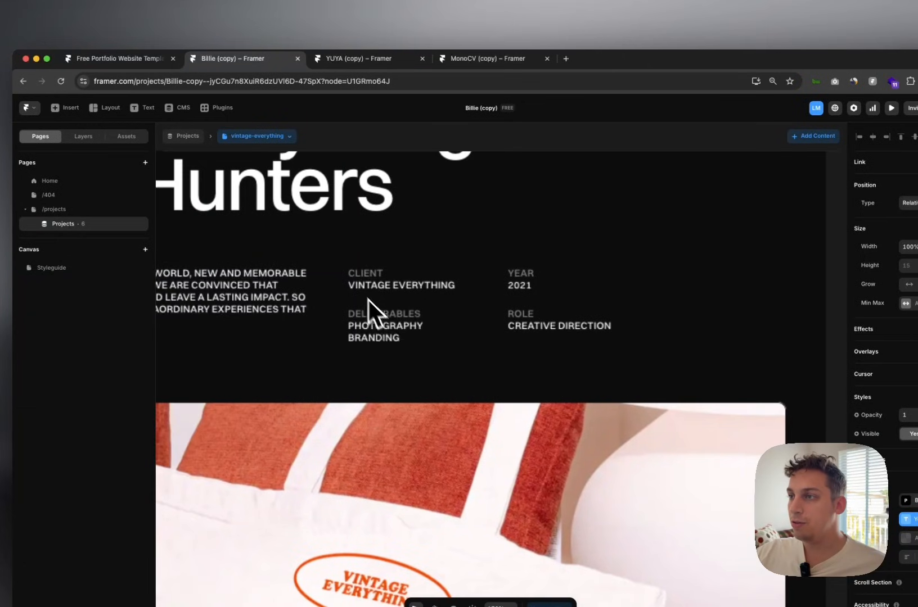
pyautogui.click(363, 276)
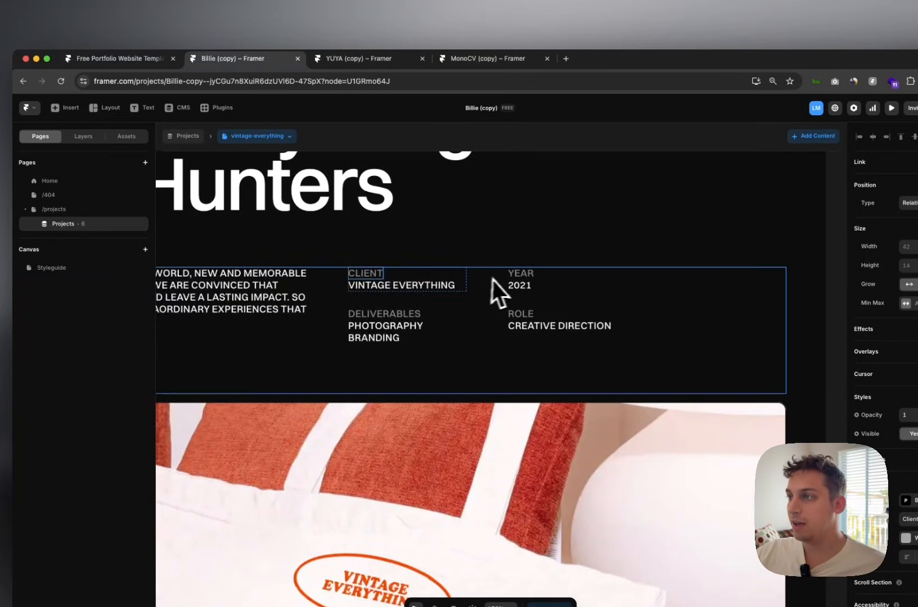
pyautogui.click(521, 276)
# Switch the detail page through le-blink, senseya and schlong, then back to le-blink, comparing the project information.
pyautogui.click(264, 136)
pyautogui.click(266, 197)
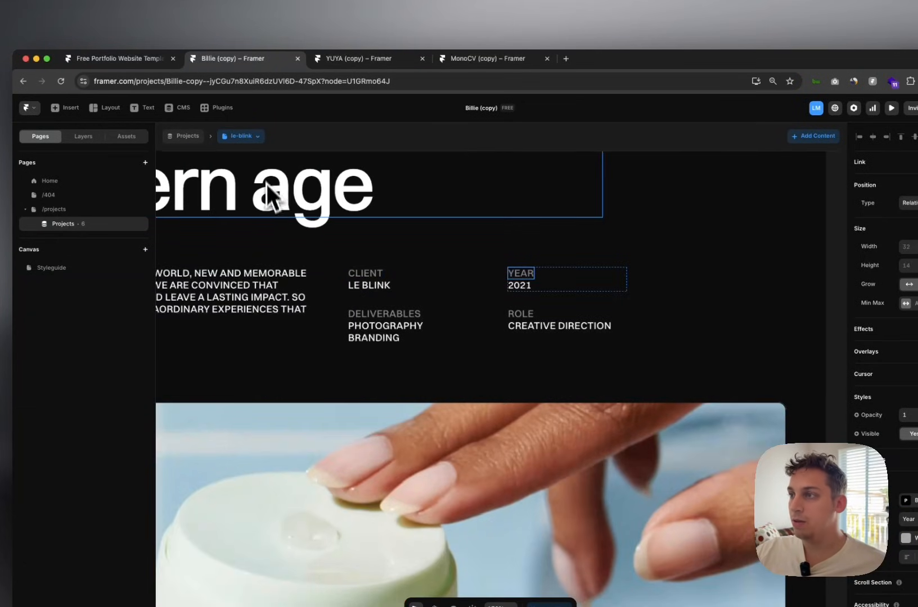
pyautogui.click(262, 137)
pyautogui.click(256, 180)
pyautogui.click(251, 138)
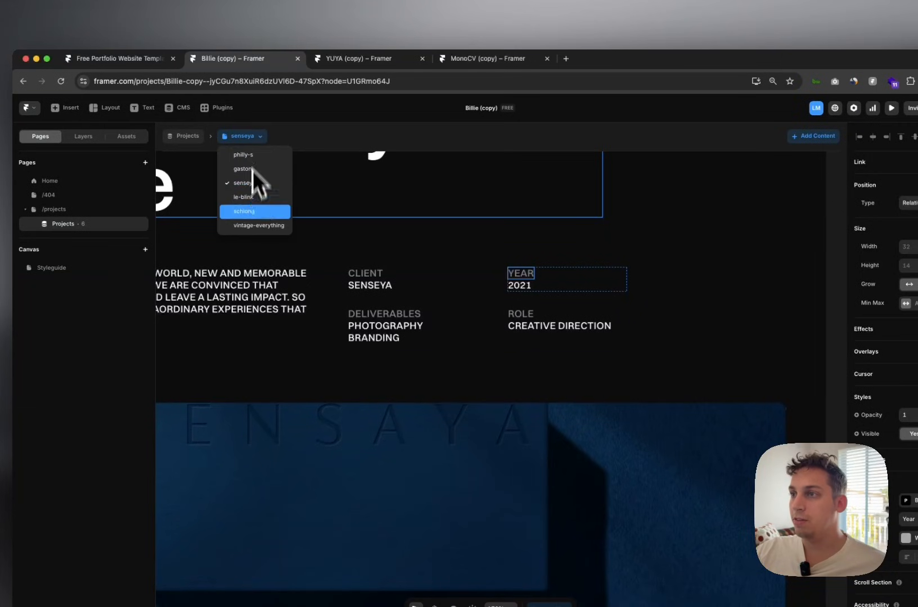
pyautogui.click(256, 210)
pyautogui.click(262, 138)
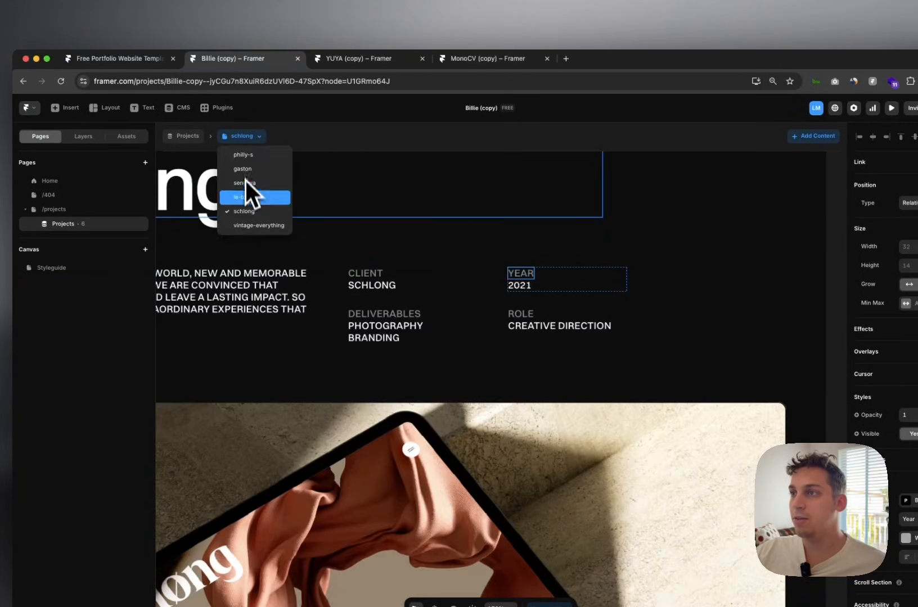
pyautogui.click(248, 196)
pyautogui.click(377, 288)
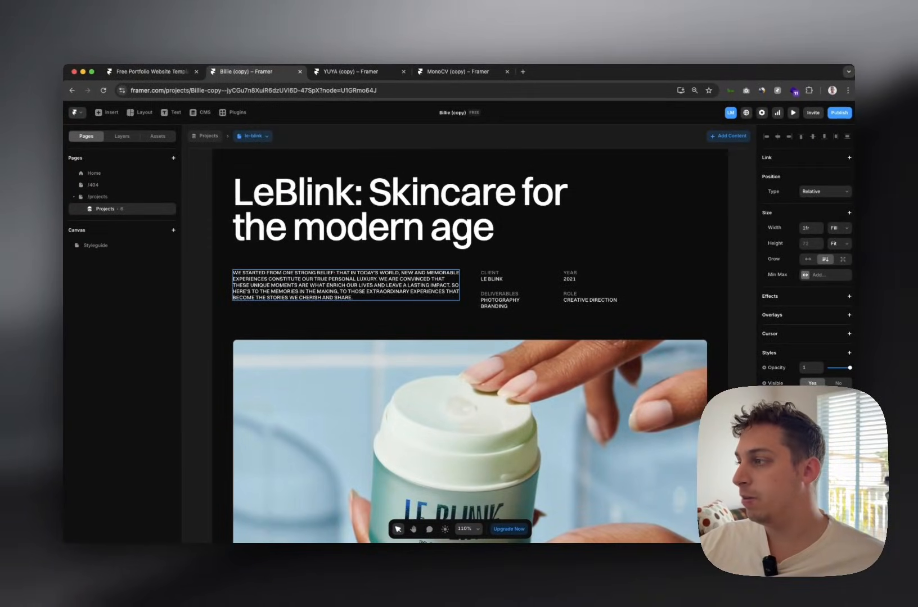
# Select each of the three project image tiles on the le-blink page to inspect their linked image fields.
pyautogui.scroll(-5, 569, 430)
pyautogui.keyDown('ctrl'); pyautogui.scroll(-4, 558, 420); pyautogui.keyUp('ctrl')
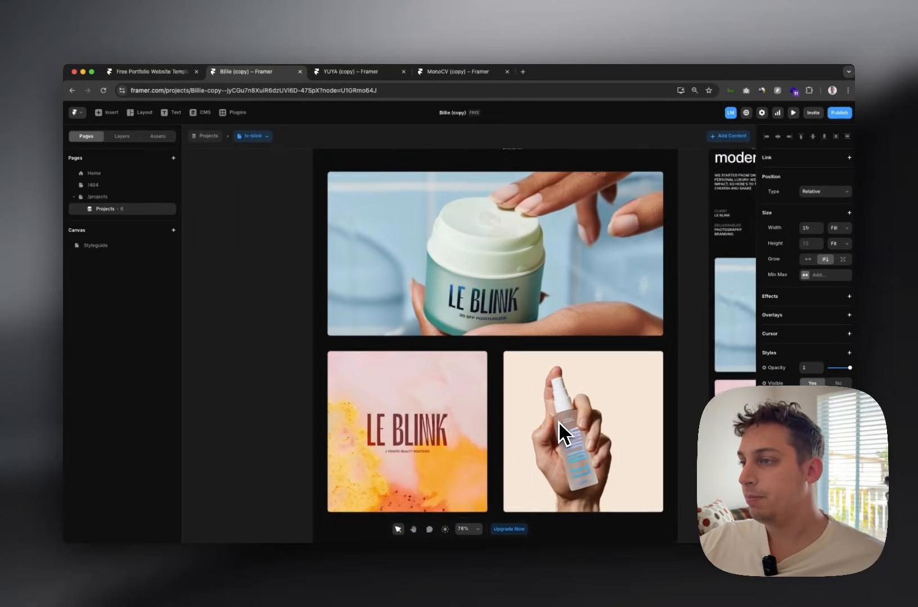
pyautogui.click(510, 314)
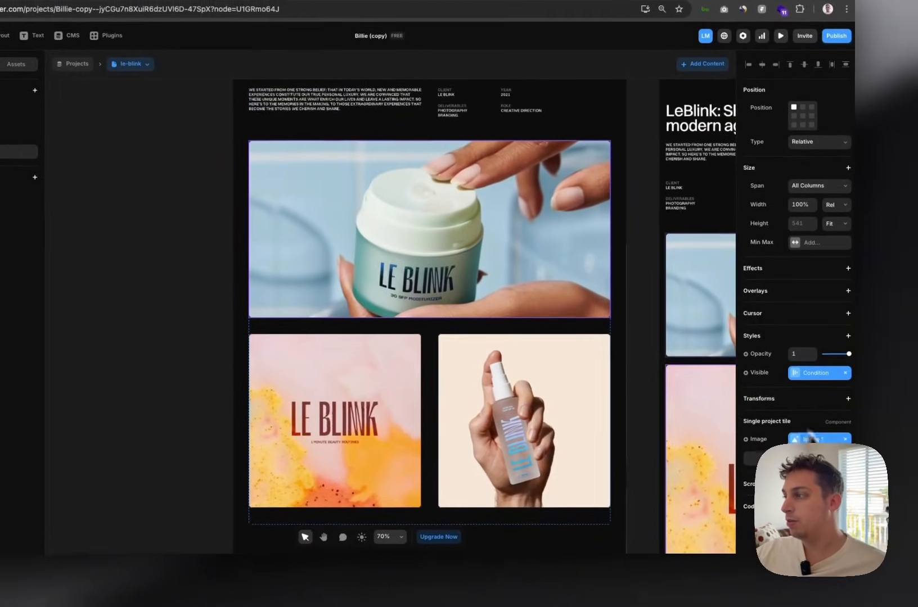
pyautogui.click(407, 420)
pyautogui.click(476, 422)
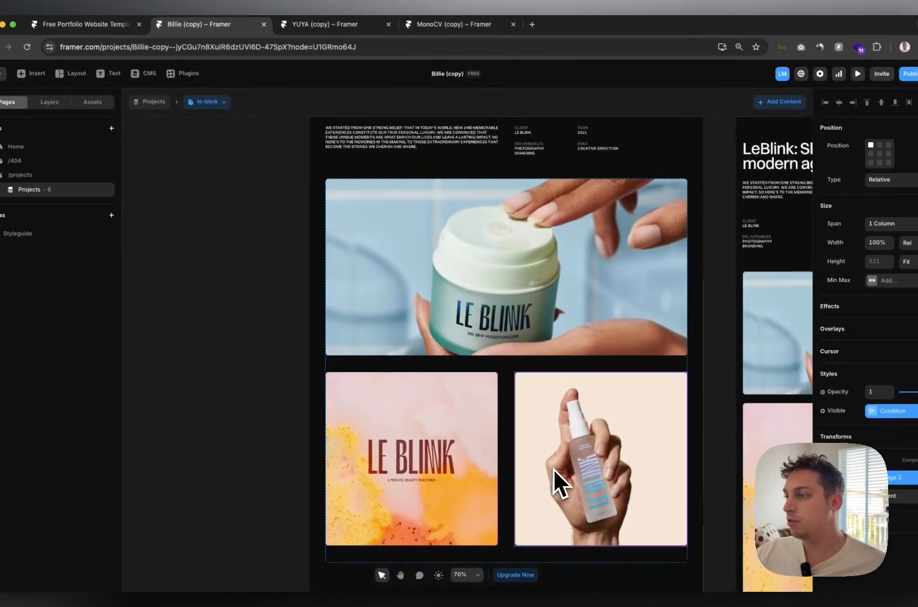
pyautogui.scroll(-3, 476, 419)
pyautogui.scroll(-1, 269, 137)
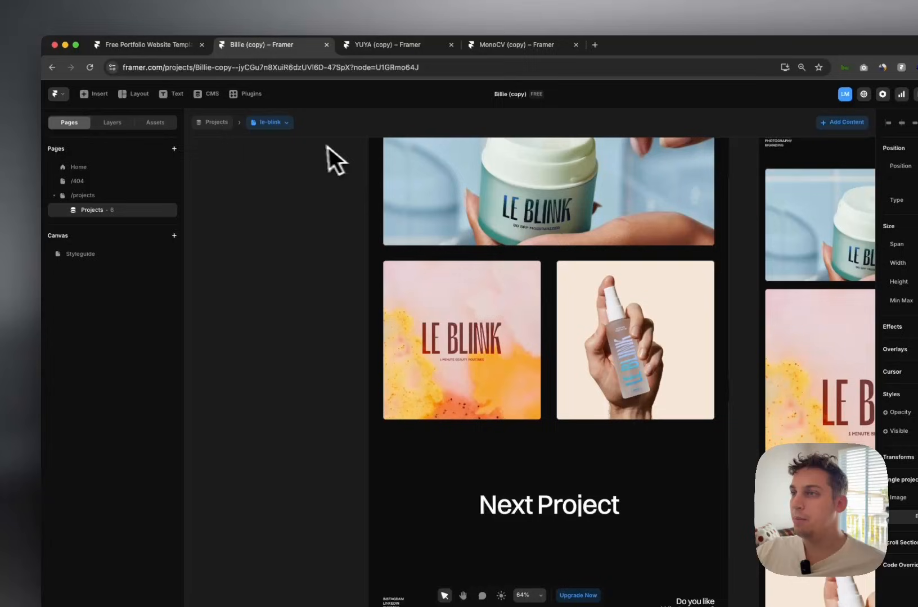
# Compare the image tiles of the philly-s entry with those of le-blink.
pyautogui.click(214, 102)
pyautogui.click(280, 142)
pyautogui.scroll(-3, 410, 242)
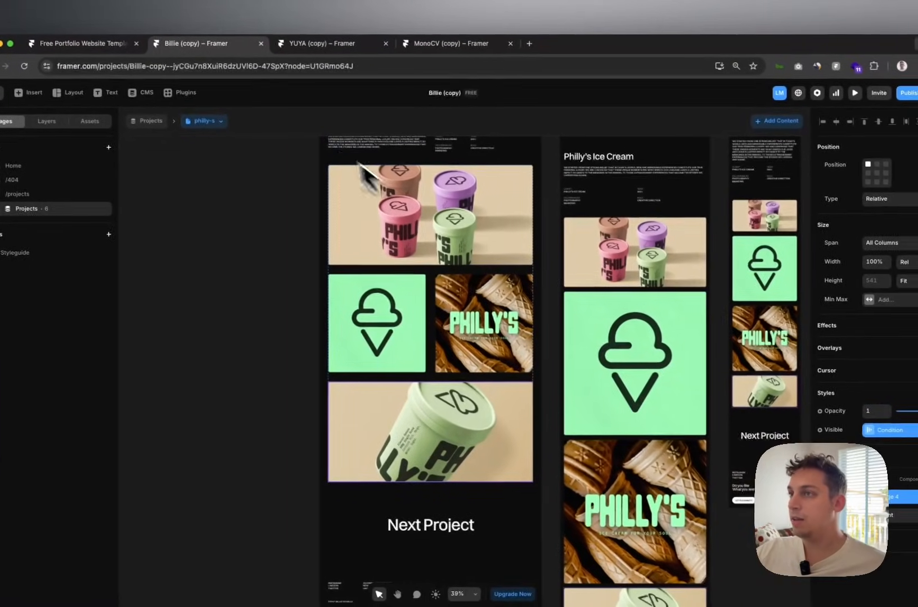
pyautogui.click(279, 132)
pyautogui.click(233, 179)
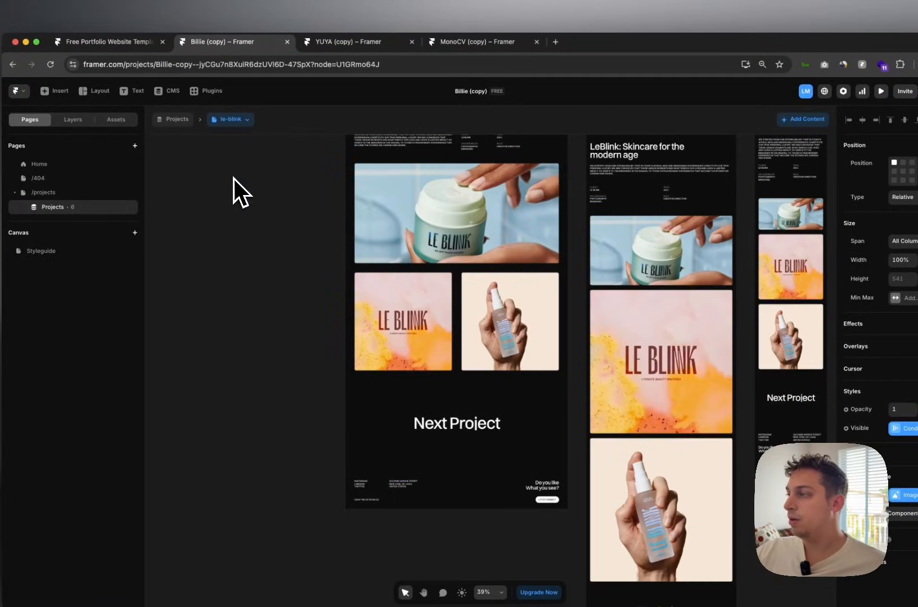
# Open the philly-s entry and remove the visibility condition from its fourth image tile.
pyautogui.click(234, 120)
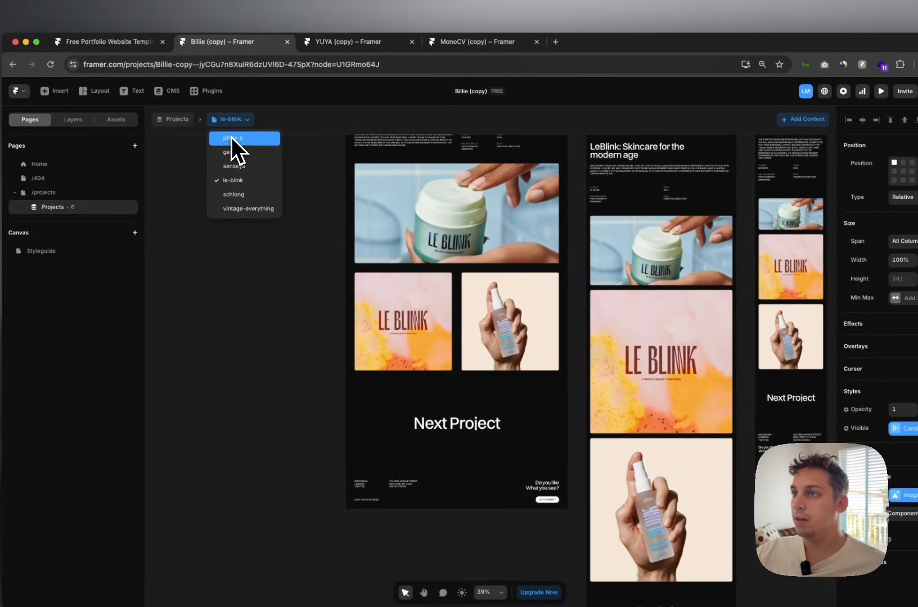
pyautogui.click(232, 139)
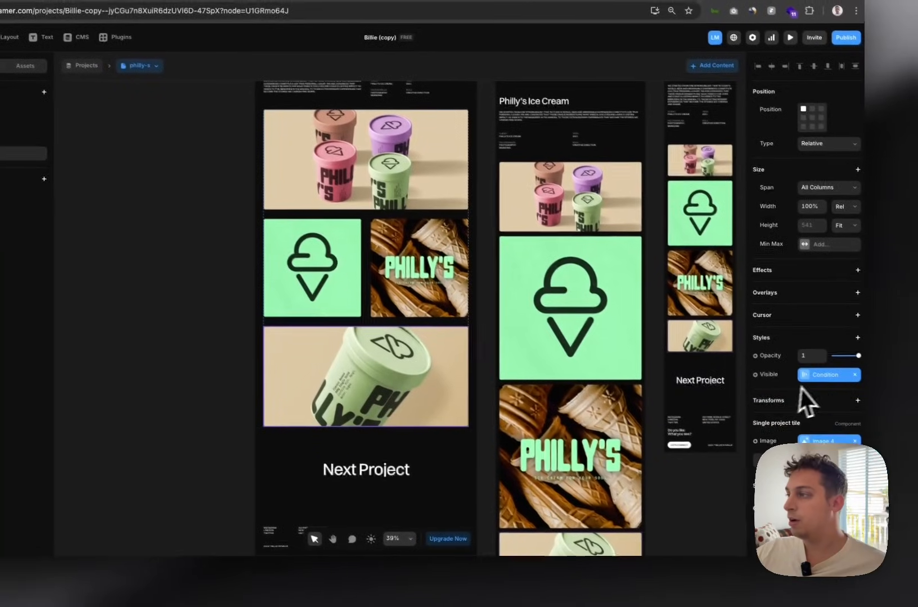
pyautogui.click(795, 371)
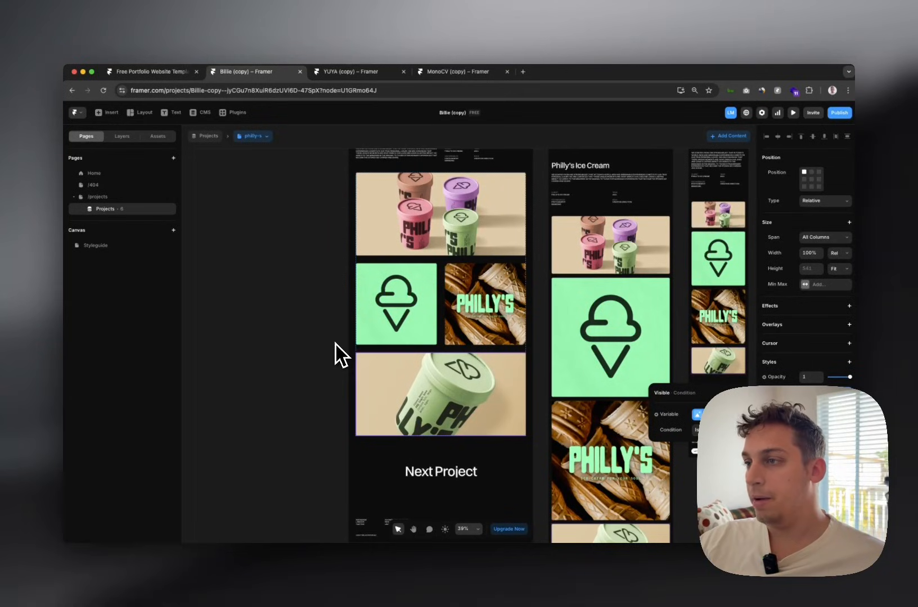
pyautogui.hscroll(3, 335, 354)
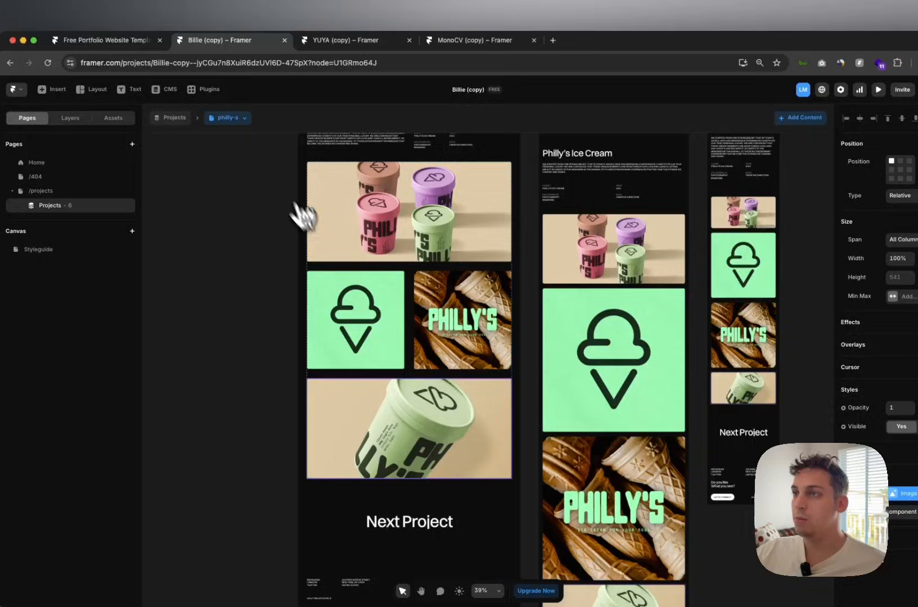
# Switch the detail page through the senseya, gaston and le-blink entries to check the fourth image tile's visibility.
pyautogui.click(252, 136)
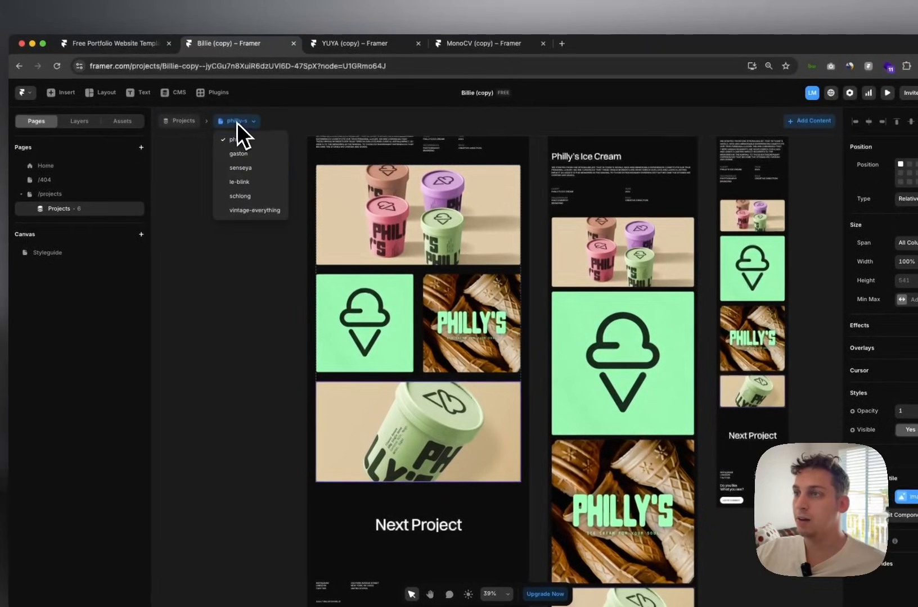
pyautogui.click(246, 169)
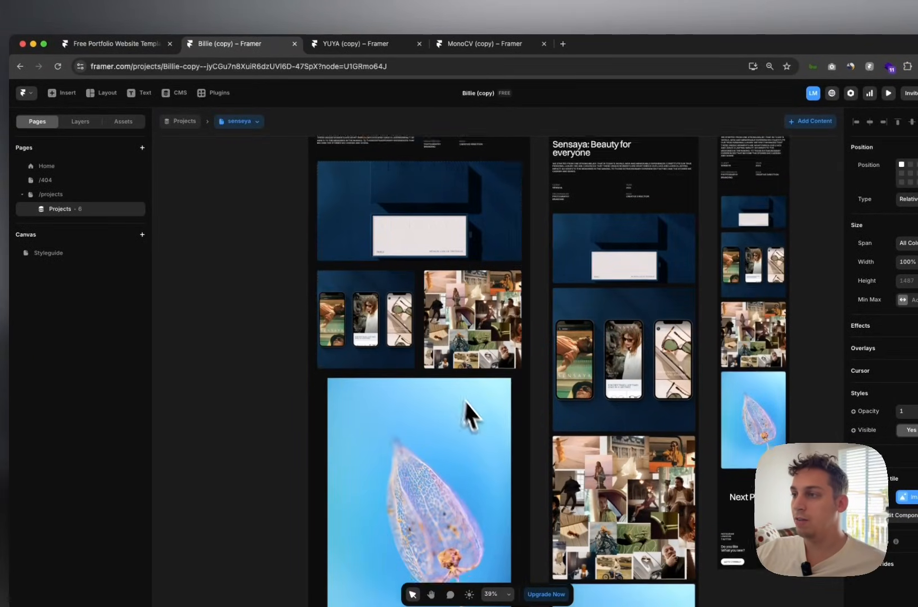
pyautogui.scroll(-5, 464, 400)
pyautogui.scroll(2, 450, 354)
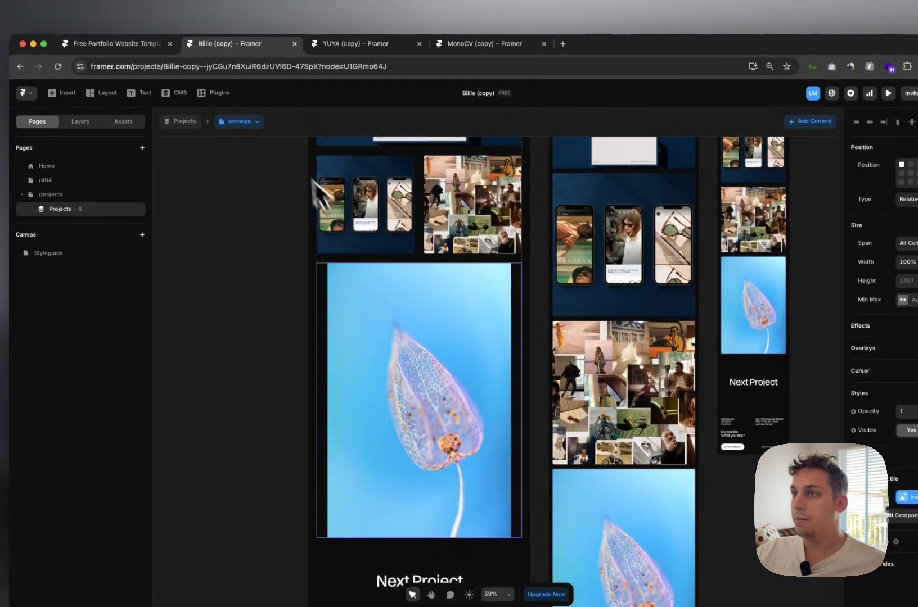
pyautogui.click(256, 122)
pyautogui.click(248, 152)
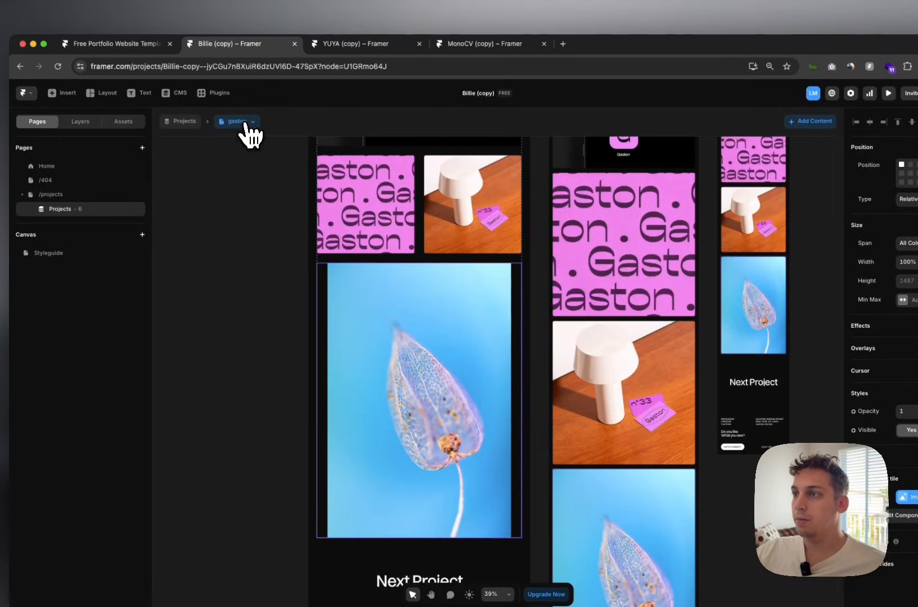
pyautogui.click(242, 122)
pyautogui.click(247, 187)
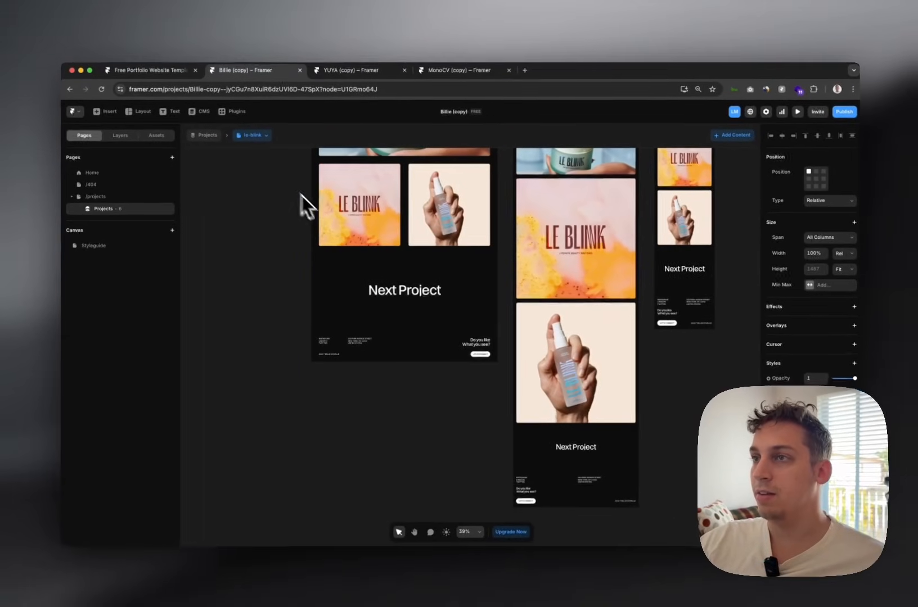
# Return to the philly-s entry and select the Next Project text inside the Next section's wrapper to view its link settings.
pyautogui.scroll(3, 261, 157)
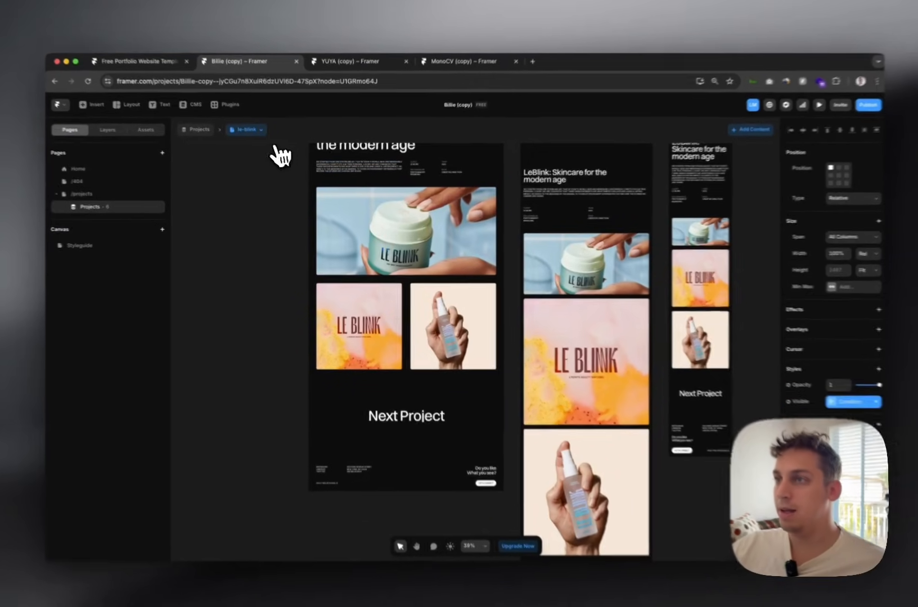
pyautogui.click(253, 135)
pyautogui.click(244, 135)
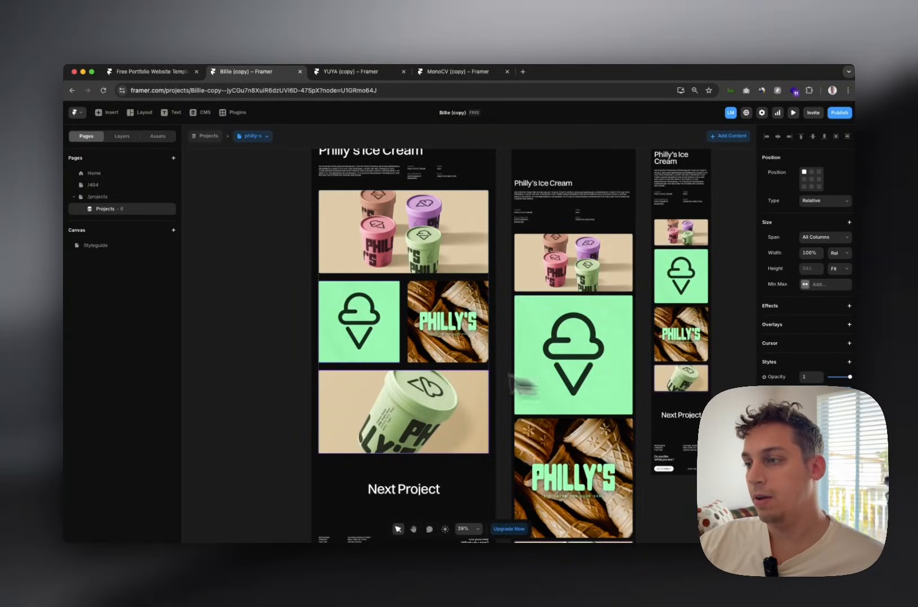
pyautogui.scroll(-3, 394, 371)
pyautogui.click(392, 409)
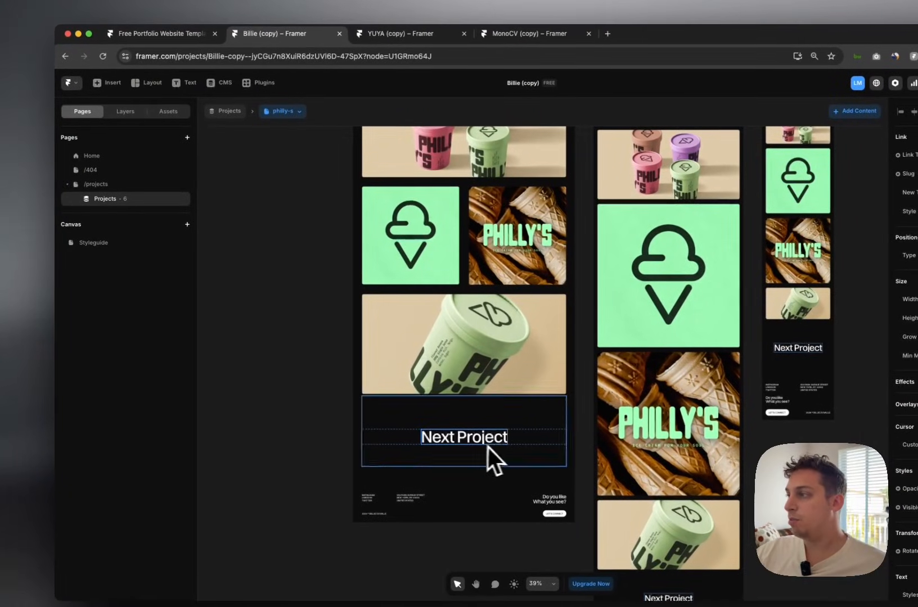
pyautogui.click(515, 450)
pyautogui.click(125, 110)
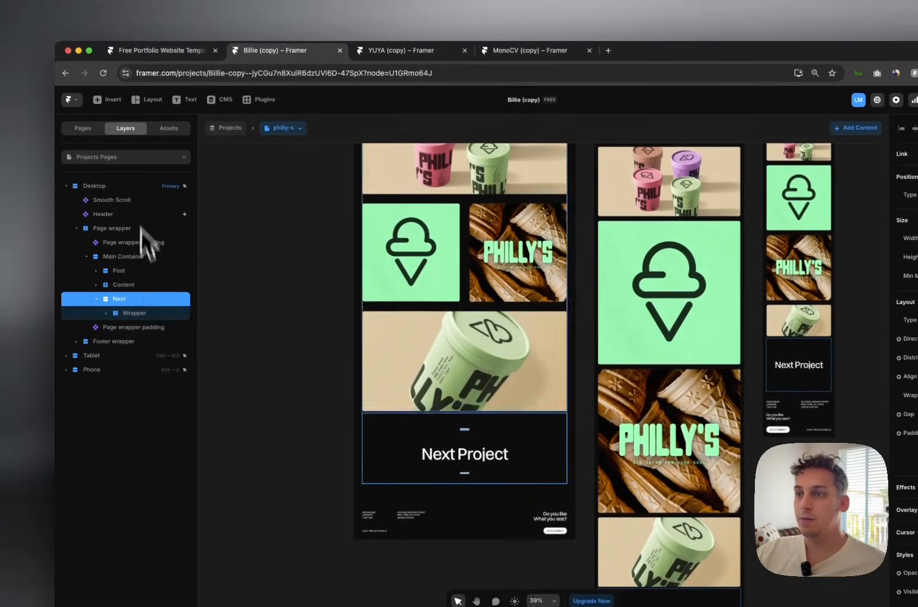
pyautogui.click(142, 318)
pyautogui.click(131, 327)
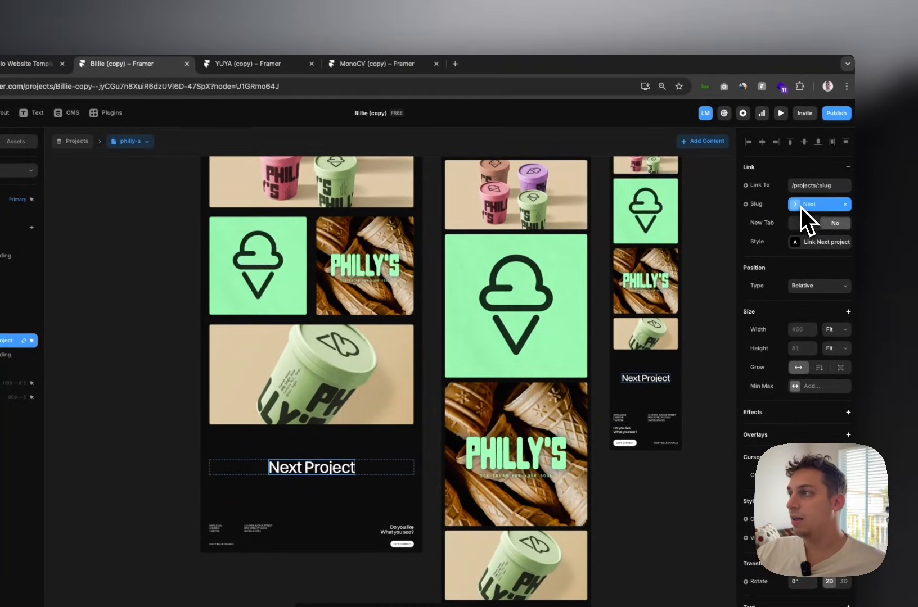
# Examine the Next Project link's target options and the slug of the CMS entry it points to.
pyautogui.click(799, 185)
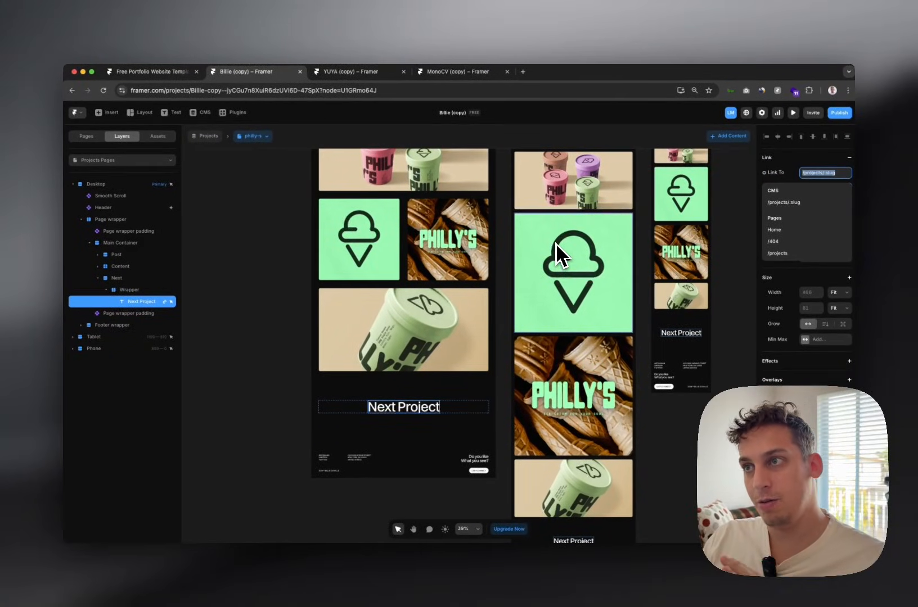
pyautogui.click(776, 205)
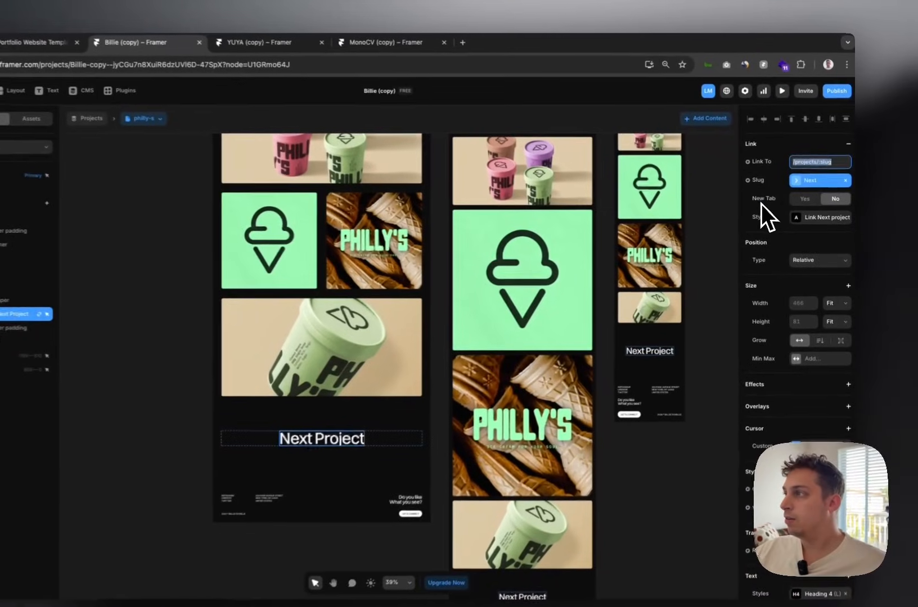
pyautogui.click(816, 183)
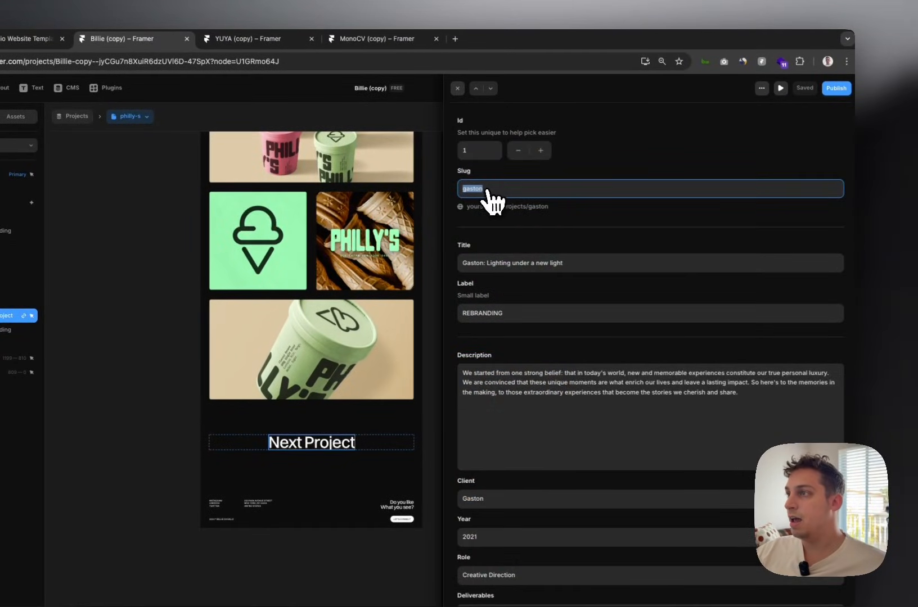
pyautogui.scroll(-3, 524, 333)
pyautogui.scroll(3, 539, 379)
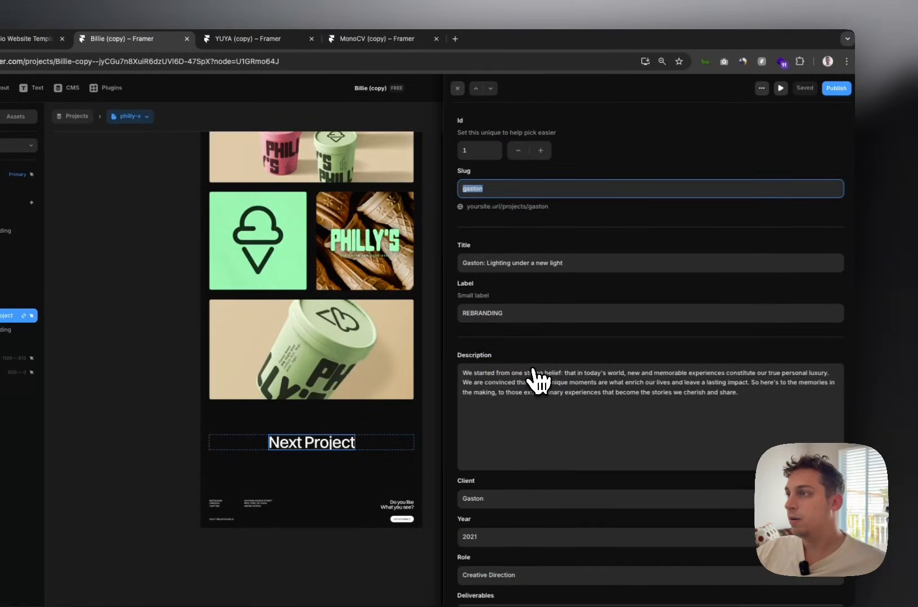
pyautogui.click(442, 253)
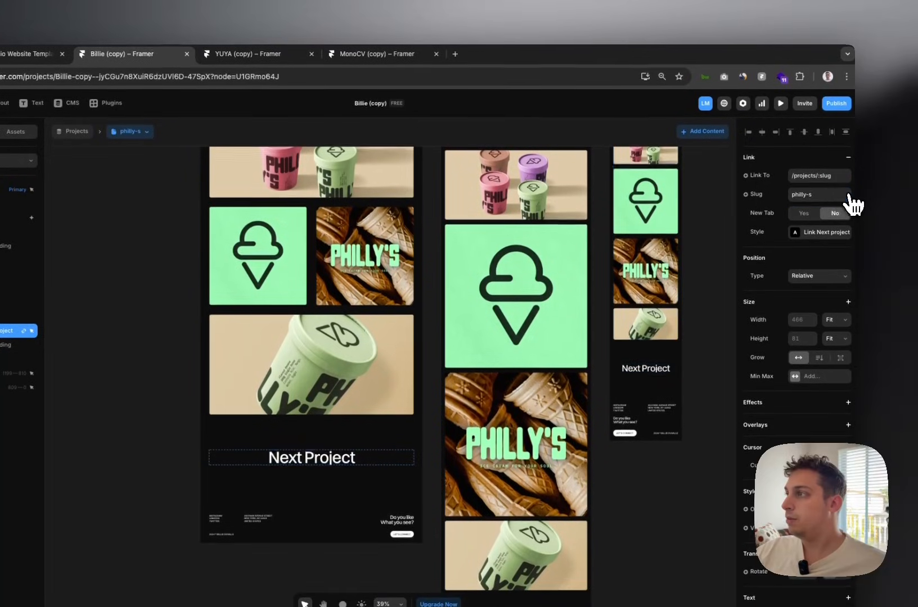
# Rebind the Next Project link's slug to the Slug variable of the Next entry.
pyautogui.click(746, 194)
pyautogui.moveTo(754, 209)
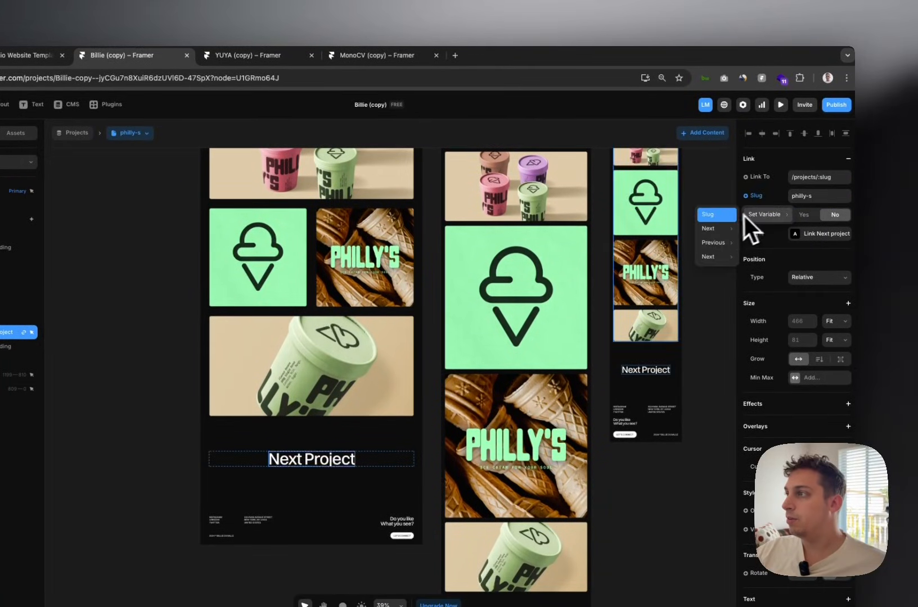
pyautogui.moveTo(720, 228)
pyautogui.click(666, 230)
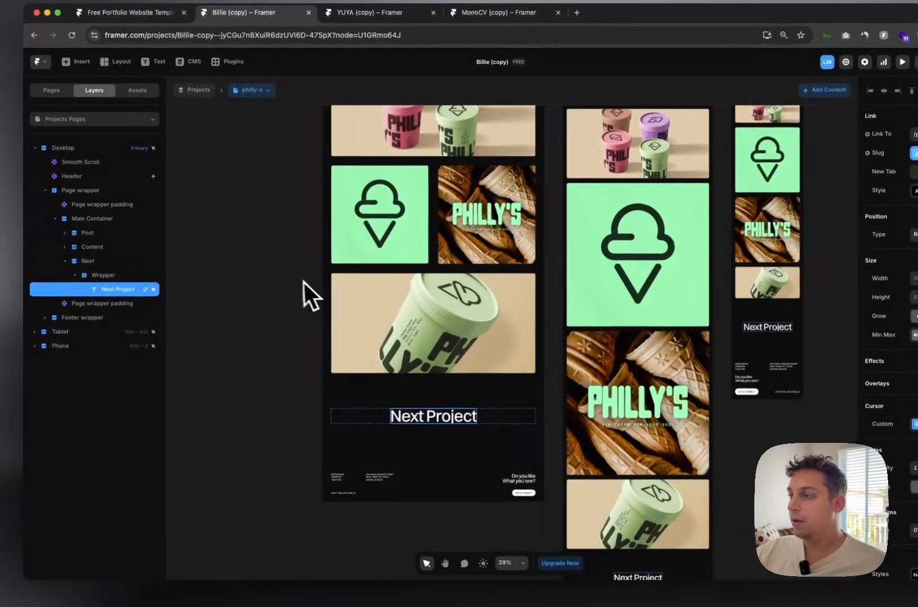
pyautogui.click(170, 321)
# Inspect the philly-s page's Footer component and Header, and open the Home page.
pyautogui.scroll(-2, 394, 478)
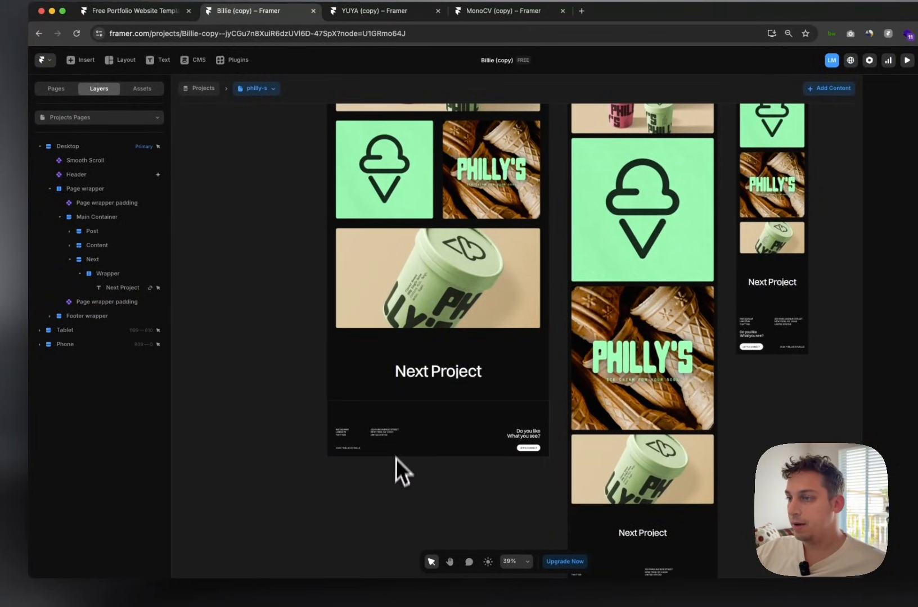
pyautogui.click(397, 436)
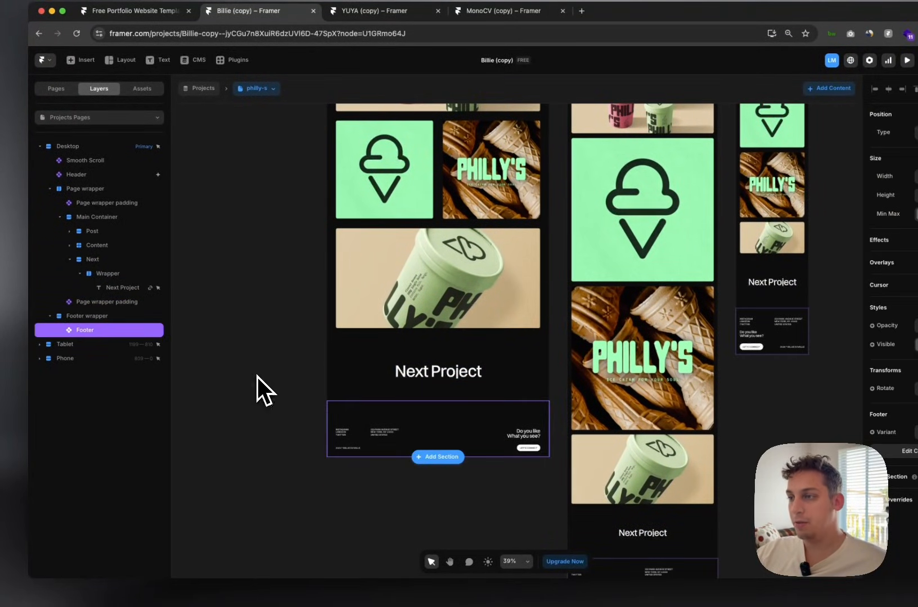
pyautogui.doubleClick(397, 421)
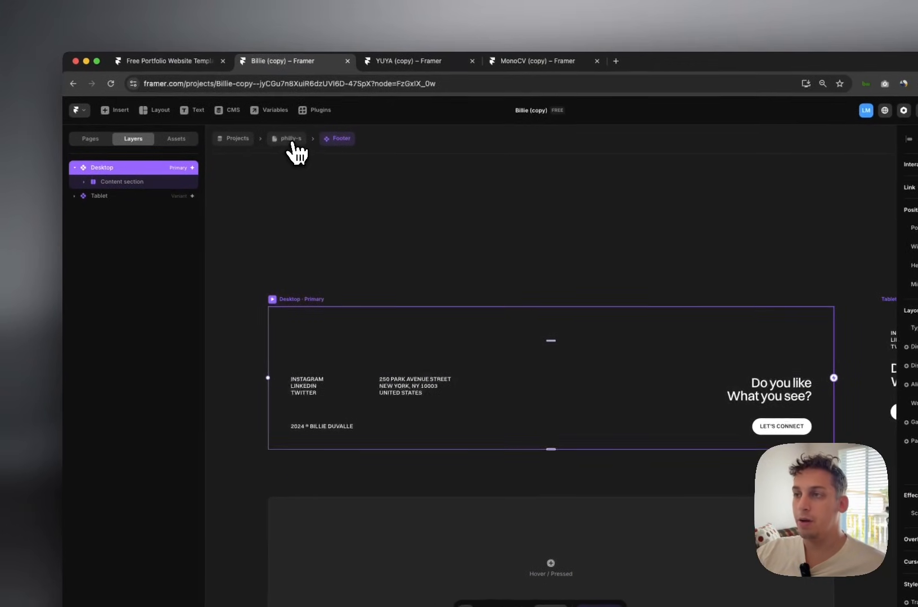
pyautogui.click(259, 89)
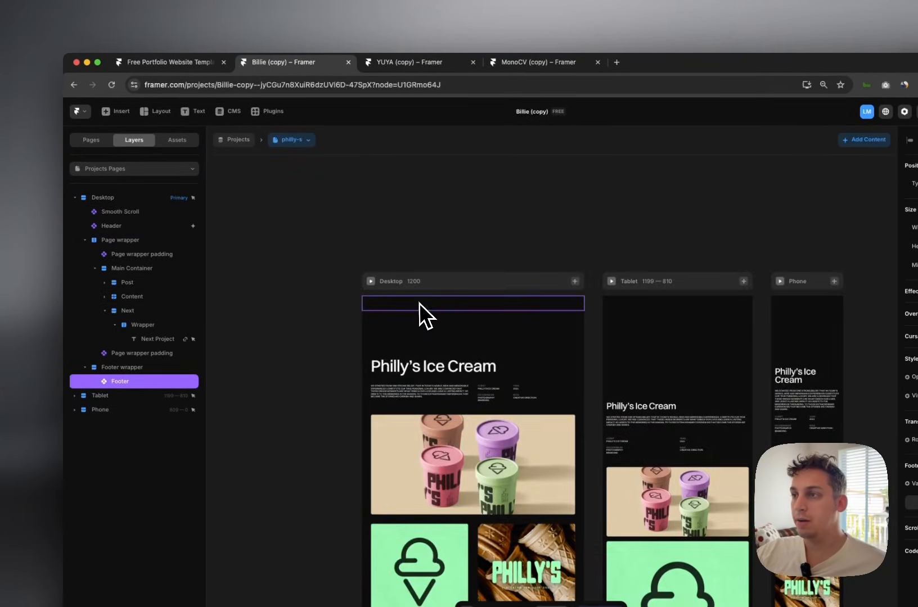
pyautogui.click(419, 303)
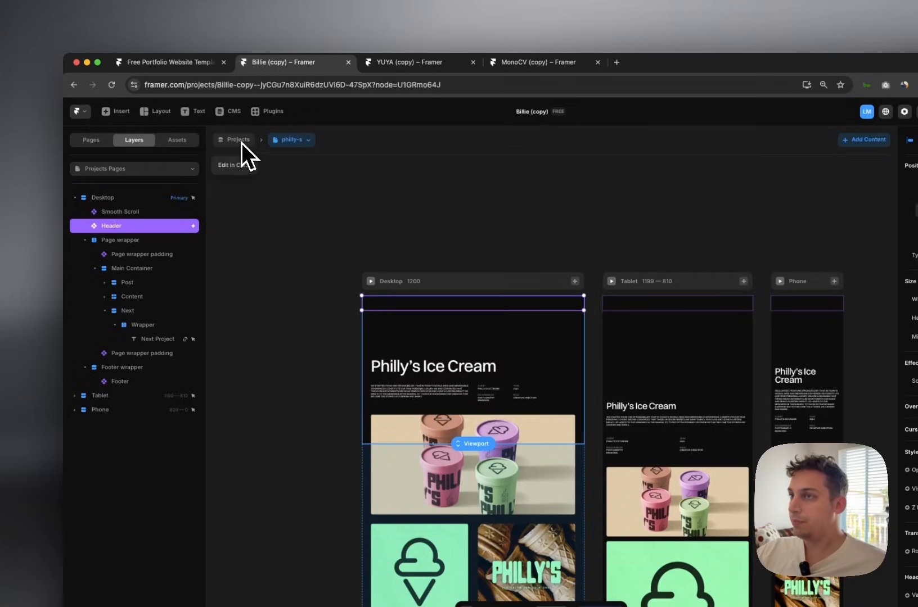
pyautogui.click(100, 142)
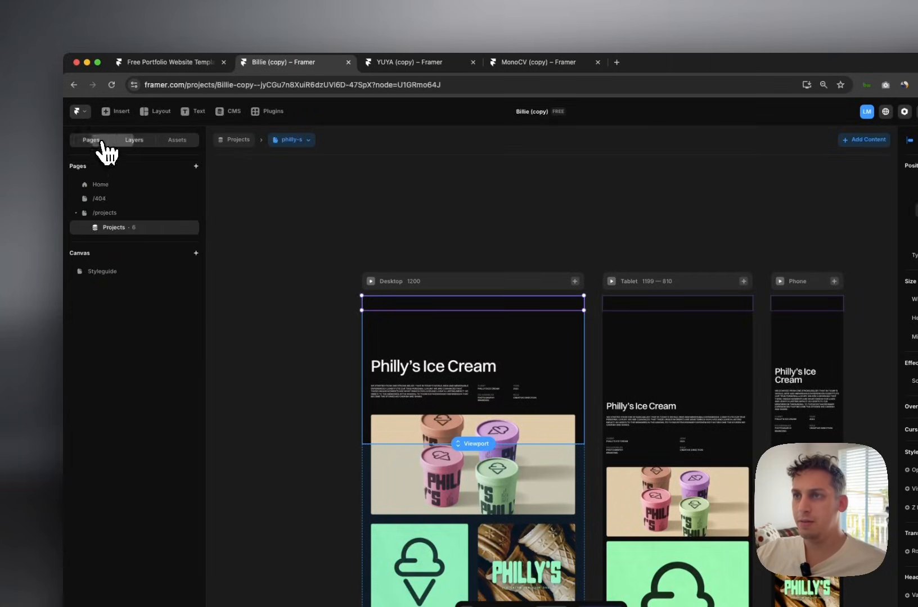
pyautogui.click(104, 184)
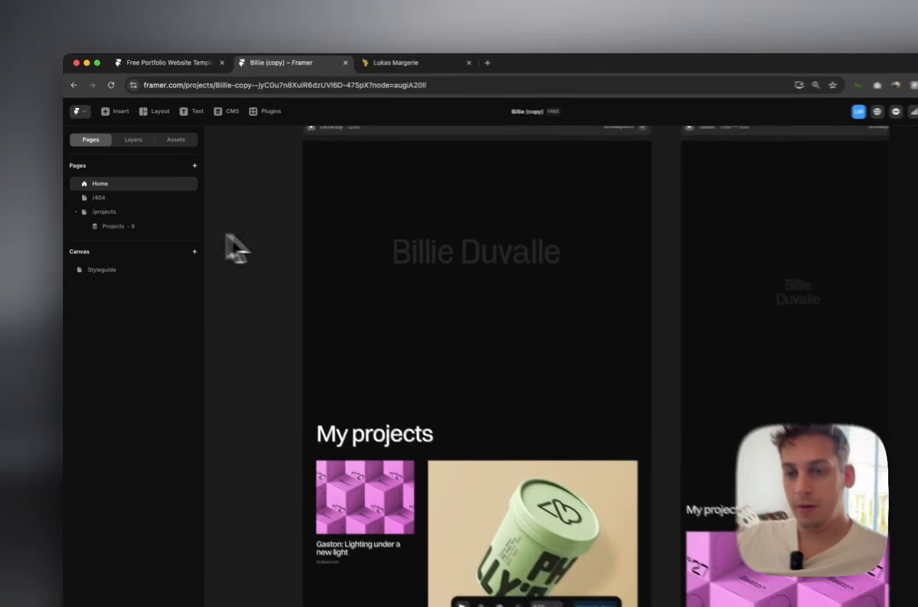
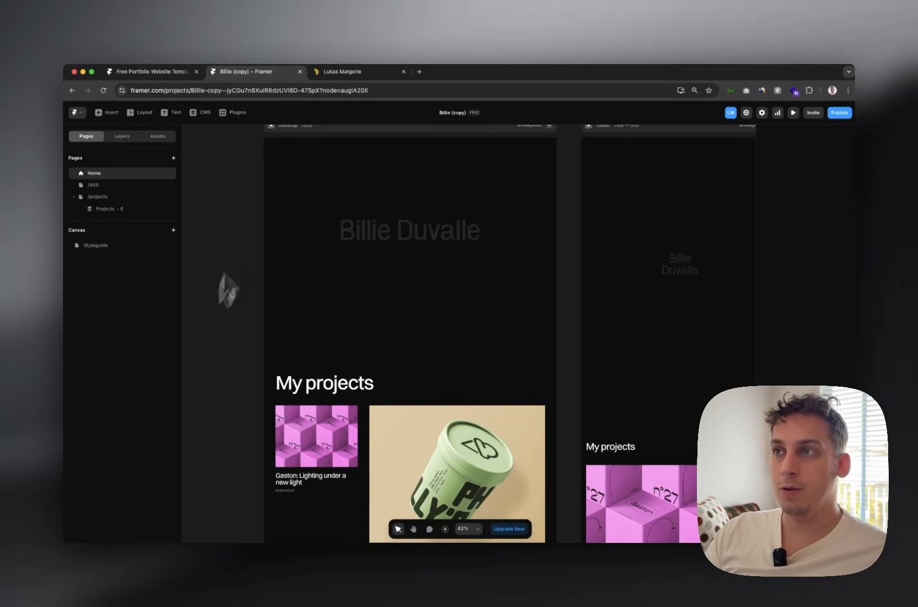
# Switch to the Lemon Squeezy store and submit the free order for the Biograph Scroll Section.
pyautogui.click(332, 71)
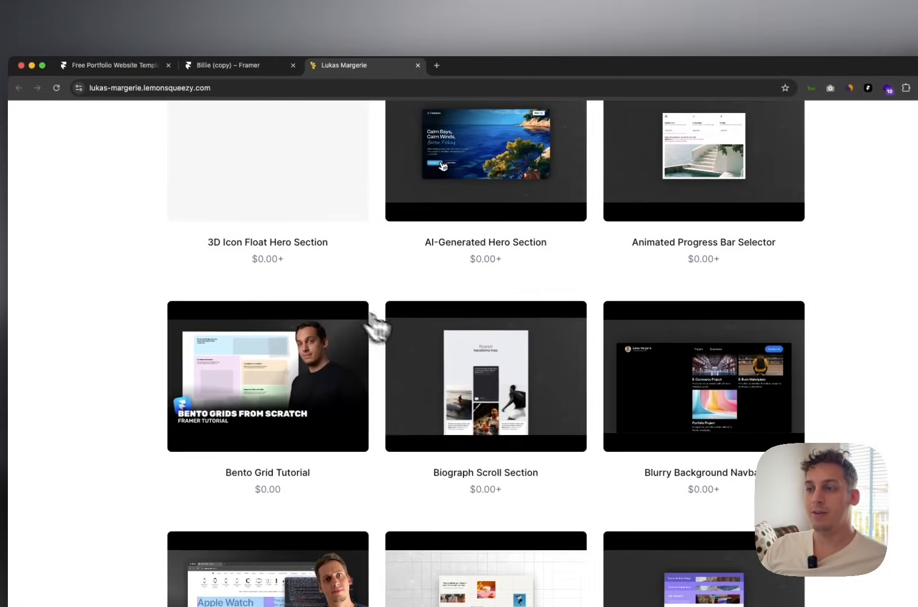
pyautogui.click(461, 383)
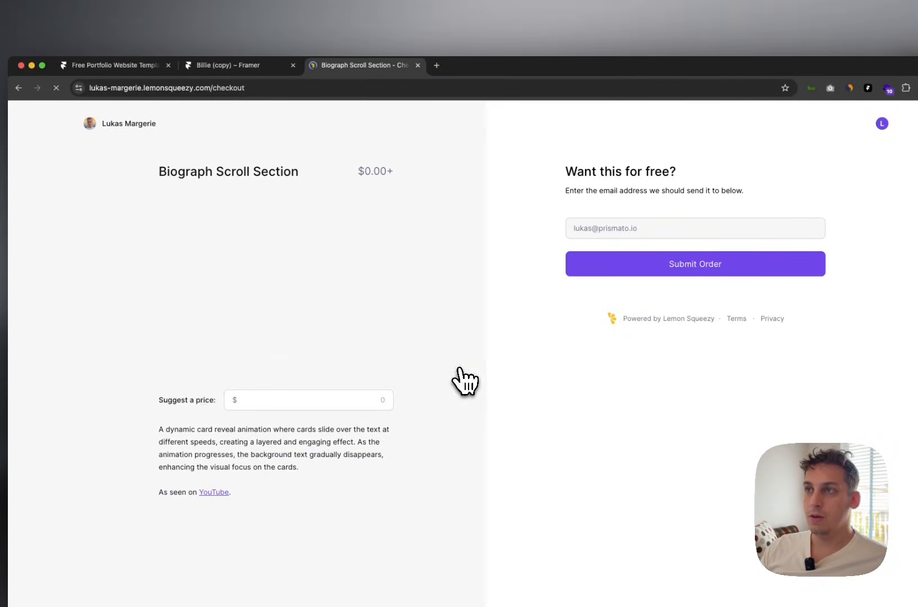
pyautogui.click(220, 66)
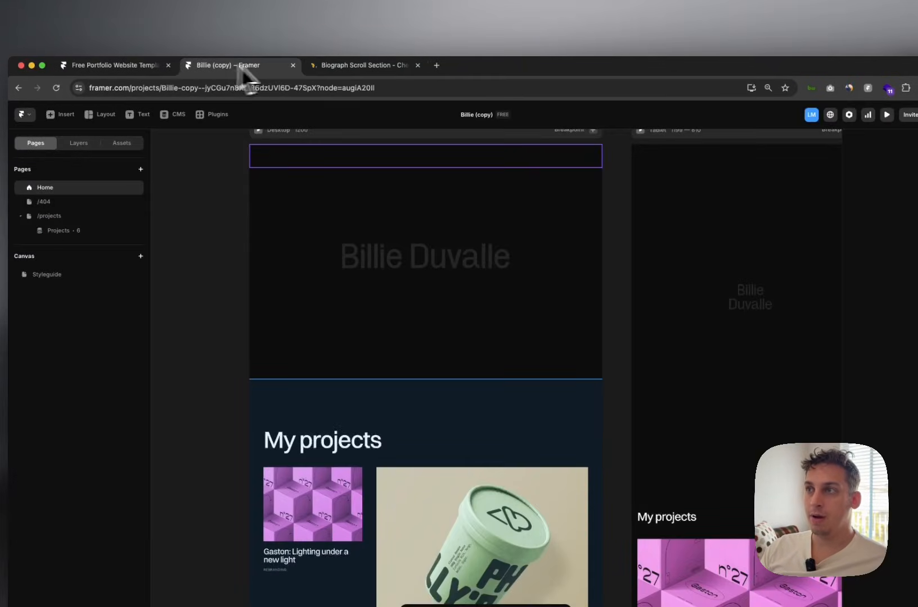
pyautogui.click(323, 65)
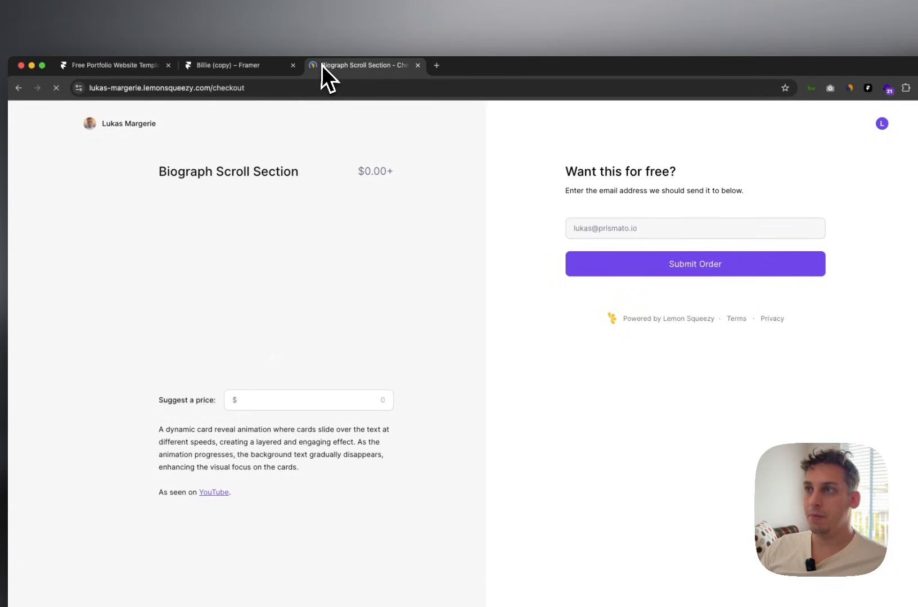
pyautogui.click(594, 228)
pyautogui.click(589, 274)
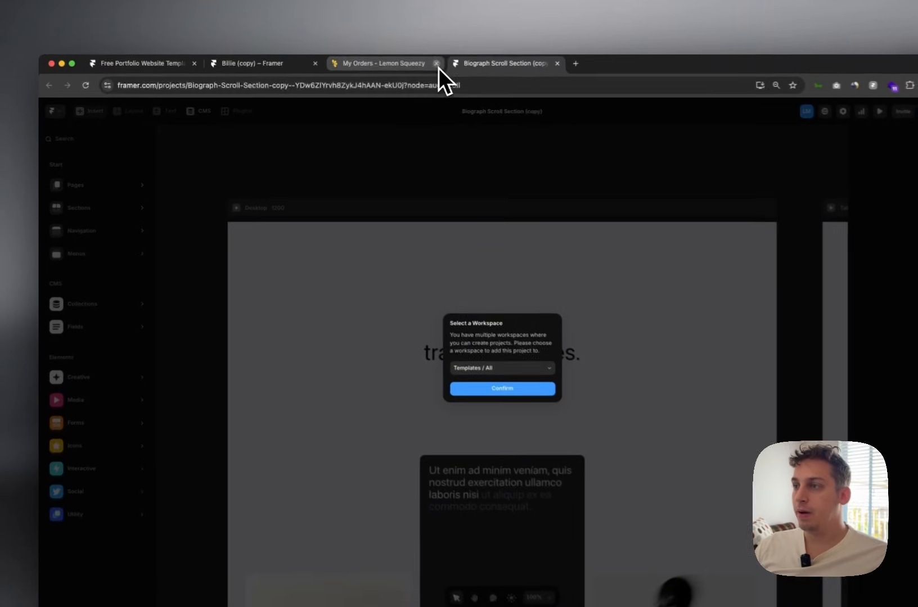
# Close the My Orders page and add the Biograph Scroll Section copy to the Templates / All workspace.
pyautogui.click(403, 71)
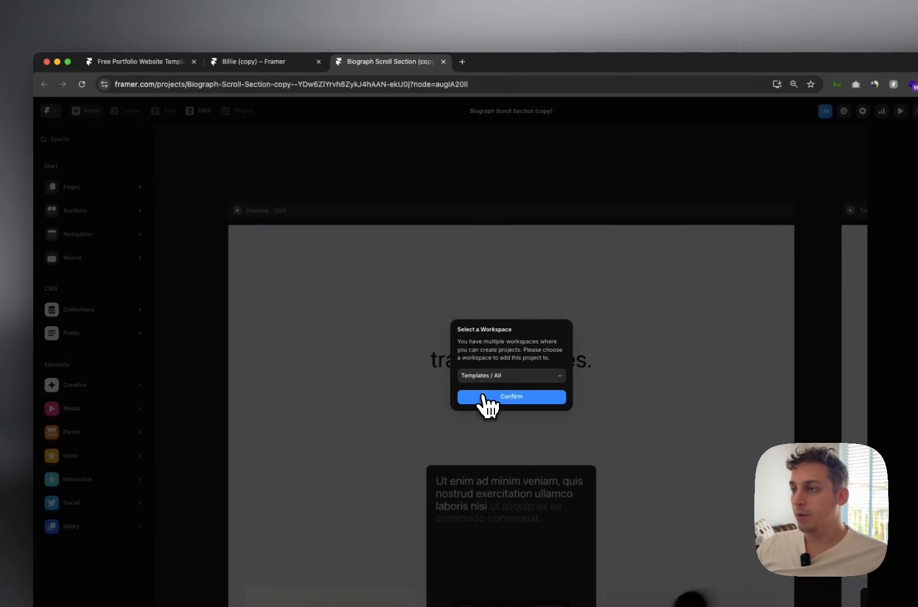
pyautogui.click(484, 396)
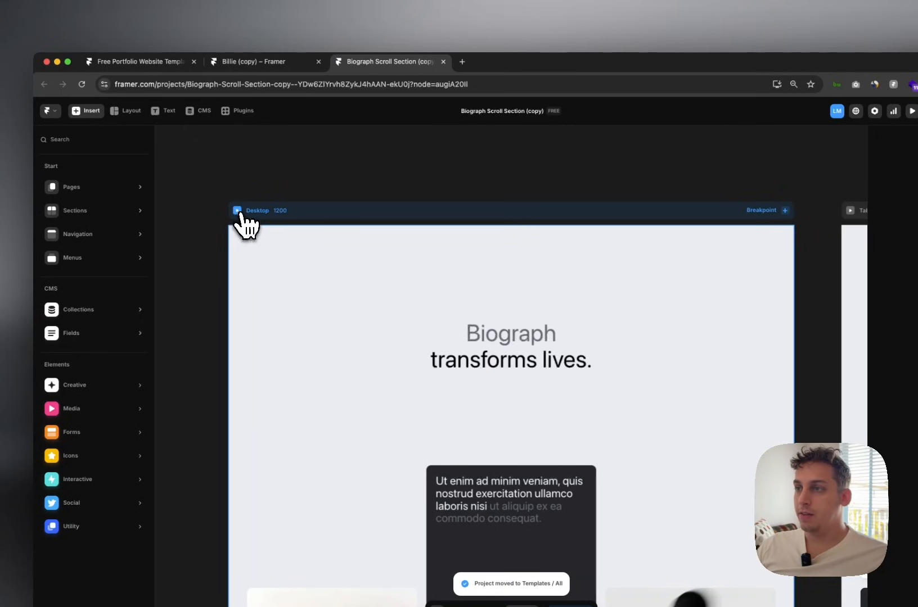
pyautogui.scroll(3, 349, 297)
pyautogui.scroll(-10, 346, 292)
pyautogui.scroll(-1, 330, 270)
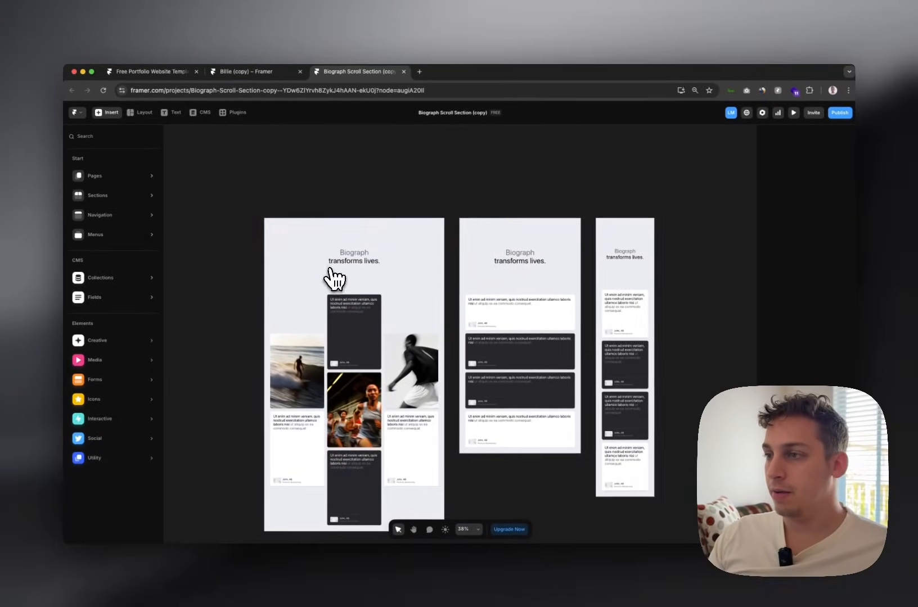
# Preview the Biograph Scroll Section at Desktop size and examine how its cards move relative to the heading while scrolling.
pyautogui.click(273, 210)
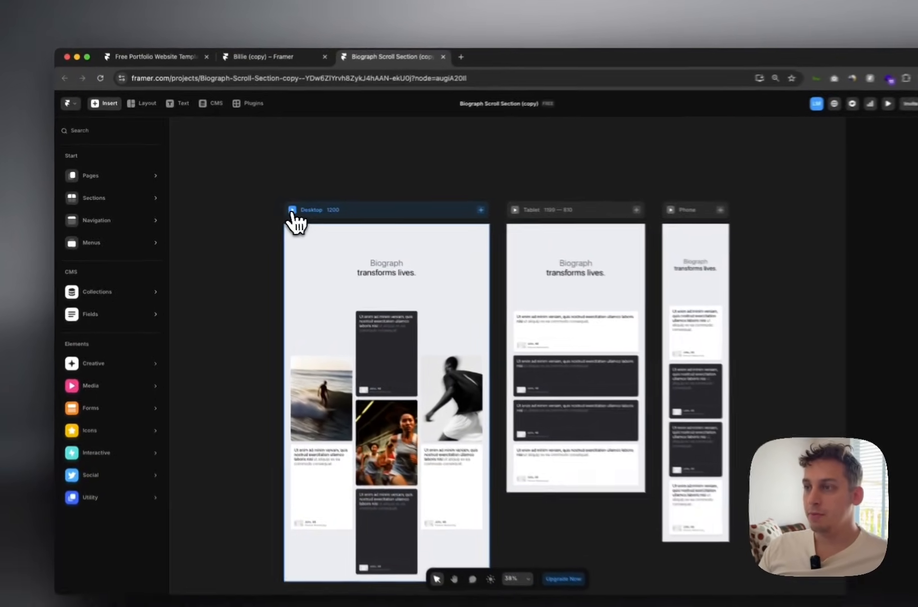
pyautogui.click(291, 210)
pyautogui.scroll(-10, 356, 307)
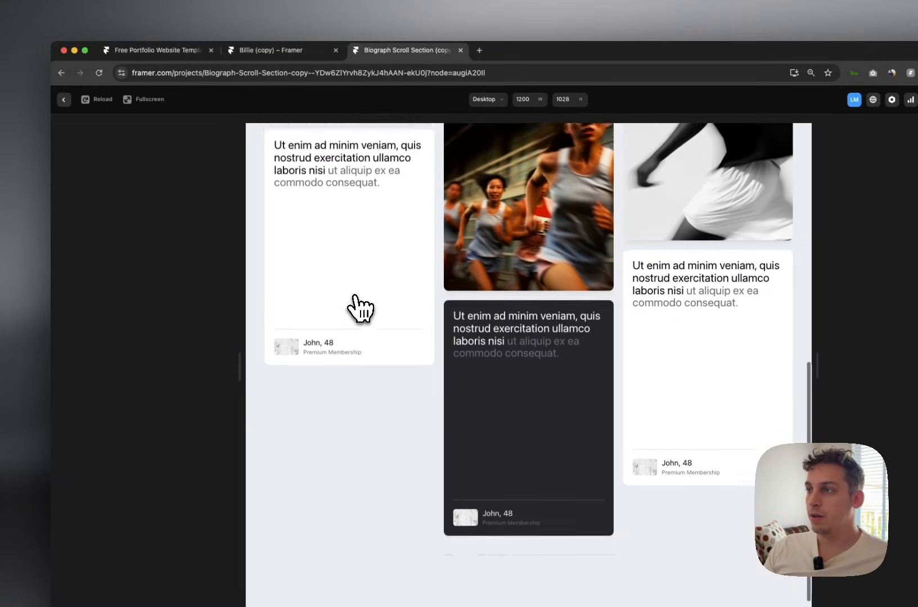
pyautogui.scroll(10, 359, 307)
pyautogui.scroll(-5, 327, 288)
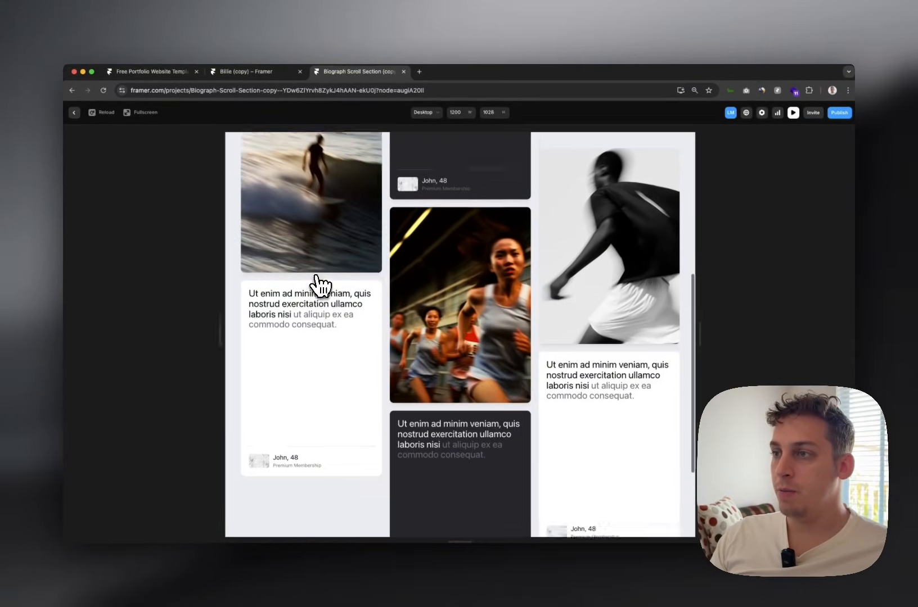
pyautogui.scroll(-3, 320, 287)
pyautogui.scroll(5, 321, 286)
pyautogui.scroll(-3, 321, 287)
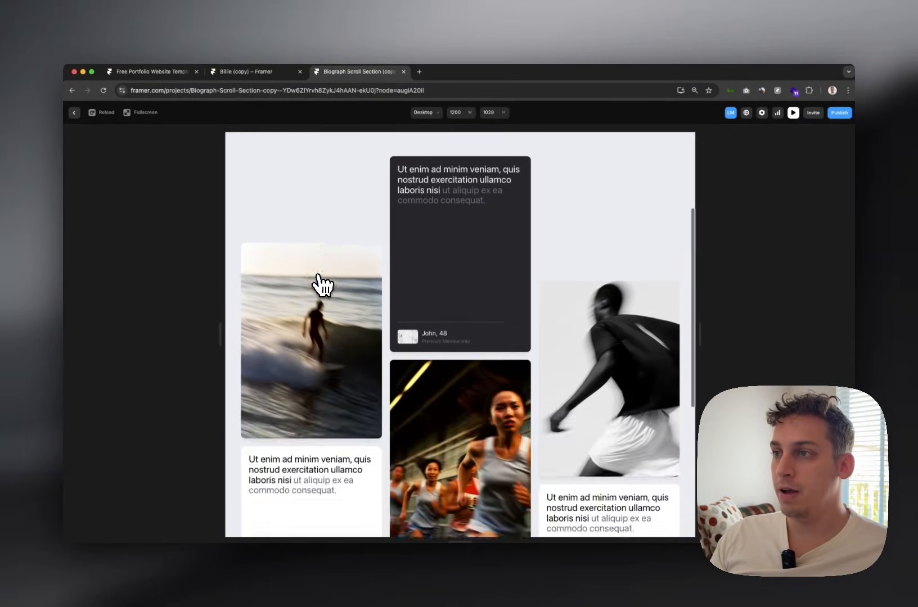
pyautogui.scroll(-5, 322, 285)
pyautogui.scroll(4, 320, 284)
pyautogui.scroll(10, 320, 284)
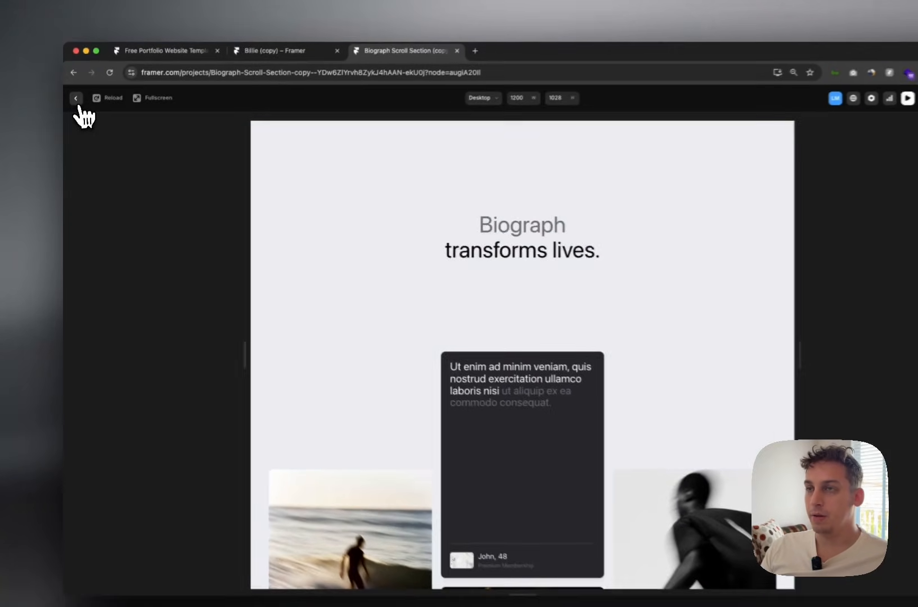
pyautogui.click(76, 98)
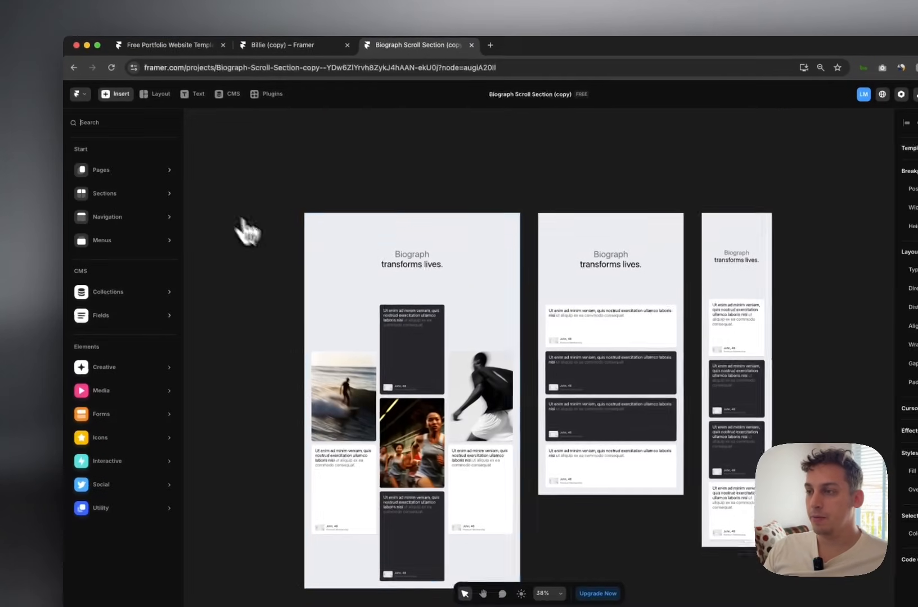
# Examine the Heading and Cards layers of the Biograph section under the Desktop, Tablet and Phone breakpoints.
pyautogui.click(308, 198)
pyautogui.moveTo(183, 167)
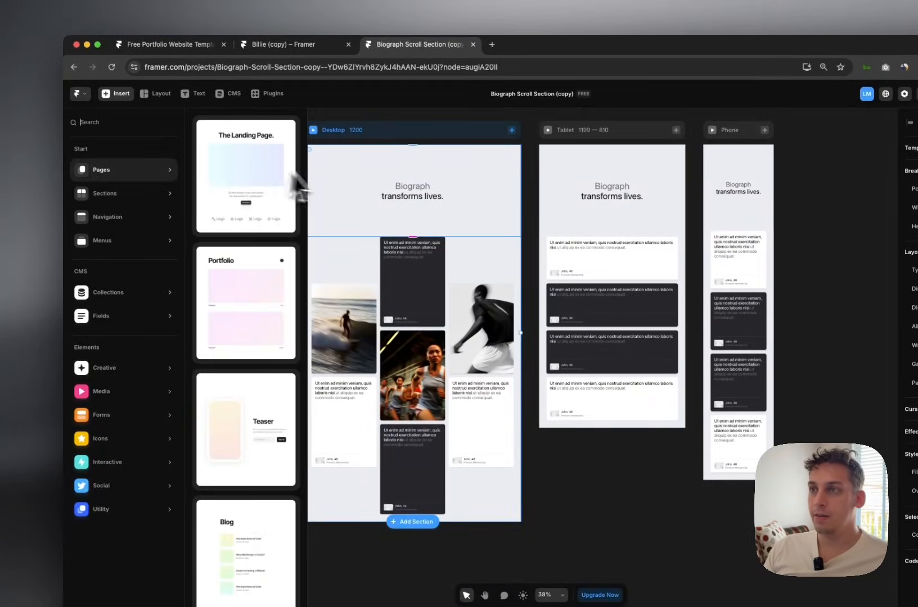
pyautogui.click(337, 116)
pyautogui.click(123, 123)
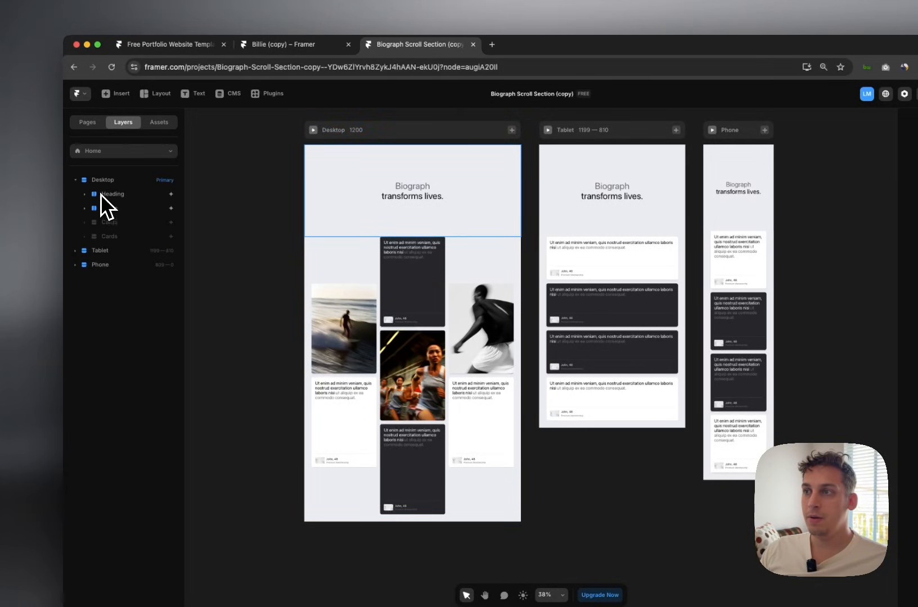
pyautogui.click(101, 195)
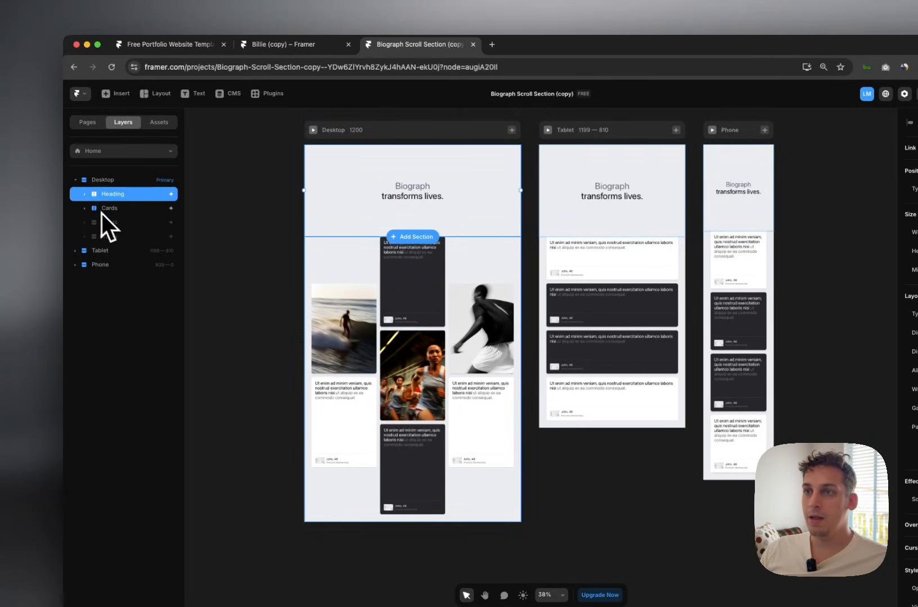
pyautogui.click(104, 220)
pyautogui.click(111, 266)
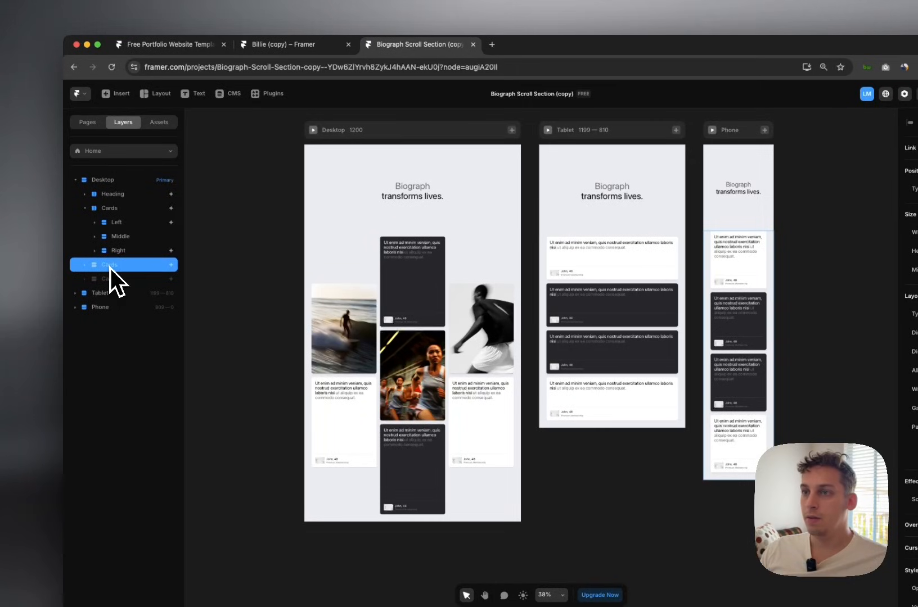
pyautogui.click(110, 279)
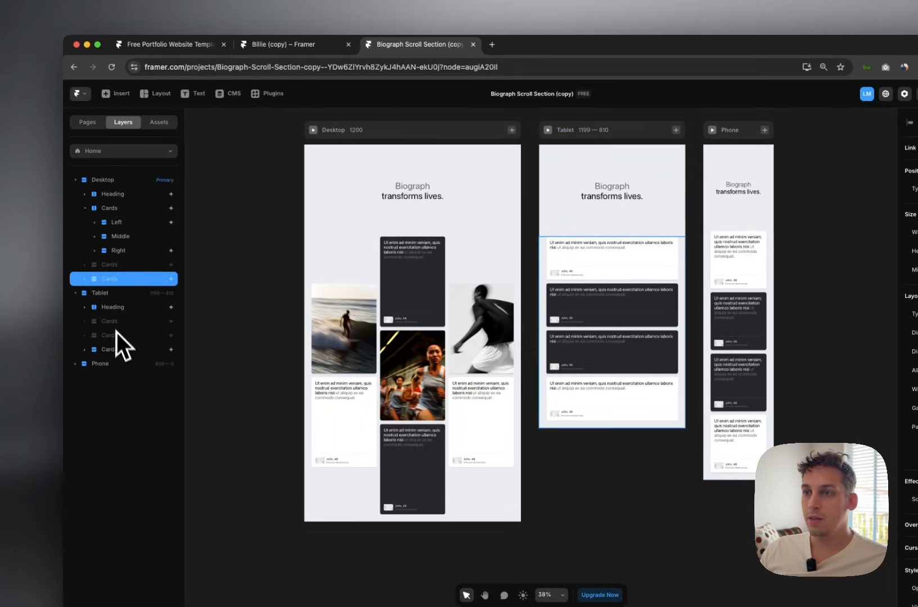
pyautogui.click(123, 349)
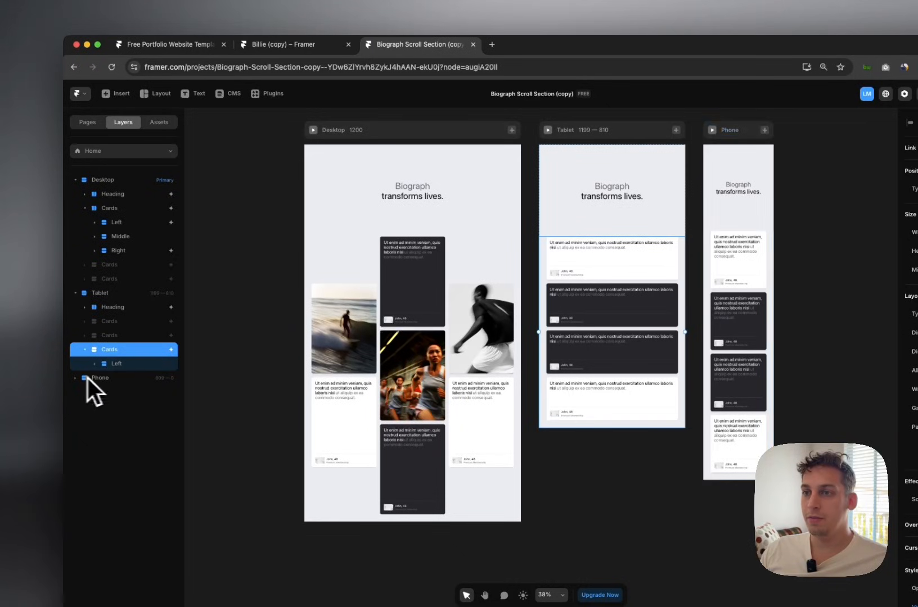
pyautogui.click(112, 419)
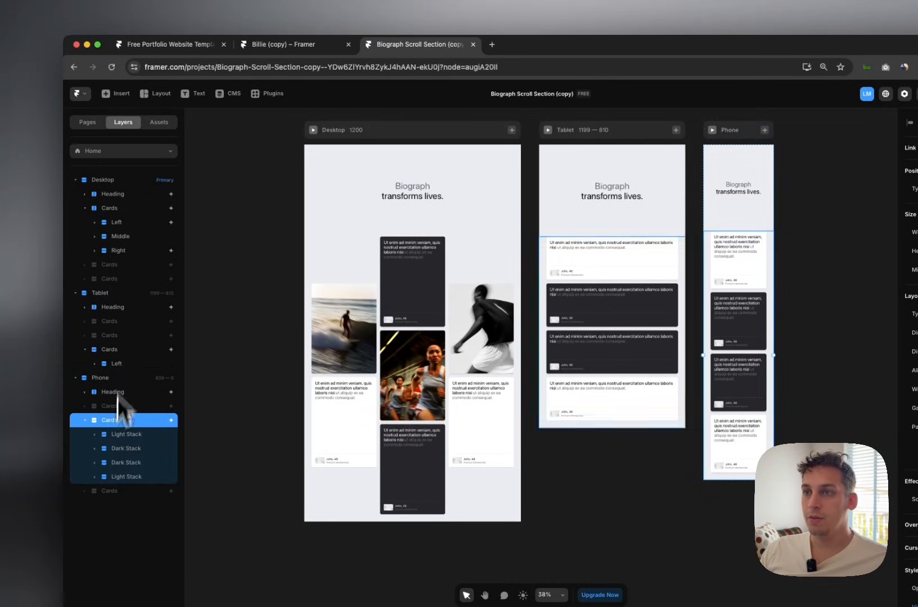
# Wrap the Desktop breakpoint's Heading and three Cards layers in one stack and rename it Remix.
pyautogui.click(121, 196)
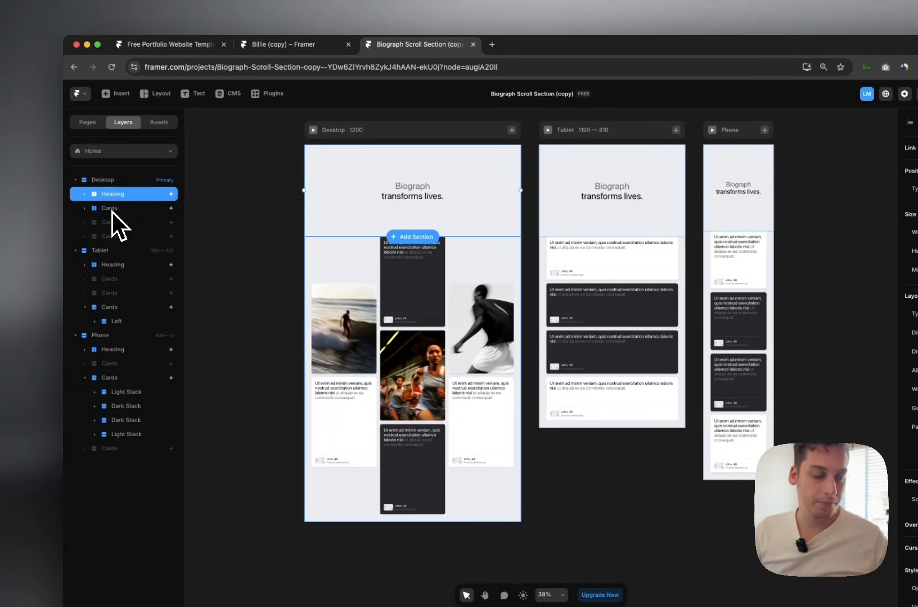
pyautogui.keyDown('shift'); pyautogui.click(115, 237); pyautogui.keyUp('shift')
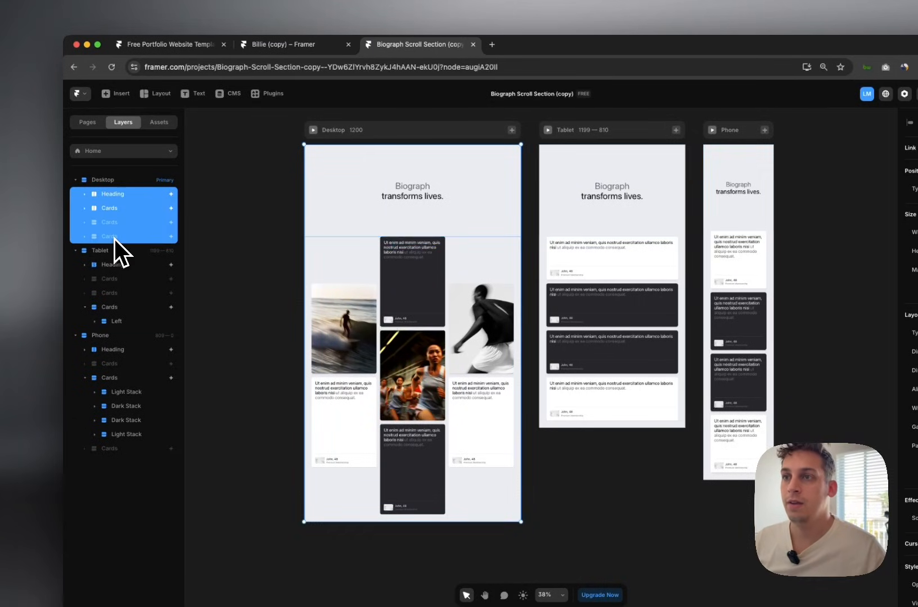
pyautogui.rightClick(109, 194)
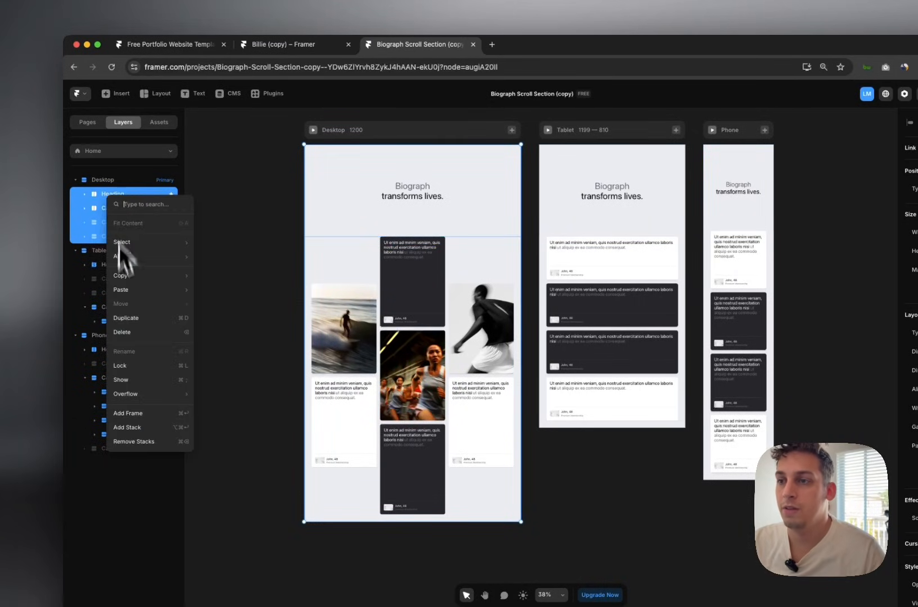
pyautogui.click(128, 419)
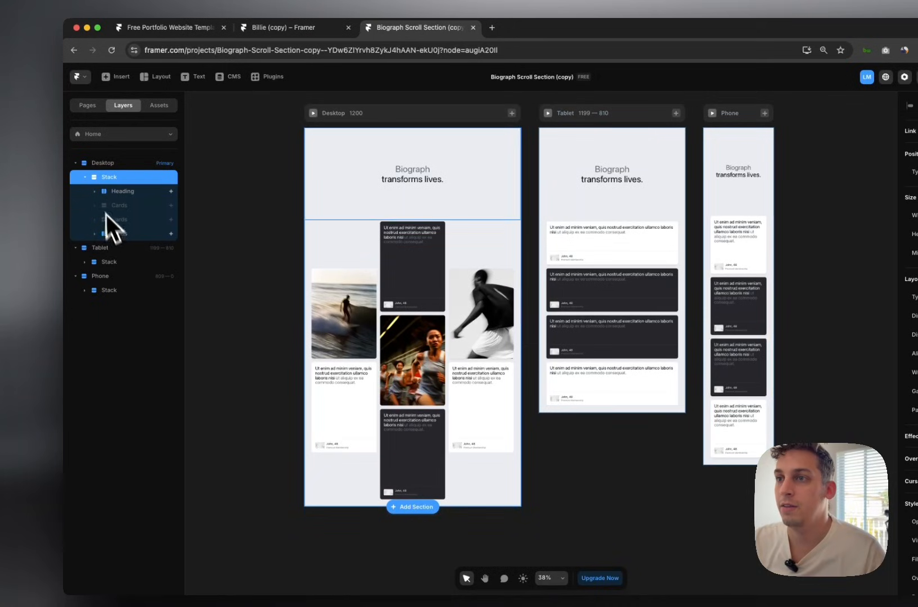
pyautogui.doubleClick(105, 177)
pyautogui.write('Remi')
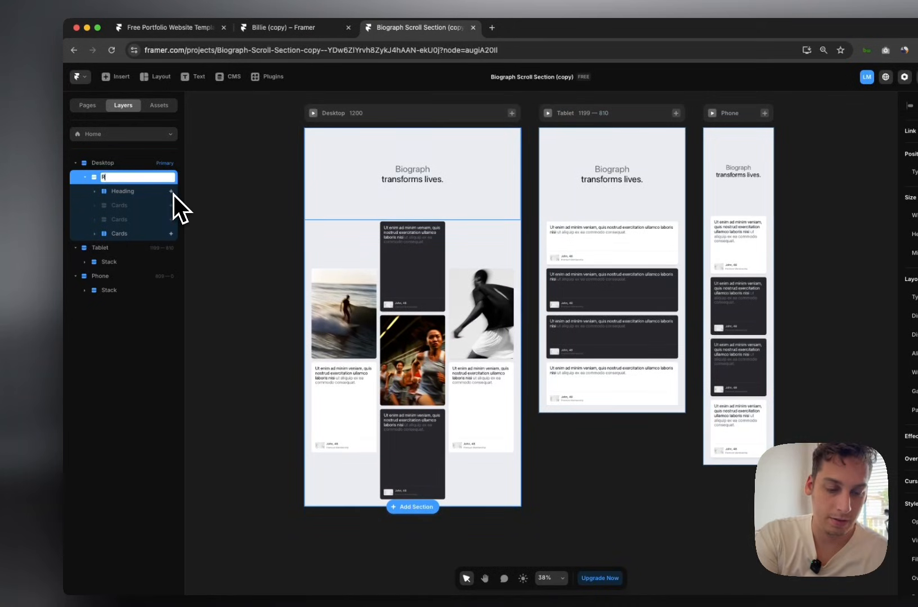
pyautogui.write('x')
pyautogui.press('Return')
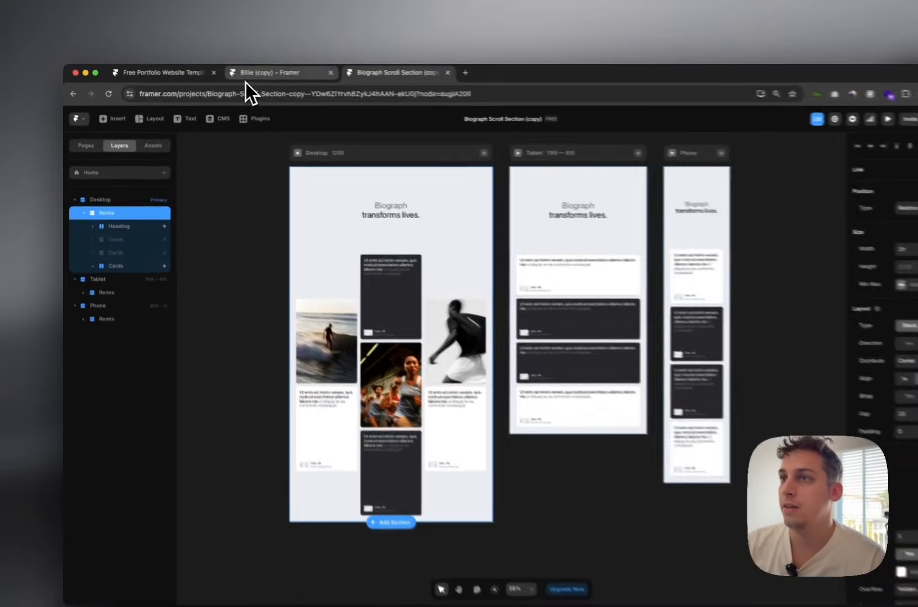
# Switch to the Billie (copy) project, paste the Remix stack into the Home page's Page Wrapper, and place it between Hero and Works.
pyautogui.click(239, 73)
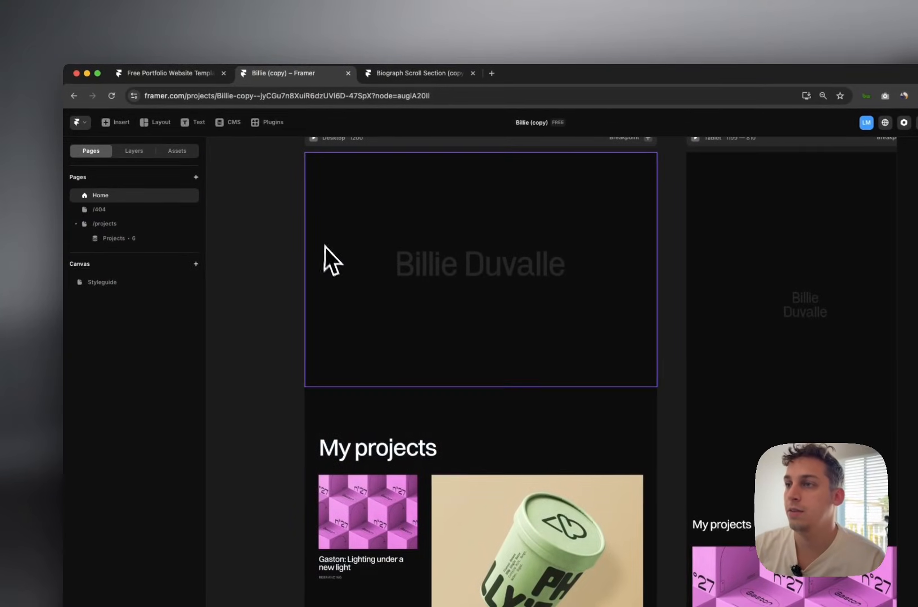
pyautogui.click(324, 247)
pyautogui.click(134, 152)
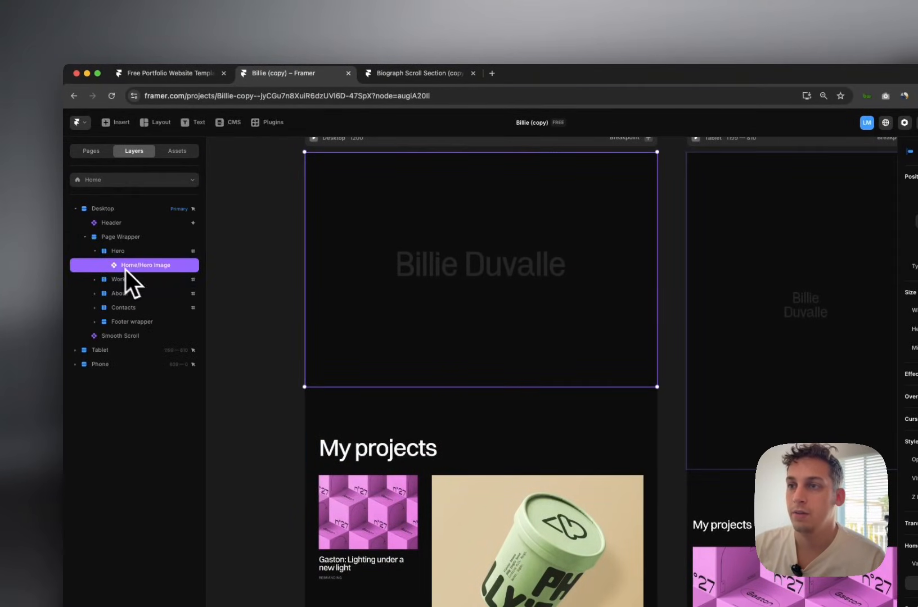
pyautogui.click(118, 237)
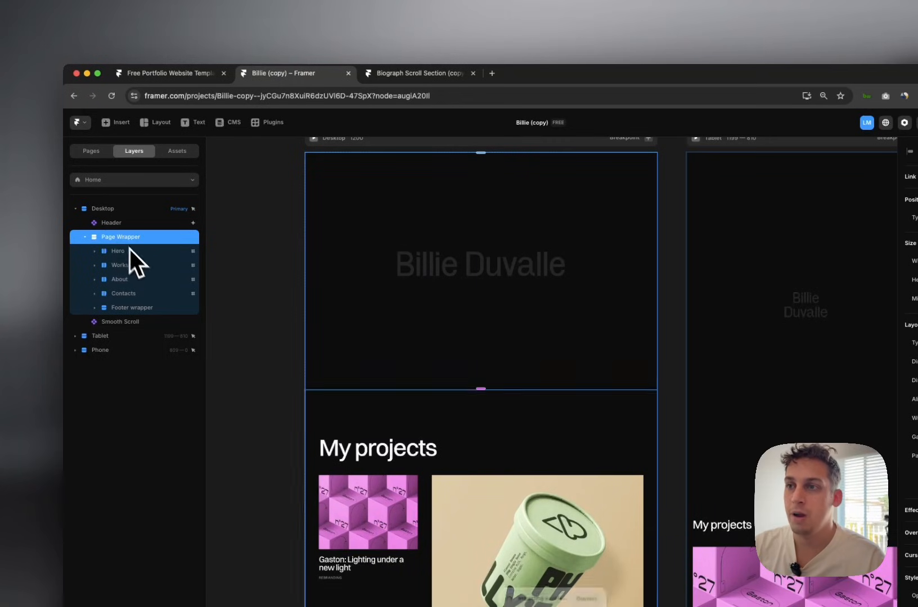
pyautogui.press('super+v')
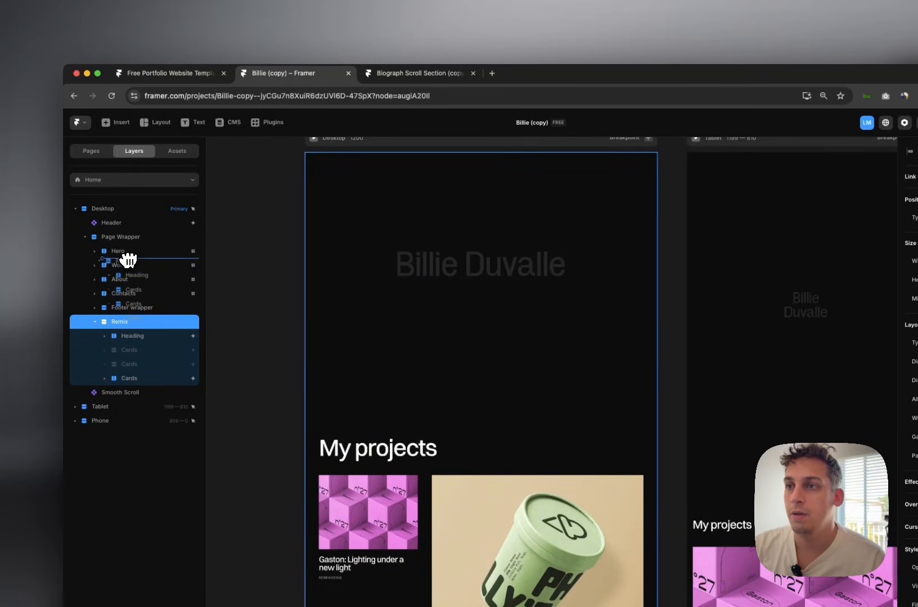
pyautogui.moveTo(128, 260); pyautogui.dragTo(130, 265)
# Apply the White color style to the "transforms lives." line in the Remix section's Desktop heading.
pyautogui.scroll(20, 312, 296)
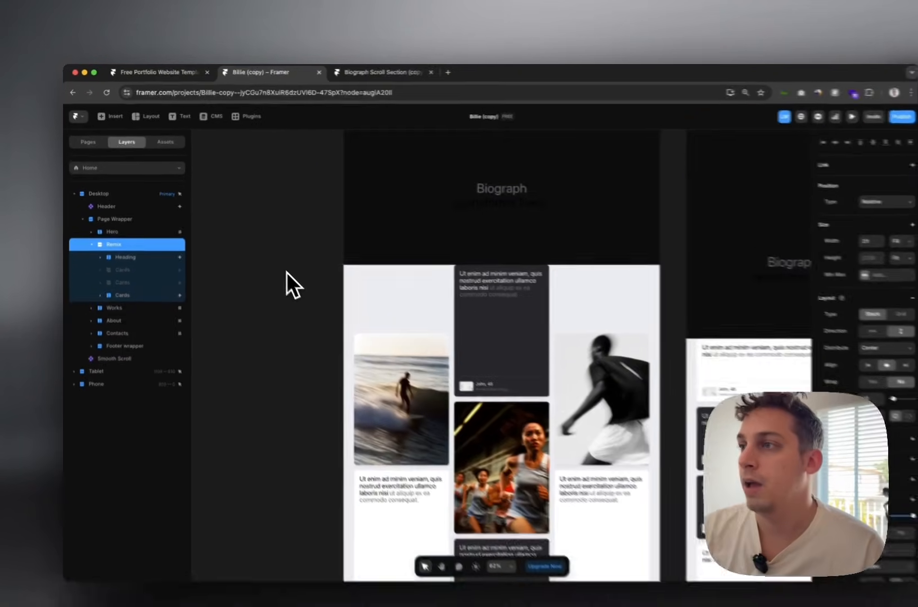
pyautogui.scroll(3, 286, 272)
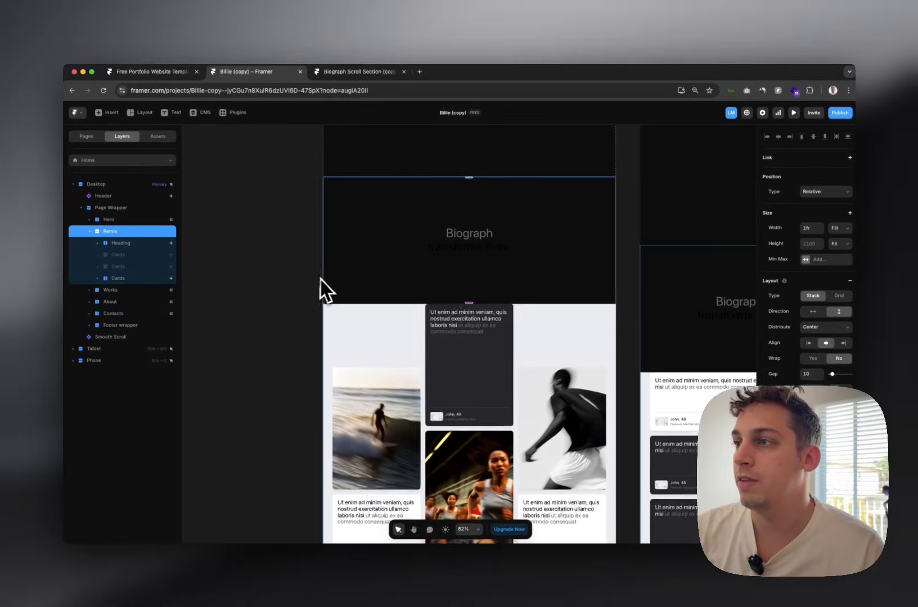
pyautogui.scroll(5, 396, 298)
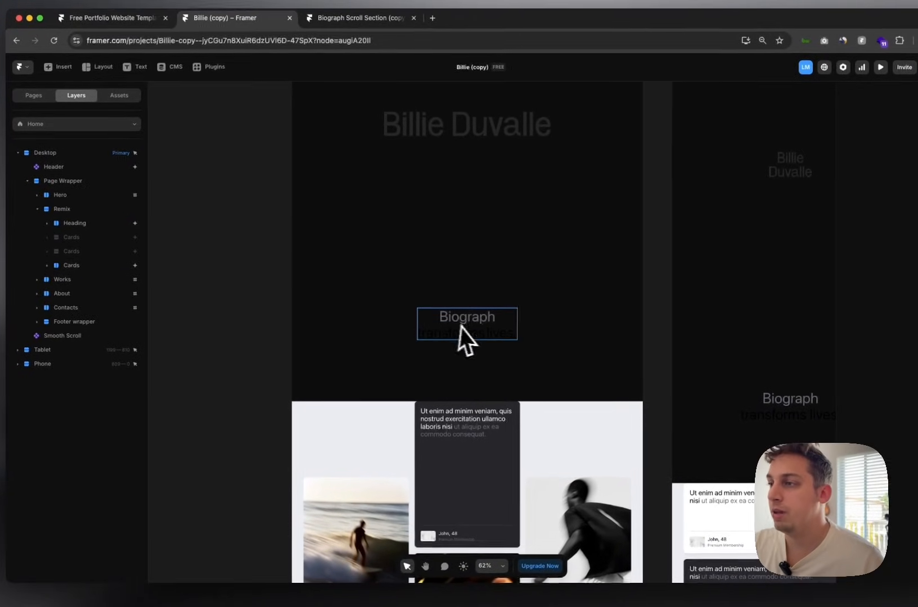
pyautogui.click(449, 328)
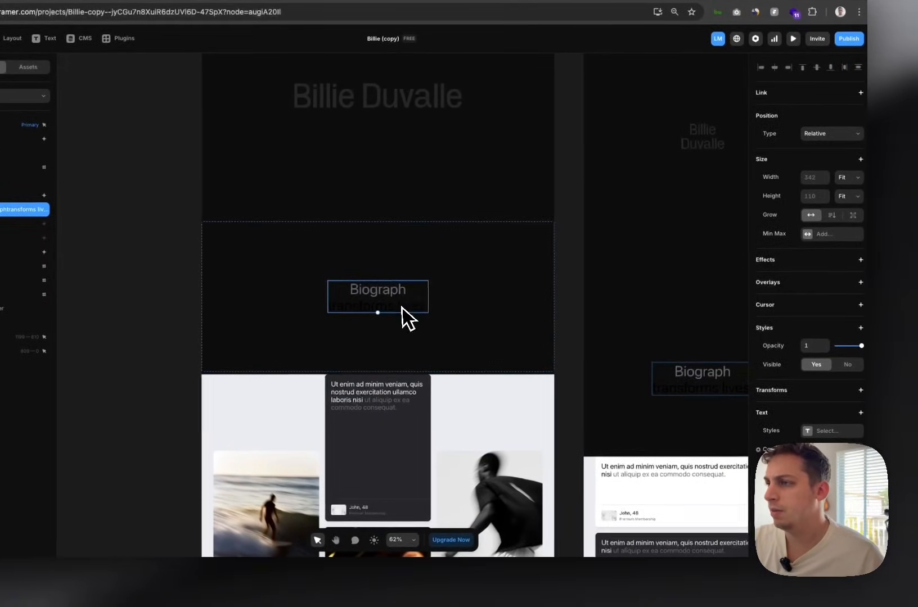
pyautogui.doubleClick(401, 307)
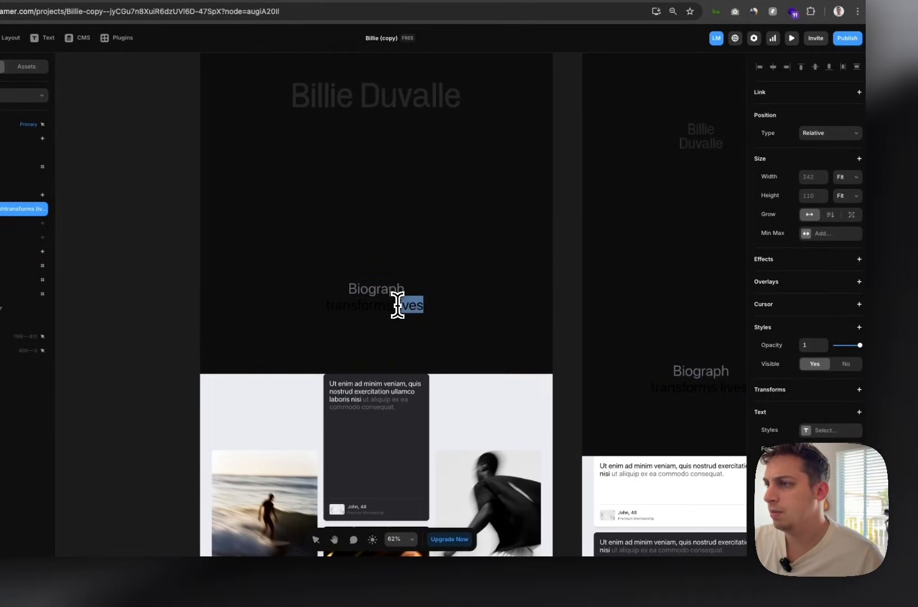
pyautogui.click(807, 486)
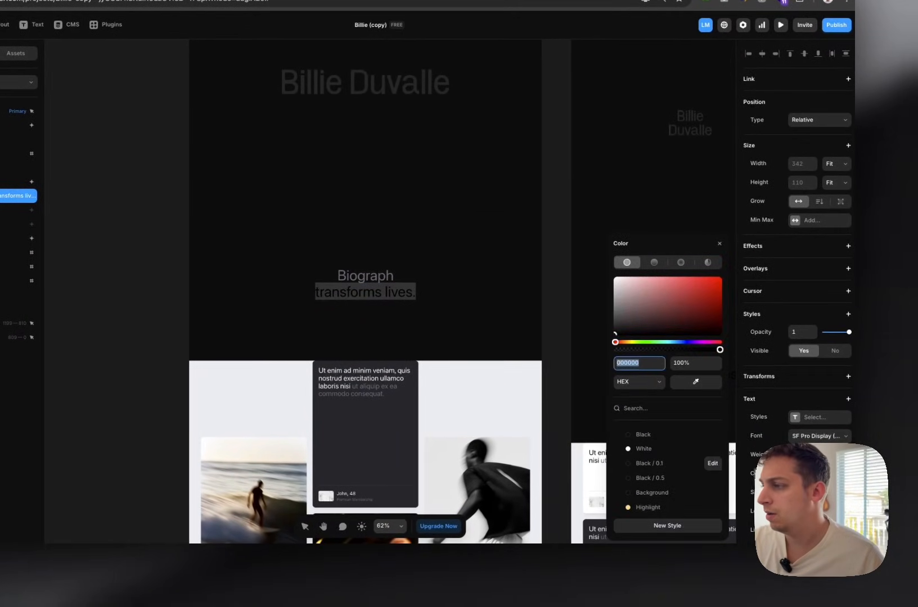
pyautogui.click(659, 452)
pyautogui.click(144, 296)
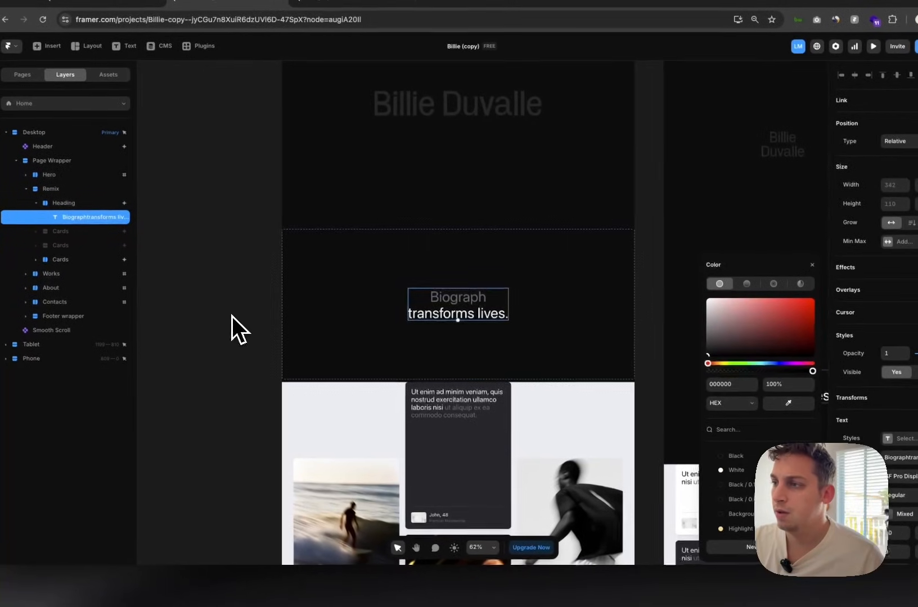
# Remove the light background fill from the visible Cards stack in the Desktop Remix section.
pyautogui.click(350, 391)
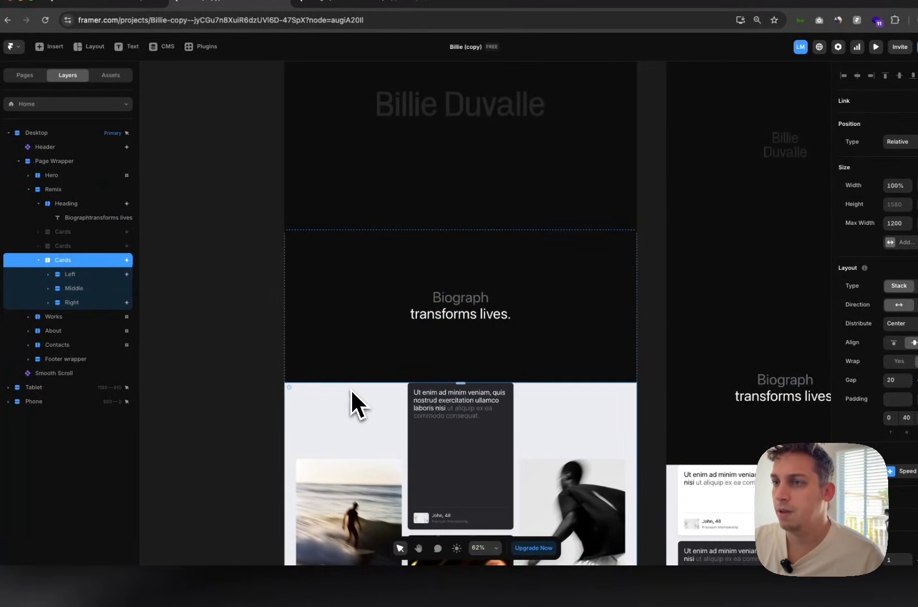
pyautogui.scroll(-5, 890, 417)
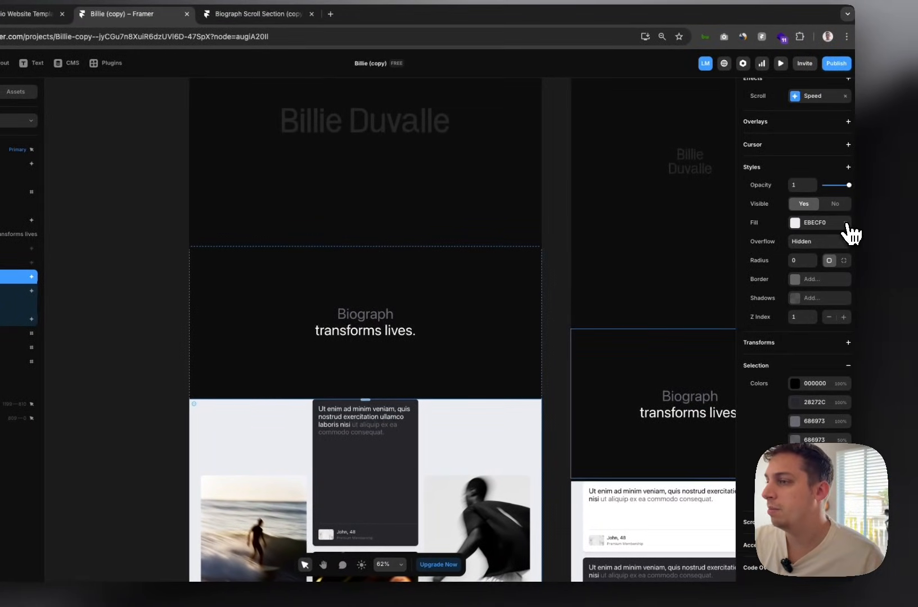
pyautogui.click(849, 222)
# Preview the Home page at Desktop size, examine how the Remix cards scroll between the hero and My projects, and return to the canvas.
pyautogui.scroll(-3, 366, 351)
pyautogui.scroll(-3, 453, 328)
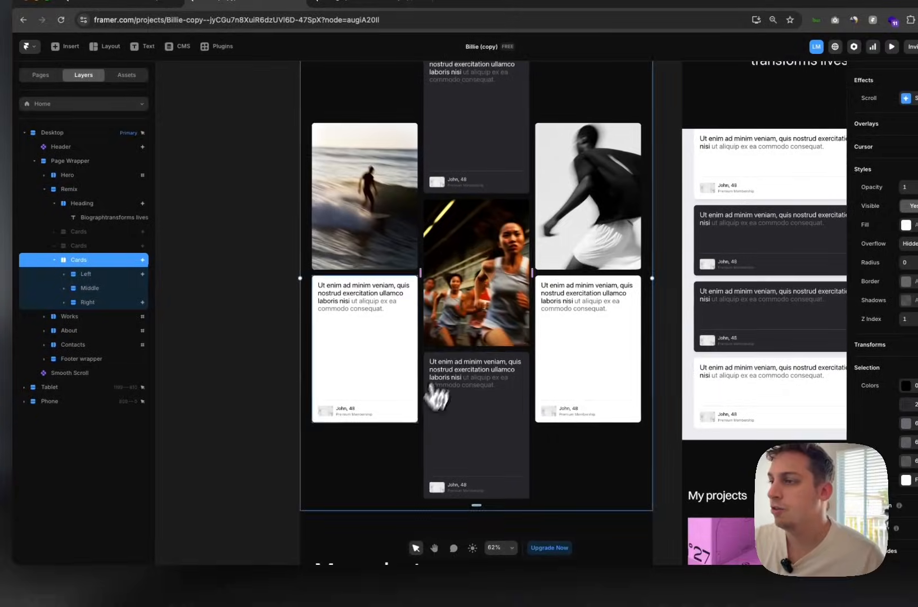
pyautogui.scroll(8, 422, 419)
pyautogui.scroll(-5, 428, 431)
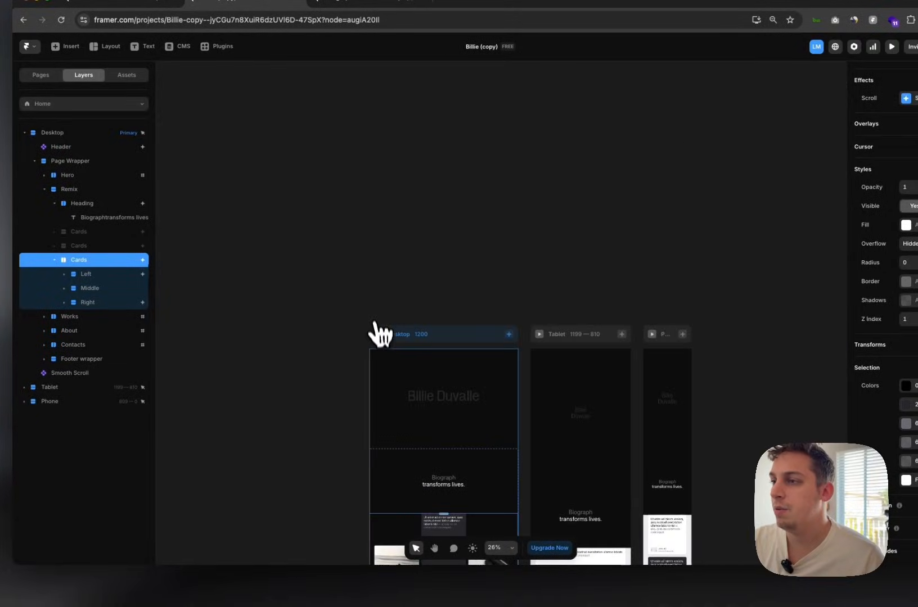
pyautogui.click(377, 334)
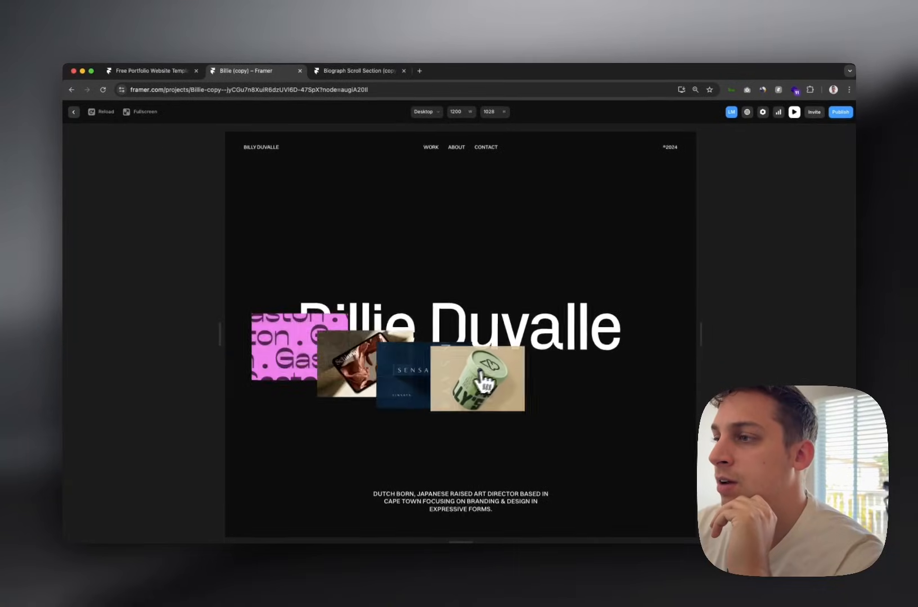
pyautogui.scroll(-10, 479, 383)
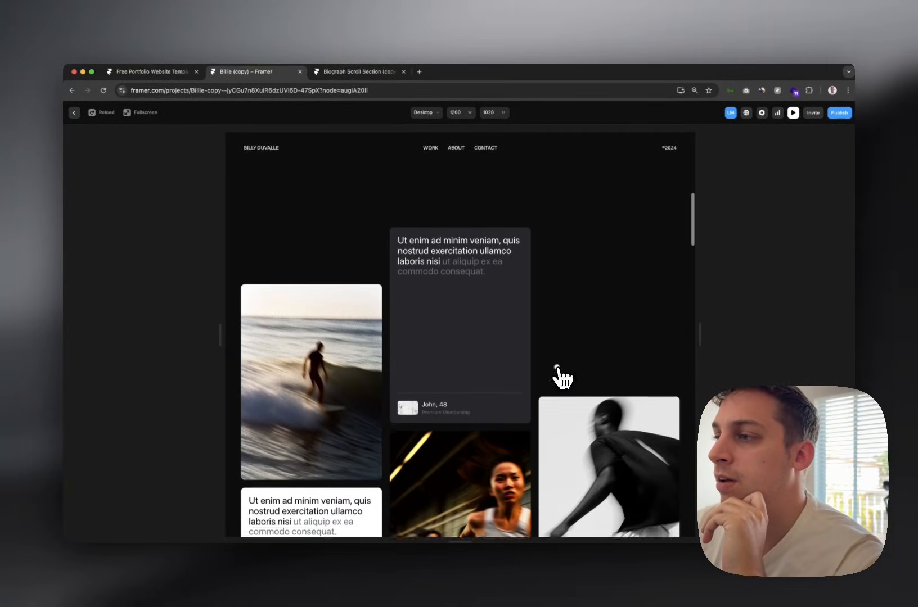
pyautogui.scroll(-10, 557, 375)
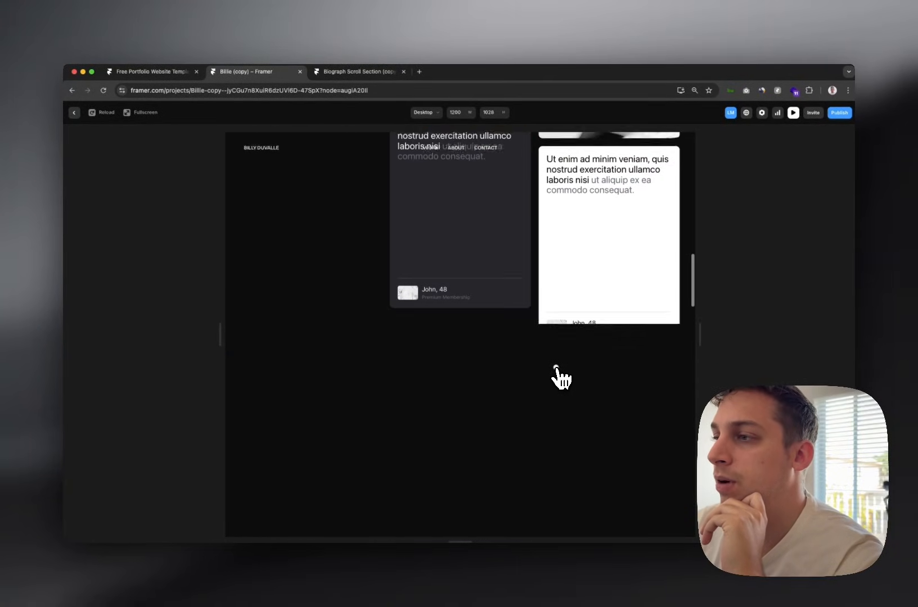
pyautogui.scroll(-10, 557, 375)
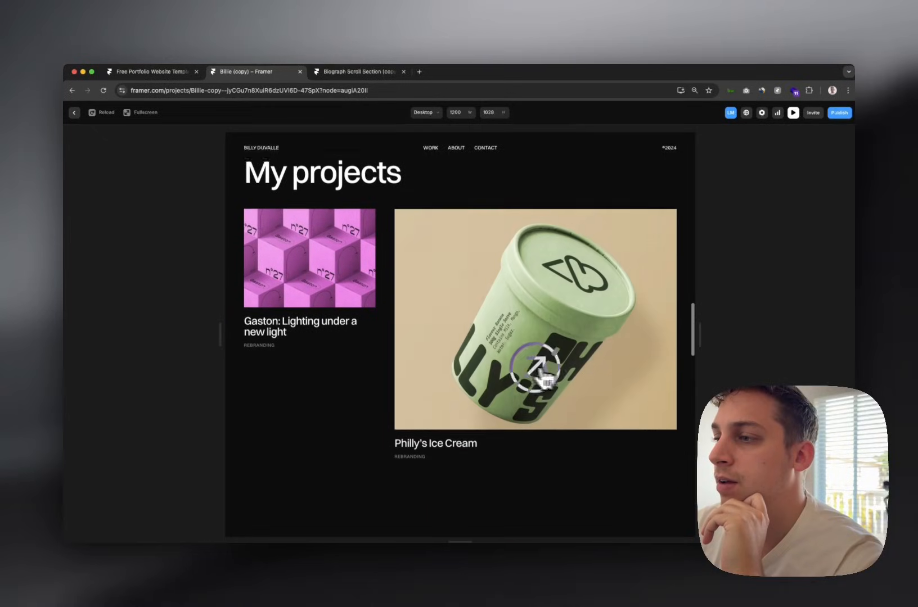
pyautogui.scroll(-10, 539, 371)
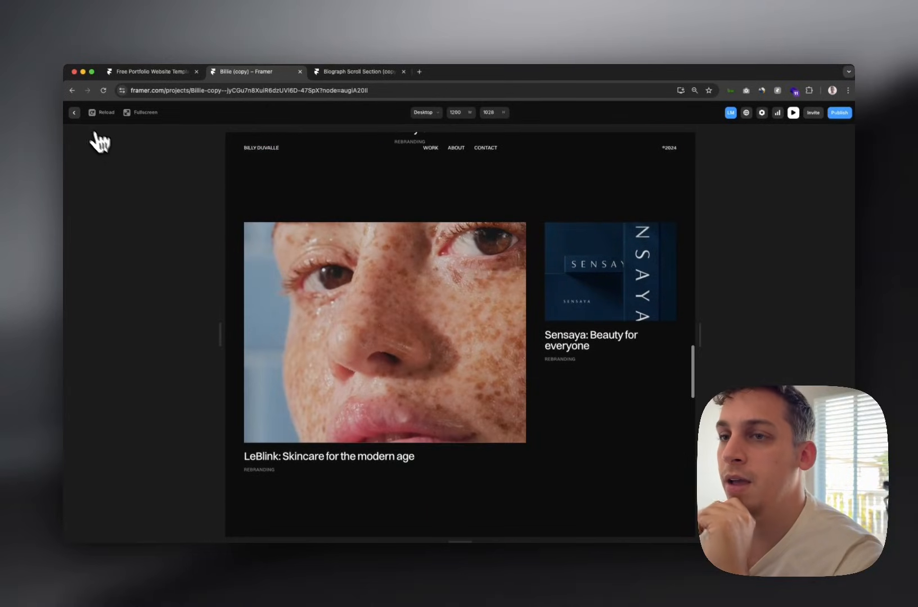
pyautogui.click(73, 115)
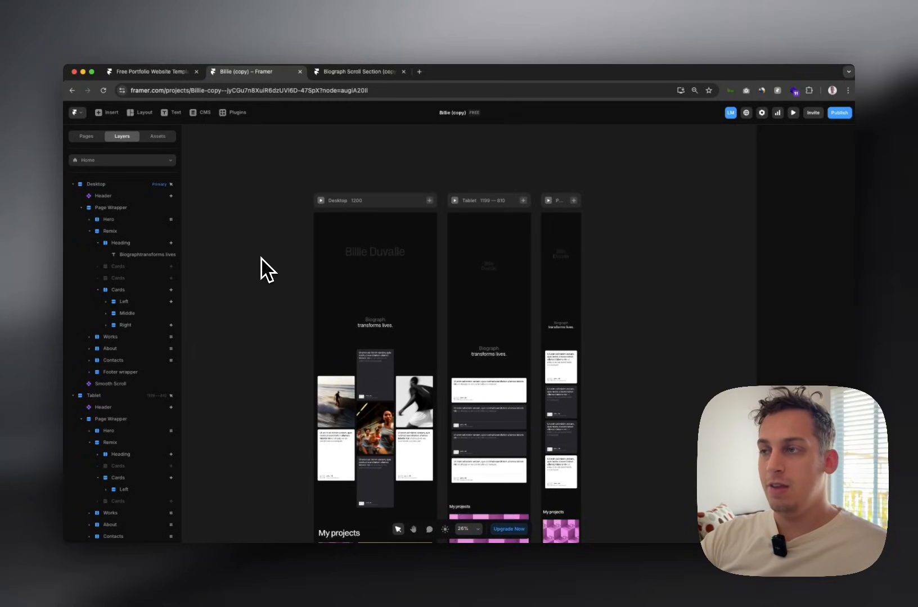
pyautogui.click(471, 204)
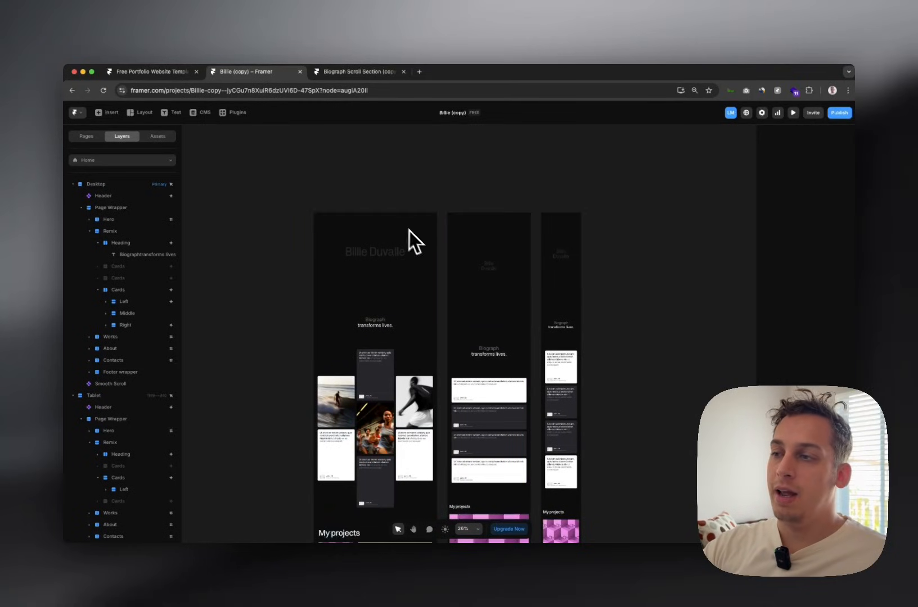
# Review the full Home page across its breakpoints and open the /projects page.
pyautogui.scroll(-10, 416, 234)
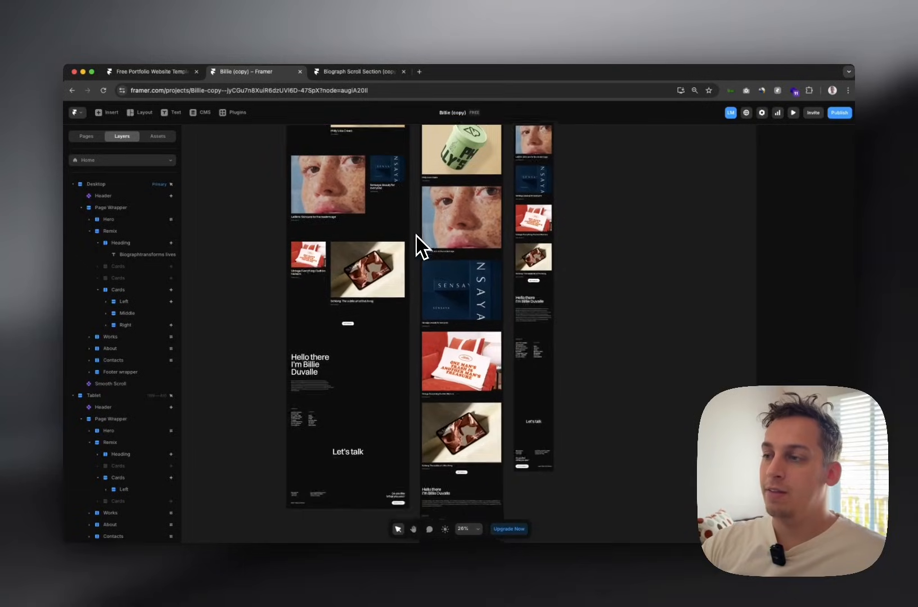
pyautogui.scroll(-10, 416, 235)
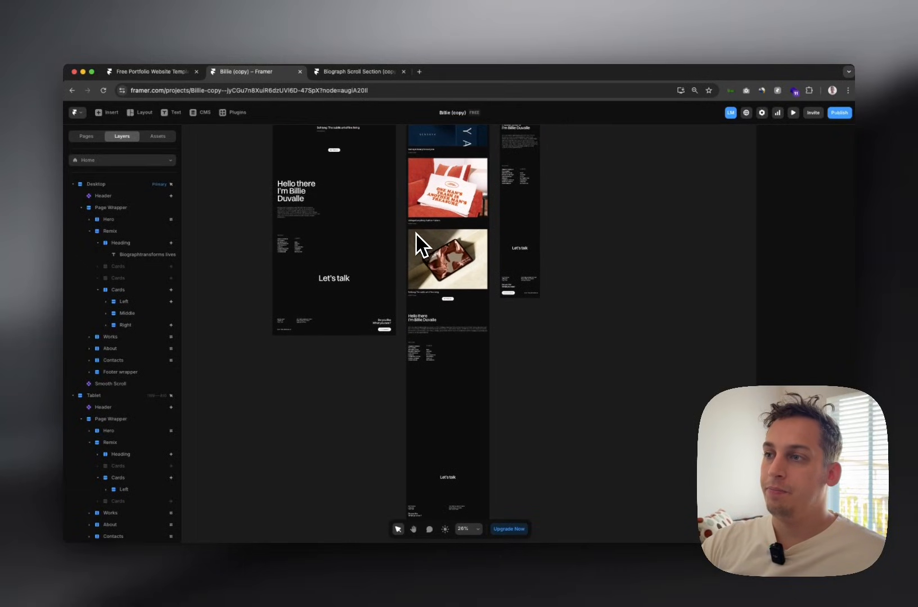
pyautogui.scroll(20, 415, 233)
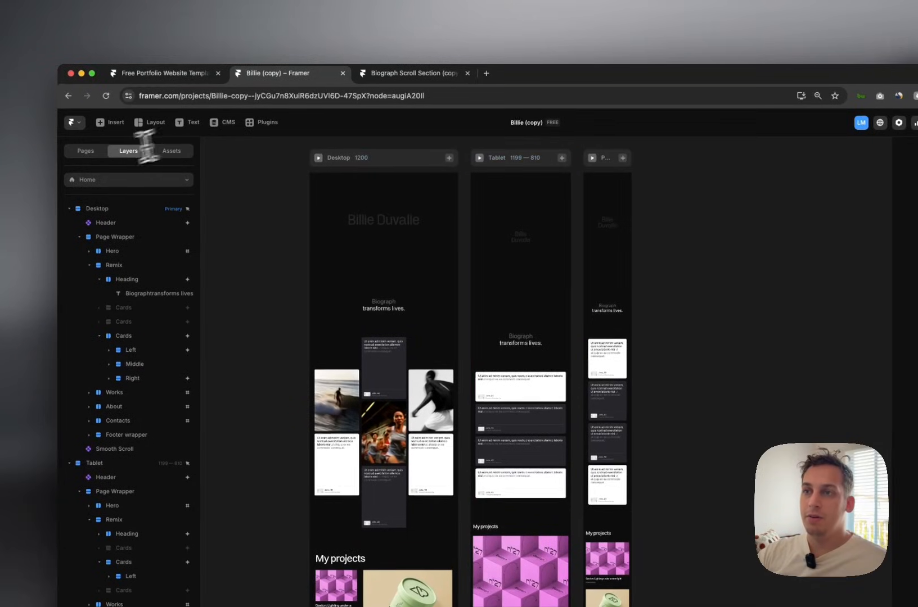
pyautogui.click(93, 180)
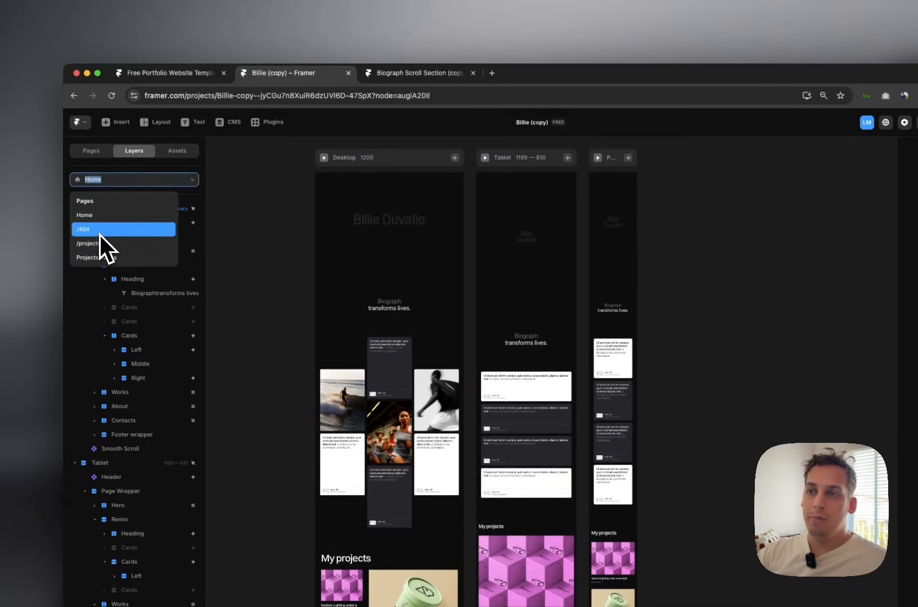
pyautogui.click(99, 243)
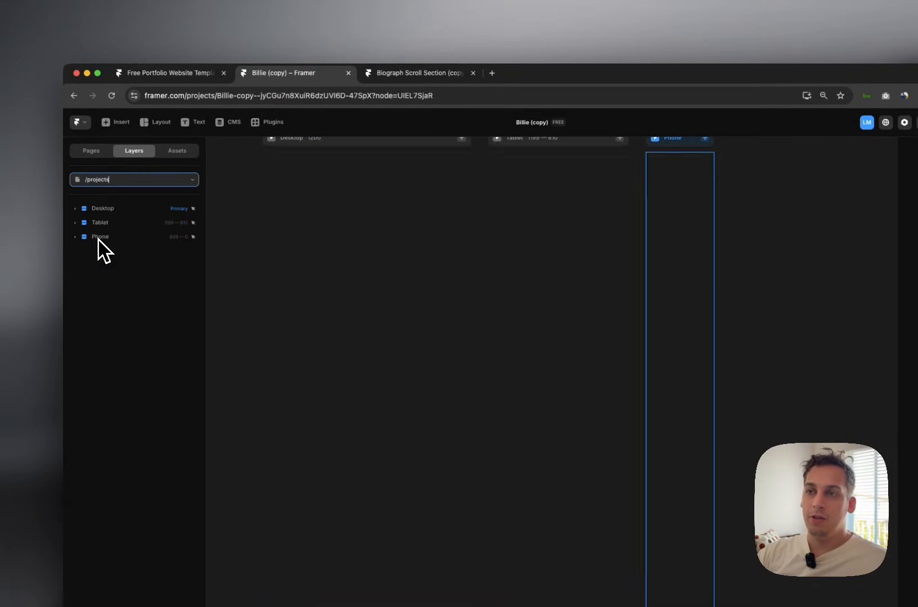
# Open the Projects Pages template, examine the philly-s project layout across its breakpoints, and return to the Home page.
pyautogui.click(141, 184)
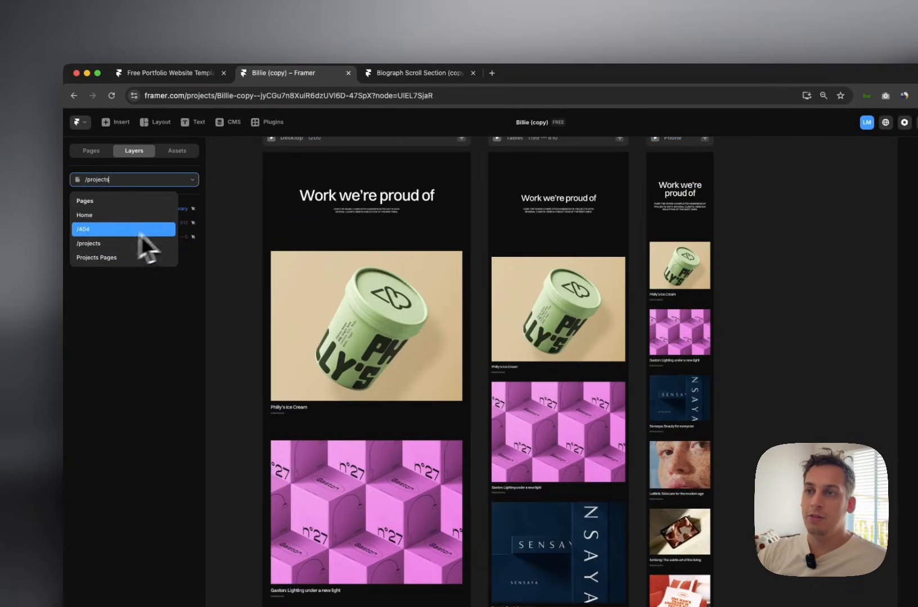
pyautogui.click(143, 256)
pyautogui.scroll(-3, 383, 262)
pyautogui.hscroll(6, 383, 262)
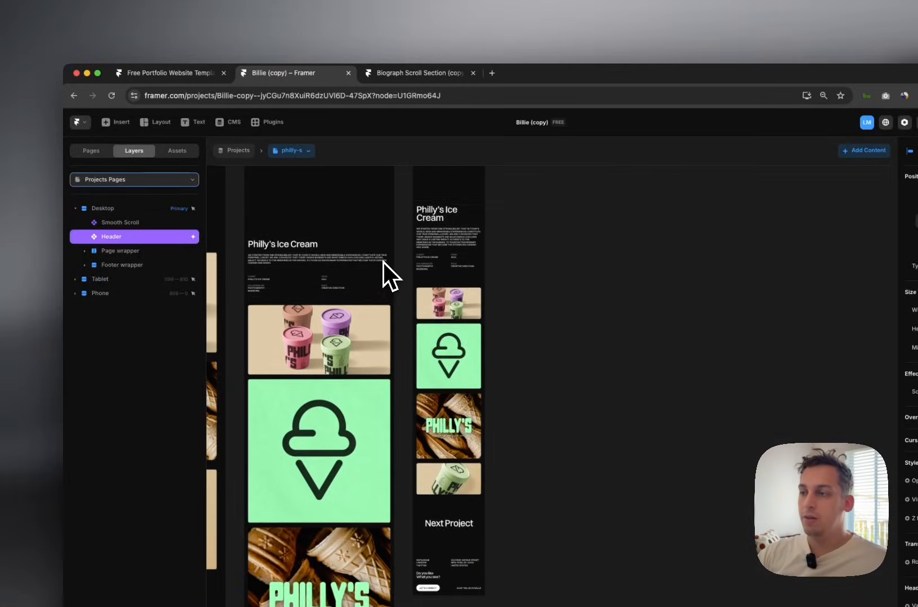
pyautogui.scroll(-5, 383, 261)
pyautogui.hscroll(-2, 383, 262)
pyautogui.scroll(10, 383, 261)
pyautogui.hscroll(-2, 383, 262)
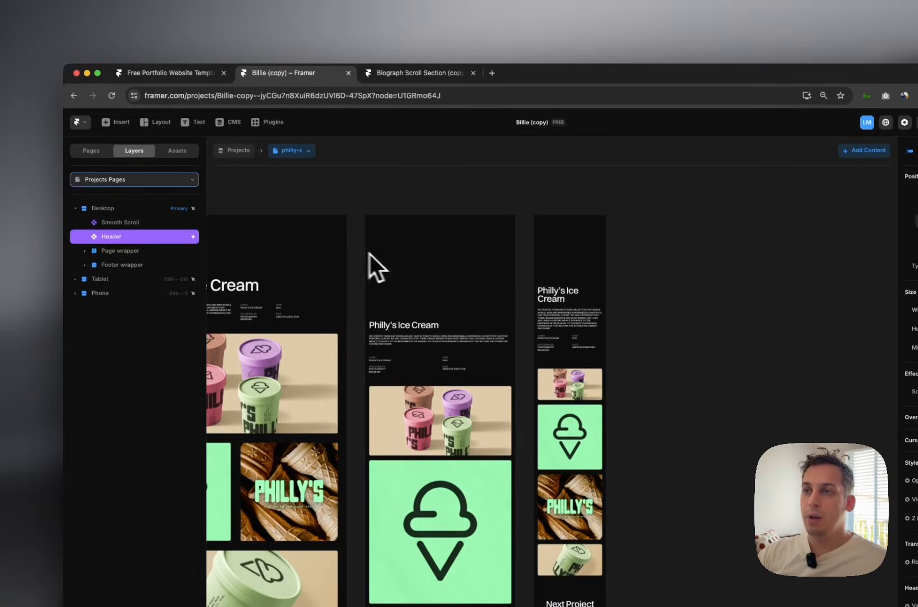
pyautogui.click(102, 152)
pyautogui.click(101, 195)
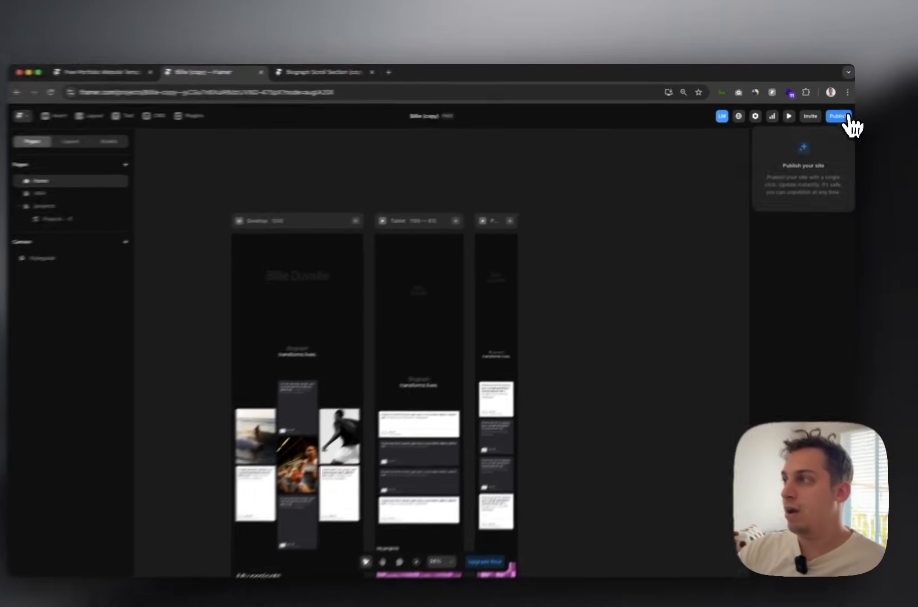
# Publish the site and open the live version at joyful-lot-609048.framer.app.
pyautogui.click(839, 112)
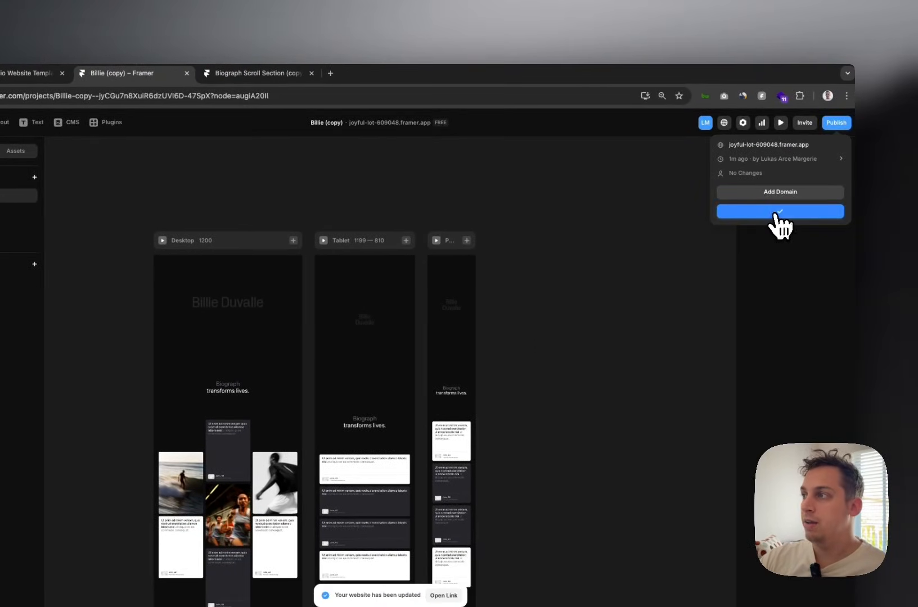
pyautogui.click(756, 147)
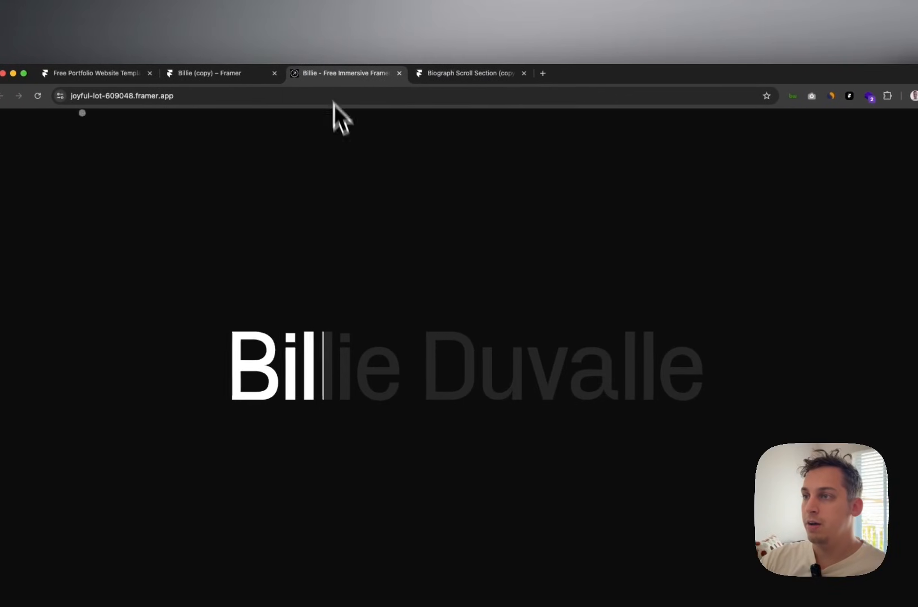
pyautogui.rightClick(344, 161)
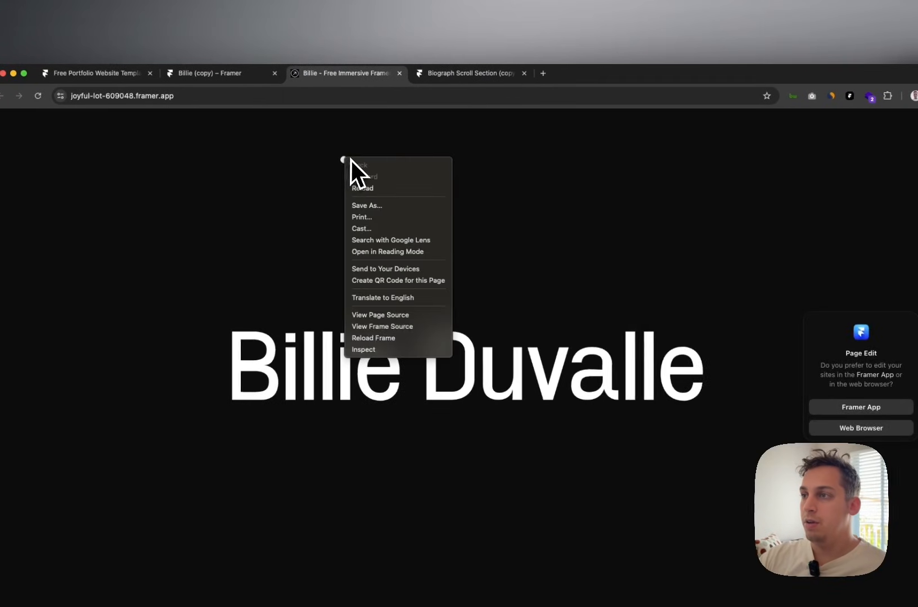
pyautogui.click(588, 265)
# Examine the live home page from the hero through the Remix cards to the My projects section.
pyautogui.scroll(-15, 557, 266)
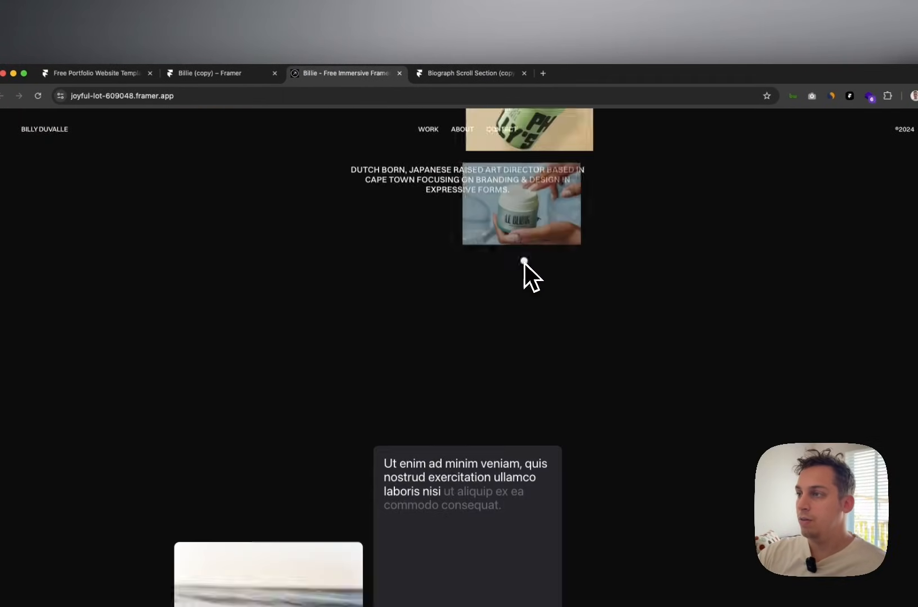
pyautogui.scroll(-7, 522, 263)
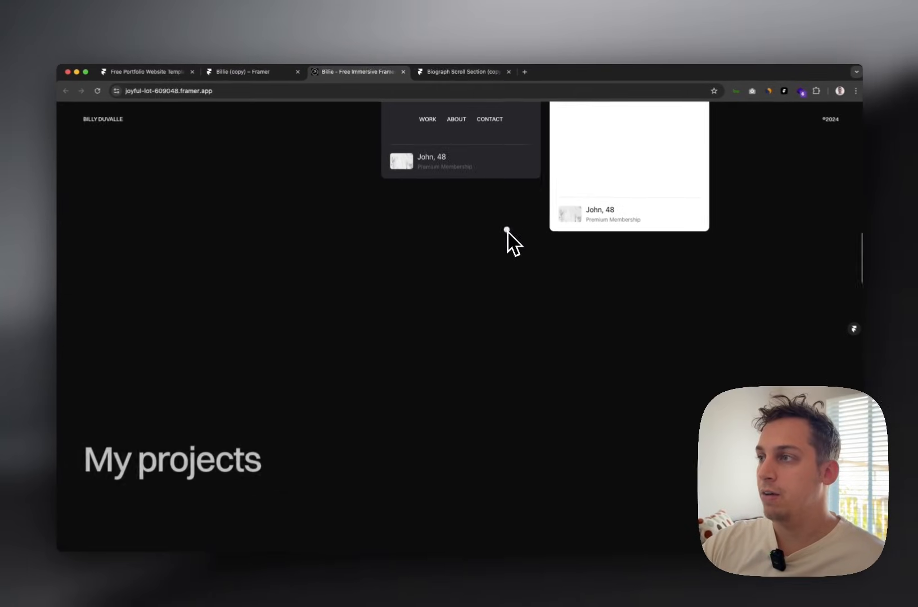
pyautogui.scroll(5, 522, 262)
pyautogui.scroll(-12, 506, 228)
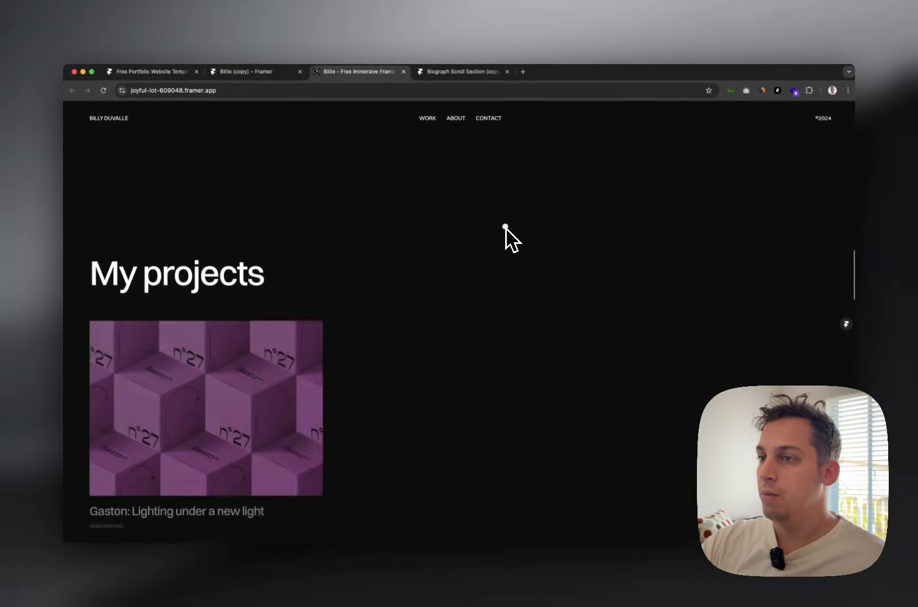
pyautogui.scroll(-4, 505, 227)
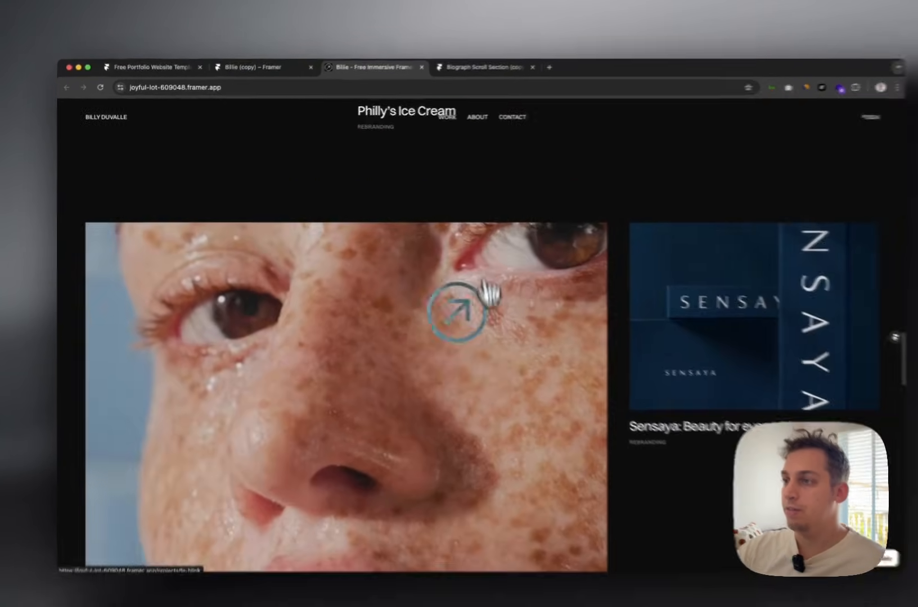
# Open the live LeBlink project page, examine it down to Next Project, and return to the site's hero.
pyautogui.click(424, 309)
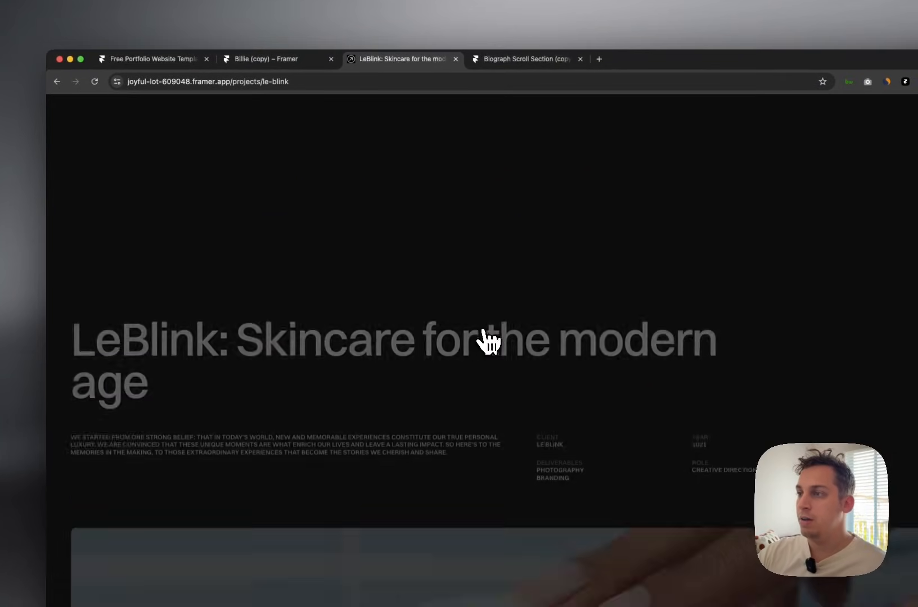
pyautogui.scroll(-15, 488, 339)
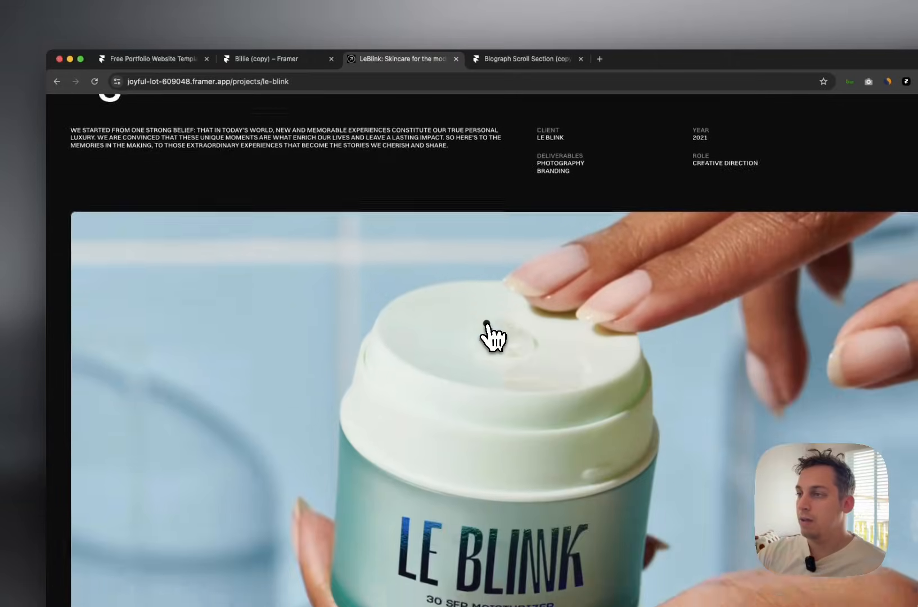
pyautogui.scroll(-3, 492, 334)
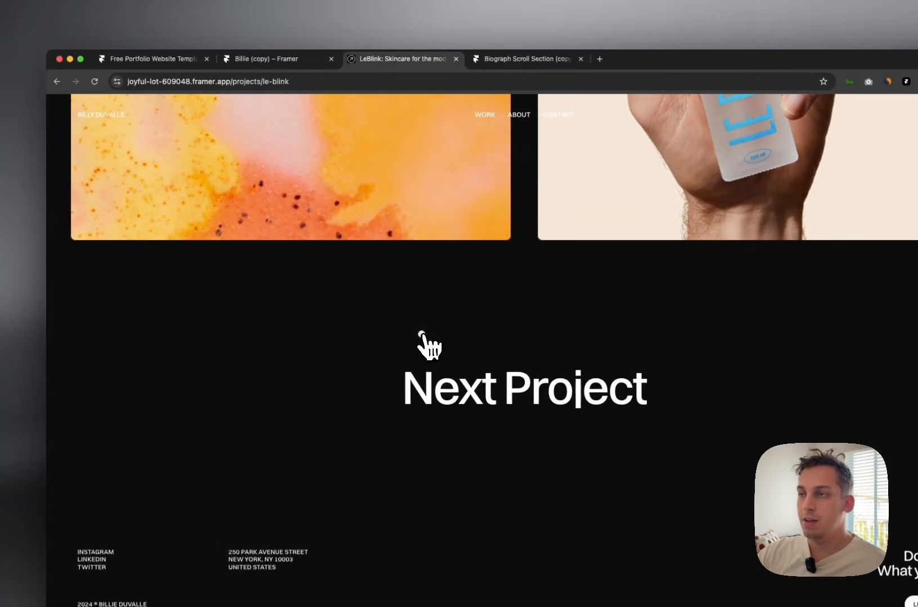
pyautogui.scroll(20, 421, 341)
pyautogui.click(115, 136)
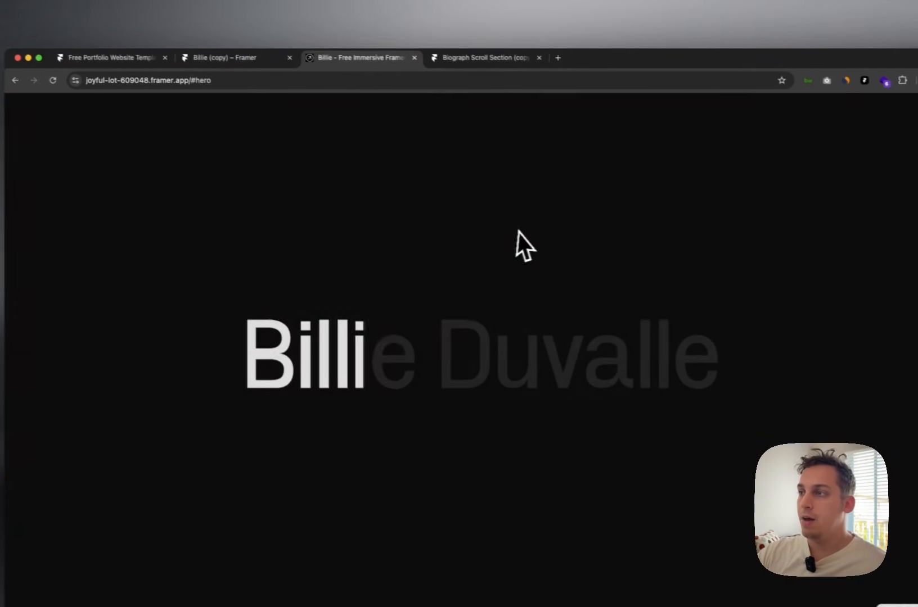
# Inspect the live home page in the browser's device view with iPhone 14 Pro Max dimensions.
pyautogui.rightClick(574, 240)
pyautogui.click(534, 392)
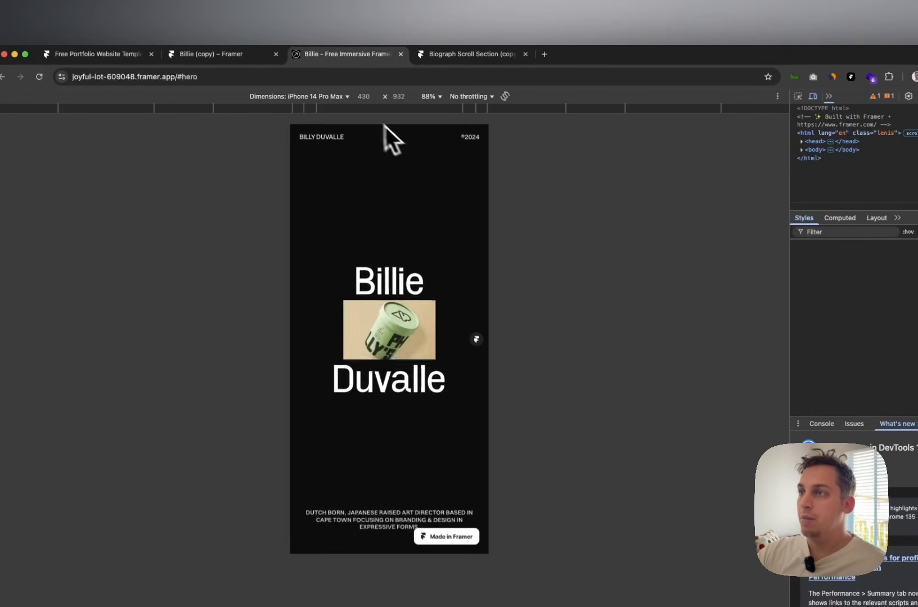
pyautogui.click(348, 97)
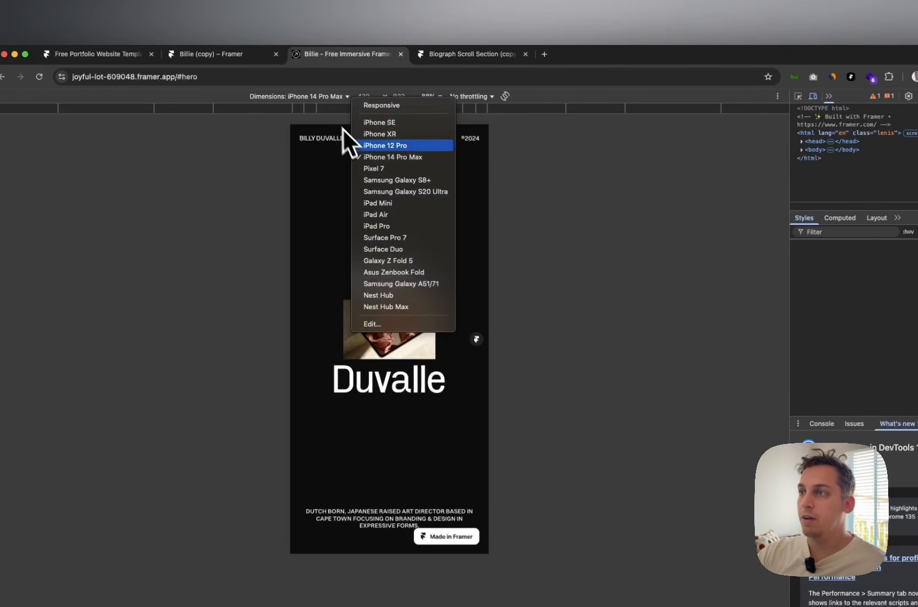
pyautogui.click(393, 161)
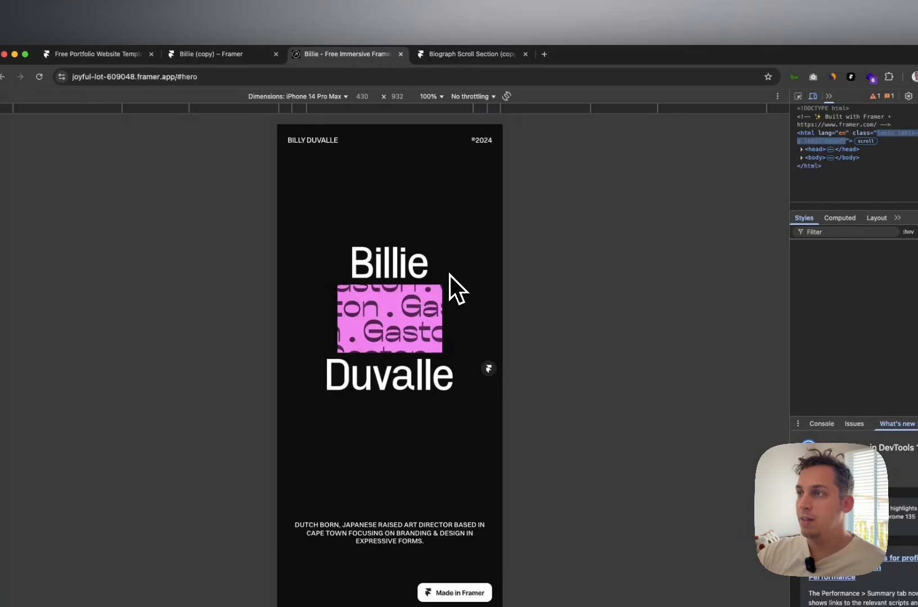
# Examine the mobile layout from the hero through the cards and projects to the about section, and close the live site.
pyautogui.scroll(-5, 449, 274)
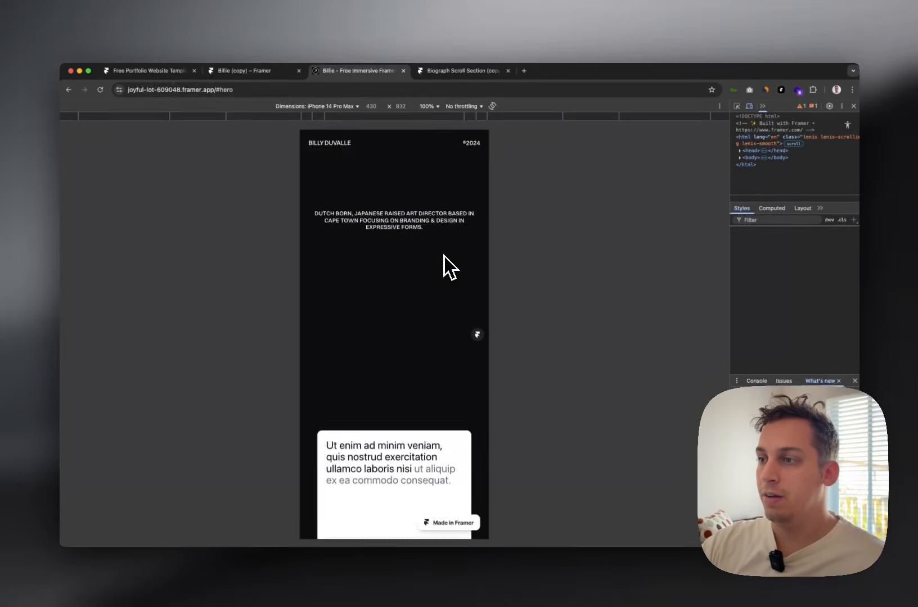
pyautogui.scroll(-10, 450, 268)
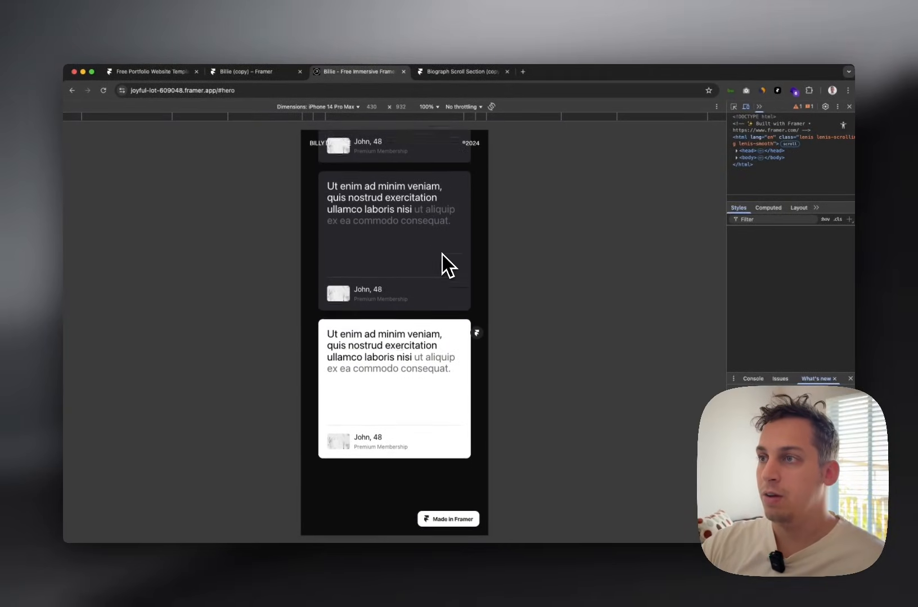
pyautogui.scroll(-10, 447, 264)
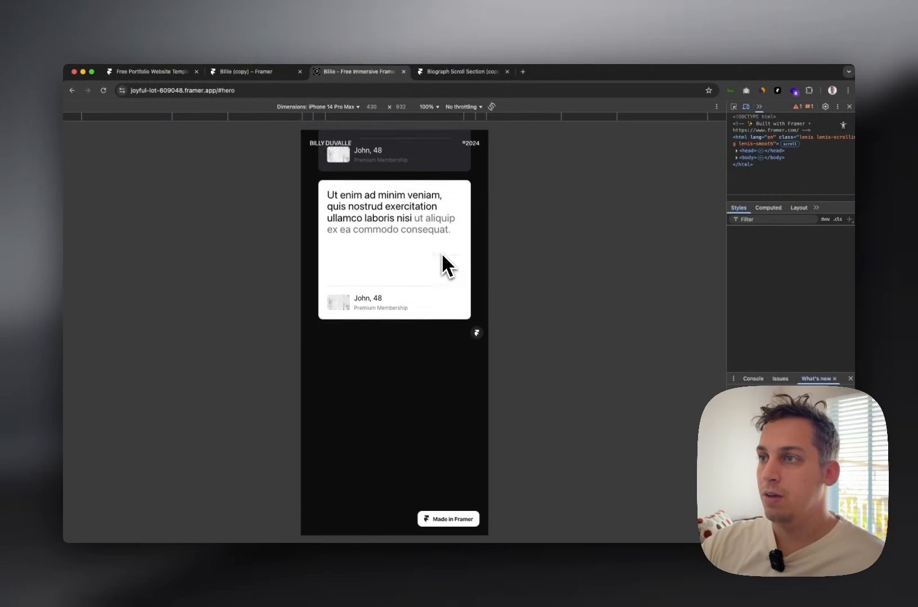
pyautogui.scroll(-10, 448, 265)
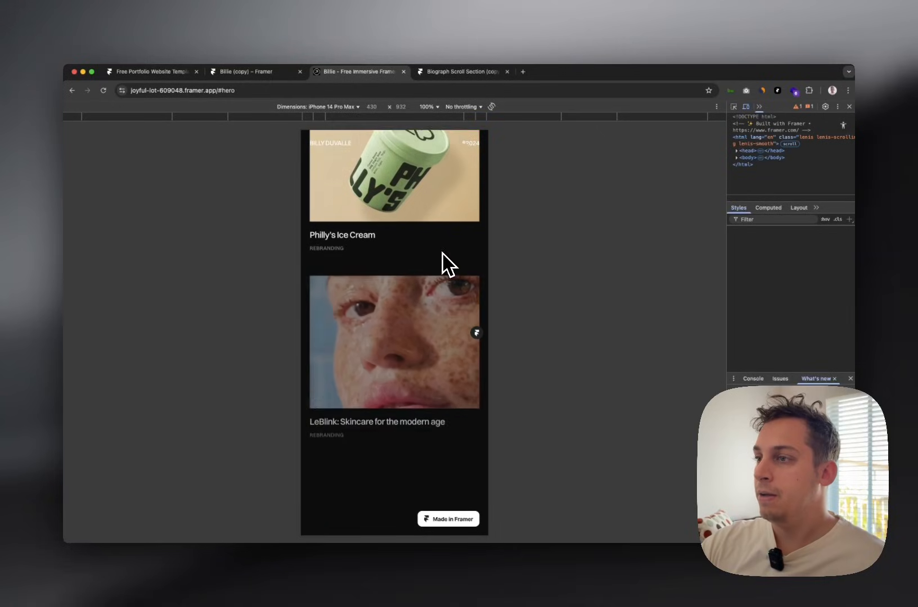
pyautogui.scroll(-5, 440, 252)
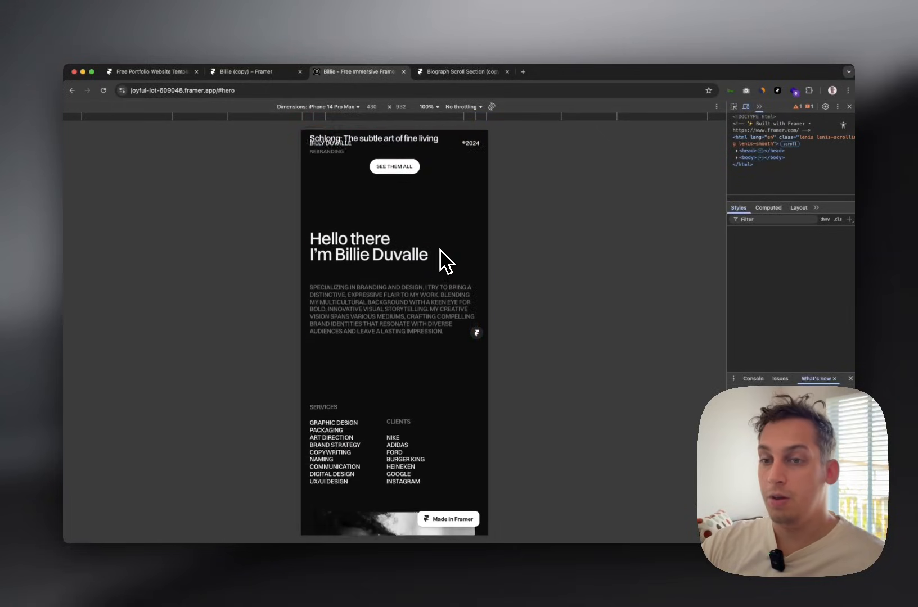
pyautogui.scroll(-10, 425, 249)
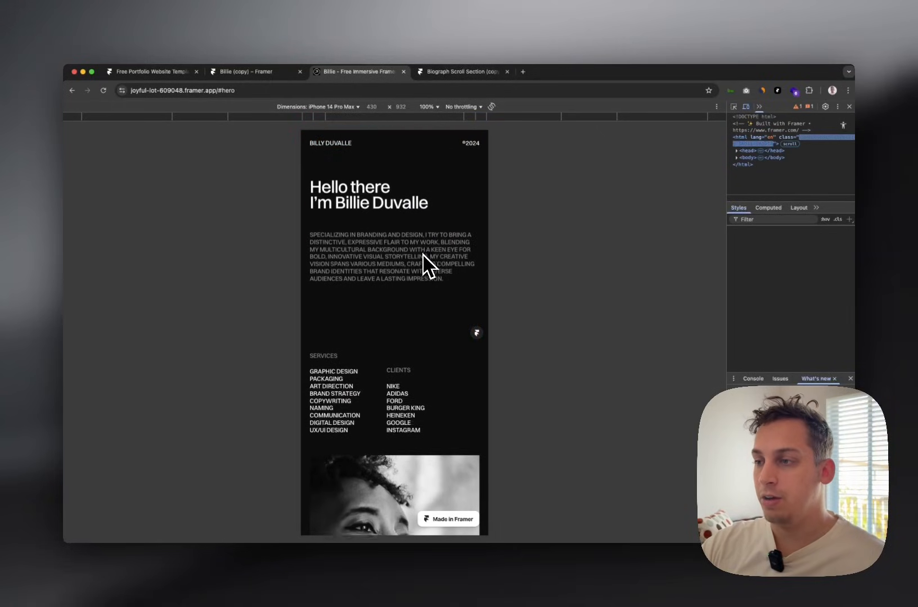
pyautogui.scroll(15, 417, 253)
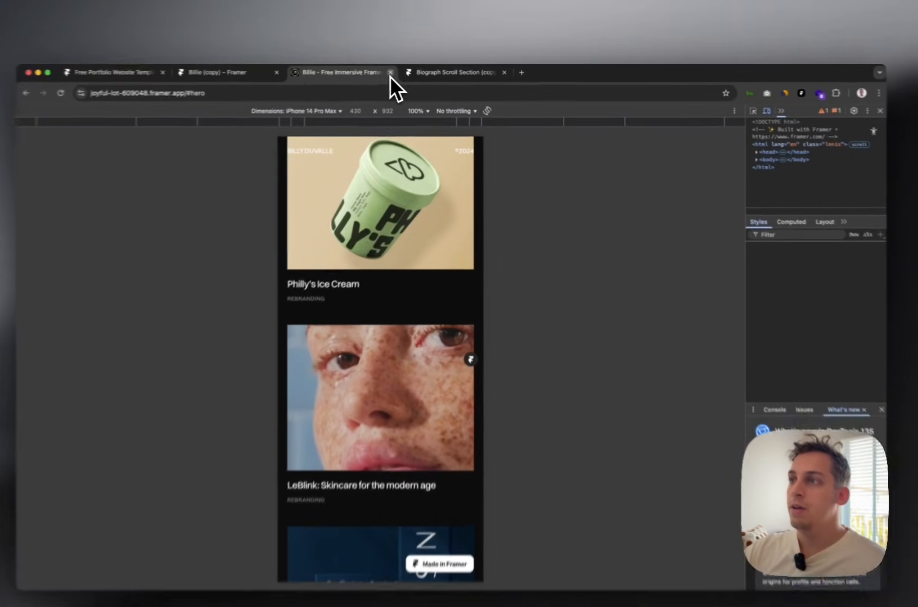
pyautogui.click(403, 72)
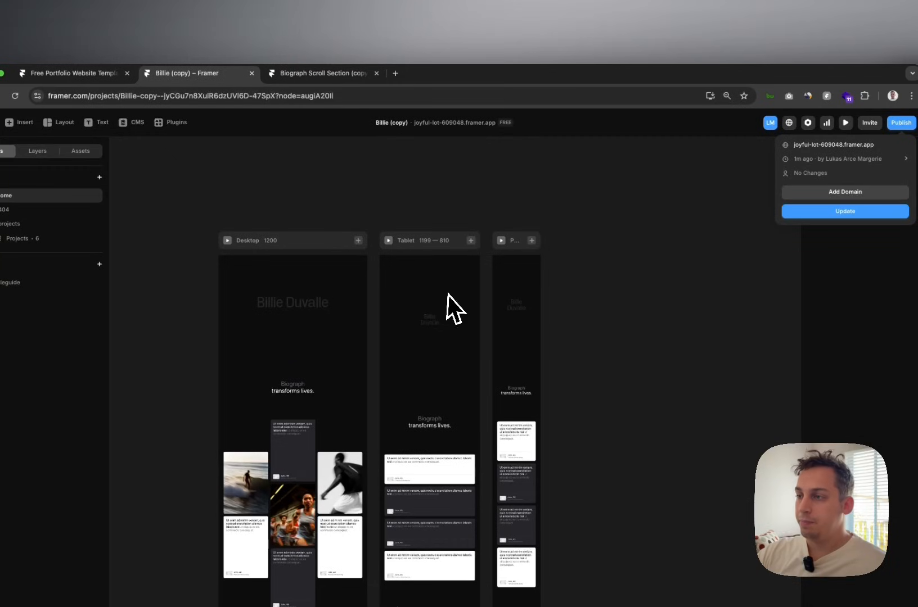
# Look over the Home page's project section and open the published site's domain settings through Add Domain.
pyautogui.click(368, 281)
pyautogui.scroll(-10, 374, 282)
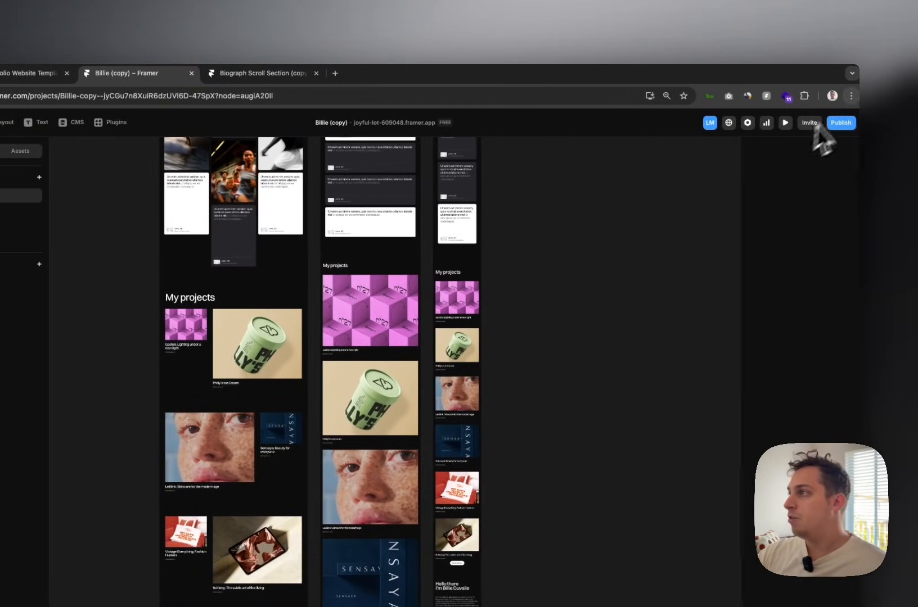
pyautogui.click(900, 122)
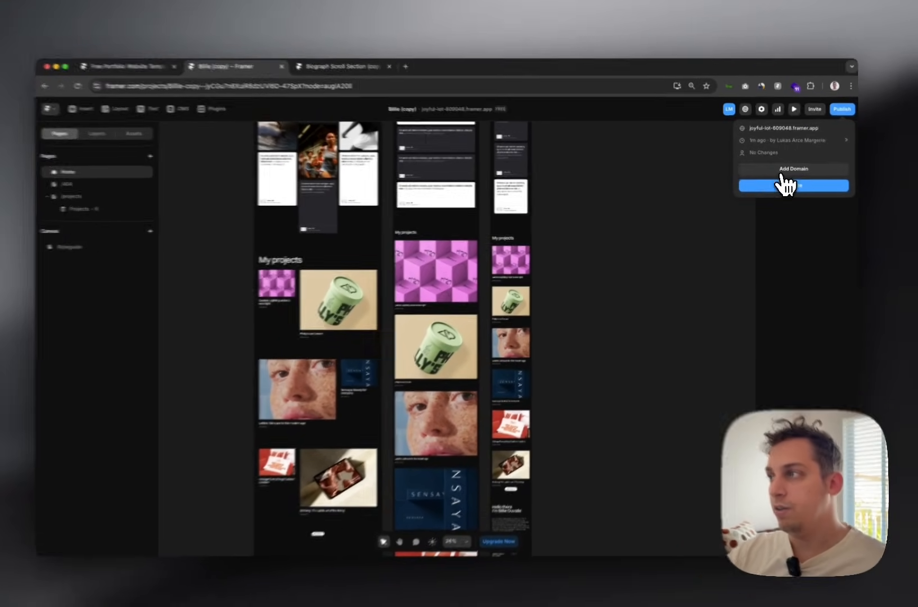
pyautogui.click(782, 173)
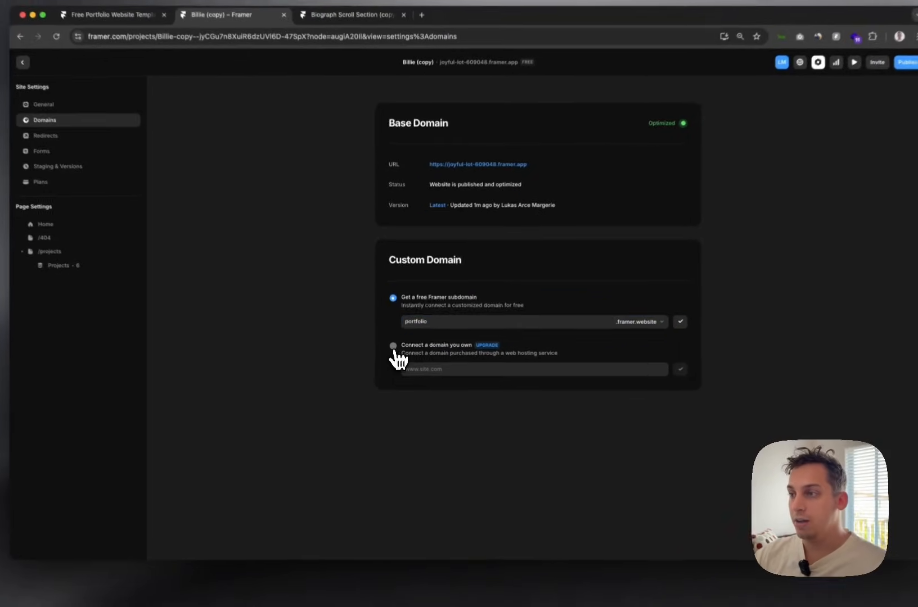
# Check the option to connect an owned domain, dismiss the upgrade offer, and return to the Home page canvas.
pyautogui.click(395, 360)
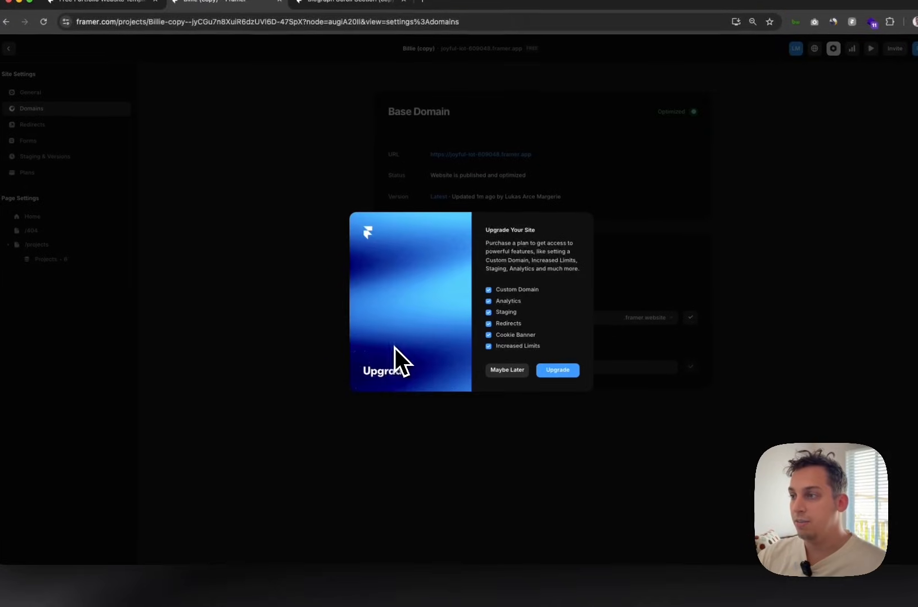
pyautogui.click(477, 378)
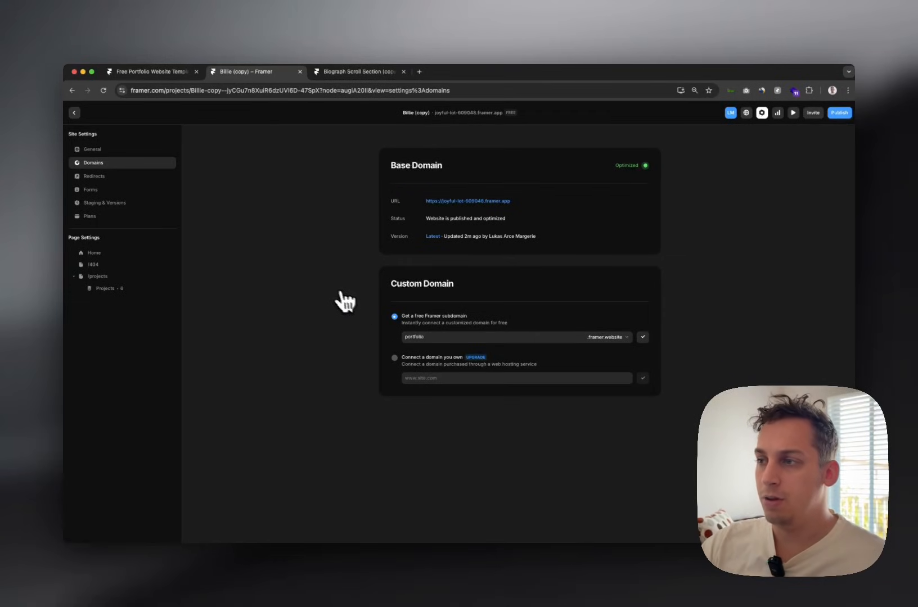
pyautogui.click(73, 112)
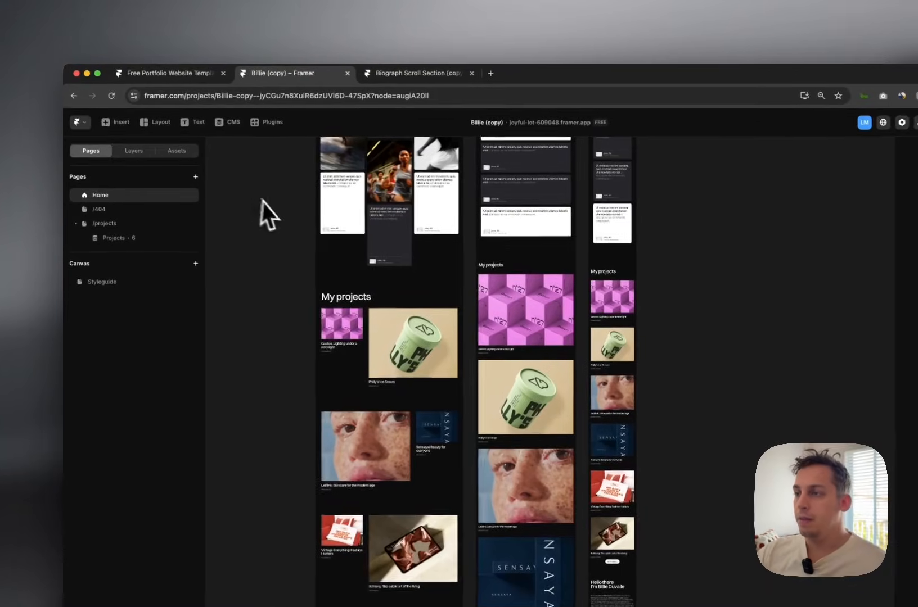
pyautogui.scroll(10, 272, 206)
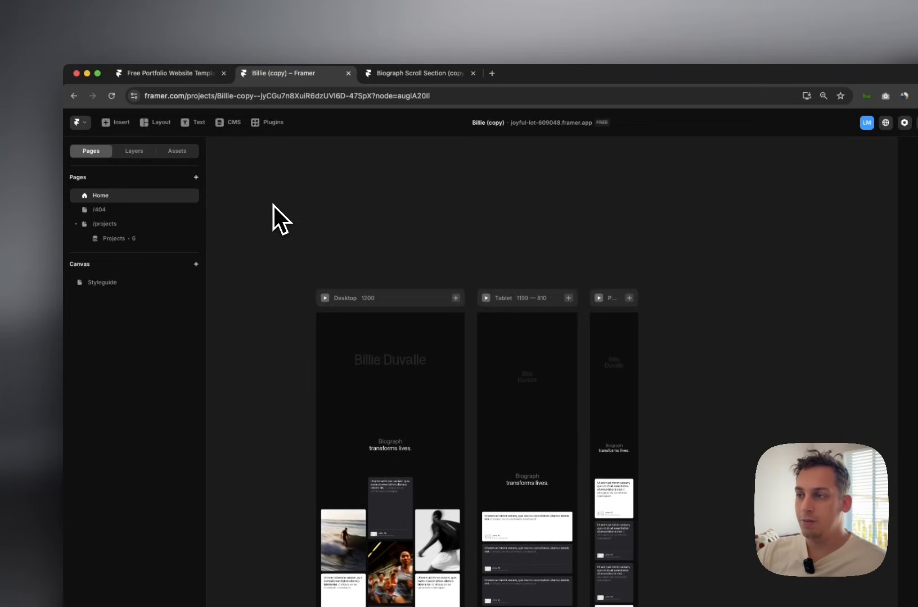
pyautogui.scroll(-2, 269, 212)
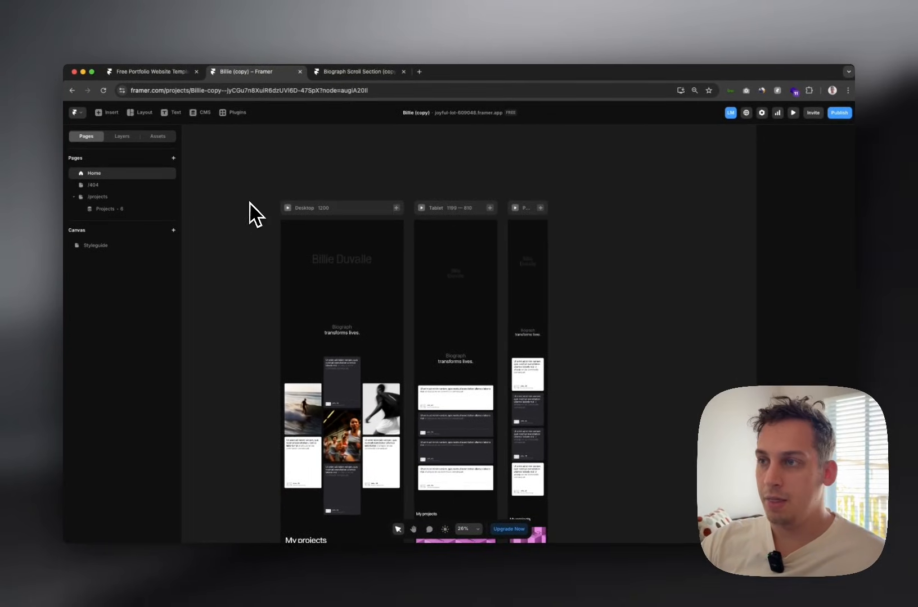